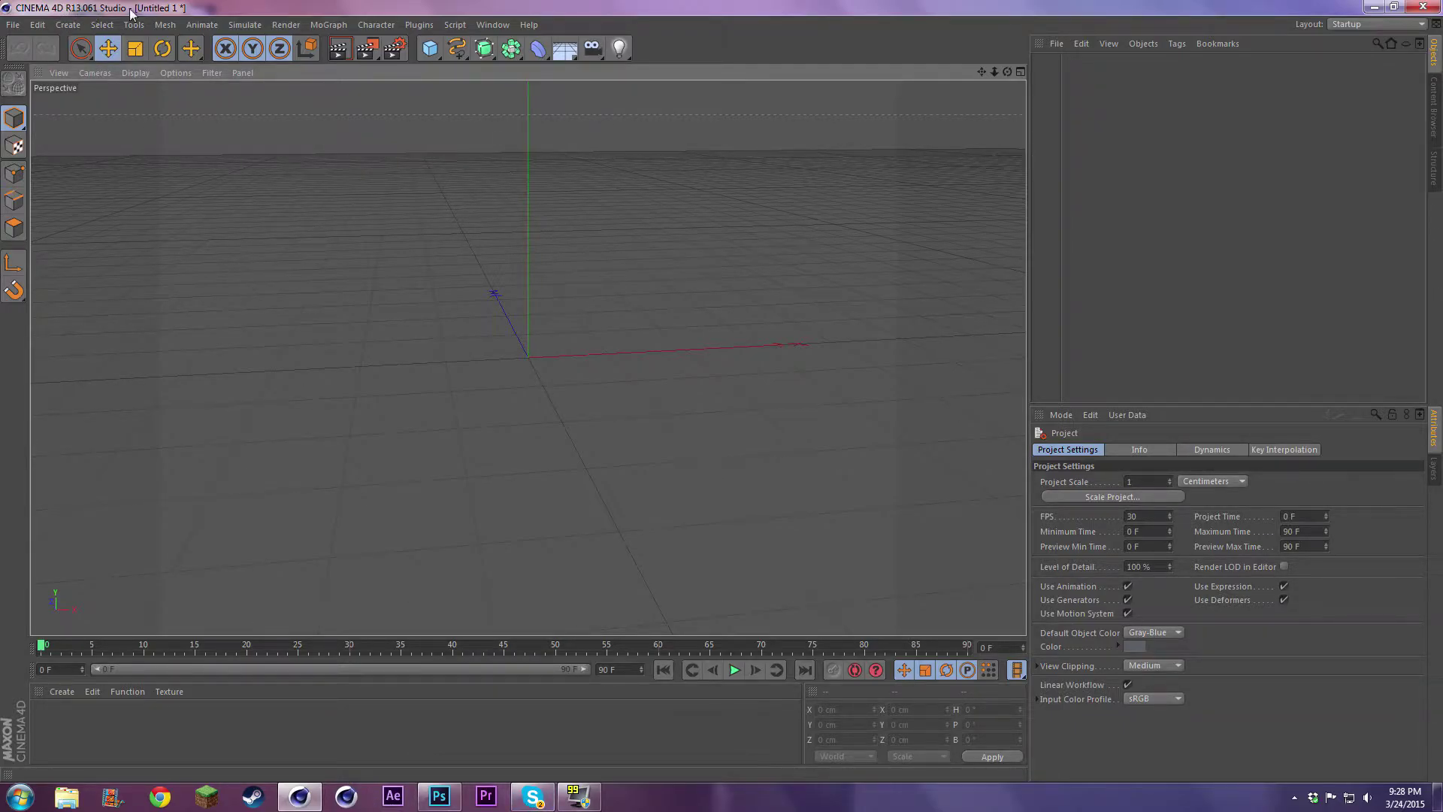
- Switch to Photoshop and look over the open graphics pack documents before returning to Cinema 4D
left_click(455, 801)
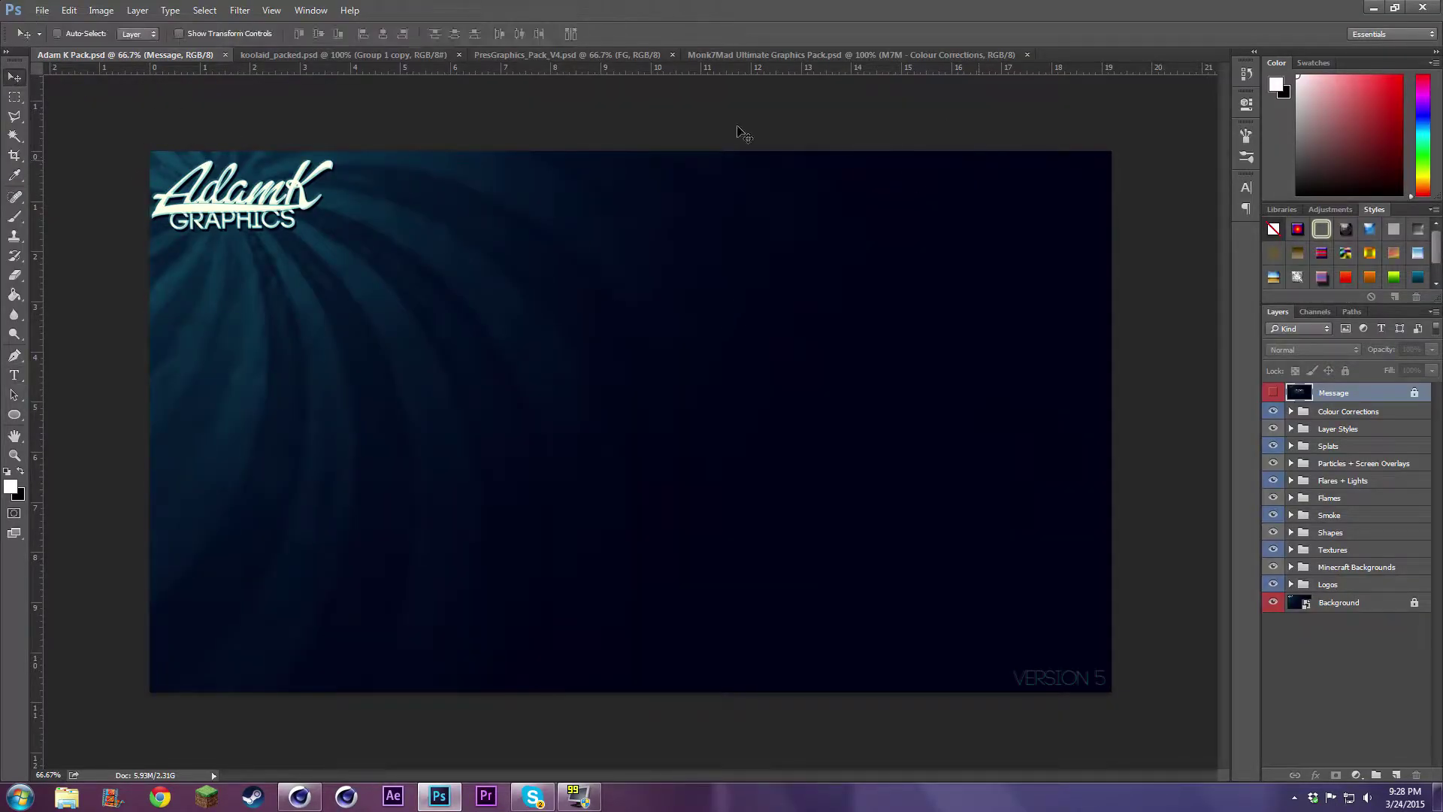
left_click(300, 53)
left_click(1373, 7)
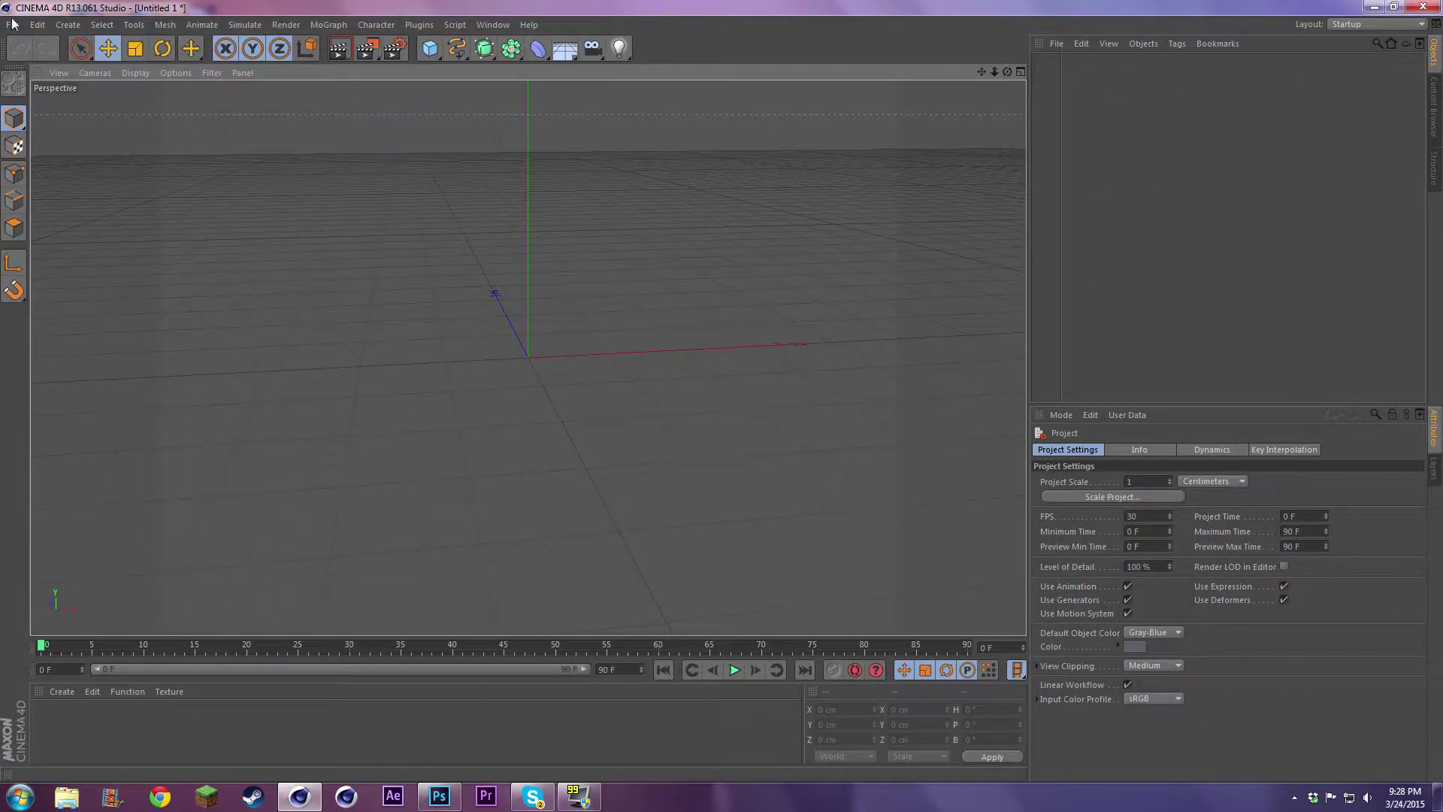
- Set the render output size to 1280 pixels wide and 720 pixels high
left_click(394, 51)
left_click_drag(306, 78, 164, 69)
type("1280")
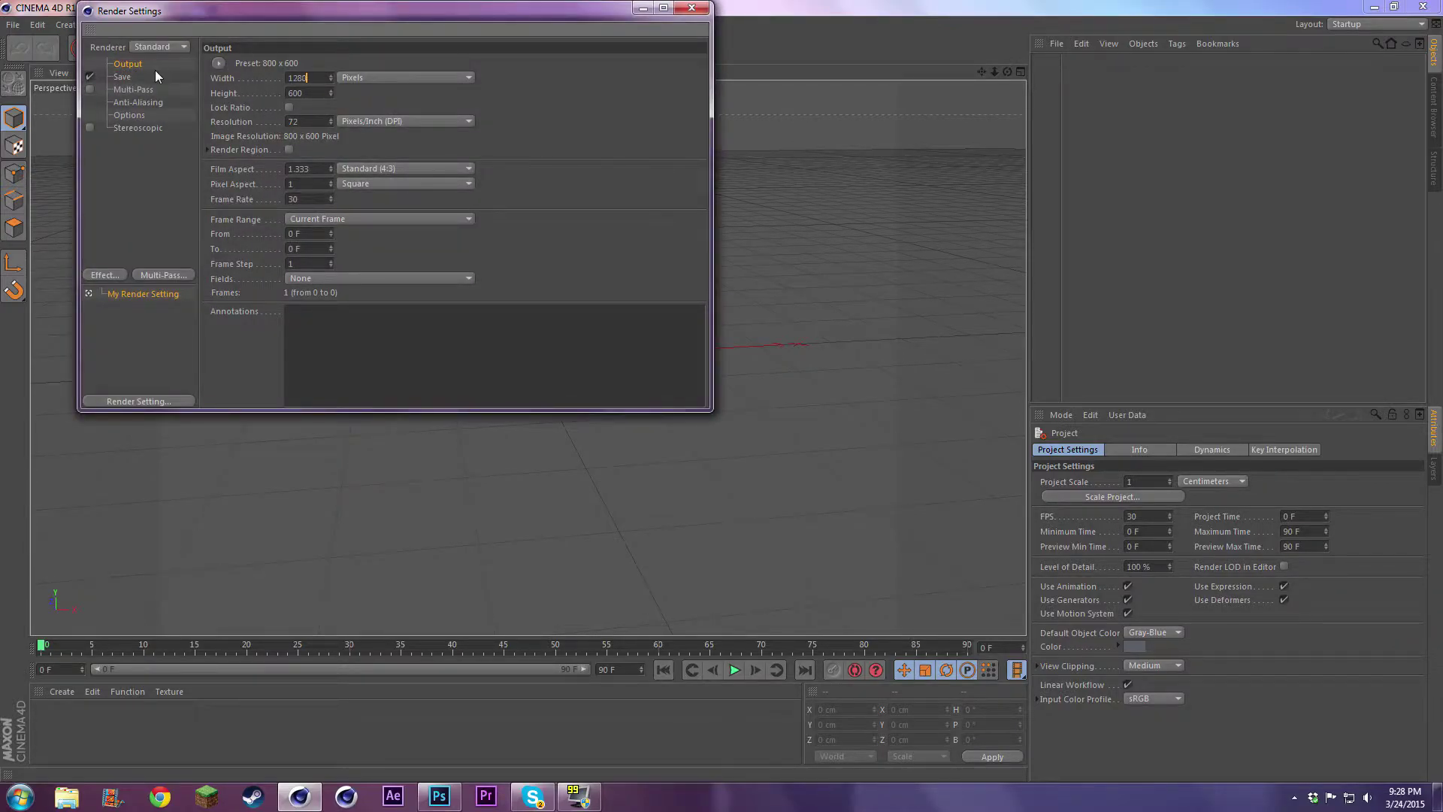
key("Return")
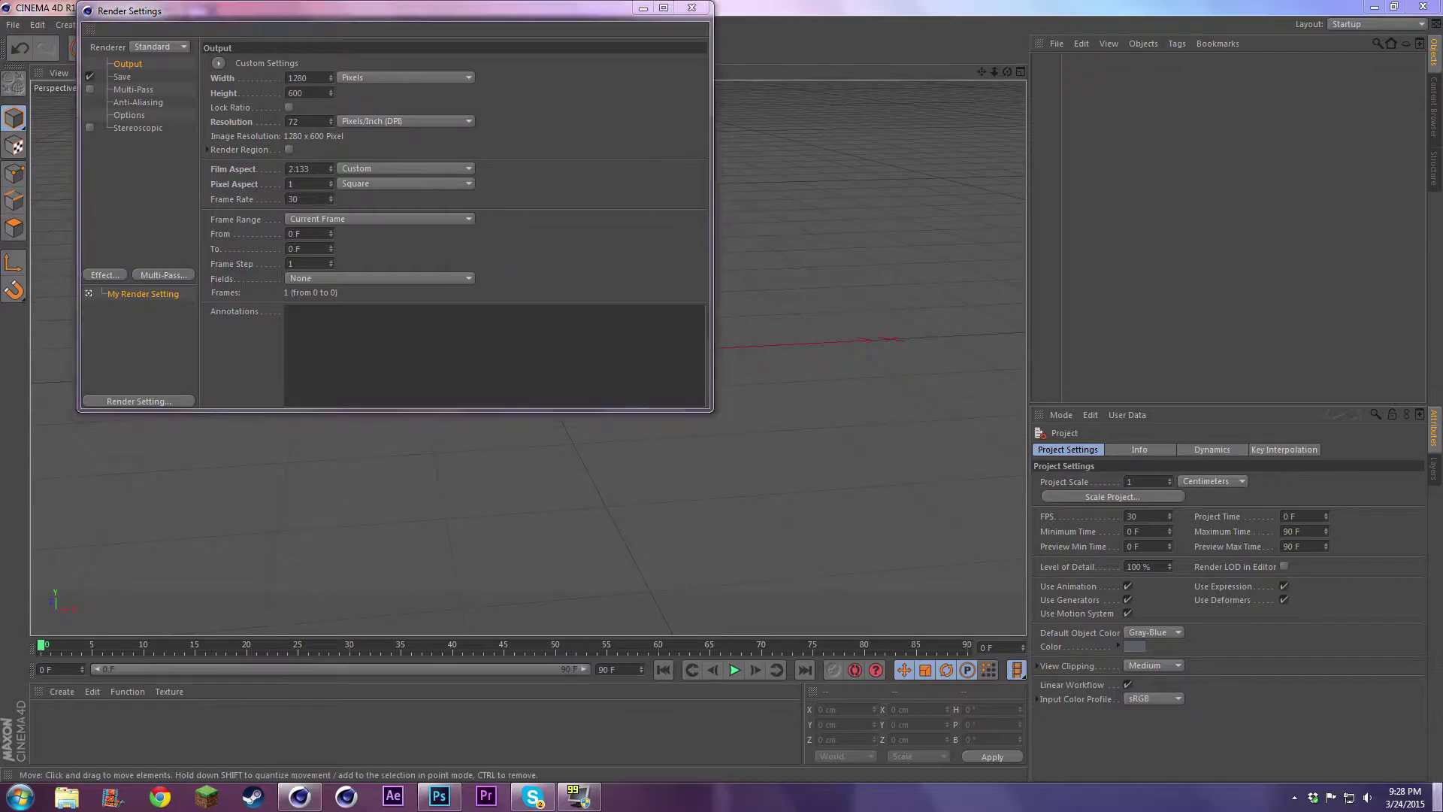
left_click(1438, 799)
left_click_drag(325, 530, 380, 561)
left_click(299, 797)
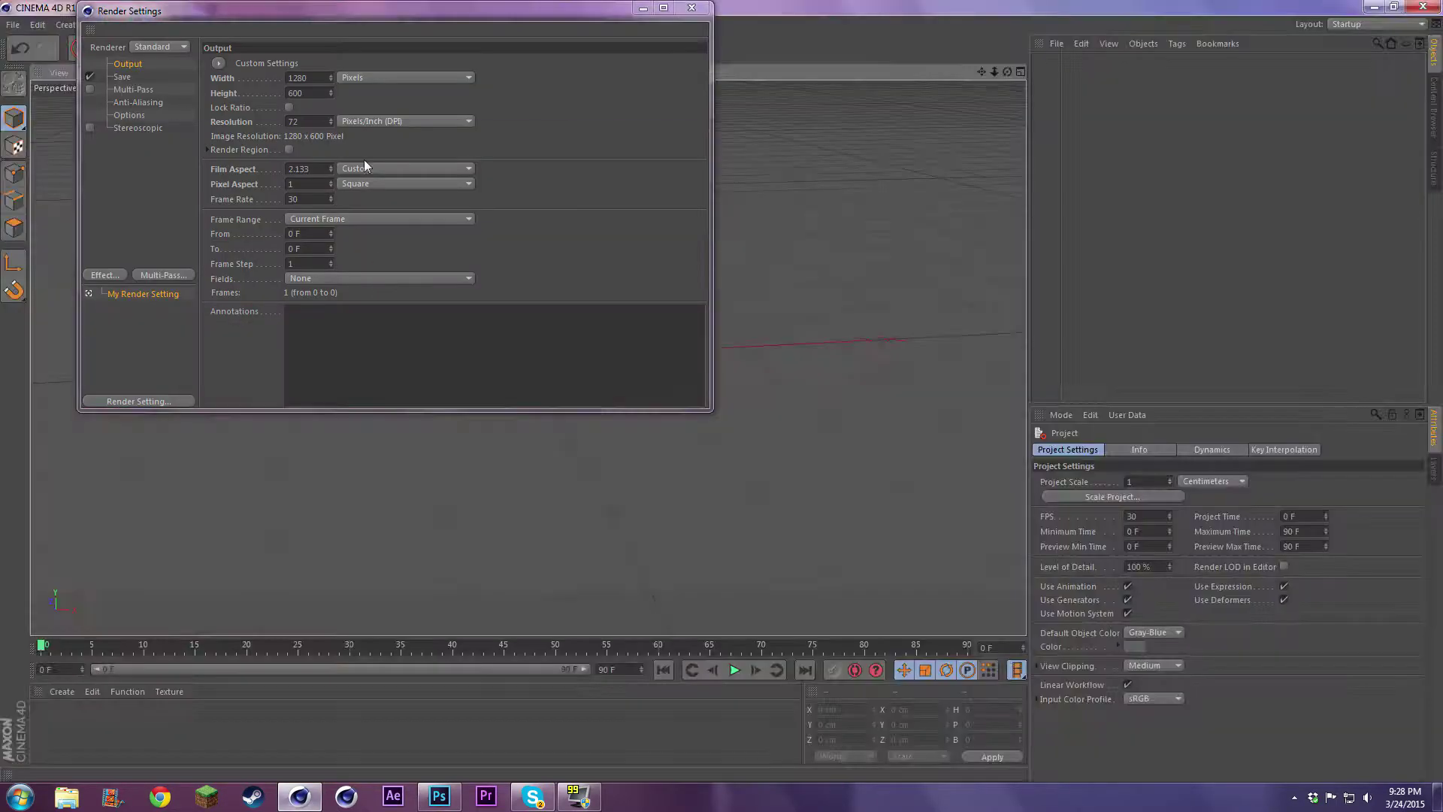
type("720")
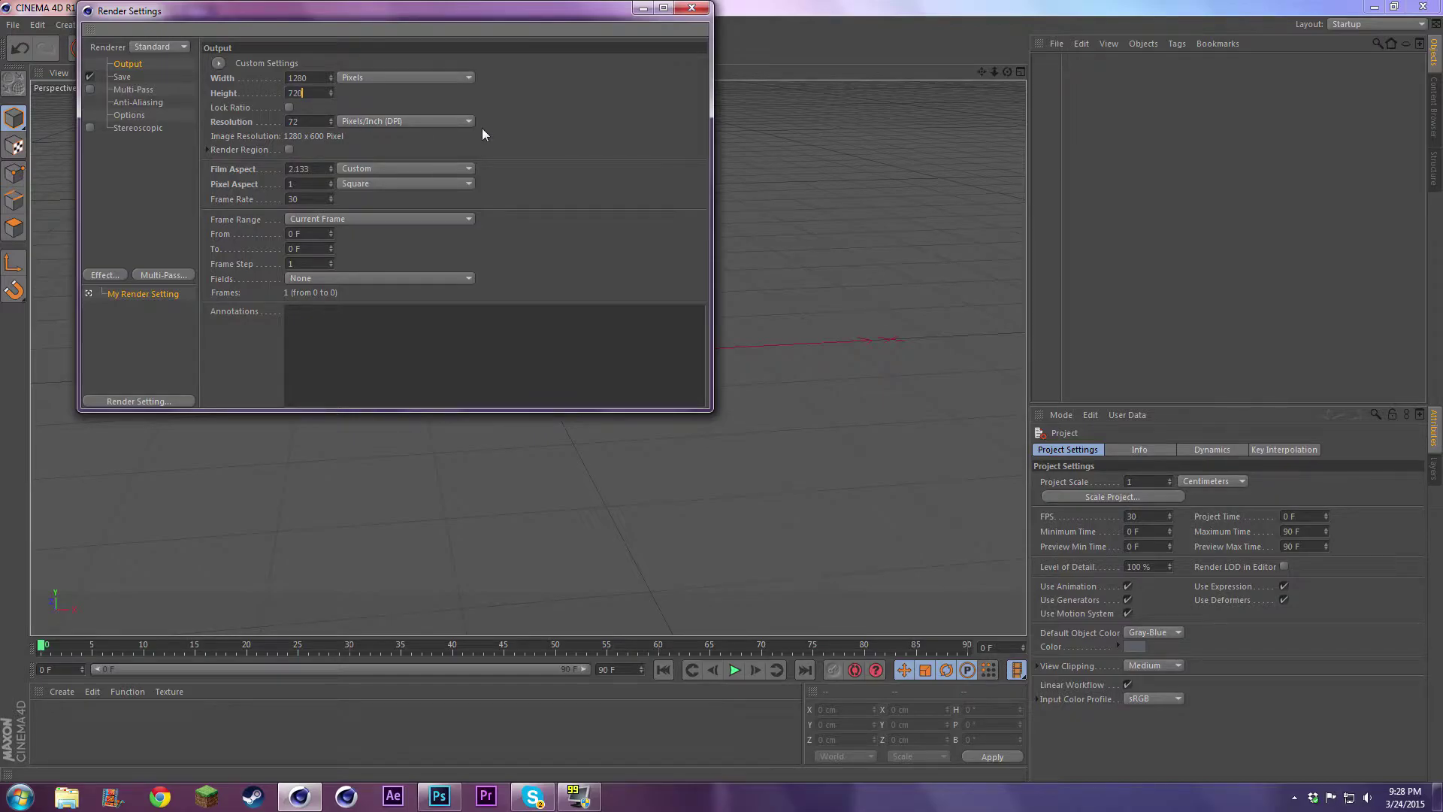
key("Return")
- Enable the alpha channel in the render's save settings and set the image format to PNG
left_click(128, 77)
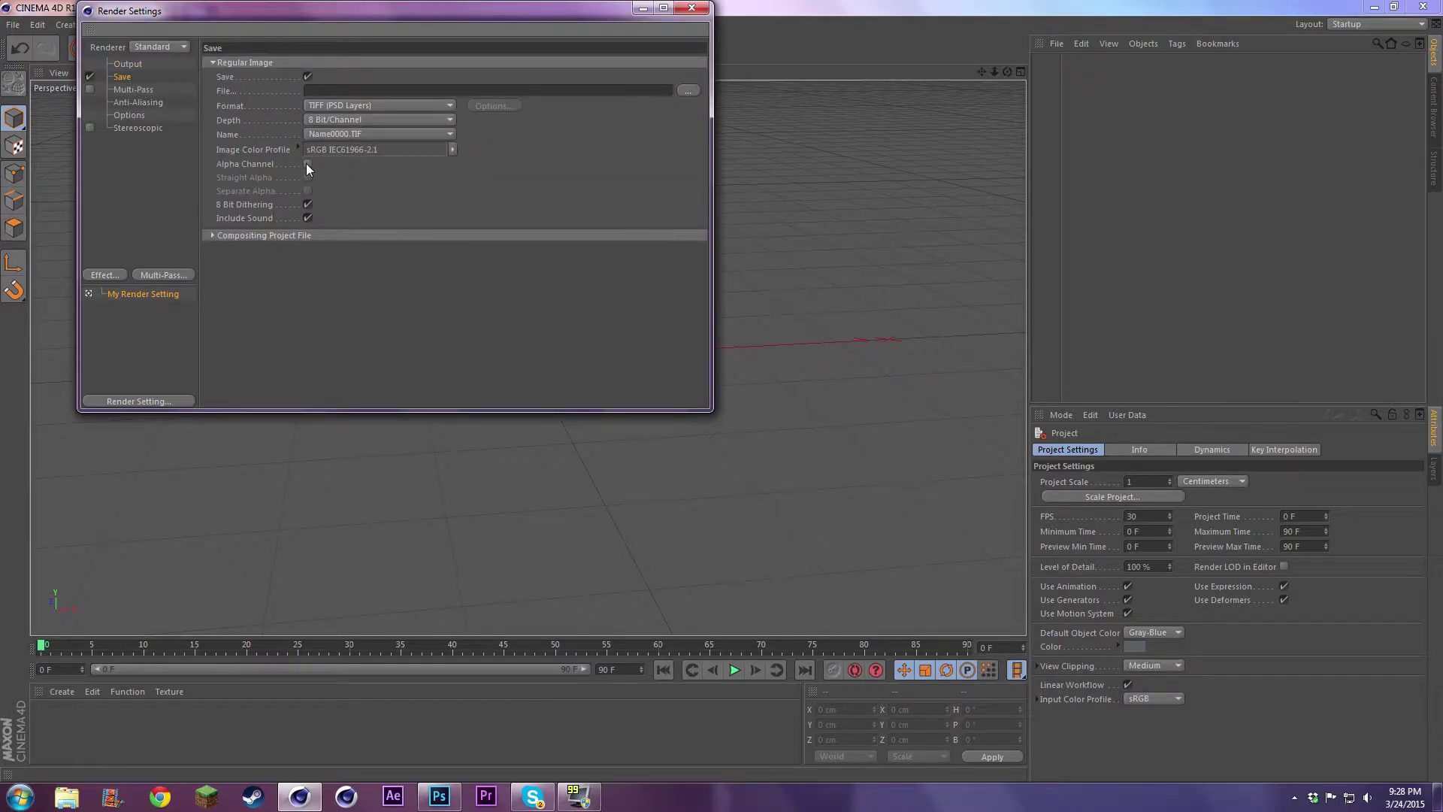
left_click(376, 106)
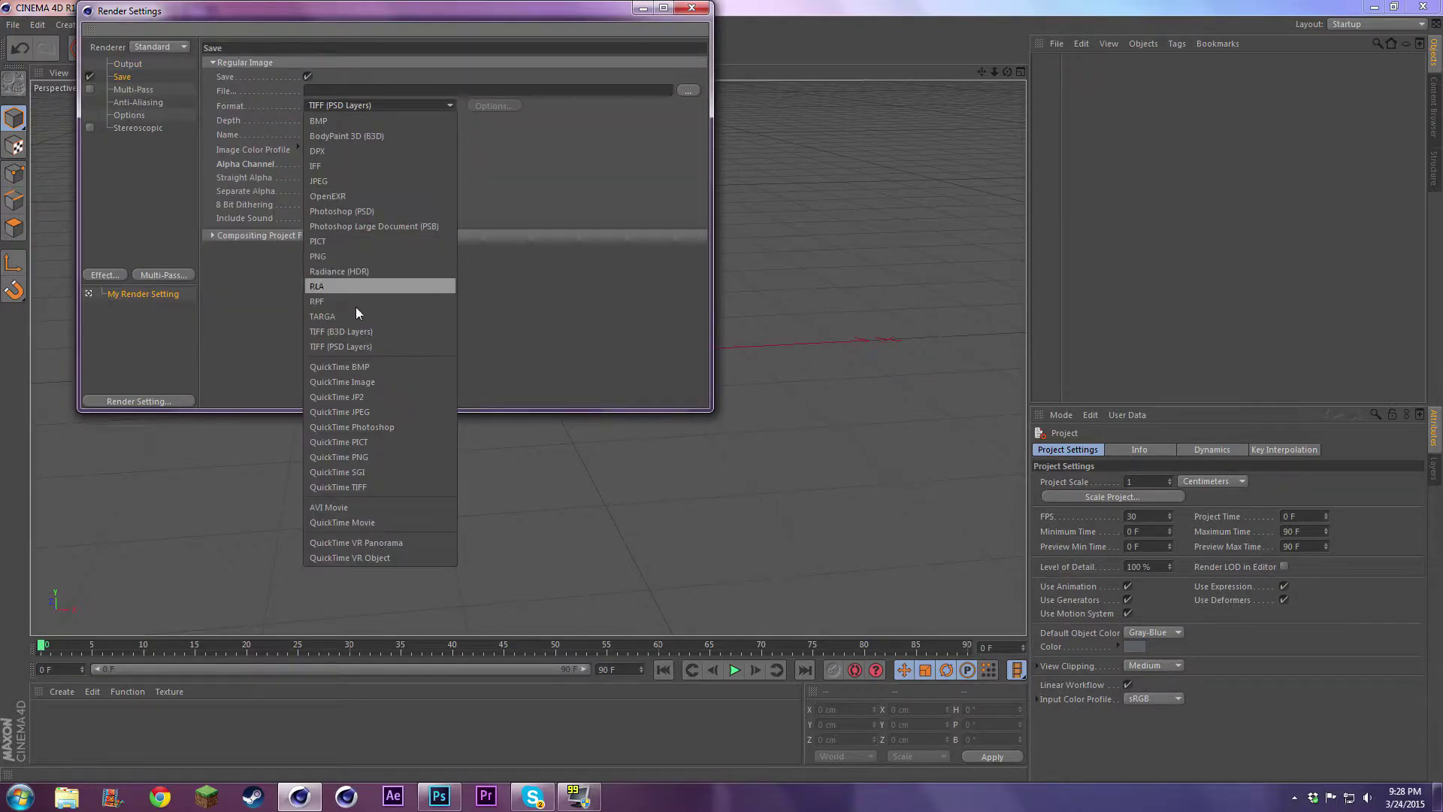
left_click(334, 255)
- Browse the Pictures library to the Customers folder inside YouTube
key("super")
left_click(221, 434)
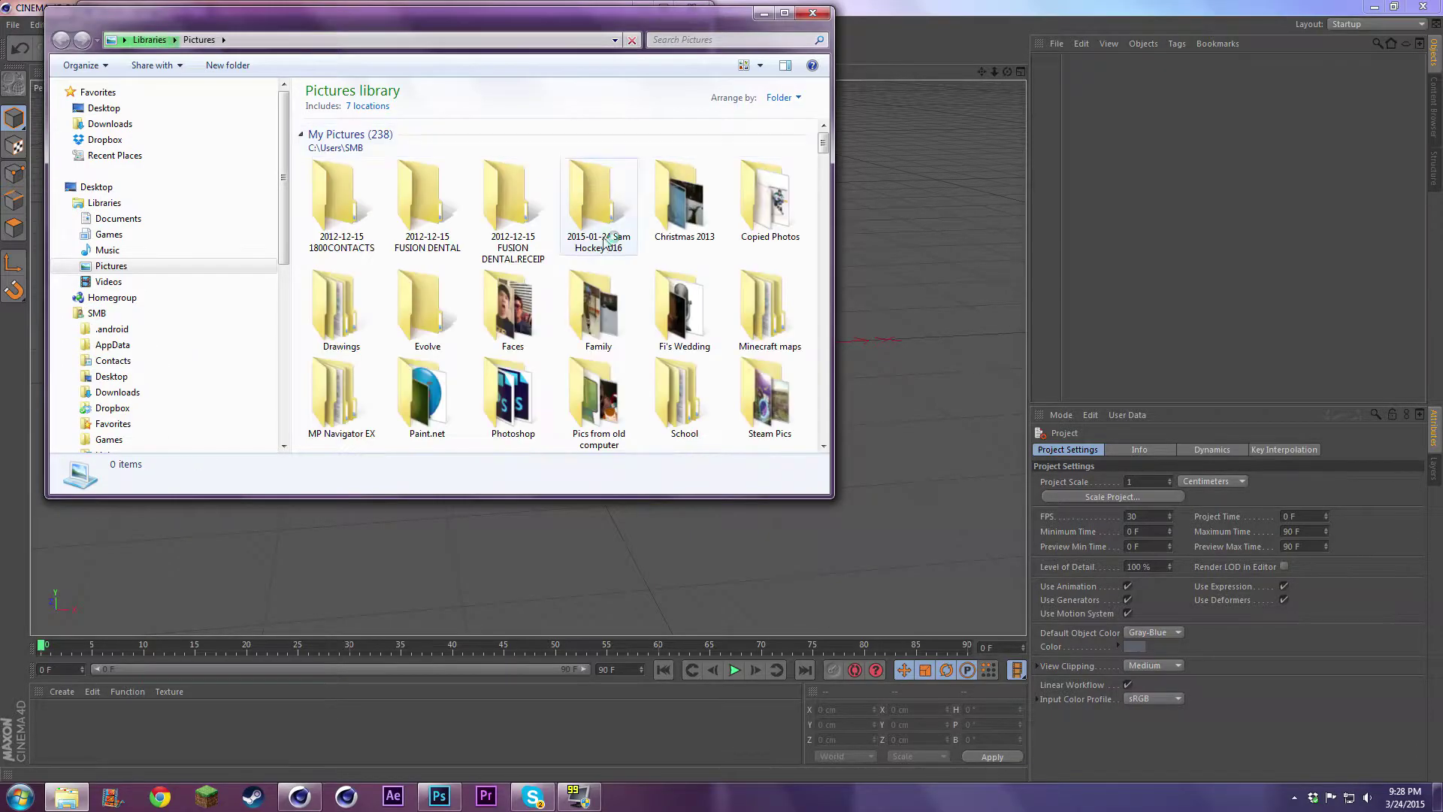
scroll(824, 224, "down", 3)
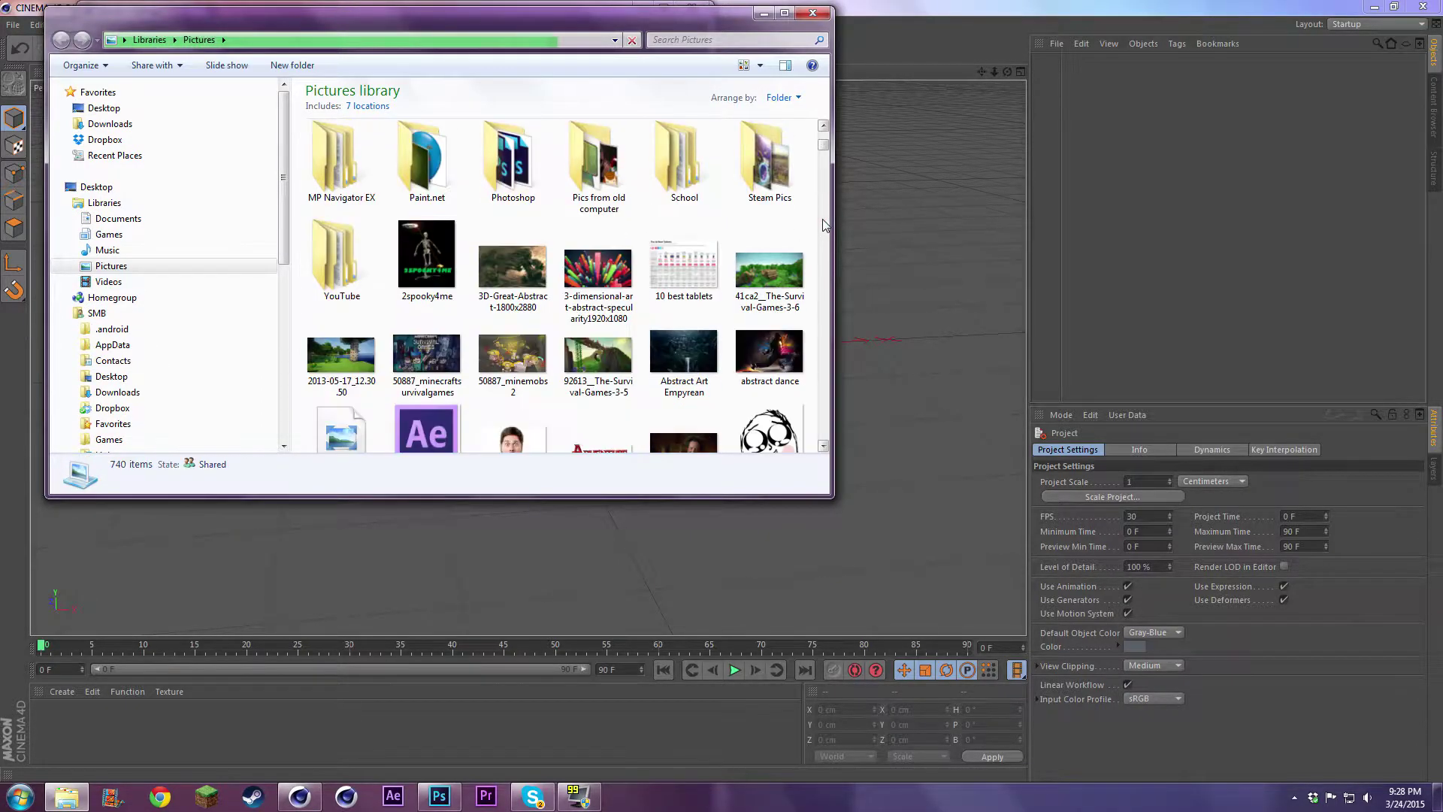
left_click(340, 245)
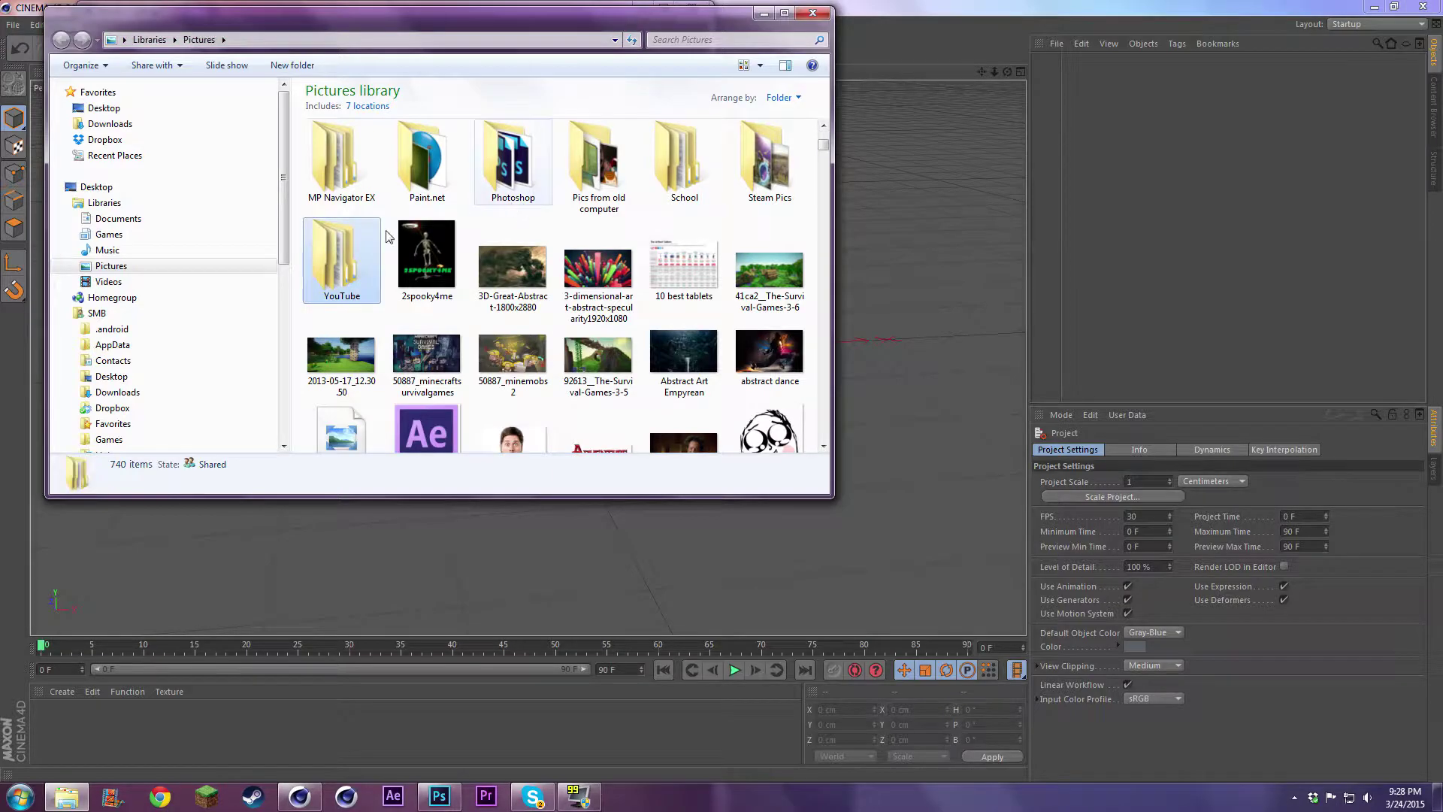
key("Return")
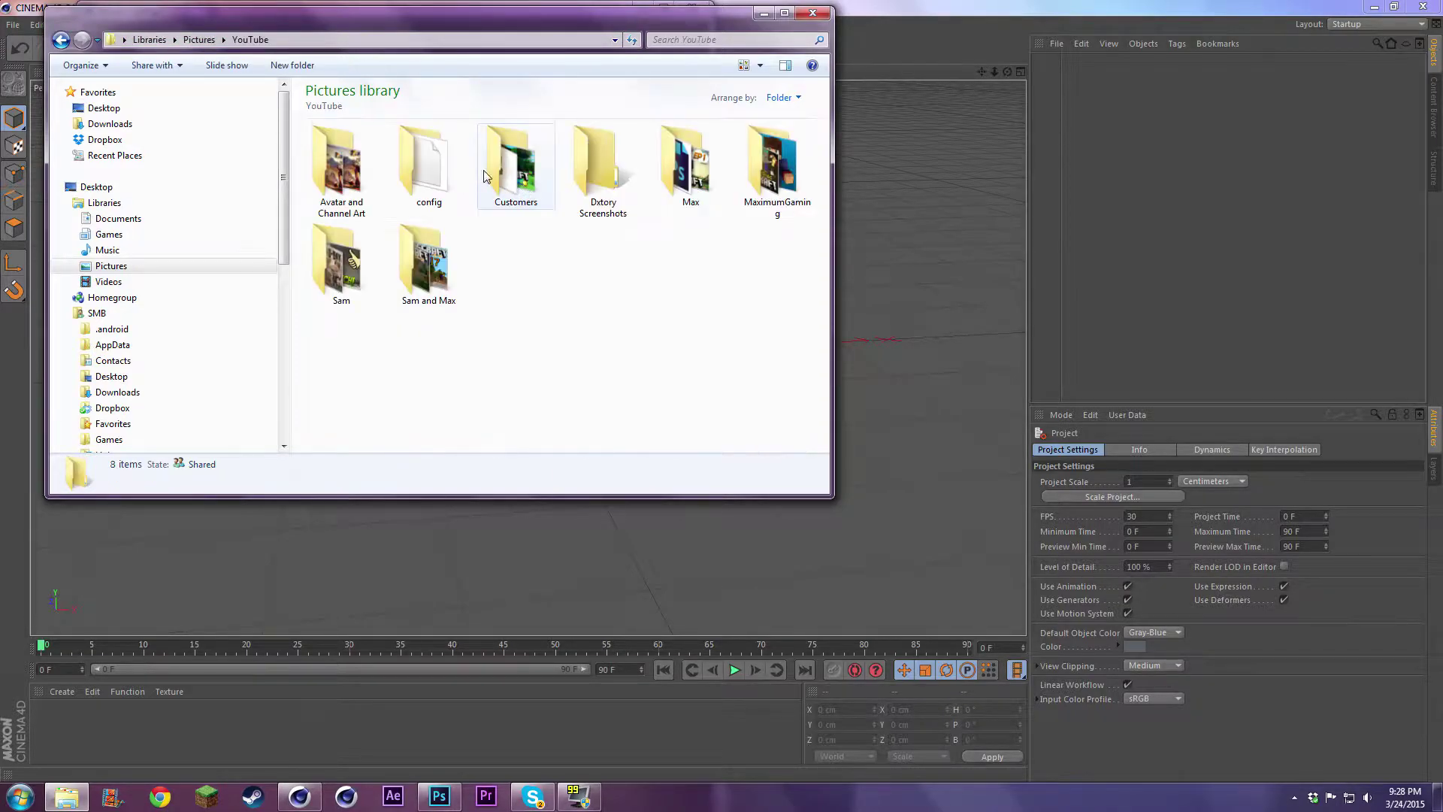
double_click(505, 173)
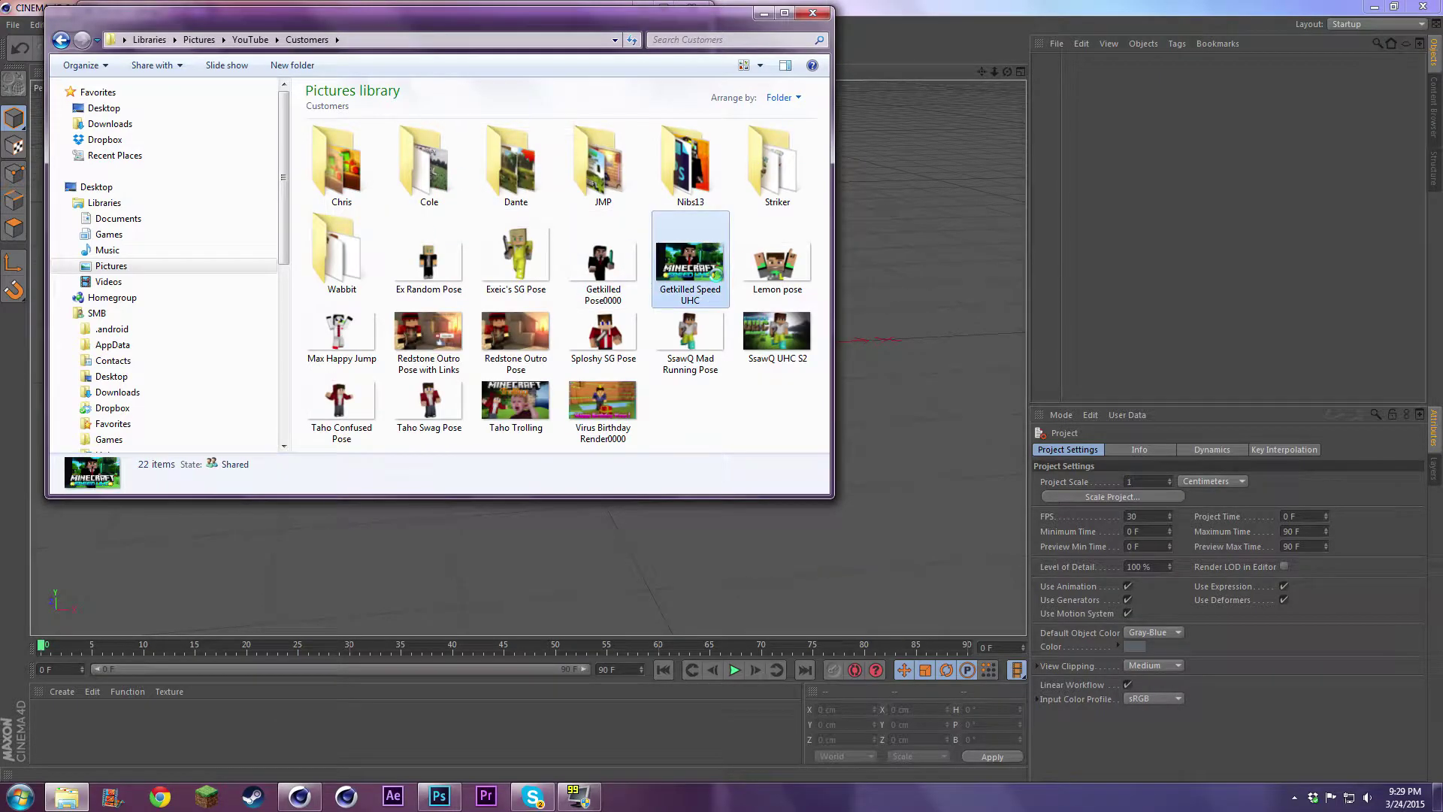
- View the Speed UHC and UHC S2 thumbnail images as examples, and return to the render settings
left_click(702, 287)
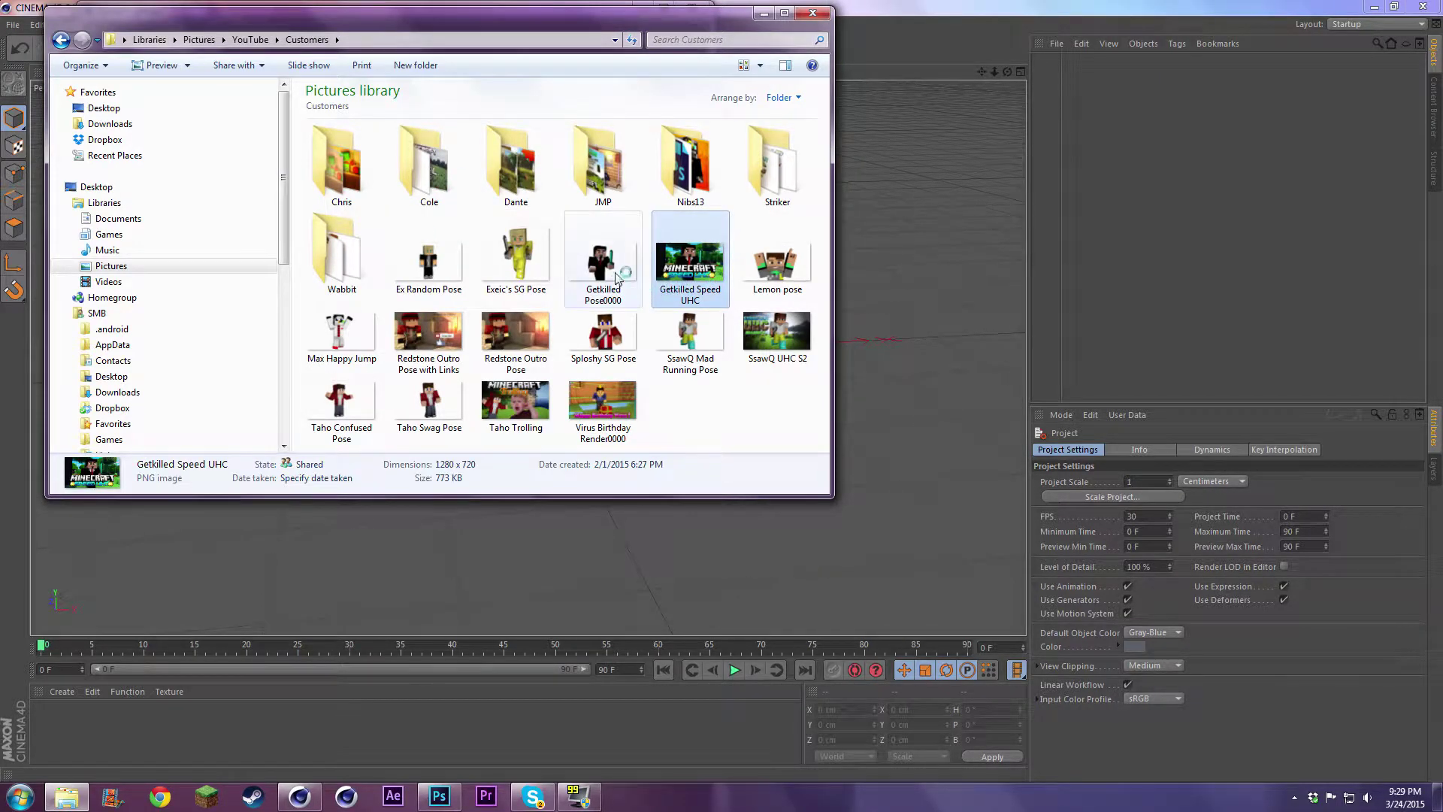
double_click(690, 274)
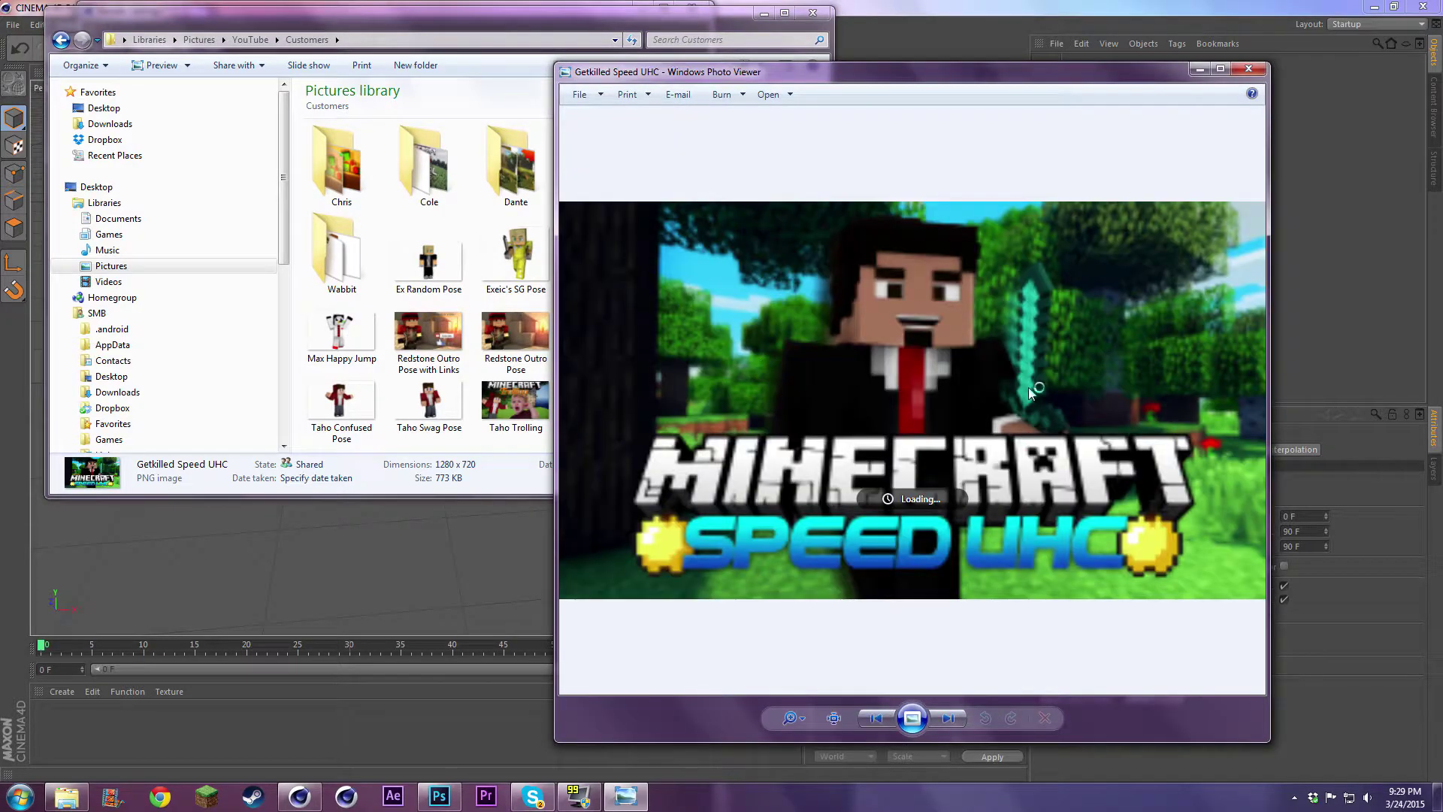
left_click(1249, 68)
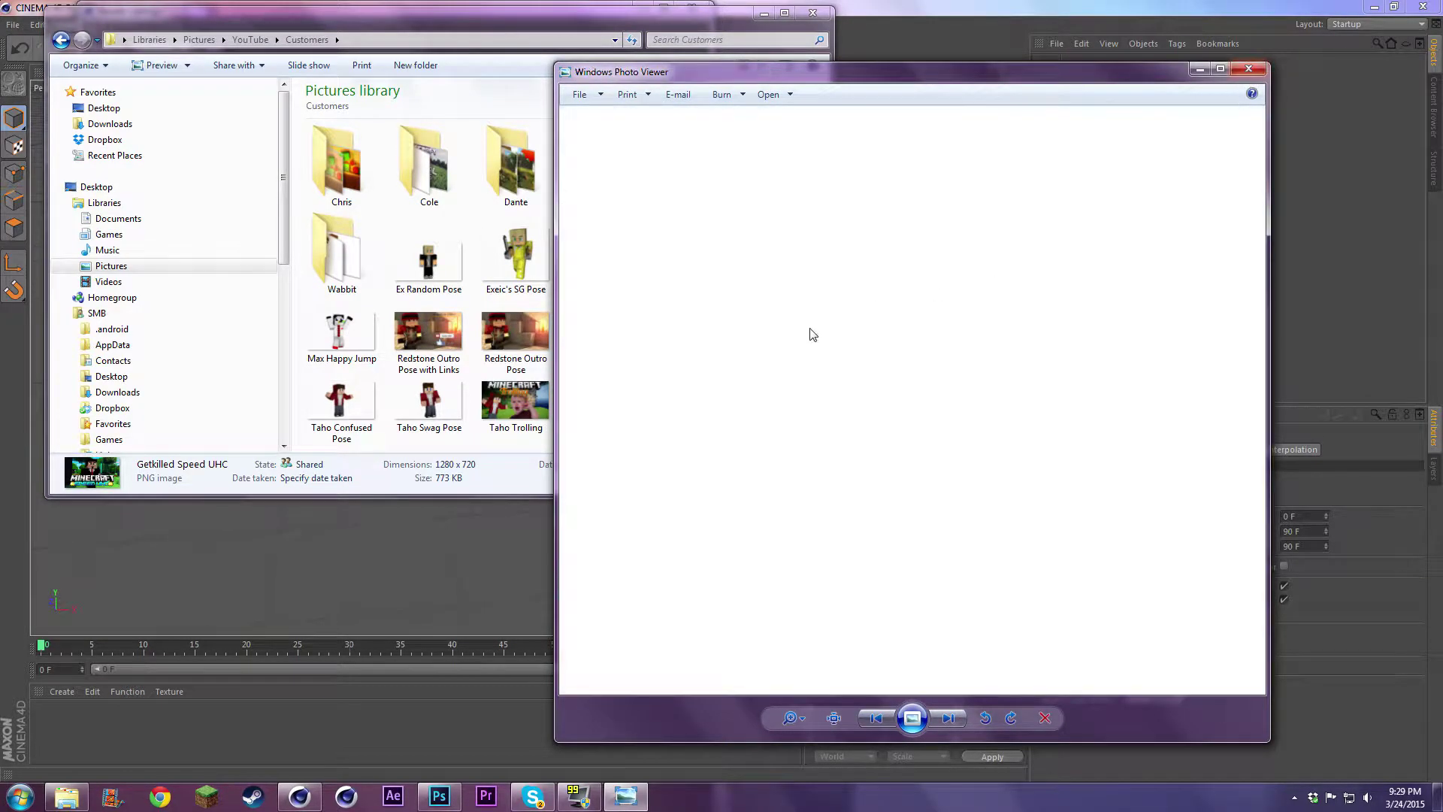
left_click(778, 335)
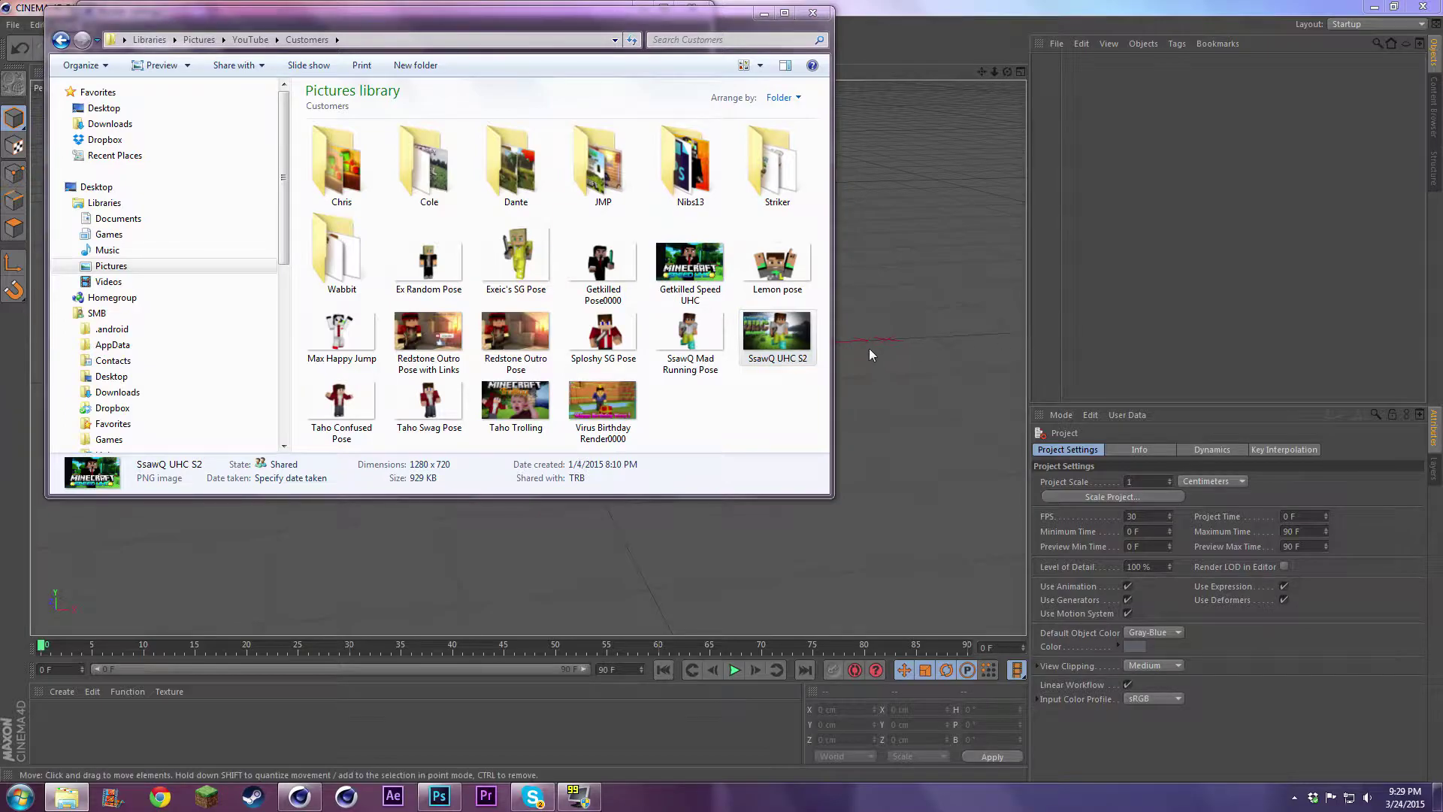
key("Return")
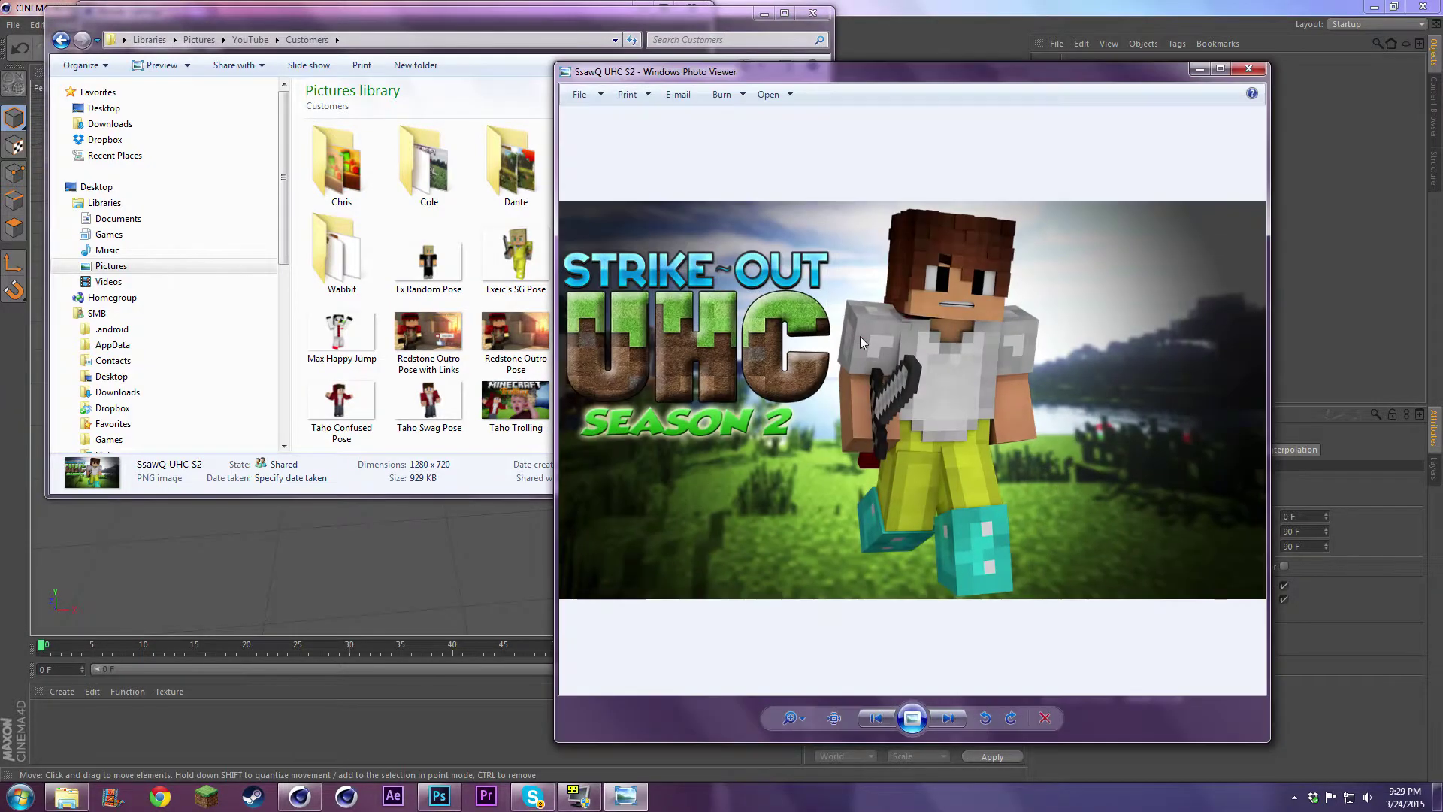
left_click(1250, 73)
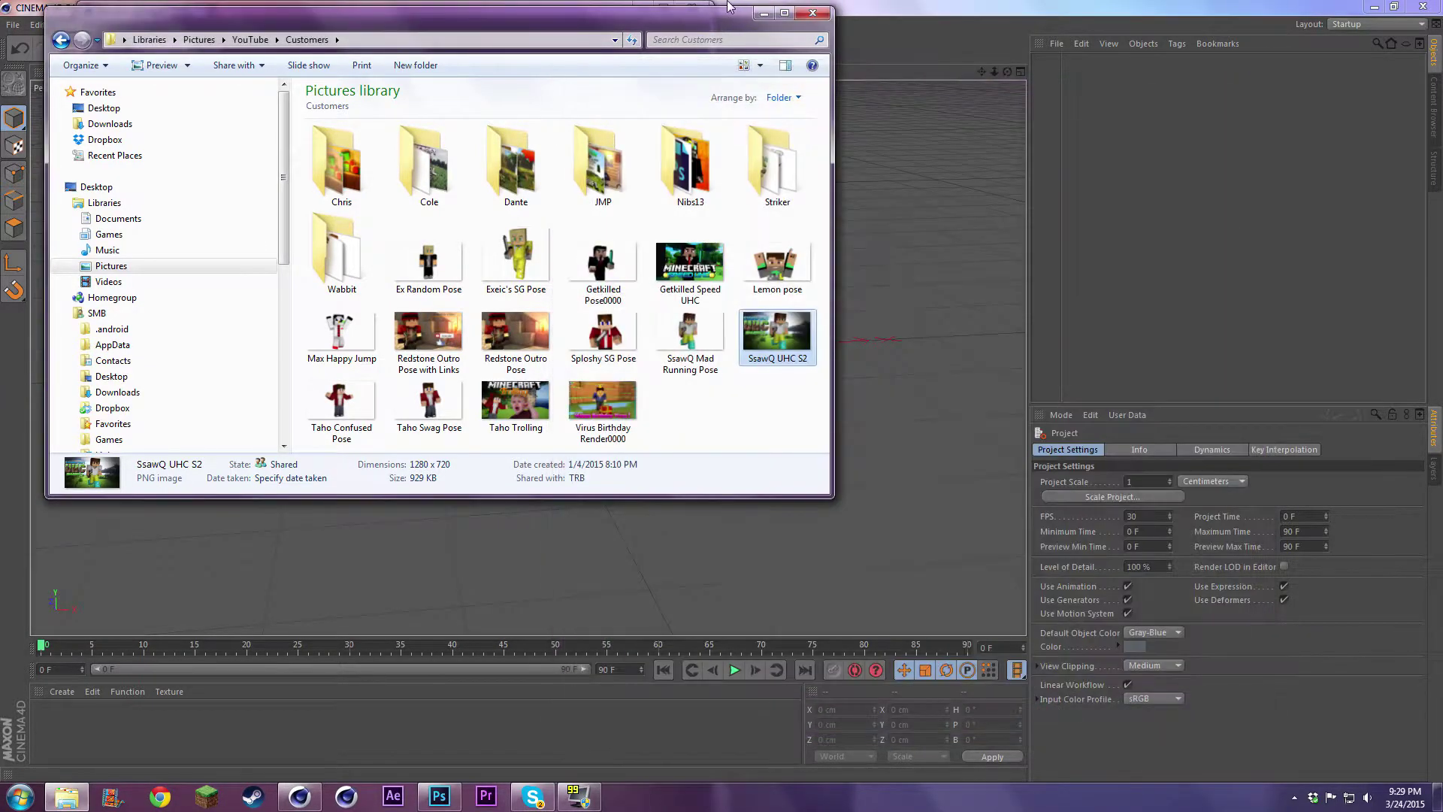
left_click(299, 796)
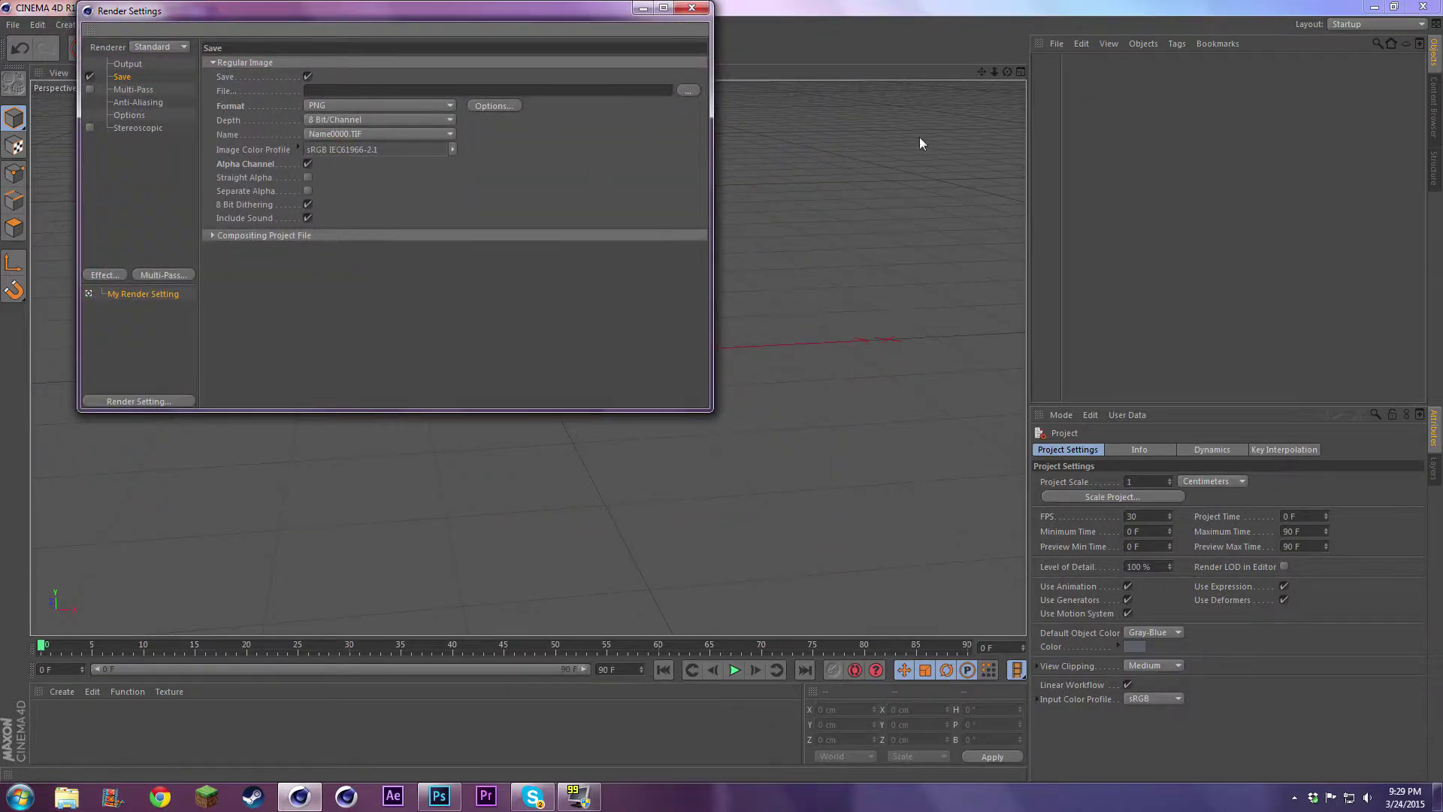
- Set the render's save file to Tutorial Pose in the Pictures library's YouTube > Customers folder
left_click(349, 105)
left_click(511, 133)
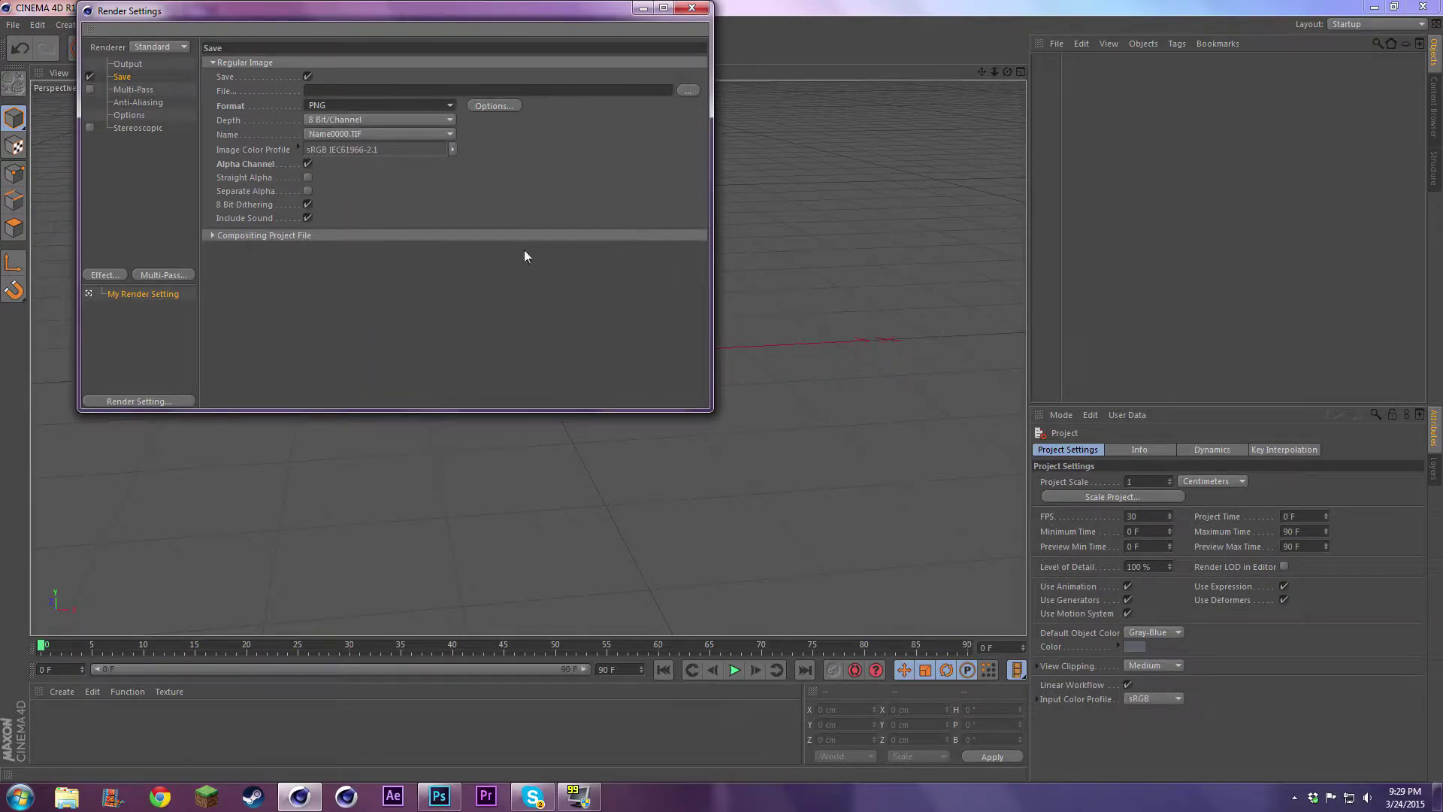
left_click(690, 91)
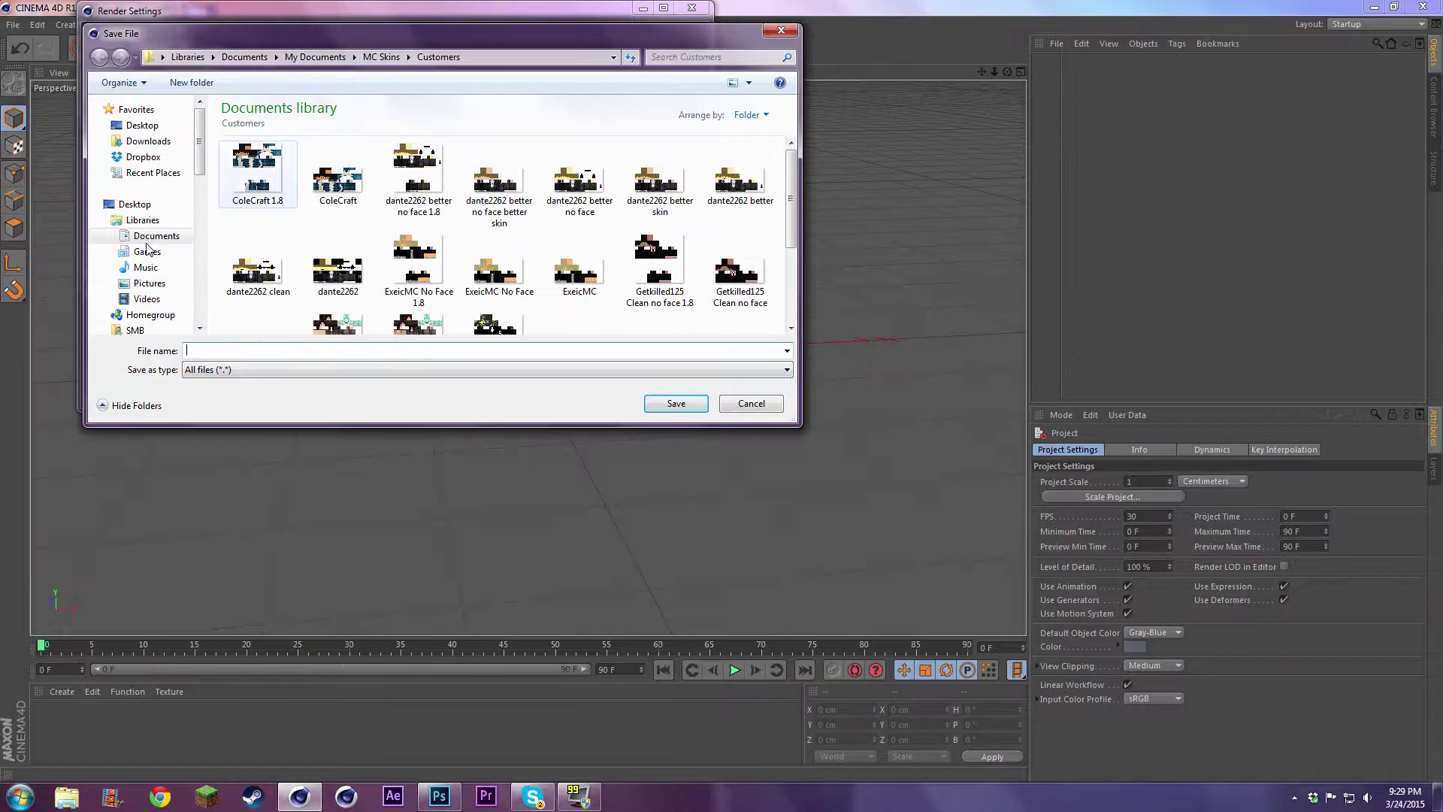
left_click(143, 126)
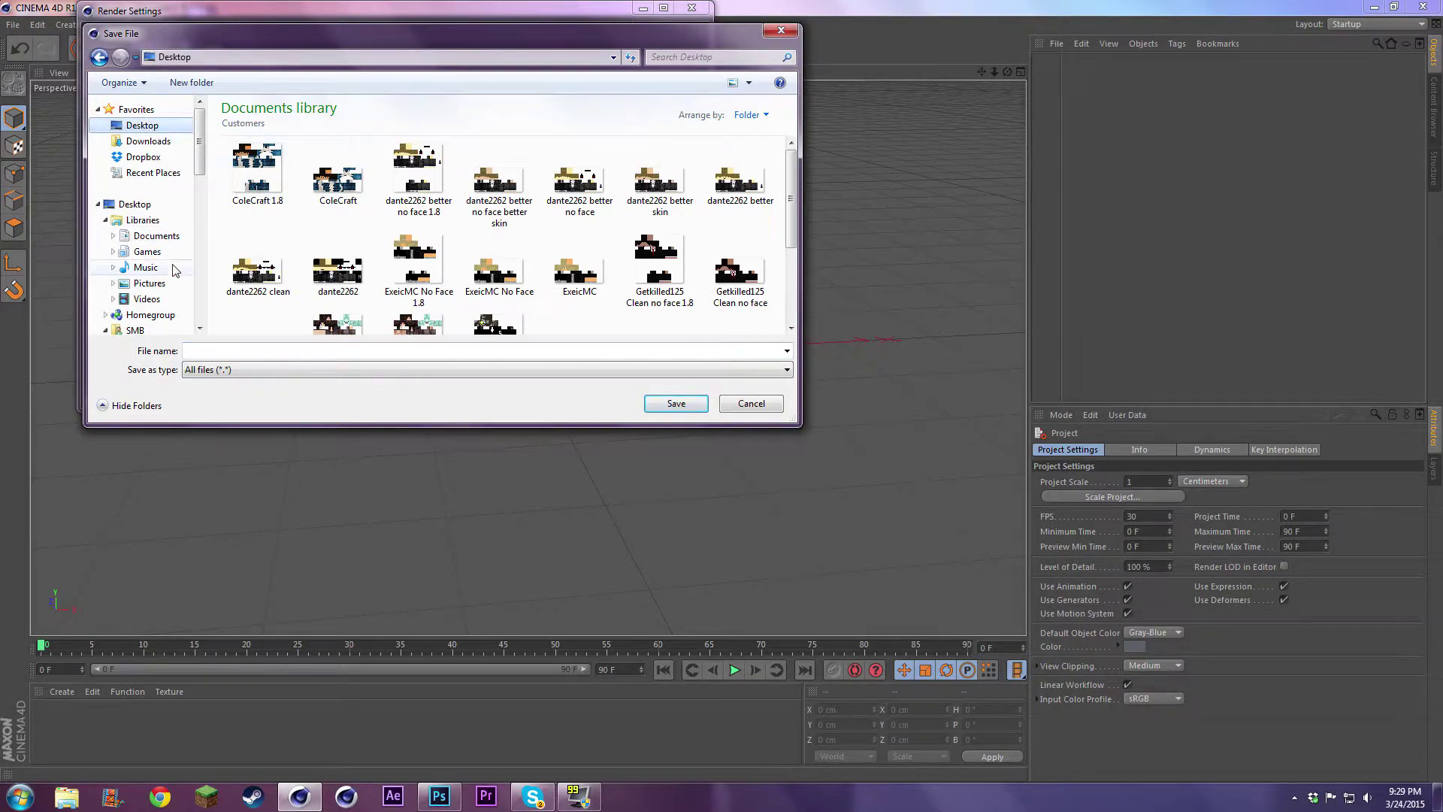
left_click(158, 285)
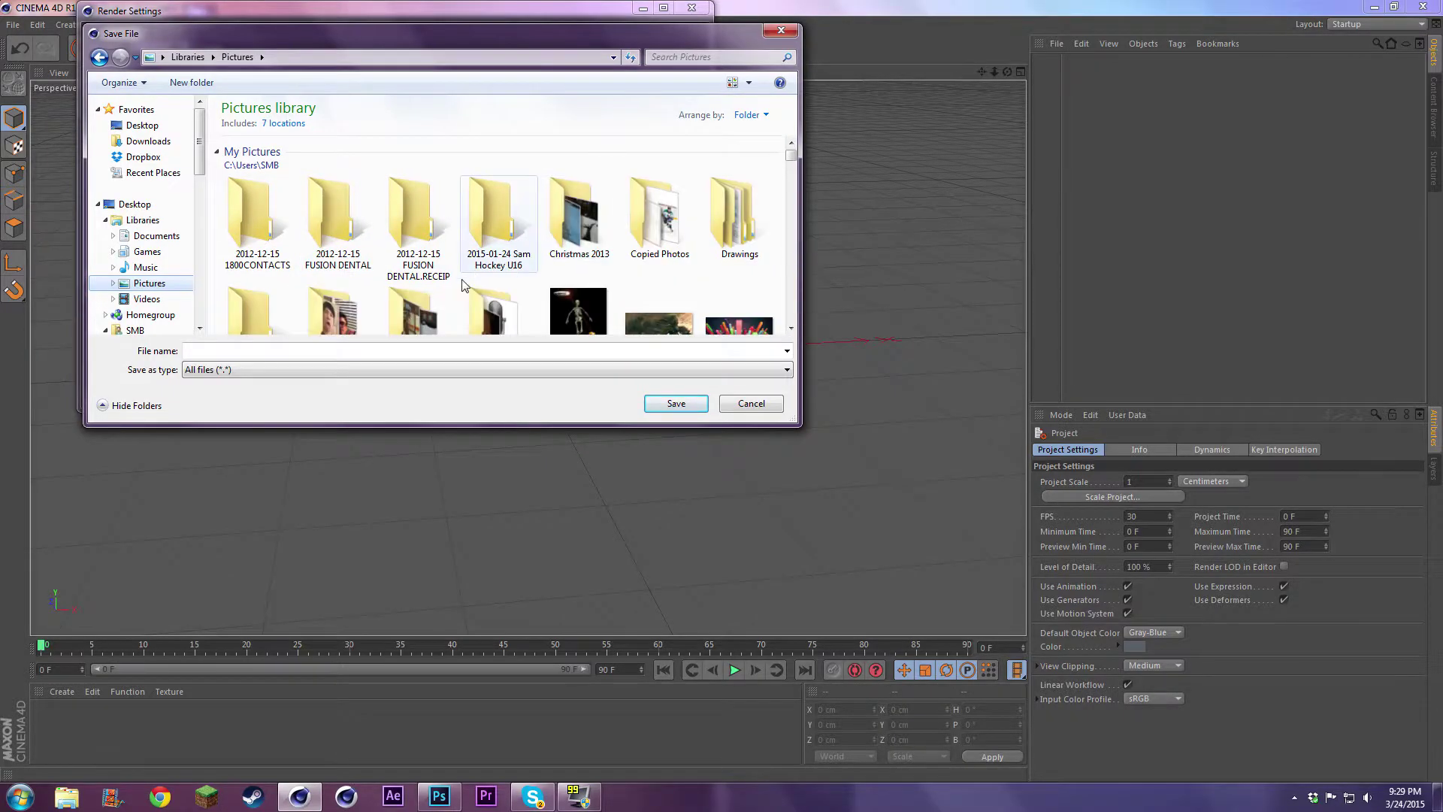
scroll(546, 252, "down", 2)
double_click(546, 253)
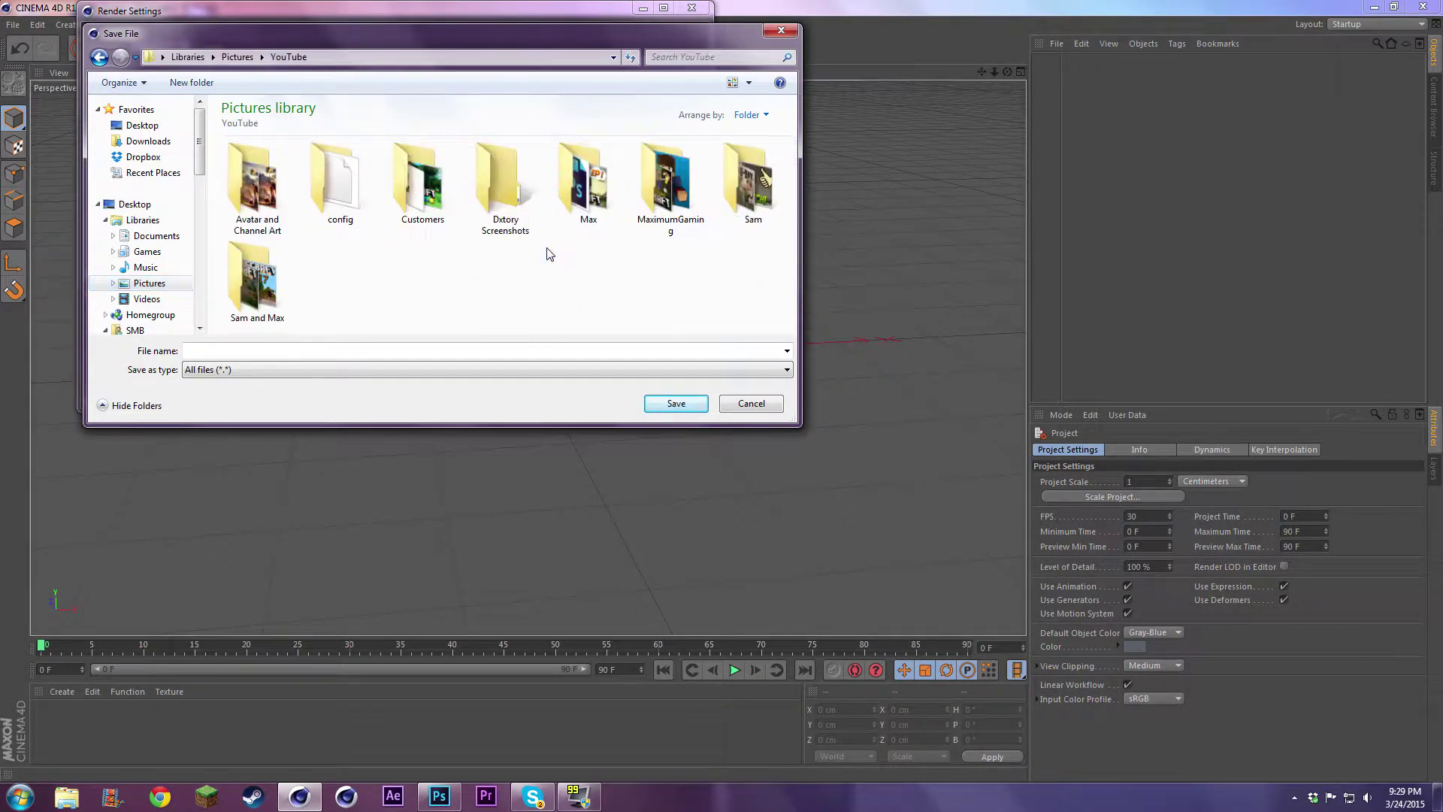
double_click(436, 168)
left_click(188, 351)
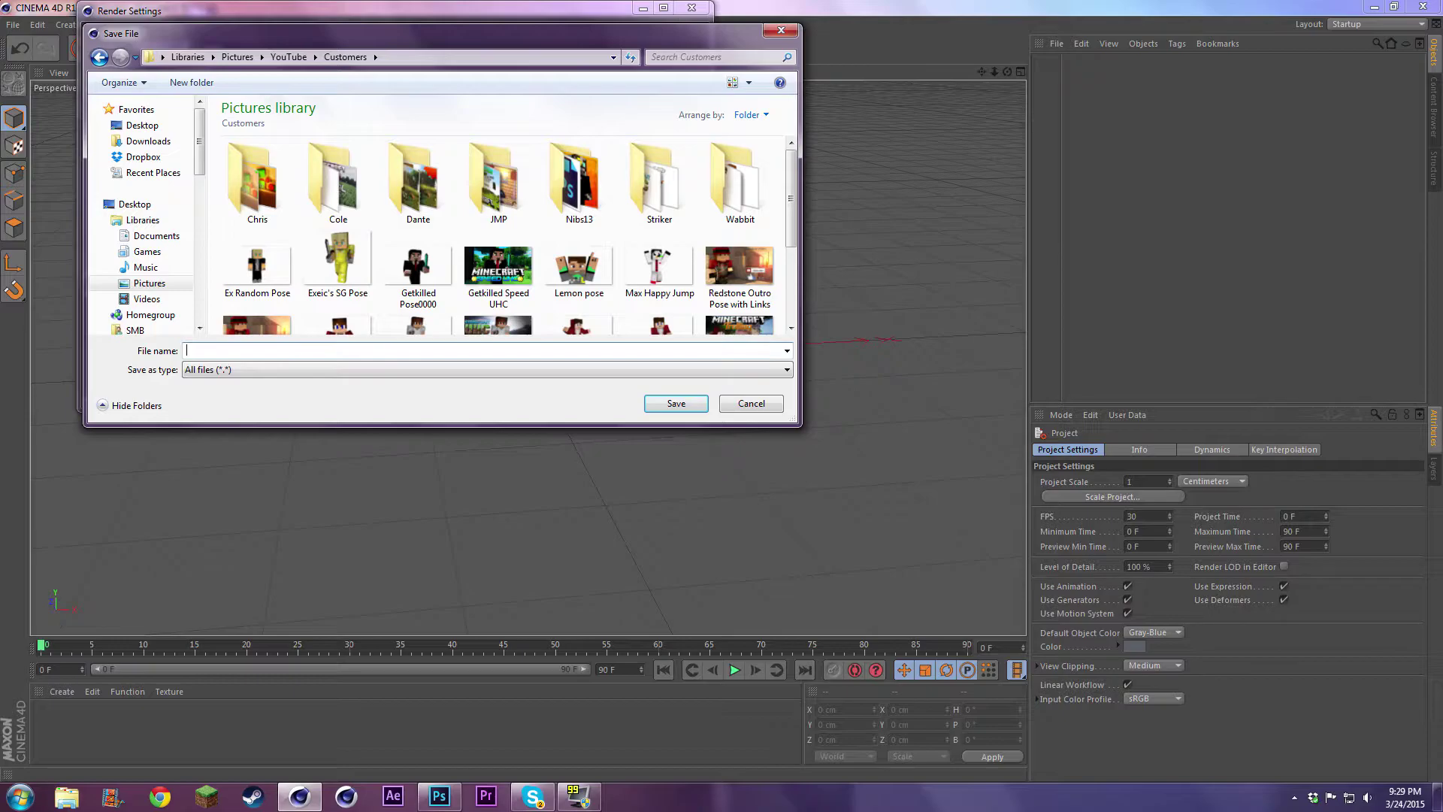
type("Tutorial Pose")
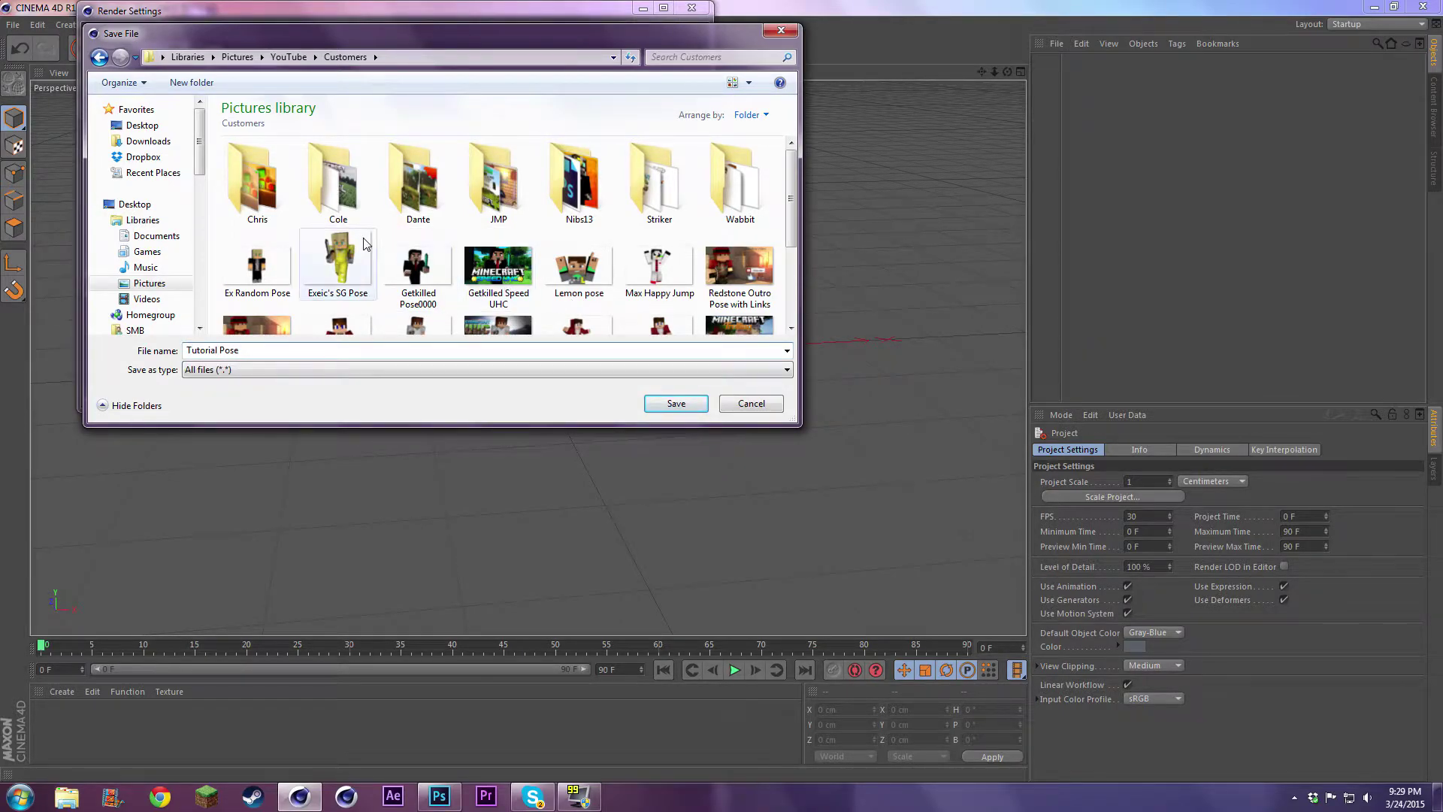
left_click_drag(801, 197, 808, 277)
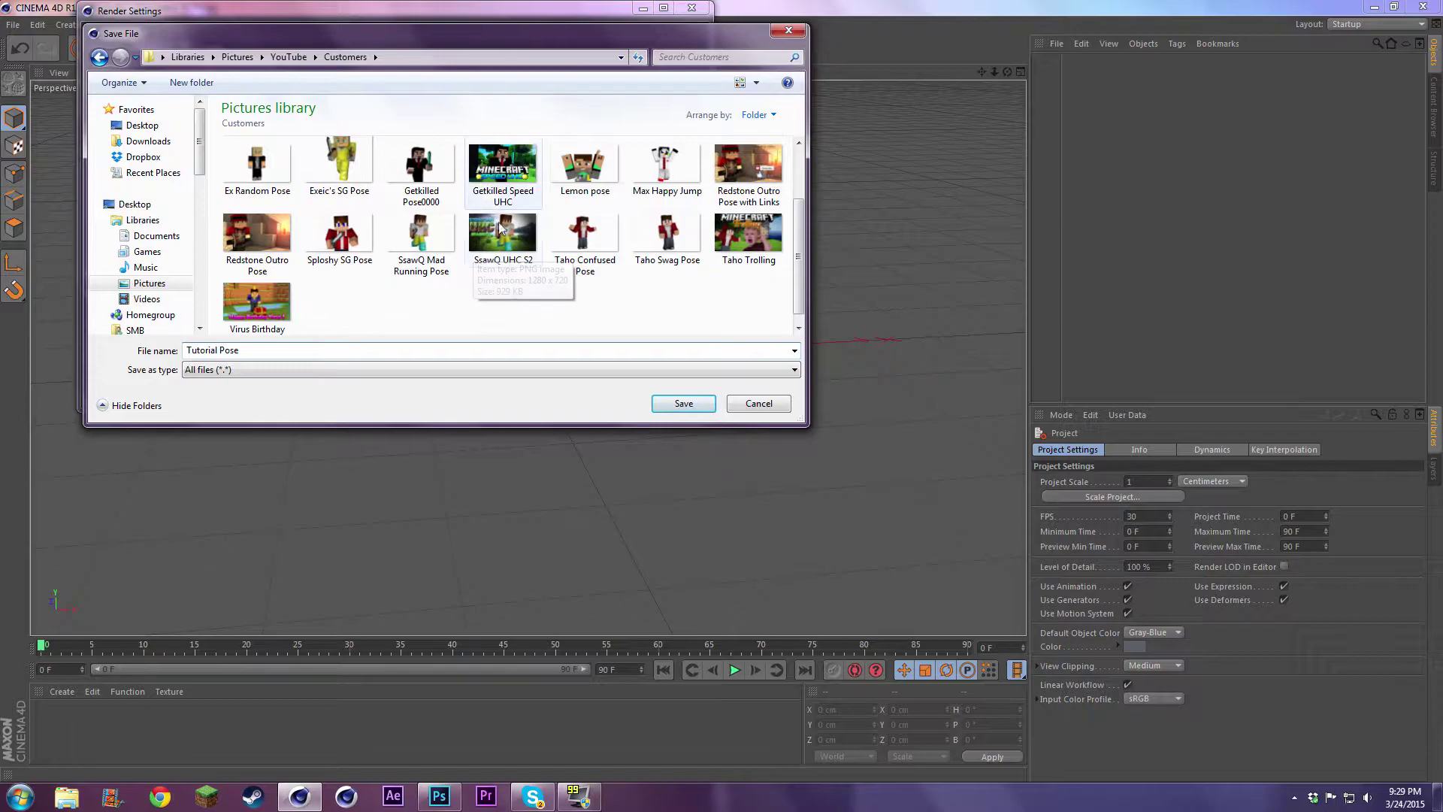
left_click(687, 405)
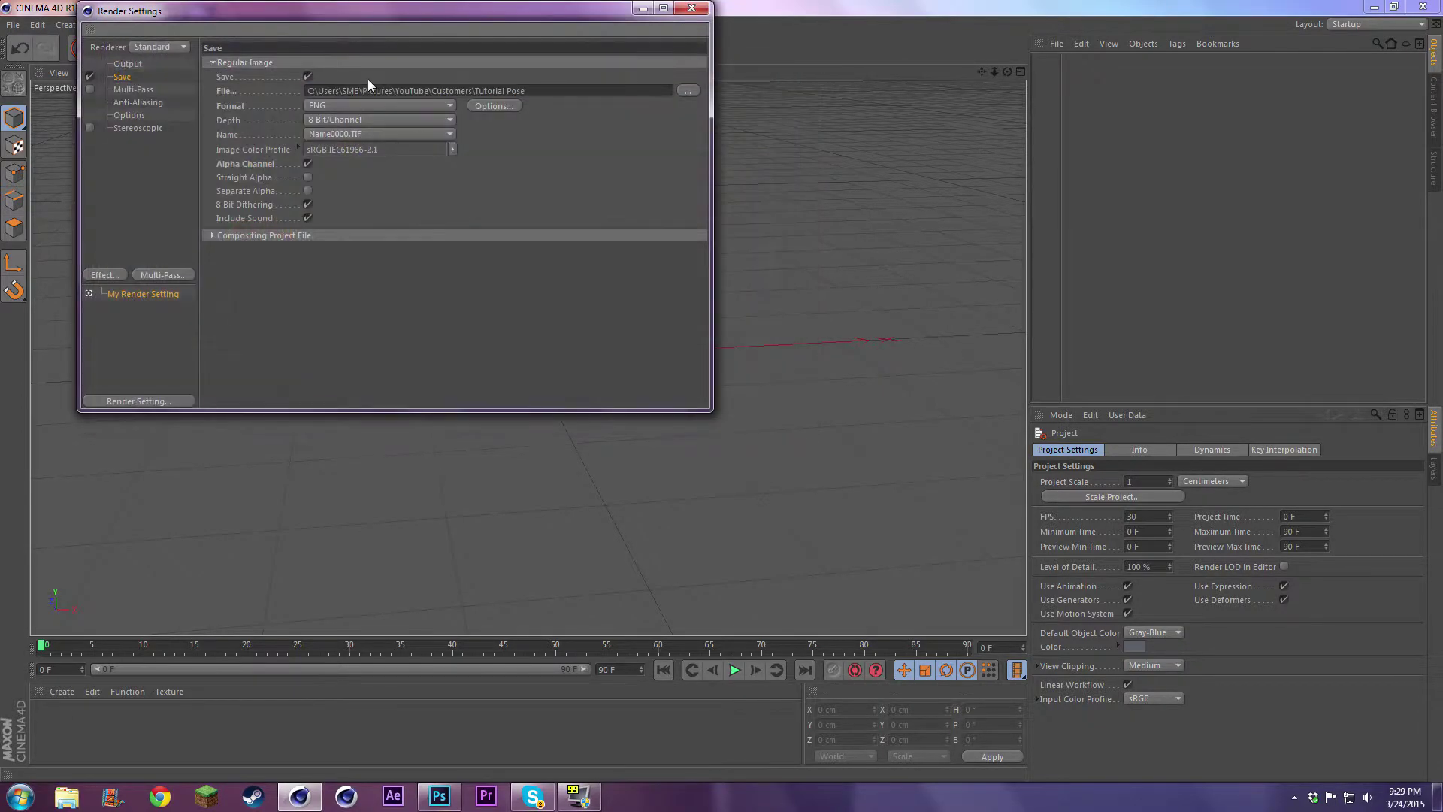
- Set the render's anti-aliasing to Best with a min level of 2x2 and a max level of 4x4
left_click(146, 90)
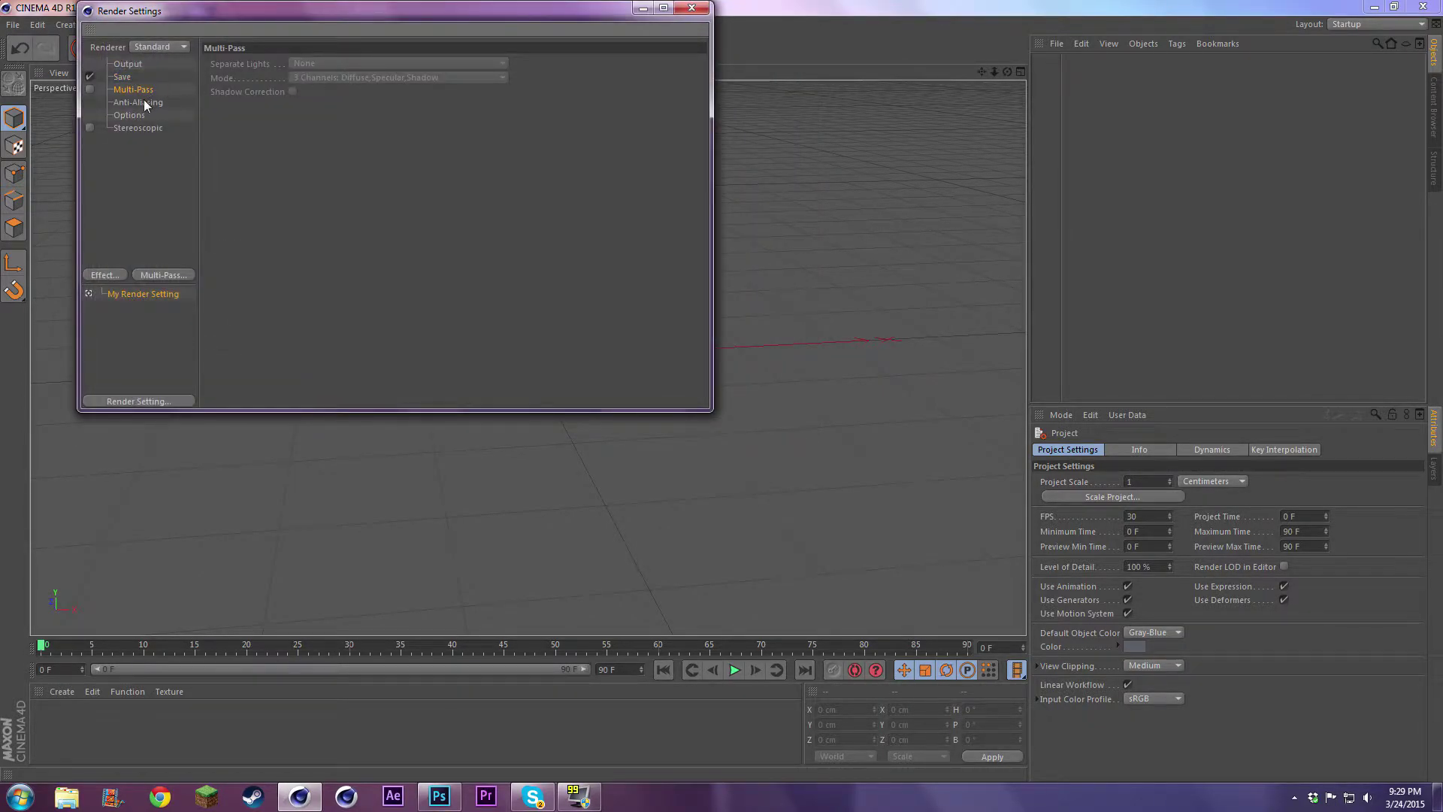
left_click(144, 103)
left_click(335, 63)
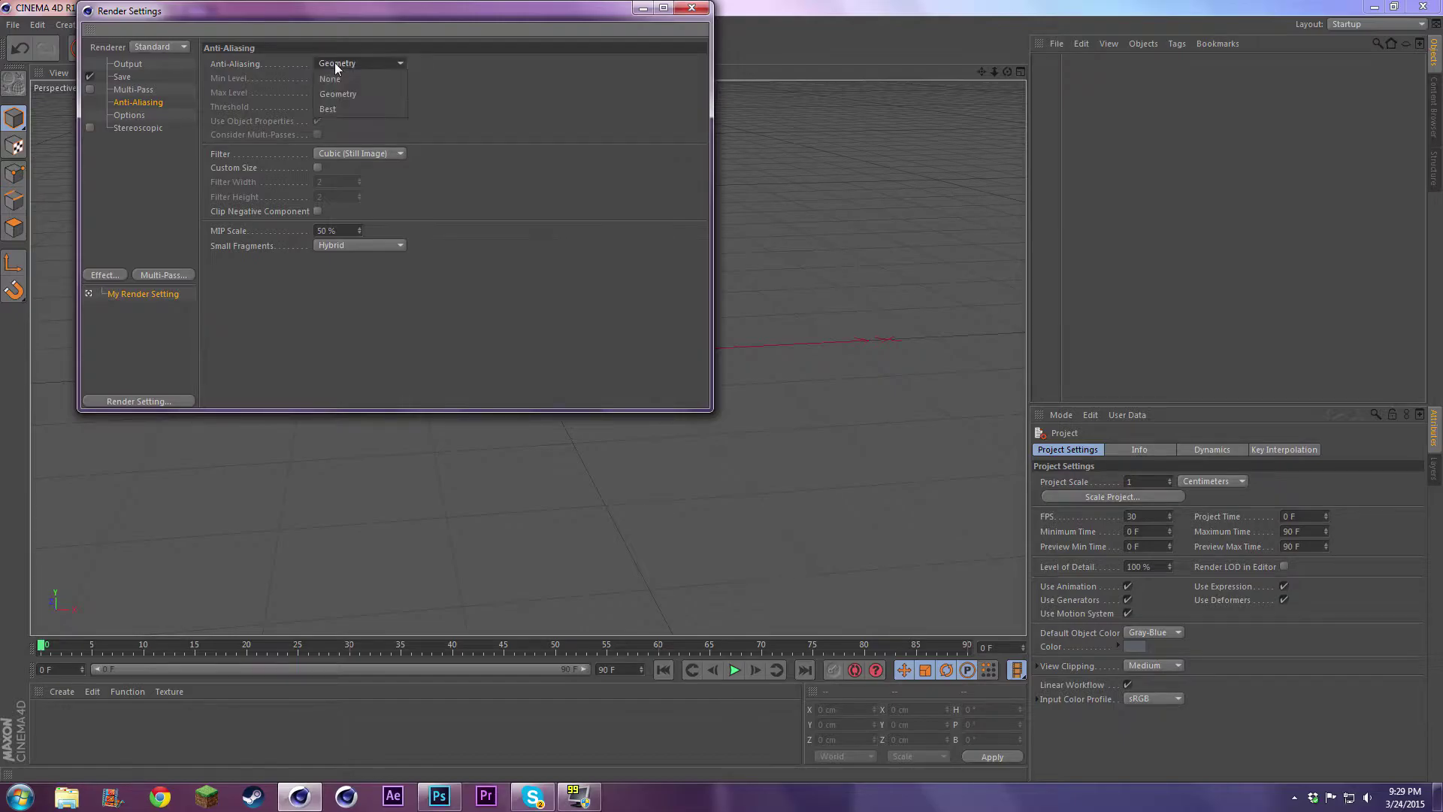
left_click(331, 108)
left_click(332, 78)
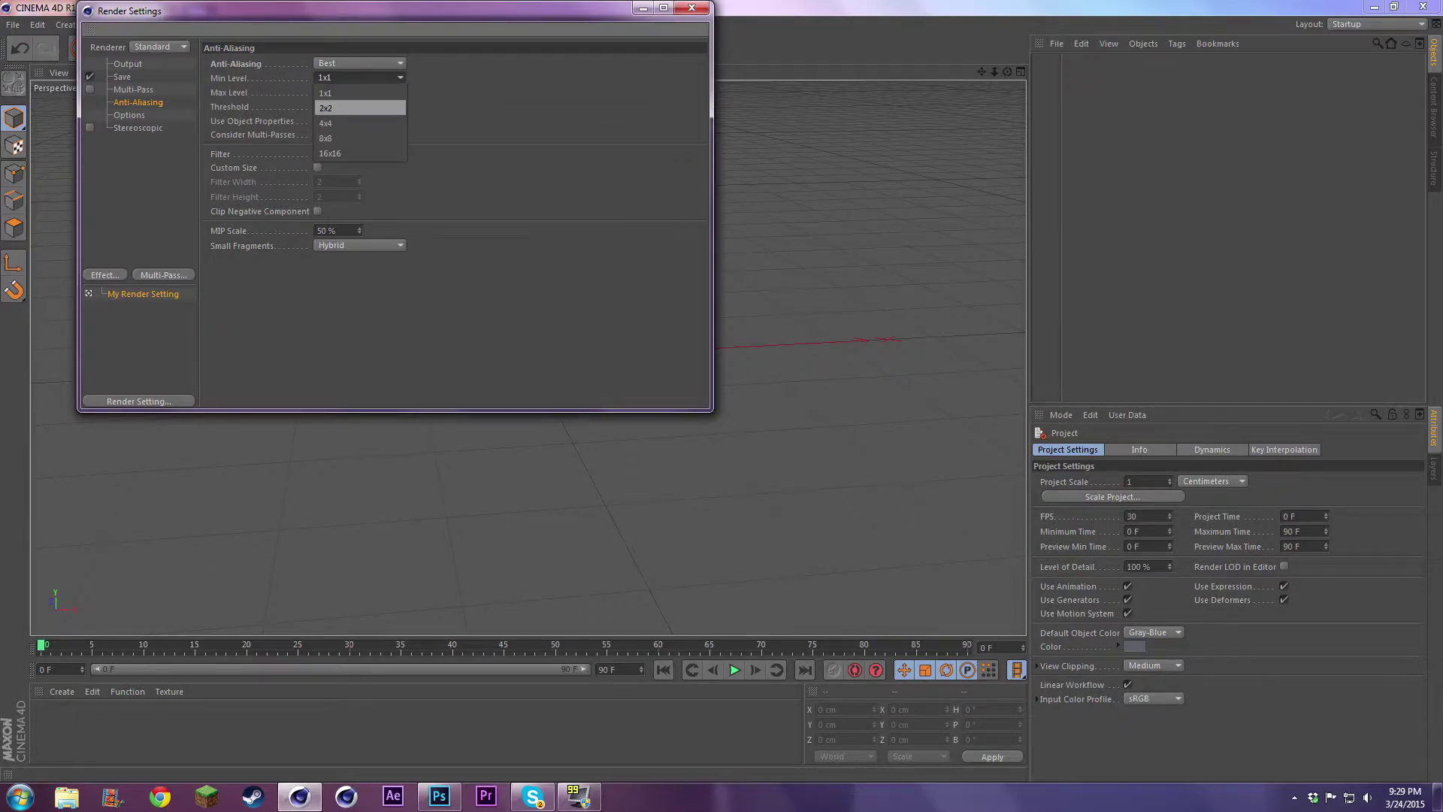
left_click(327, 108)
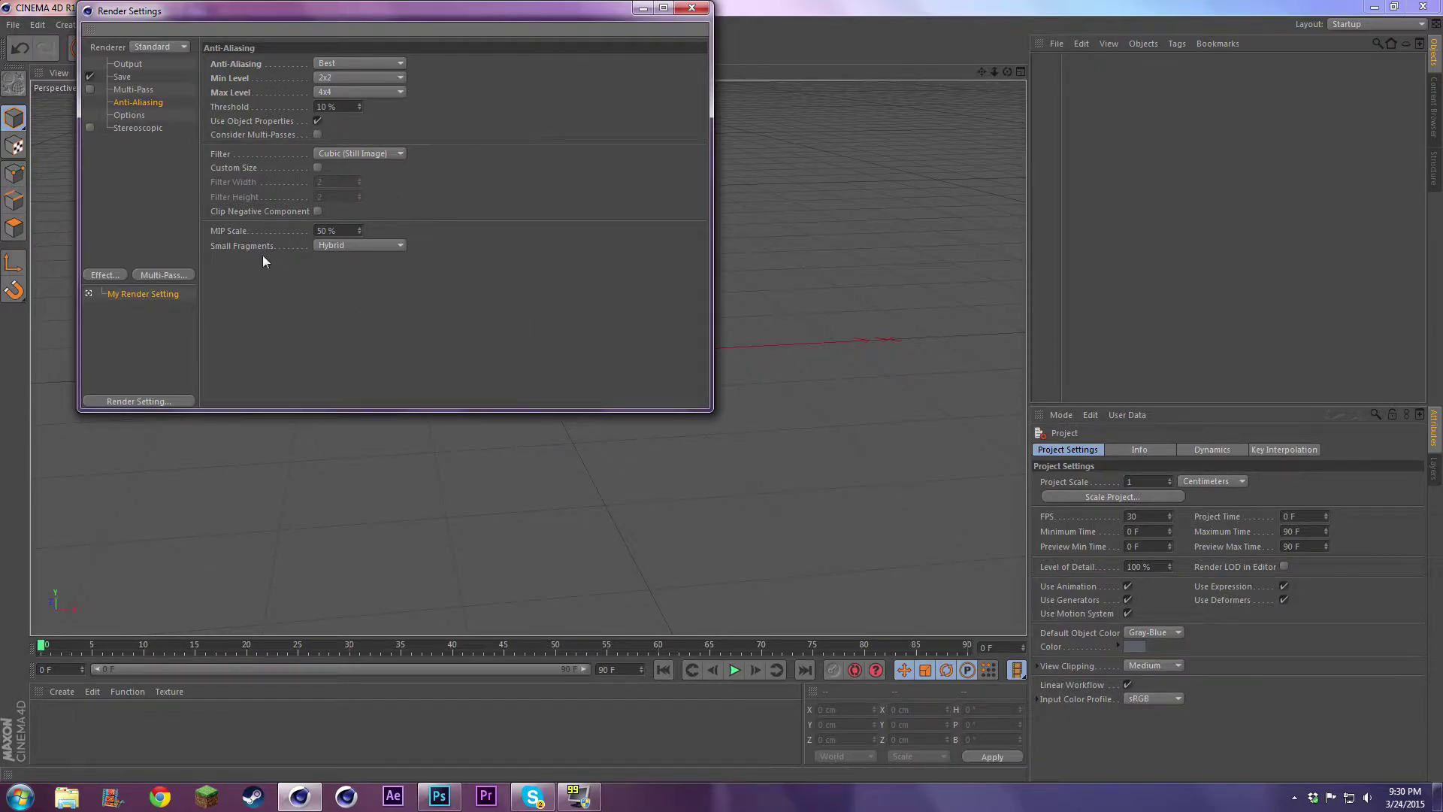
- Add the Ambient Occlusion effect to the render settings and enable Evaluate Transparency for it
left_click(137, 119)
left_click(141, 128)
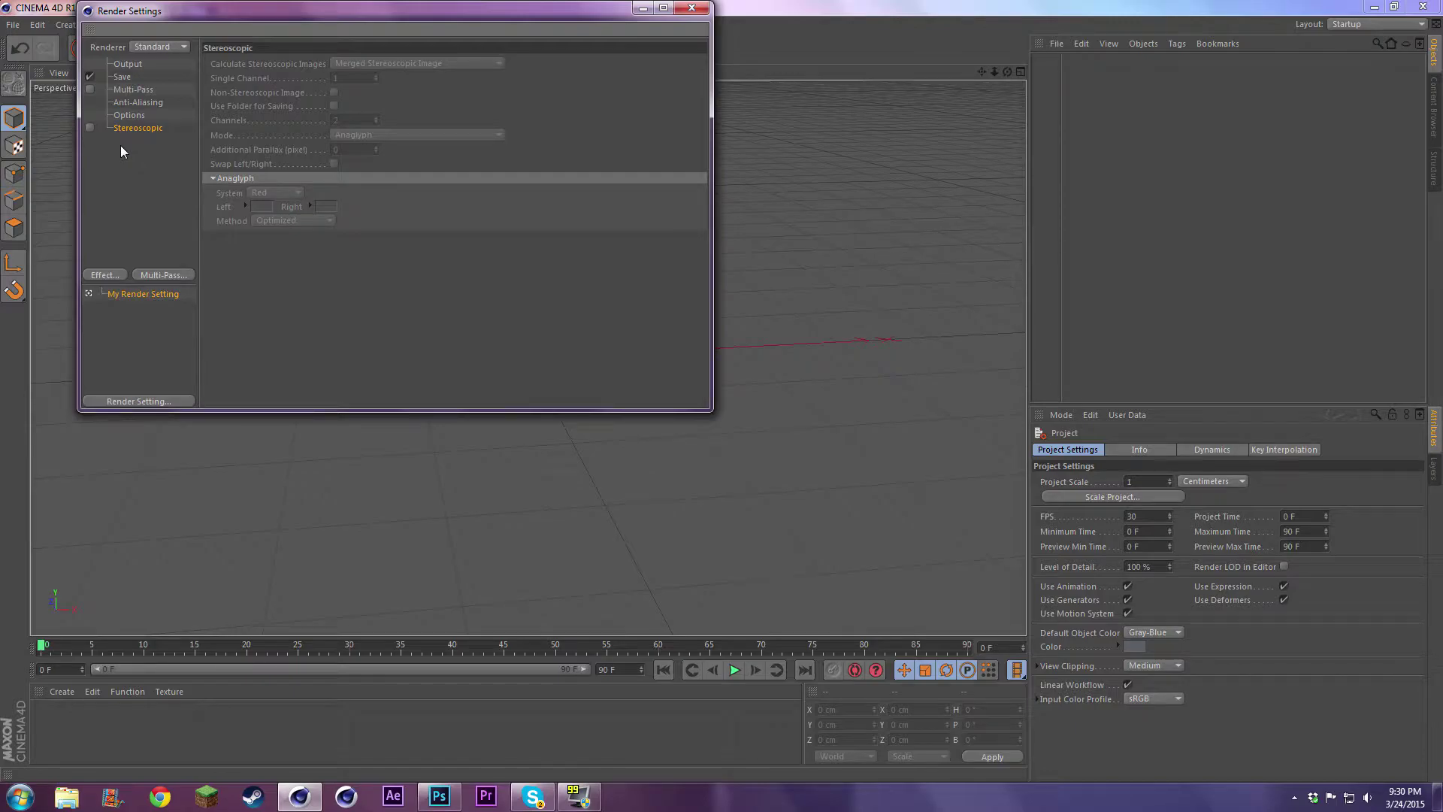
left_click(105, 275)
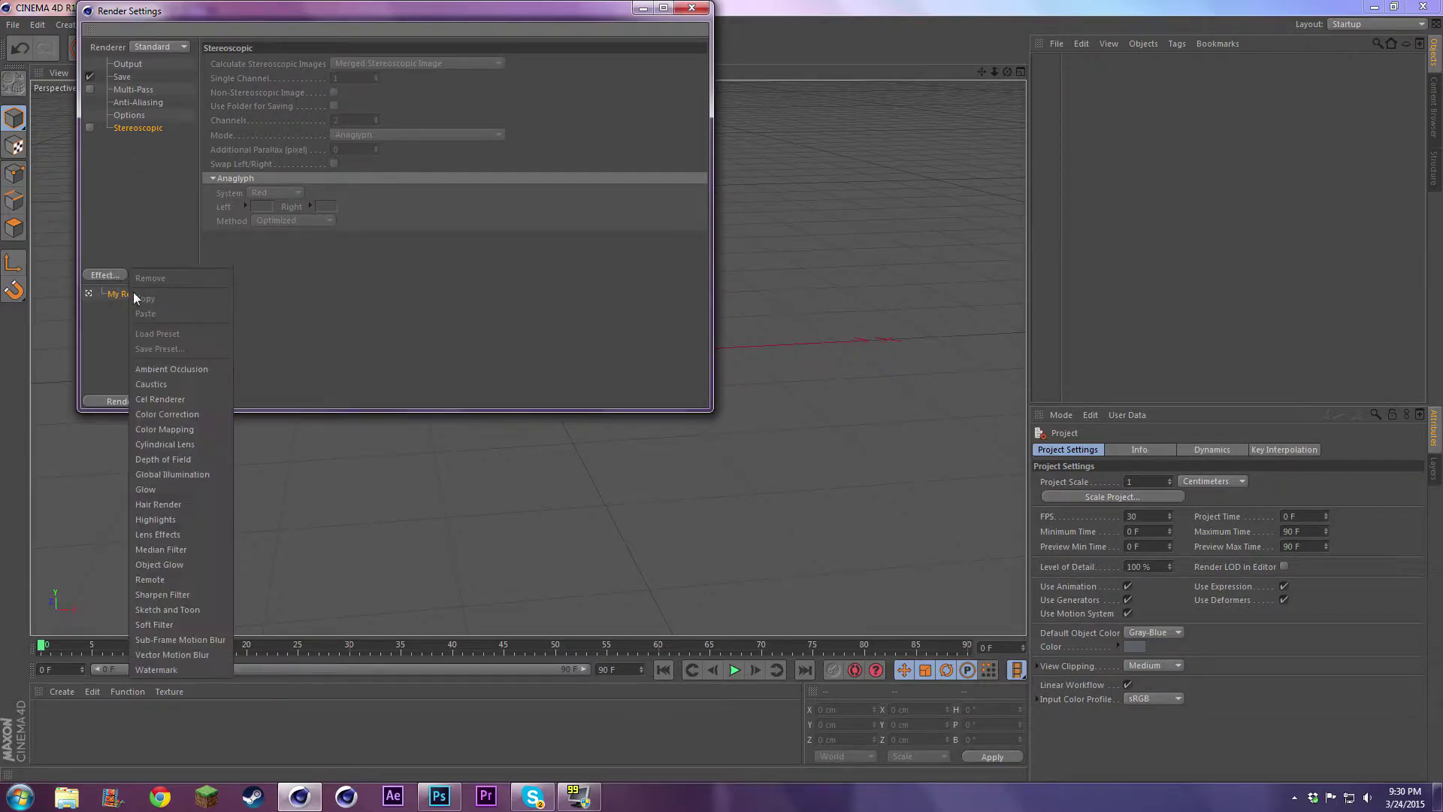
left_click(185, 369)
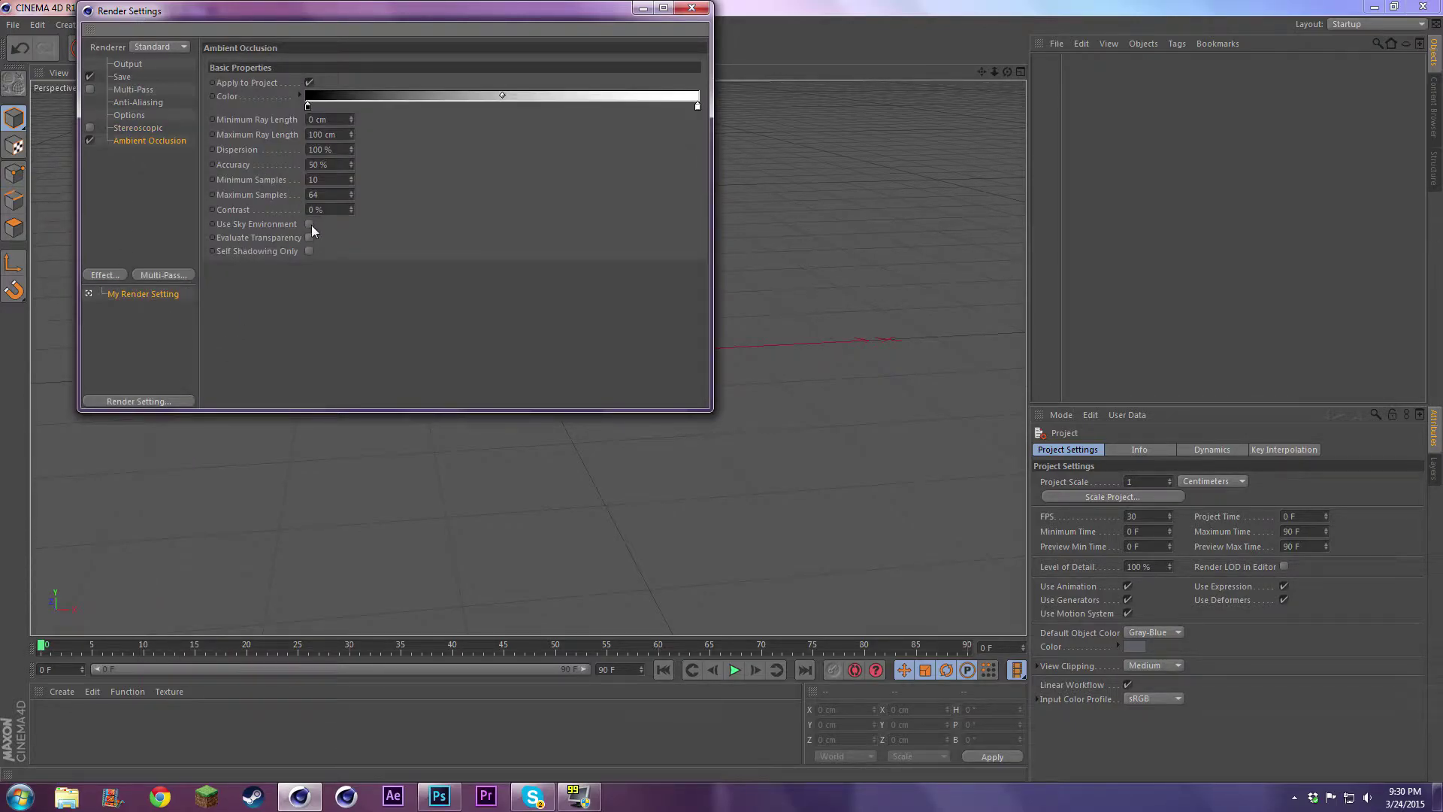
left_click(310, 237)
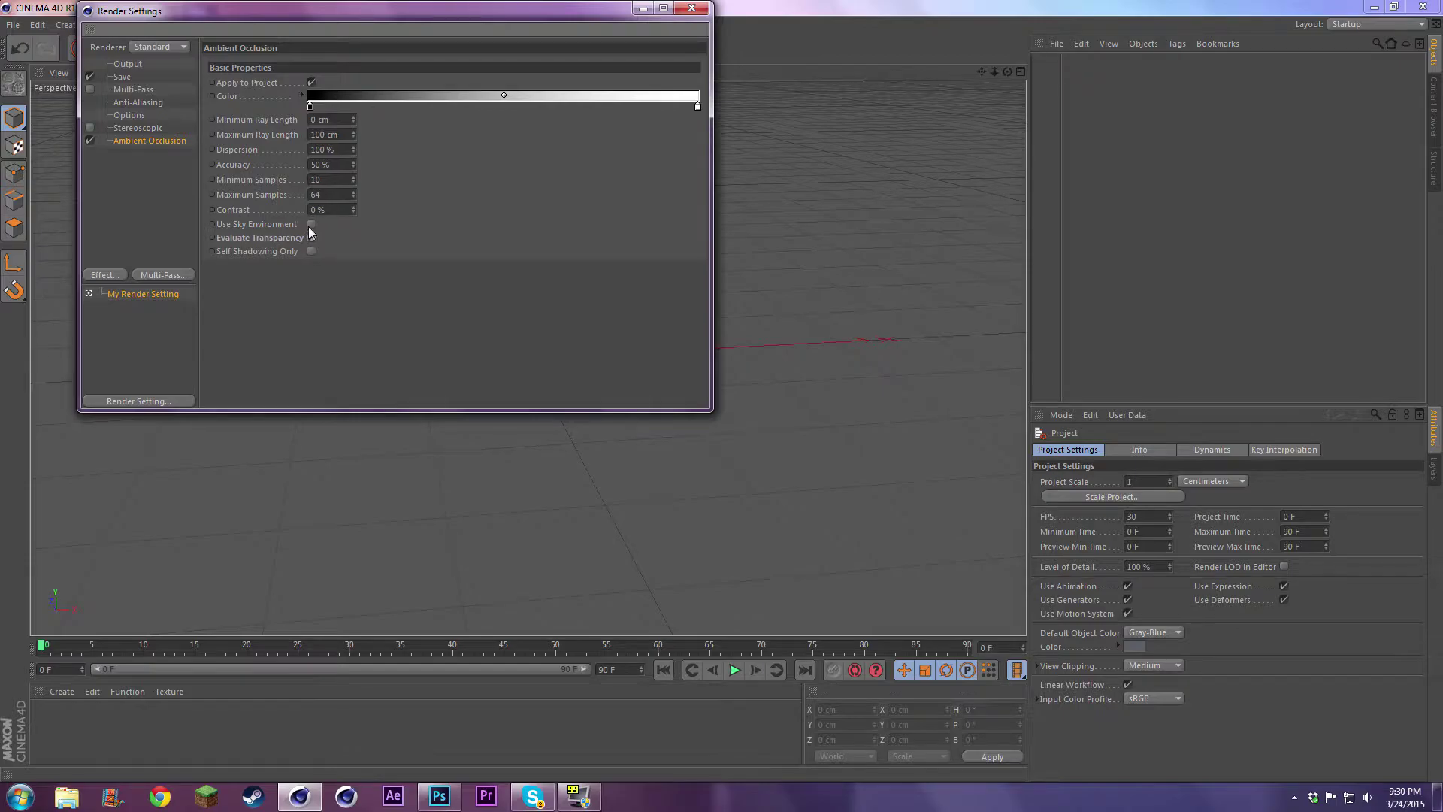
- Change the black end of the ambient occlusion colour gradient to a dark grey, RGB 31, 31, 31
double_click(310, 106)
mouse_move(234, 123)
left_mouse_down()
mouse_move(221, 123)
mouse_move(229, 132)
left_mouse_up()
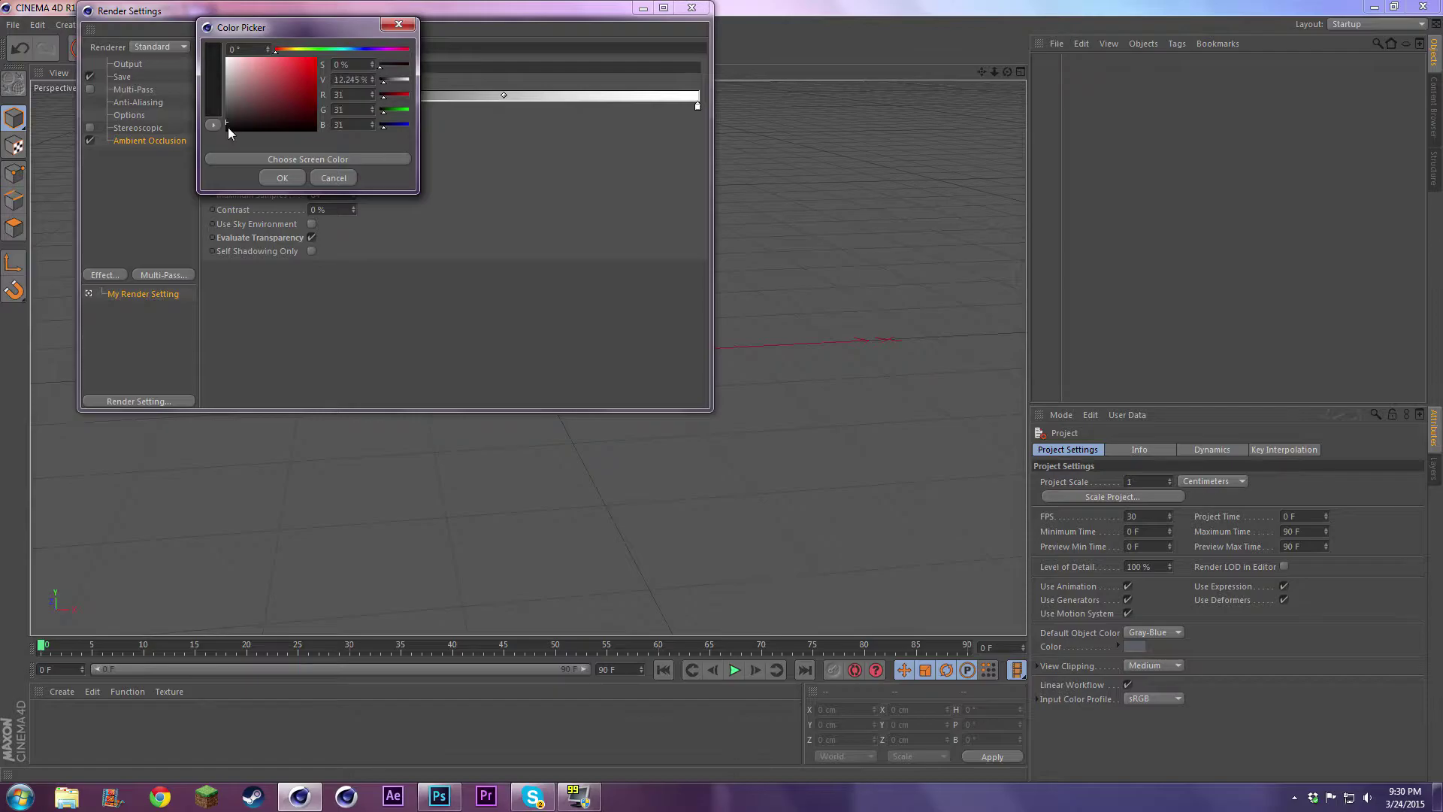
left_click(280, 179)
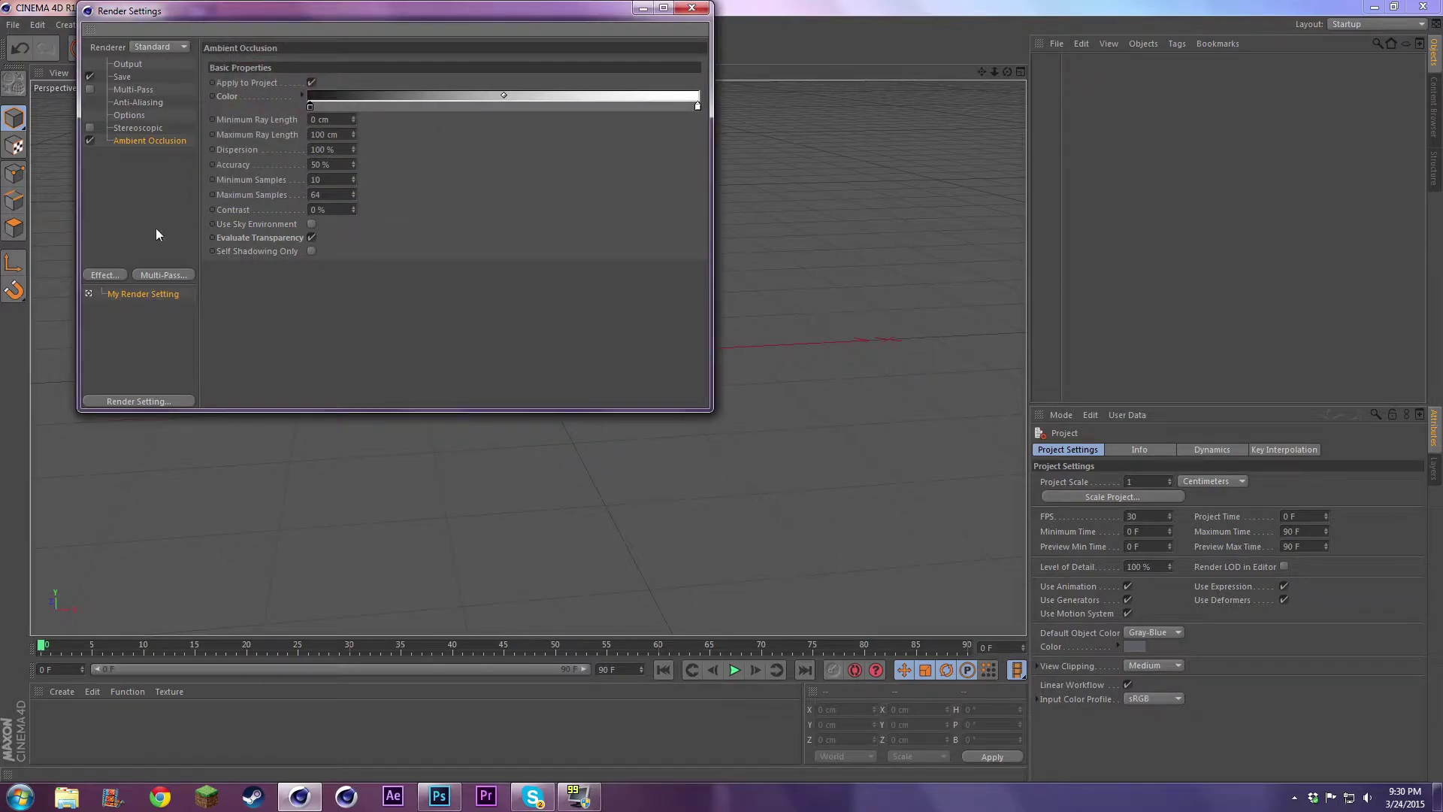
- Add the Global Illumination effect to the render settings
left_click(112, 276)
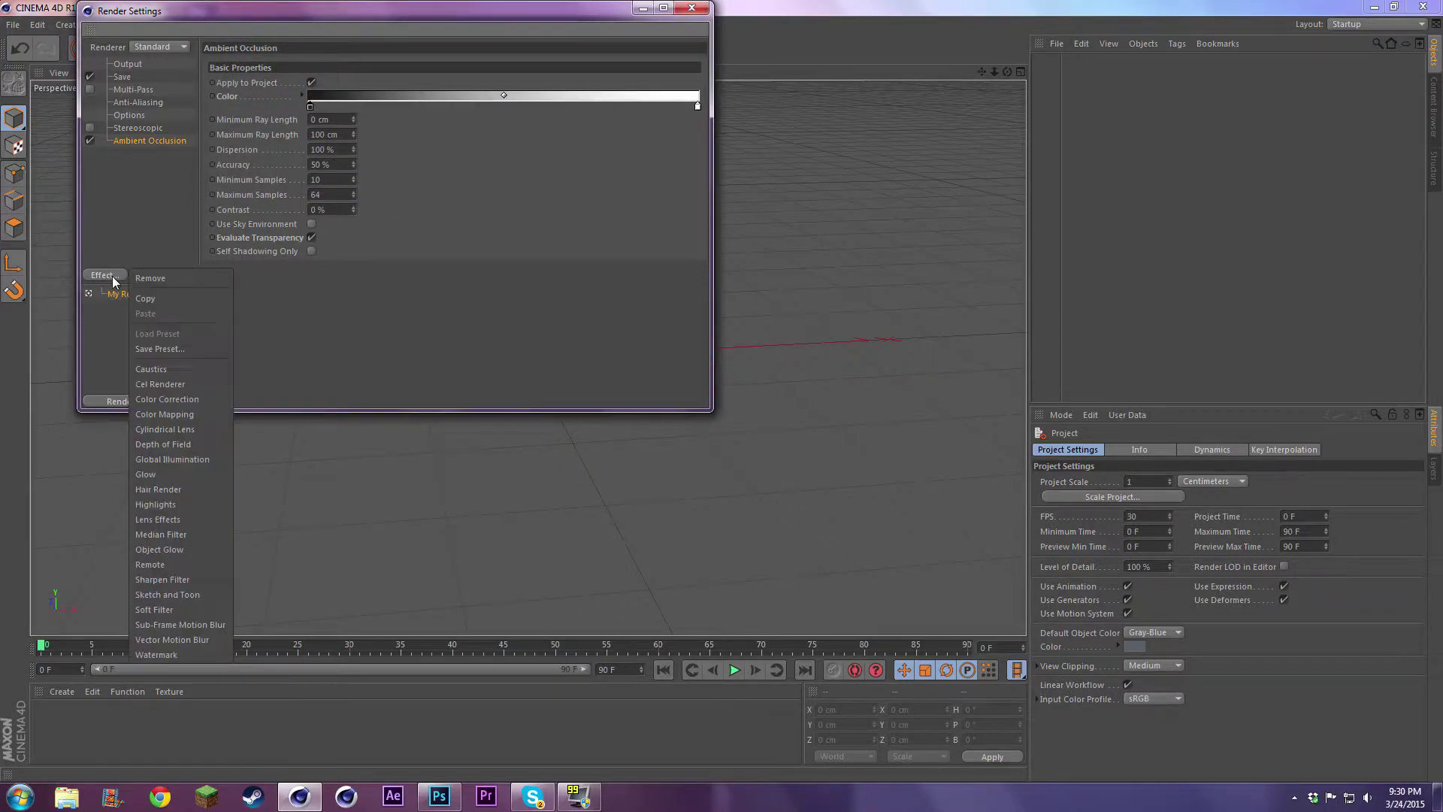
left_click(198, 459)
left_click(154, 153)
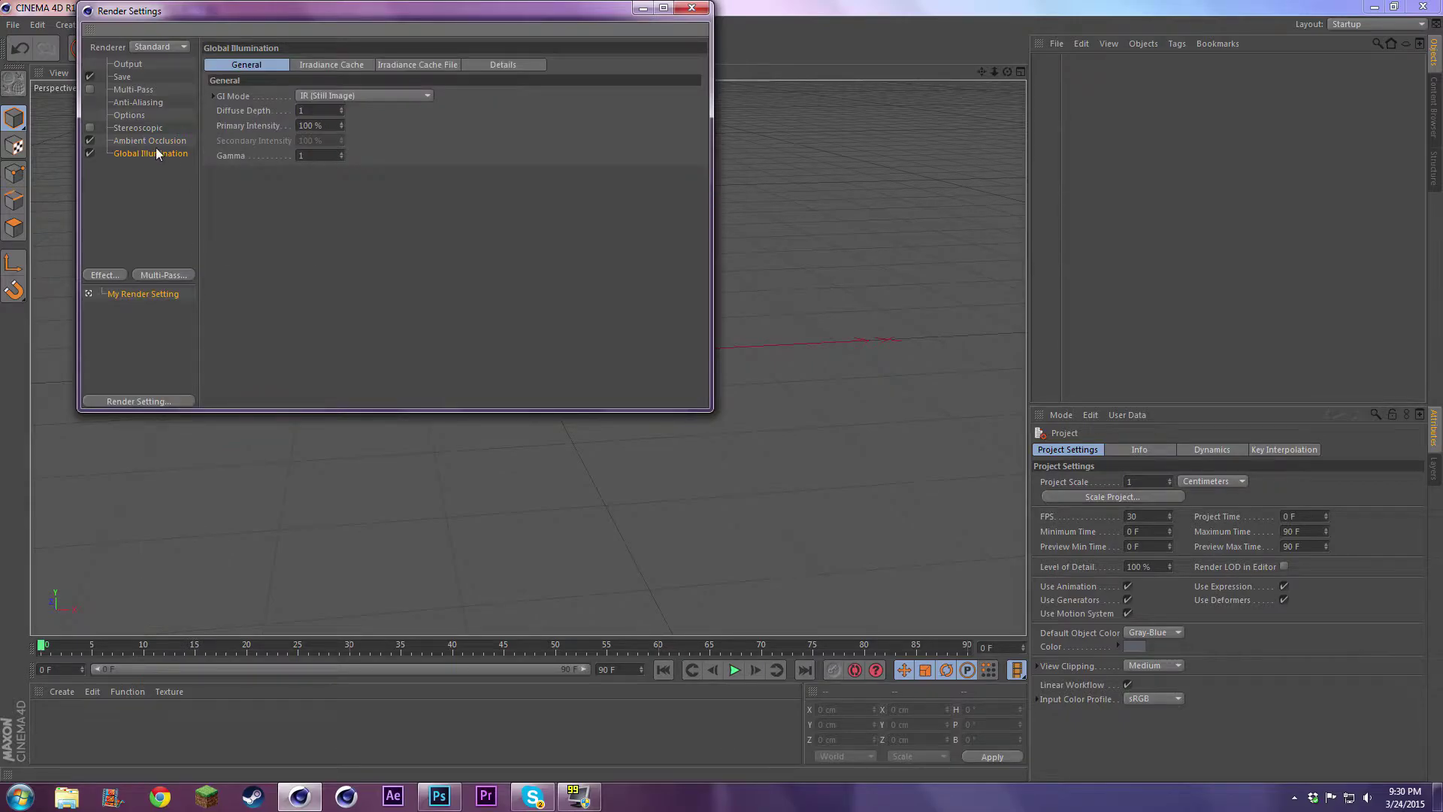
- Set the Global Illumination irradiance cache to Low stochastic samples and Low record density, and close the render settings
left_click(335, 64)
left_click(342, 96)
left_click(340, 144)
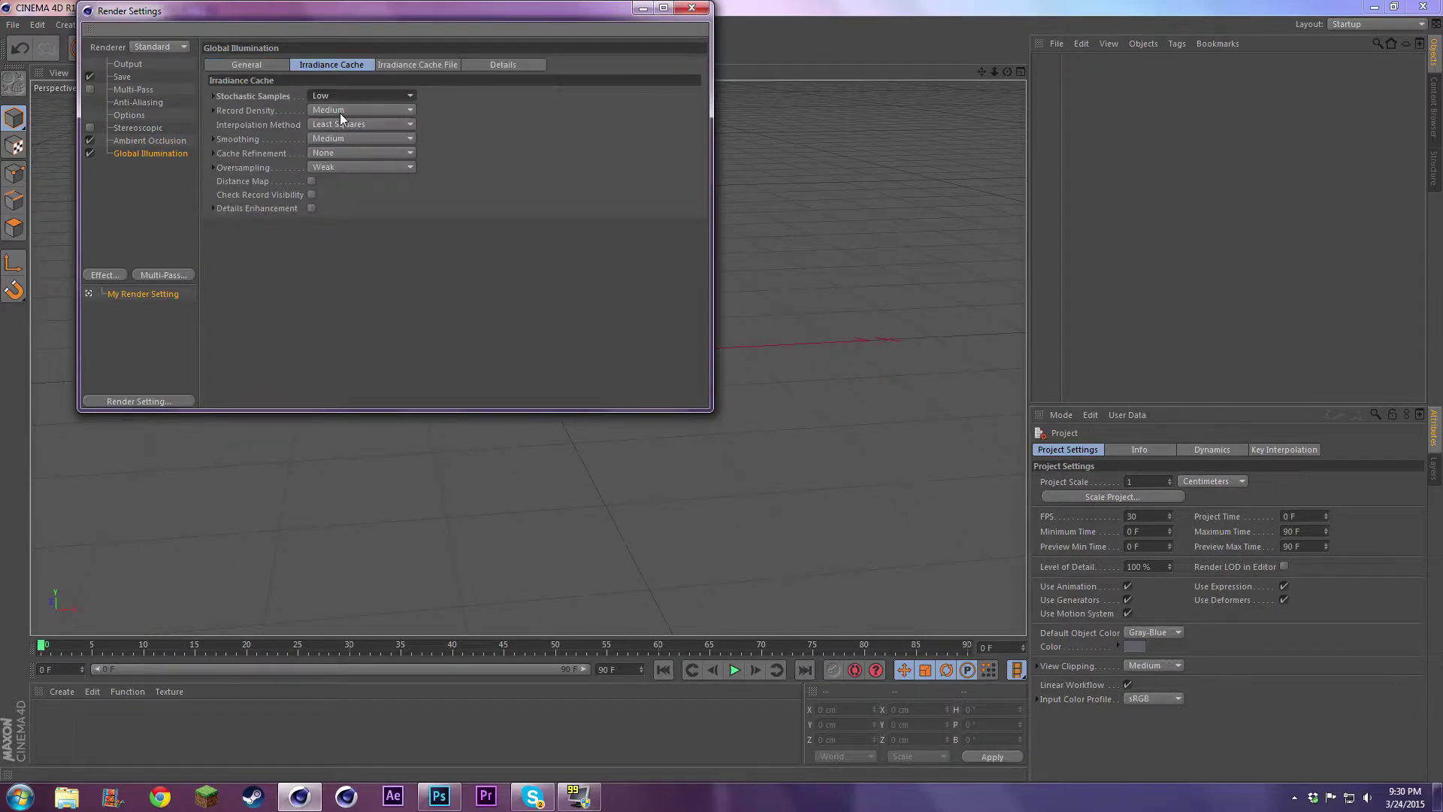
left_click(340, 112)
left_click(347, 150)
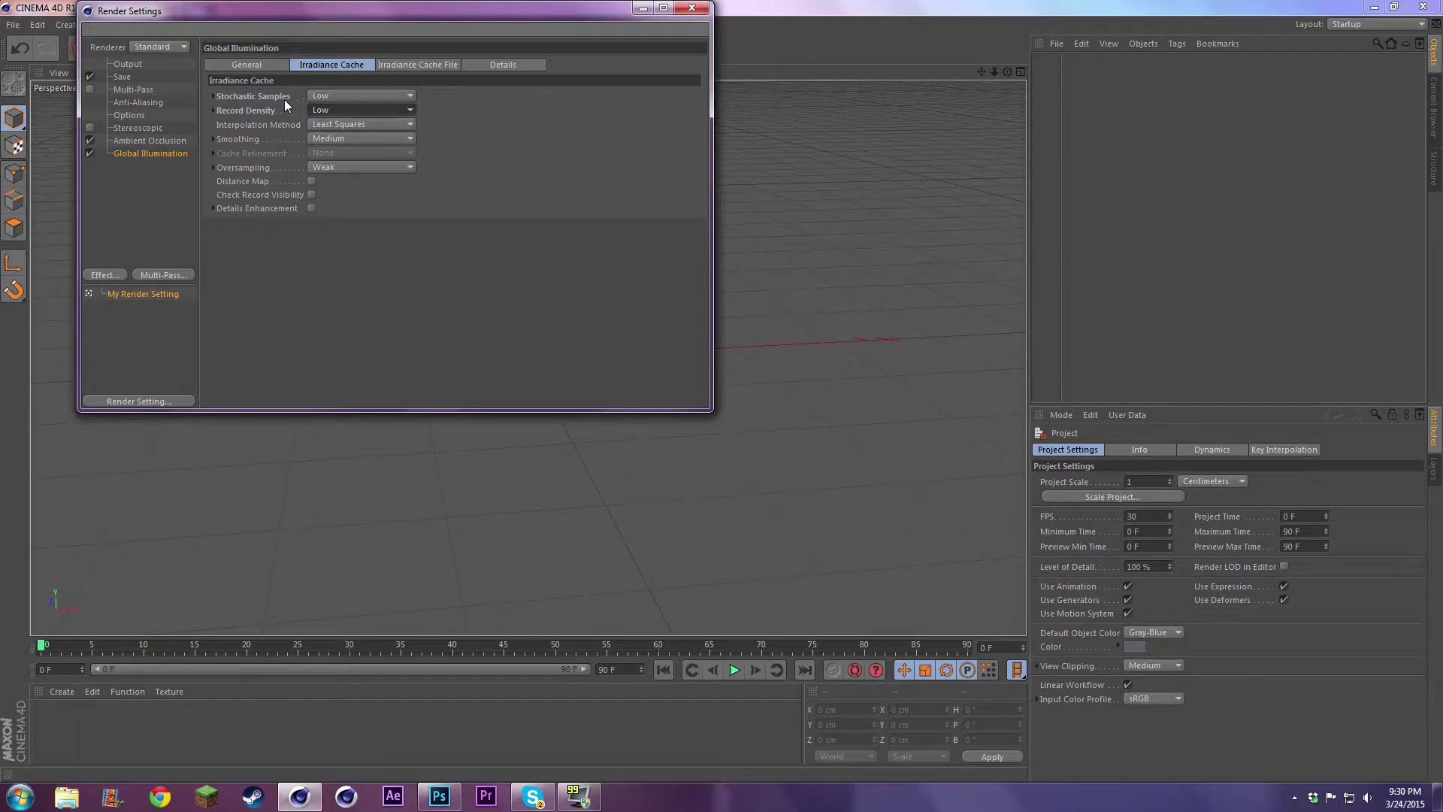
left_click(315, 110)
left_click(318, 109)
left_click(690, 9)
left_click_drag(1009, 73, 980, 79)
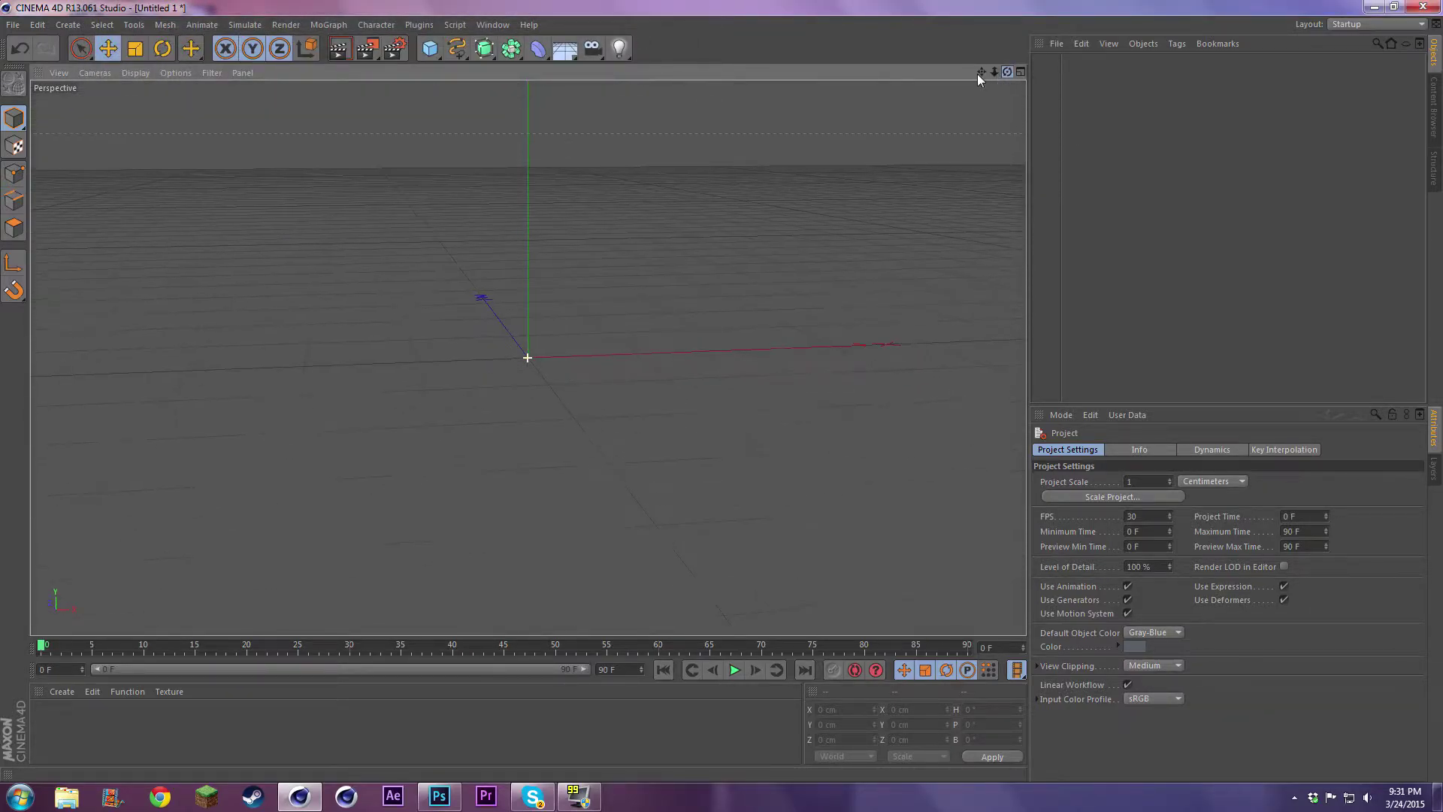
left_click_drag(1028, 269, 847, 268)
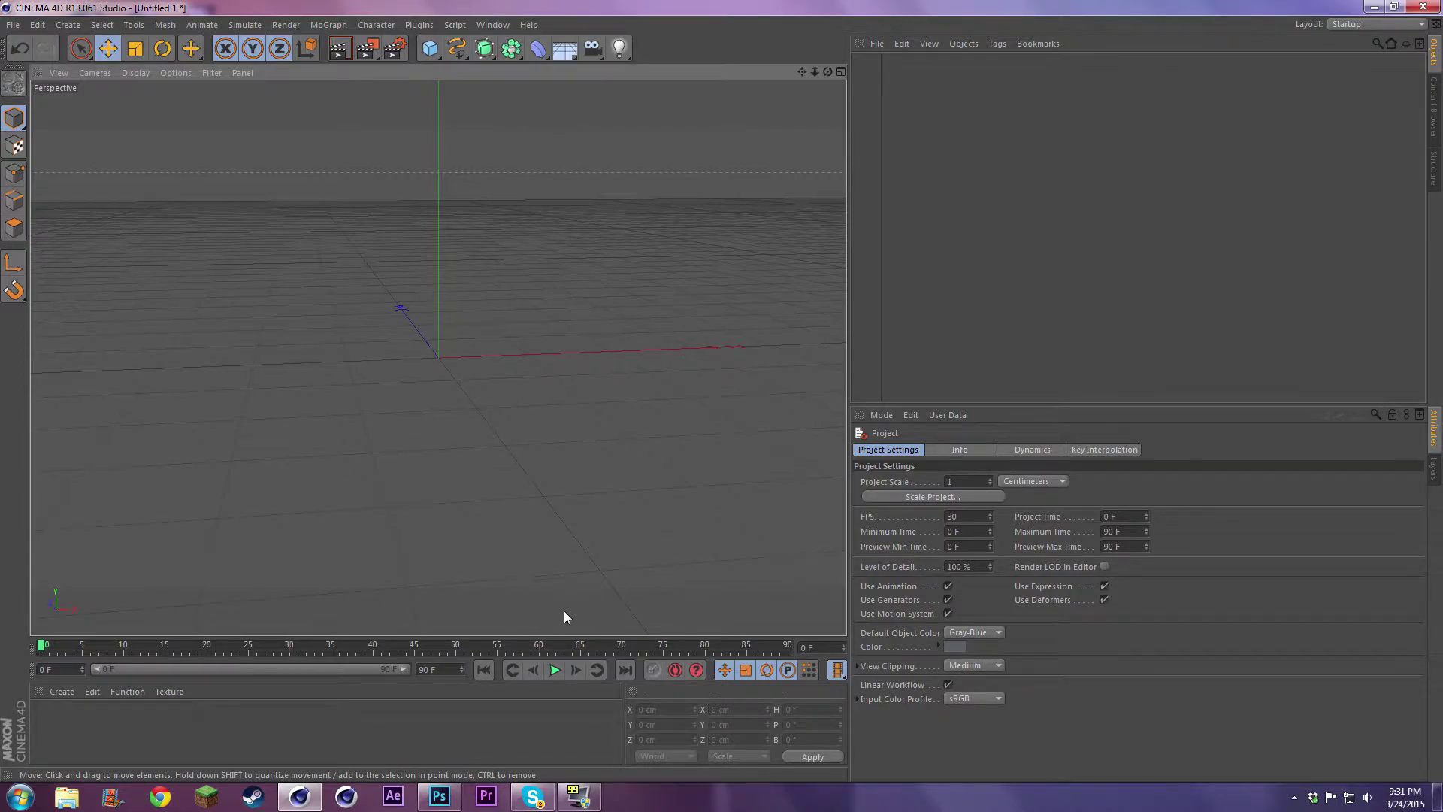
left_click_drag(857, 360, 1006, 372)
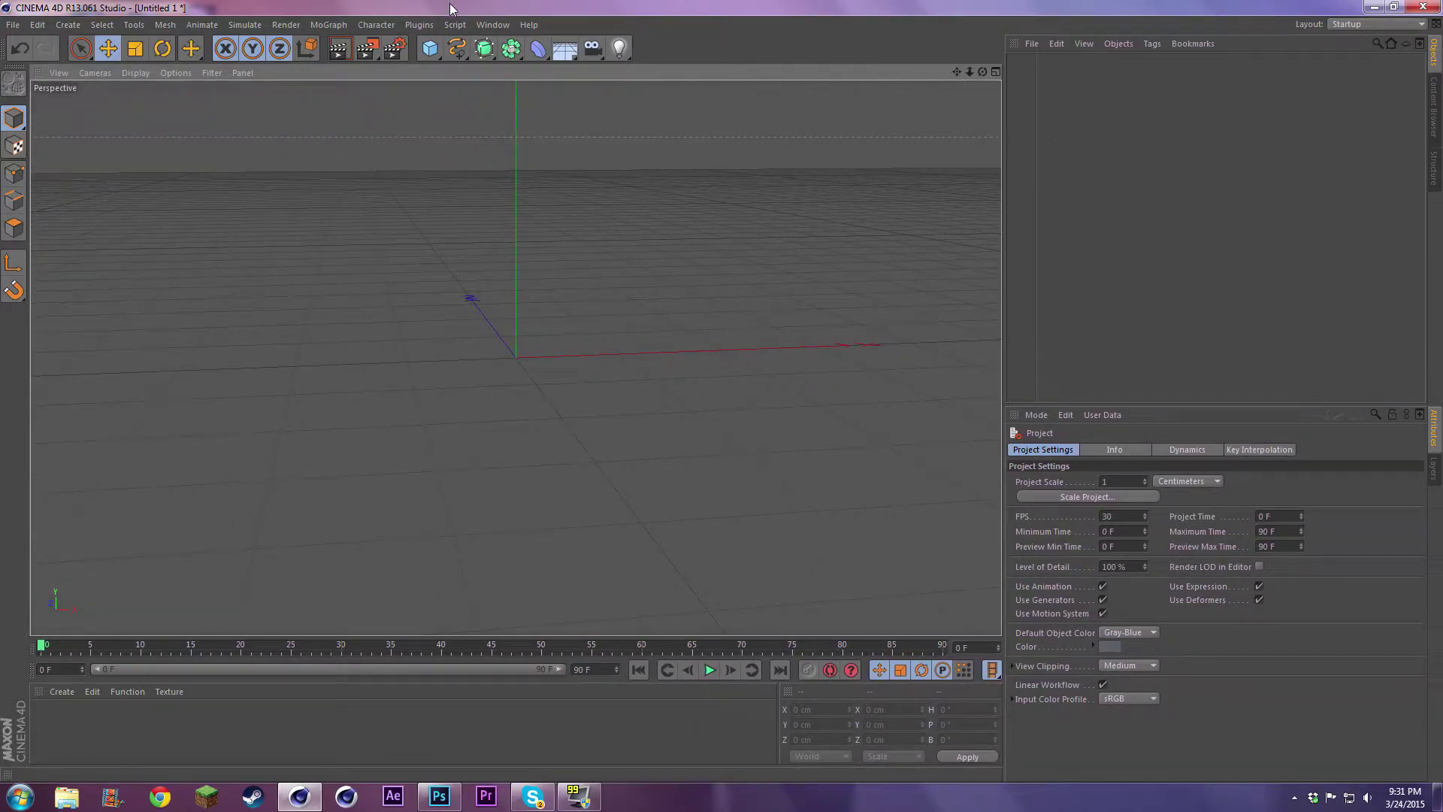
- Load the FMR 4.0 character rig into the scene from the Content Browser and close the browser
left_click(510, 23)
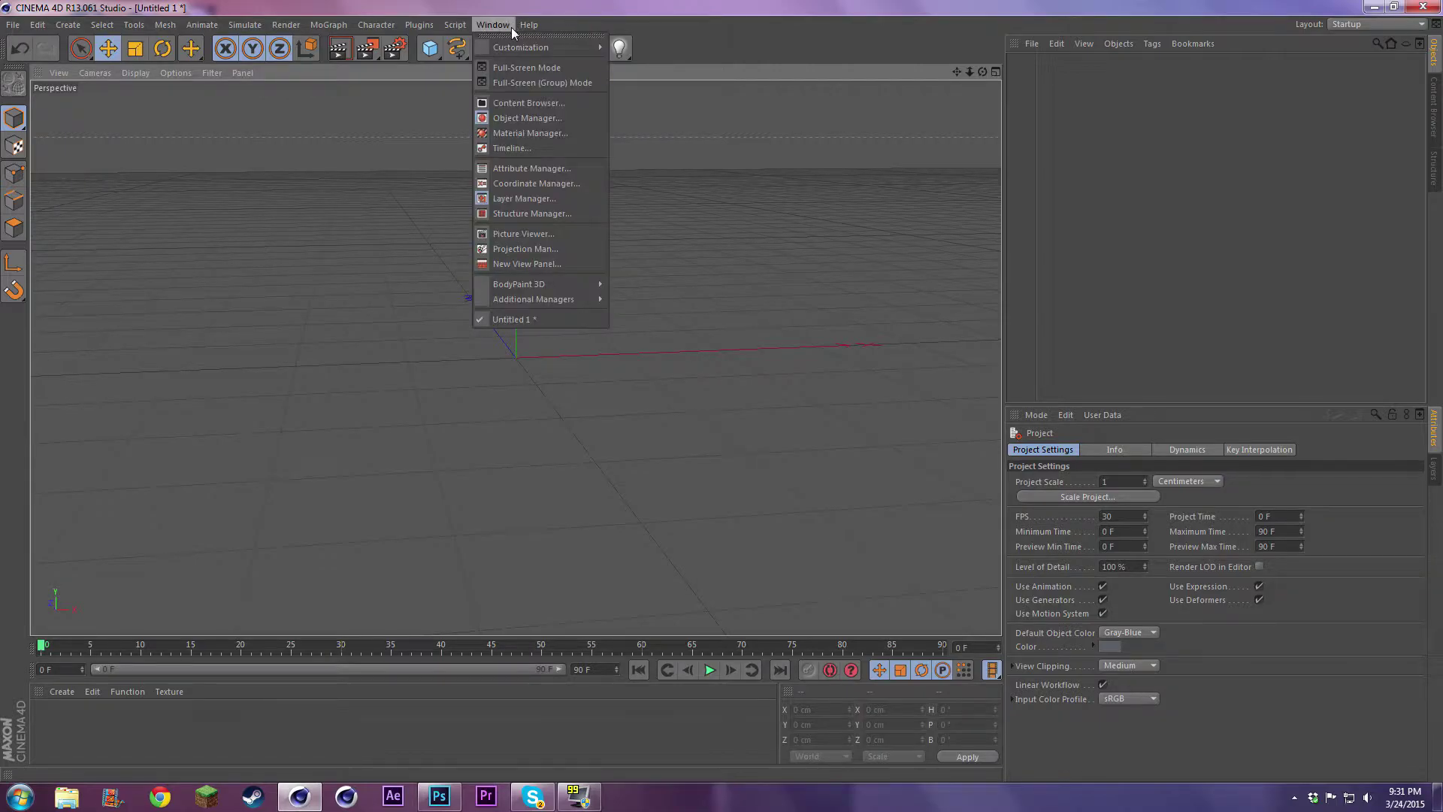
left_click(525, 104)
left_click(540, 98)
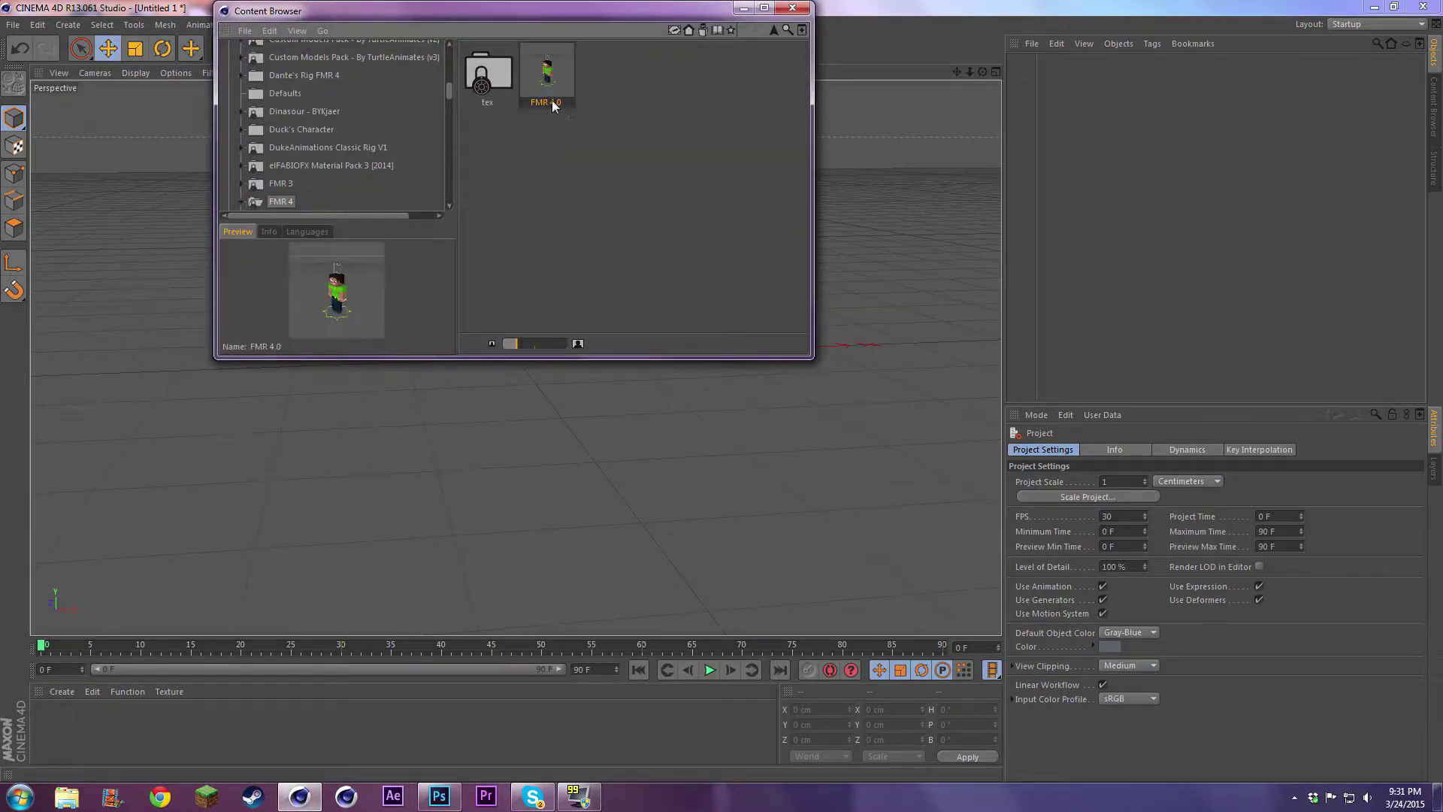
left_click_drag(451, 85, 453, 48)
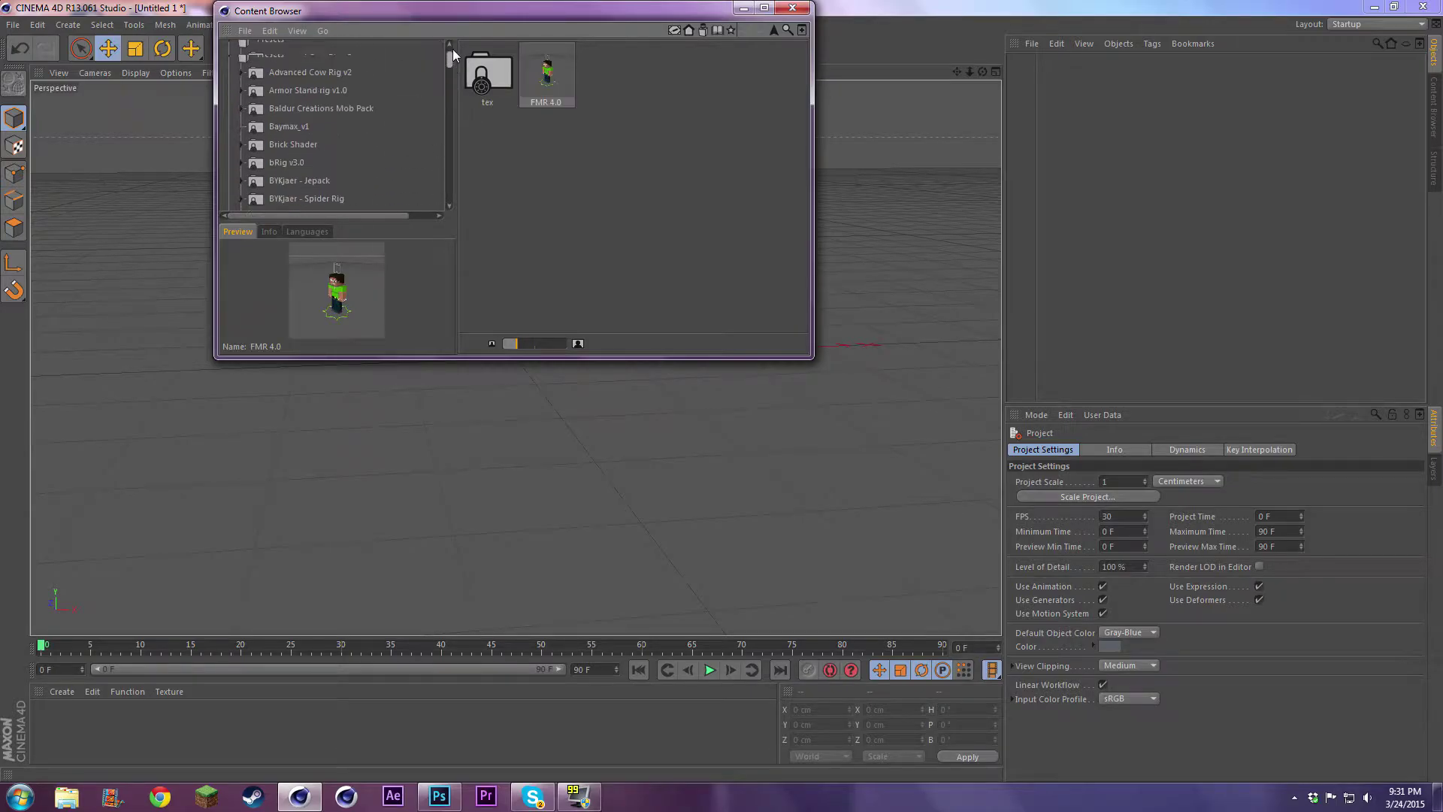
left_click_drag(451, 64, 472, 119)
double_click(544, 72)
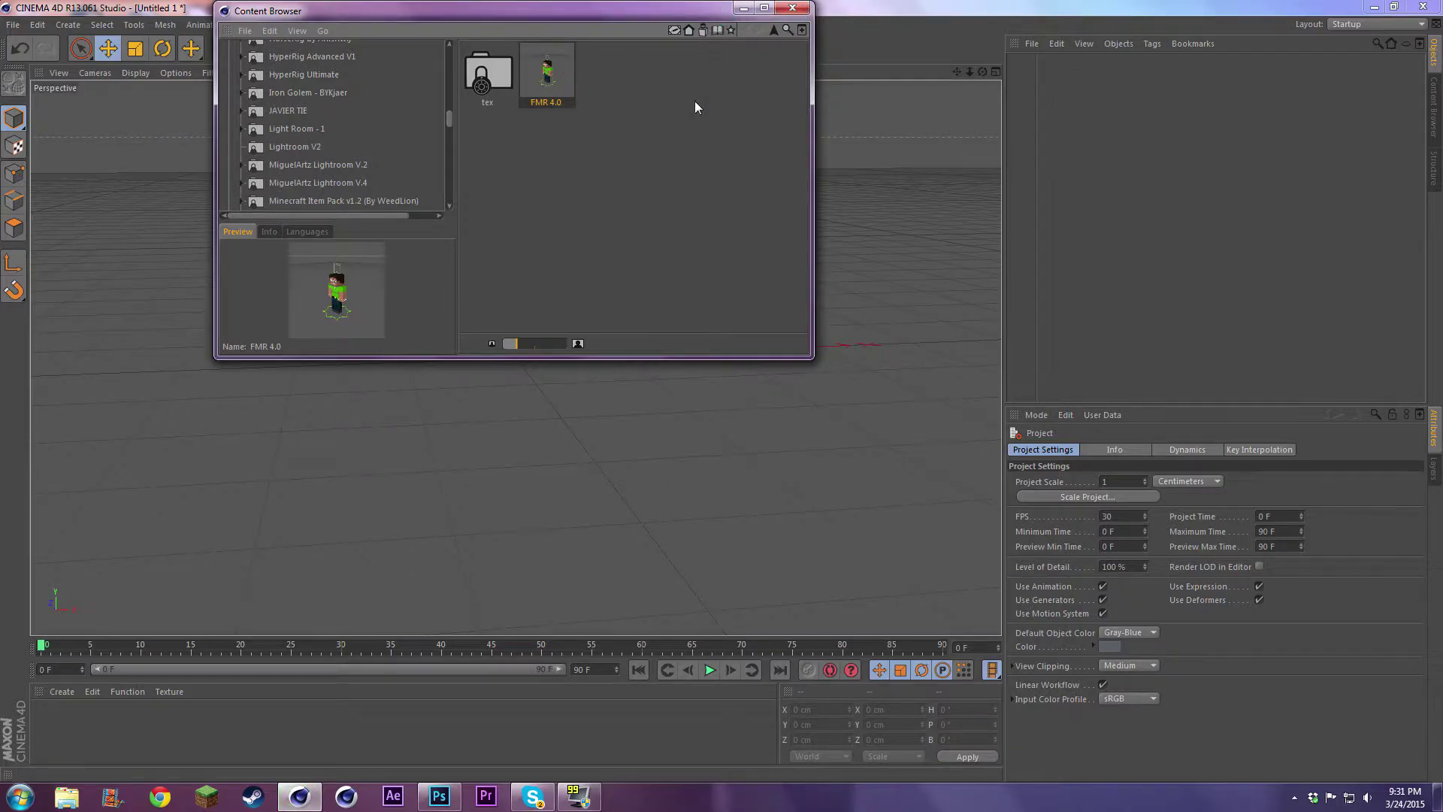
left_click(795, 9)
- Reduce the FMR 4.0 rig's Wrists | Fingers setting to its minimum
left_click_drag(957, 72, 956, 157)
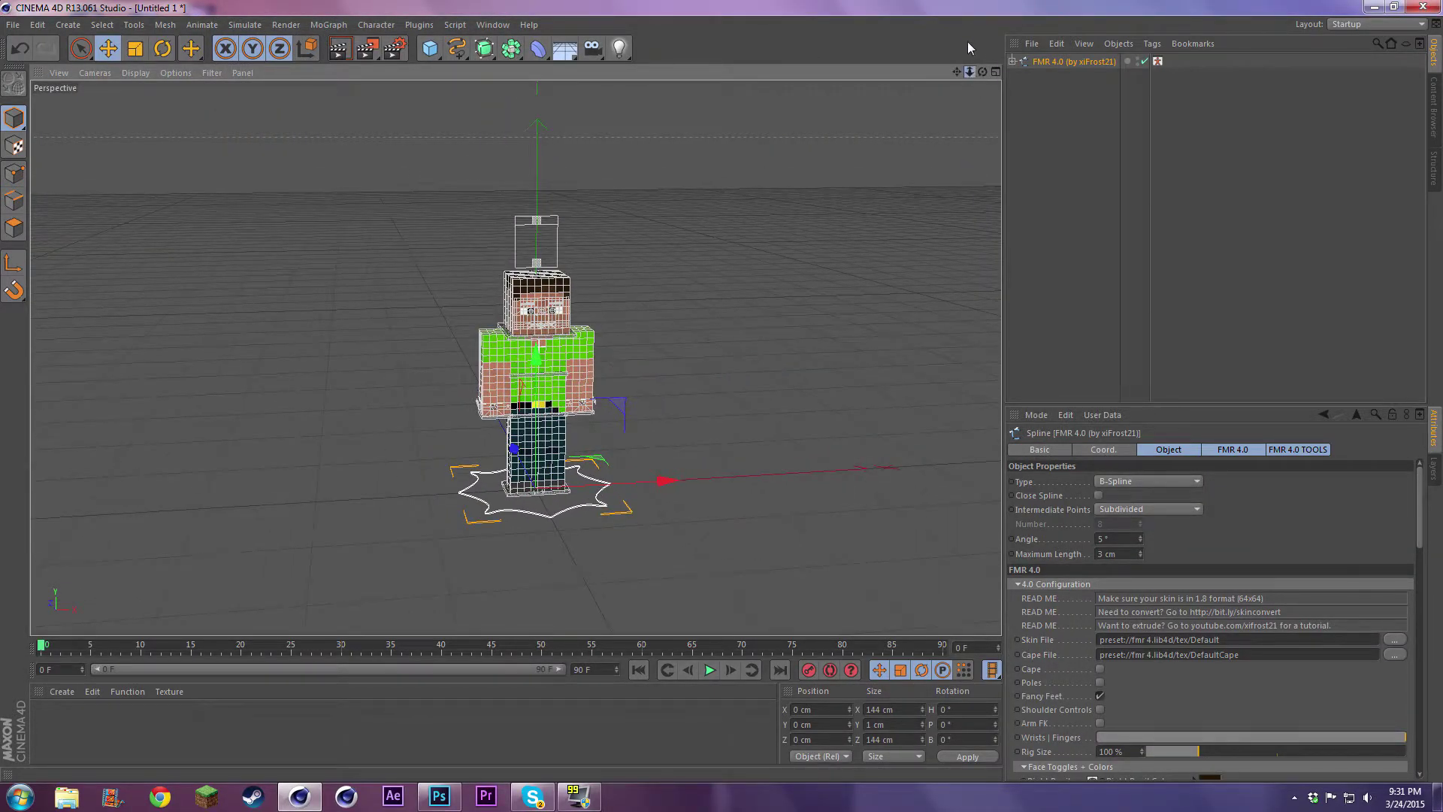
mouse_move(970, 72)
left_mouse_down()
mouse_move(991, 79)
mouse_move(950, 80)
left_mouse_up()
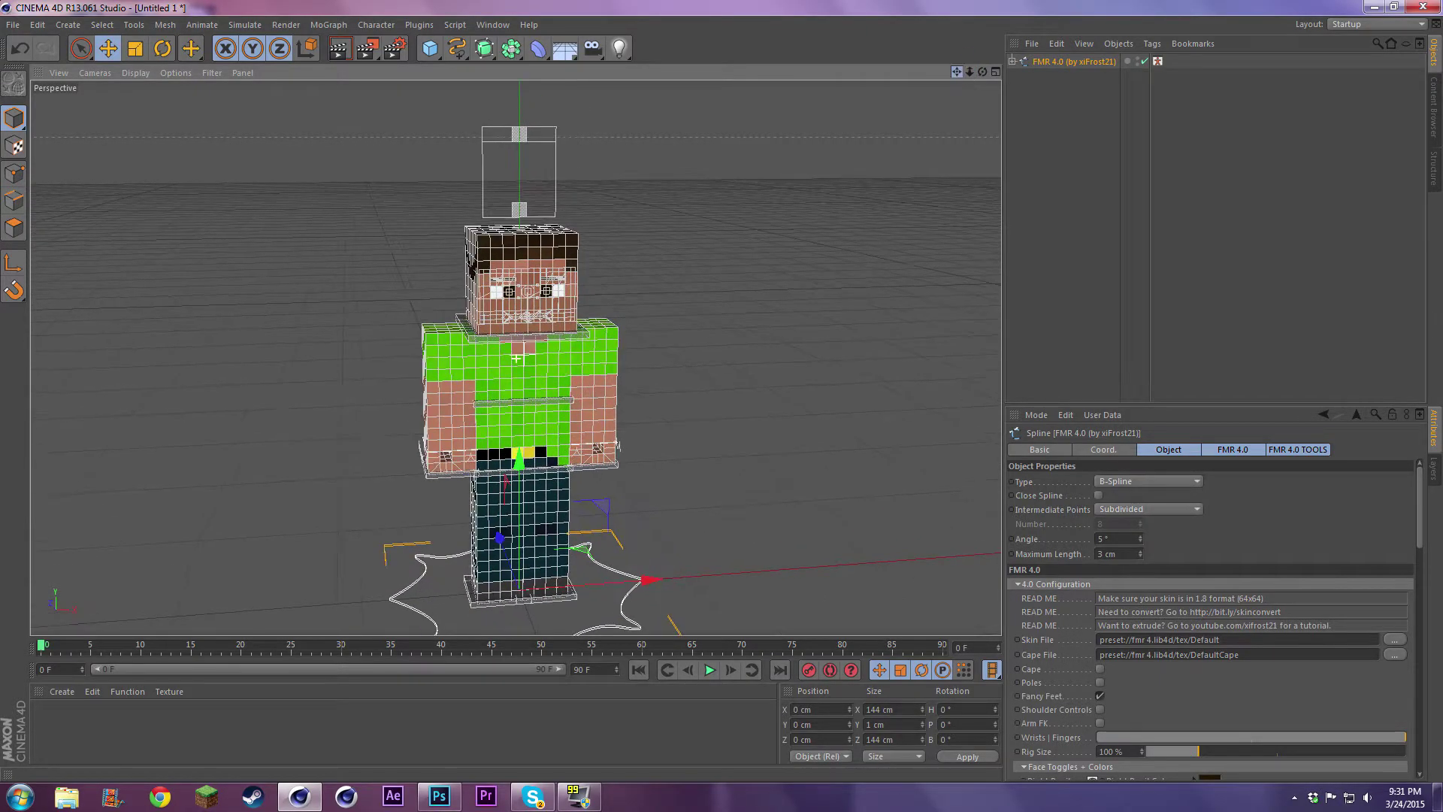
left_click(909, 149)
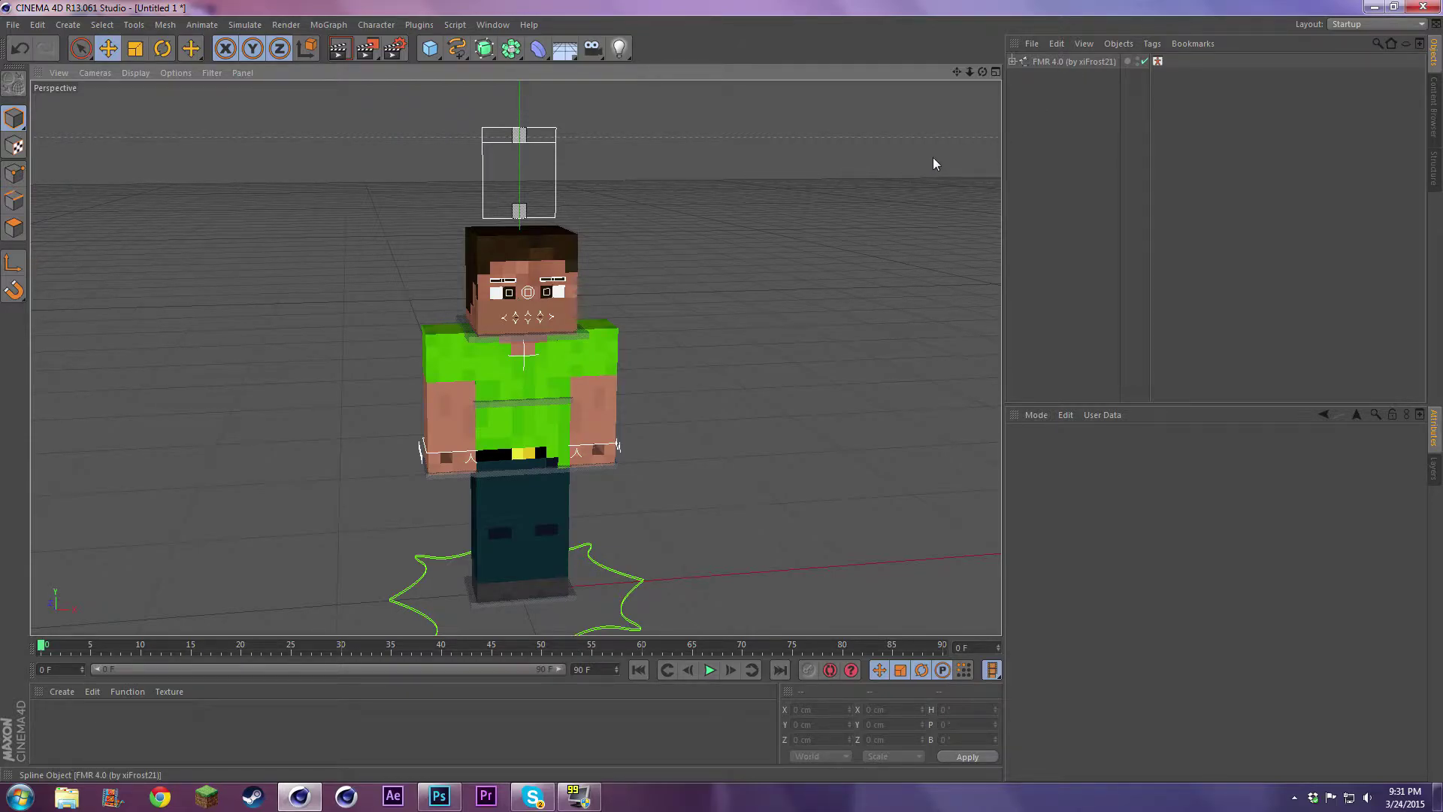
left_click(1076, 61)
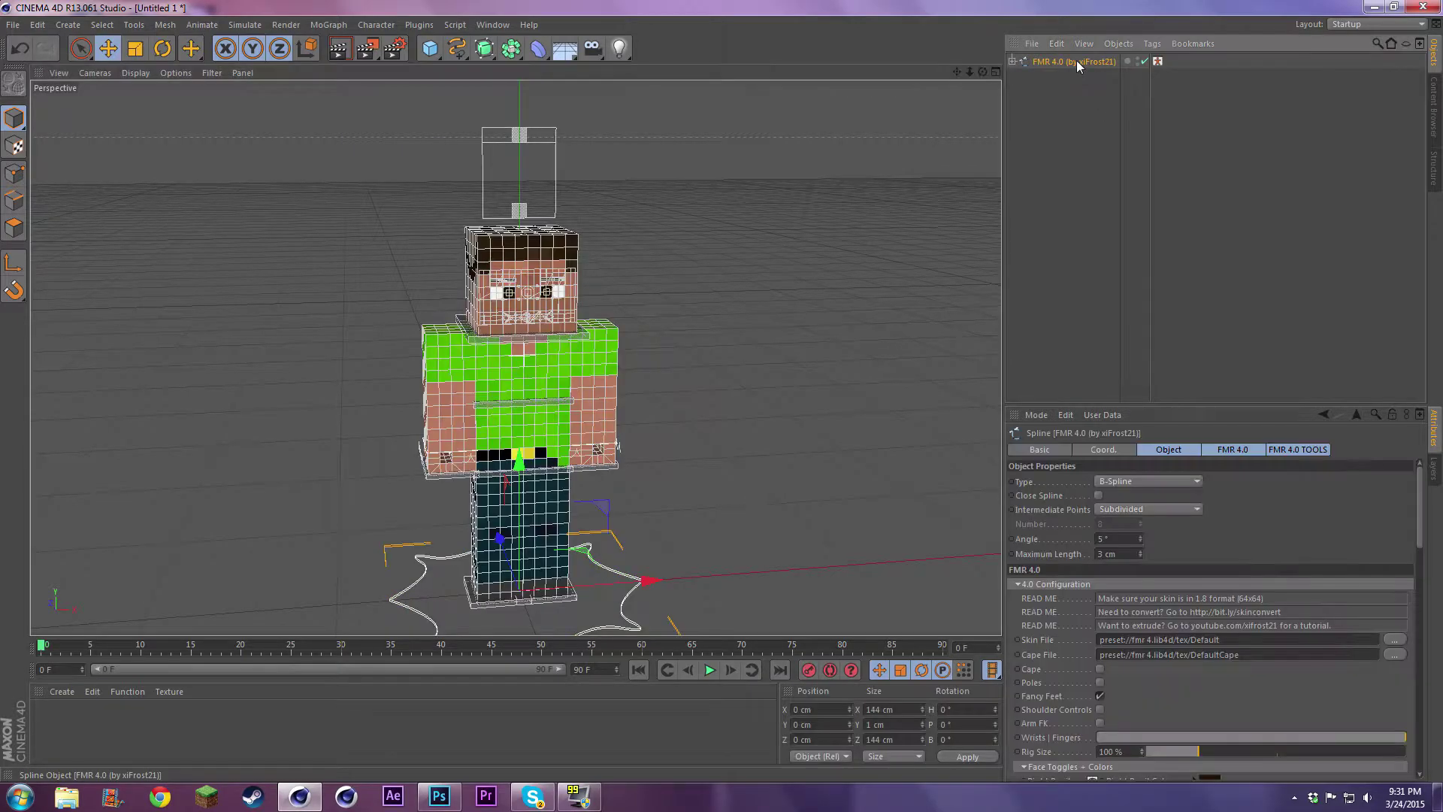
scroll(1056, 602, "down", 3)
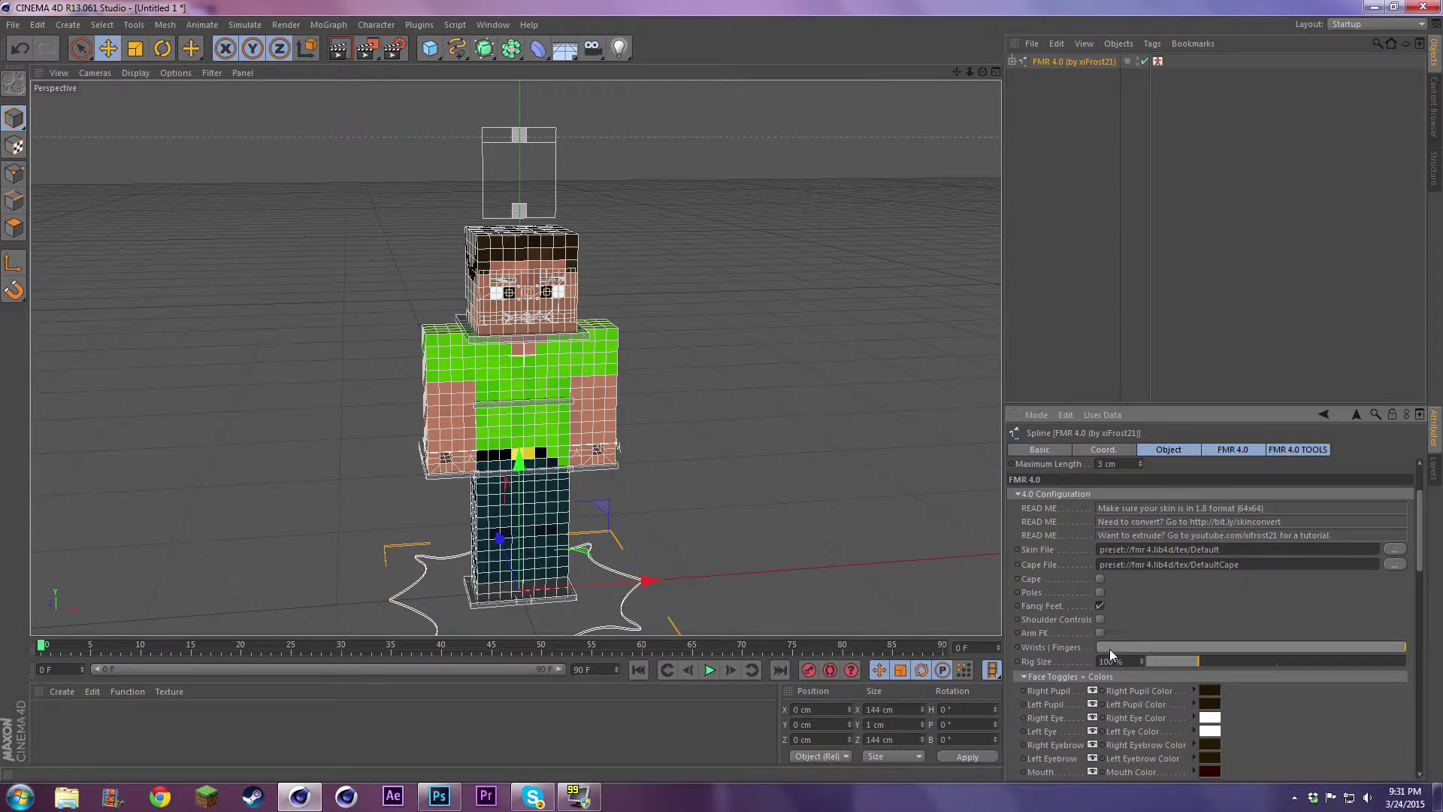
left_click_drag(1296, 648, 1099, 648)
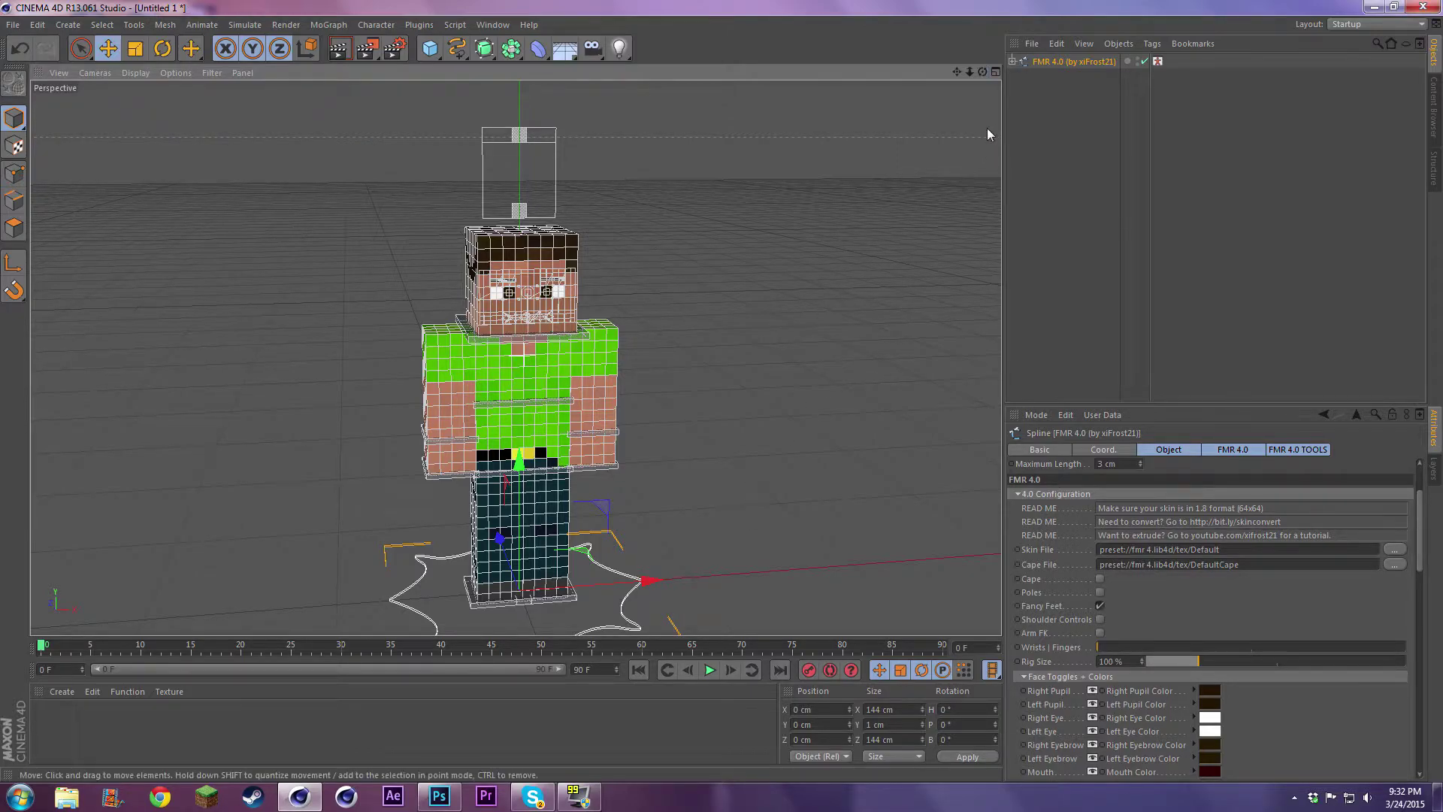
- Select both eyebrow controls on the character's face and scale them vertically to make the eyebrows thicker
mouse_move(983, 71)
left_mouse_down()
mouse_move(970, 74)
mouse_move(1008, 79)
mouse_move(985, 94)
mouse_move(977, 71)
mouse_move(1022, 72)
mouse_move(963, 74)
mouse_move(896, 197)
left_mouse_up()
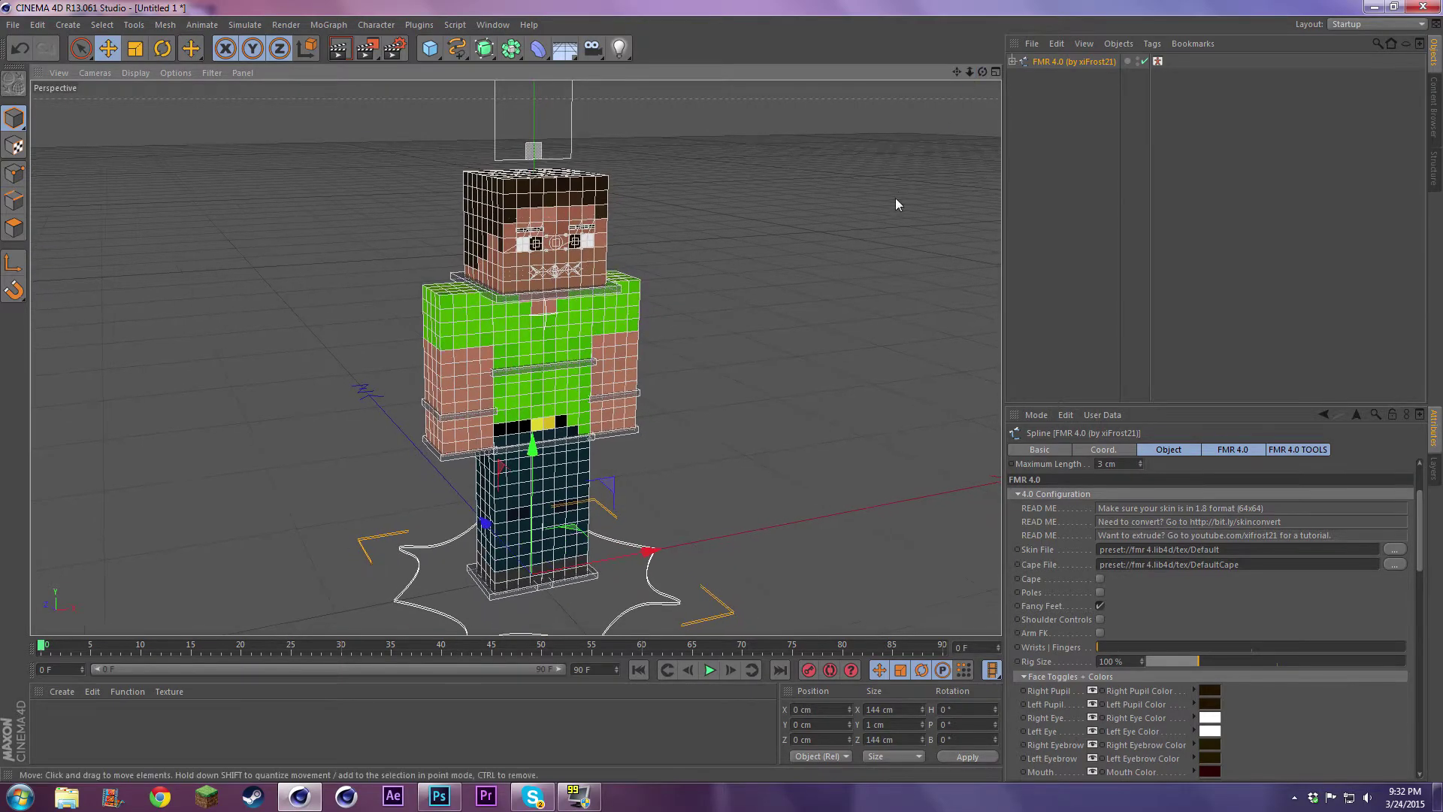
left_click(900, 196)
left_click_drag(970, 72, 819, 72)
left_click(492, 323)
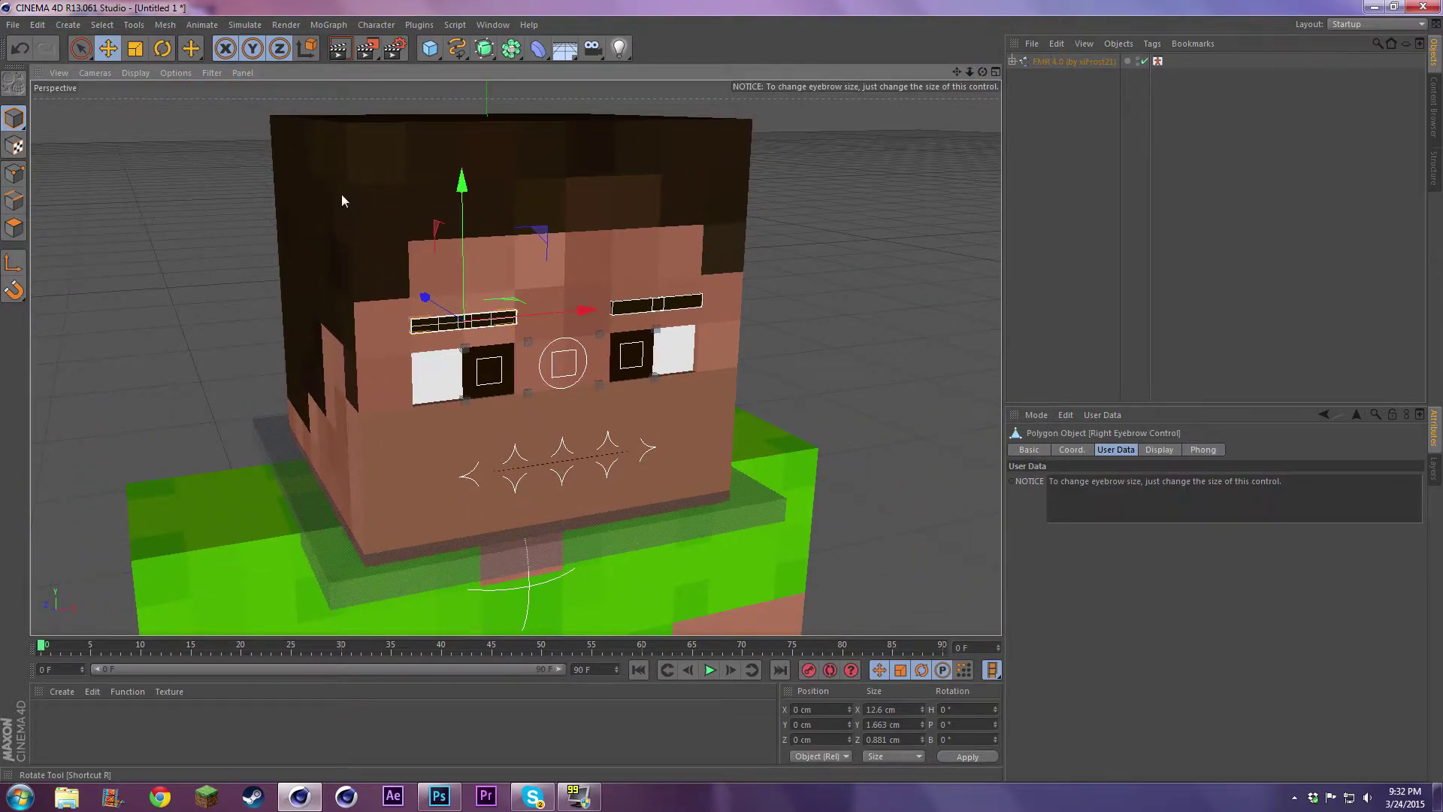
left_click(135, 48)
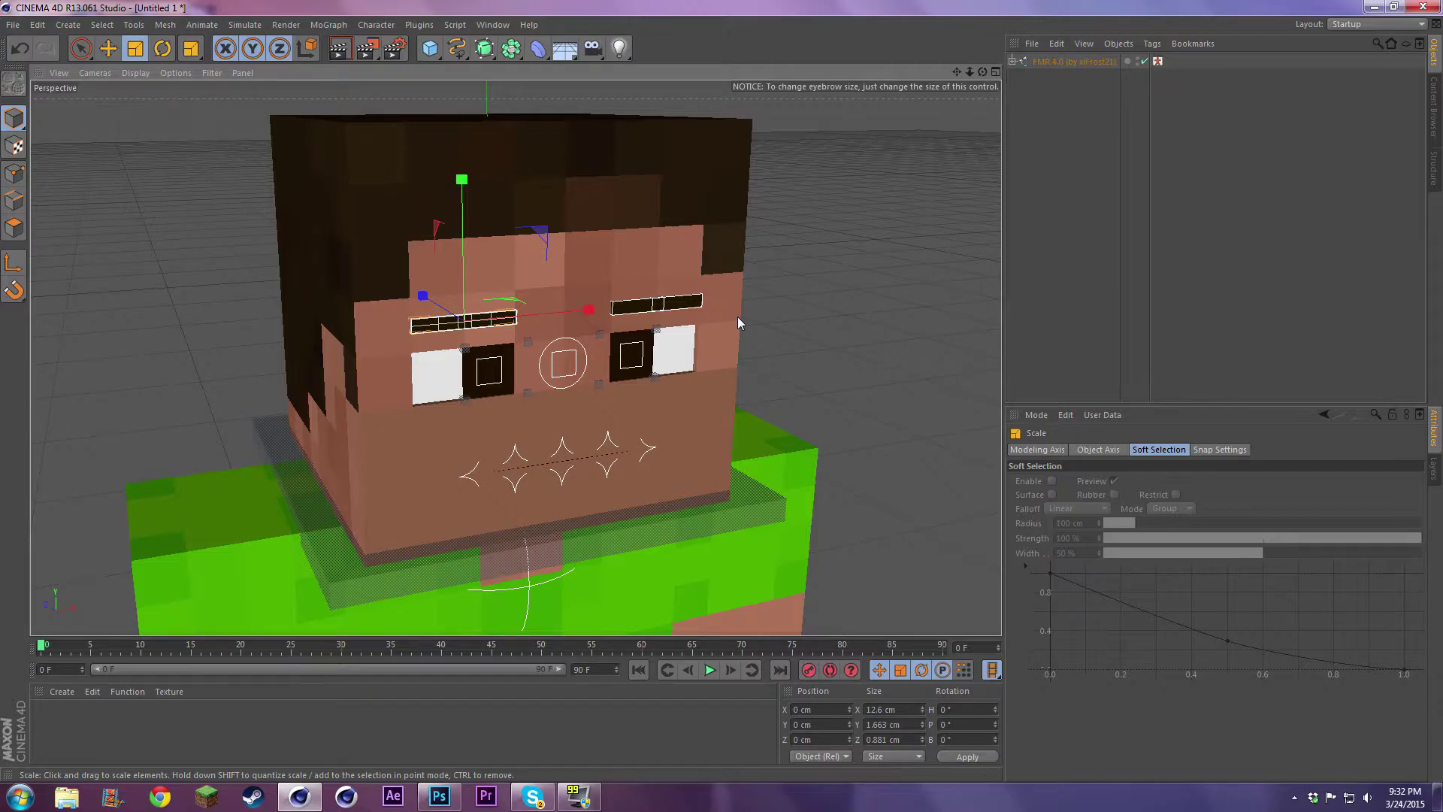
left_click_drag(983, 72, 564, 314)
left_click(571, 320, "shift")
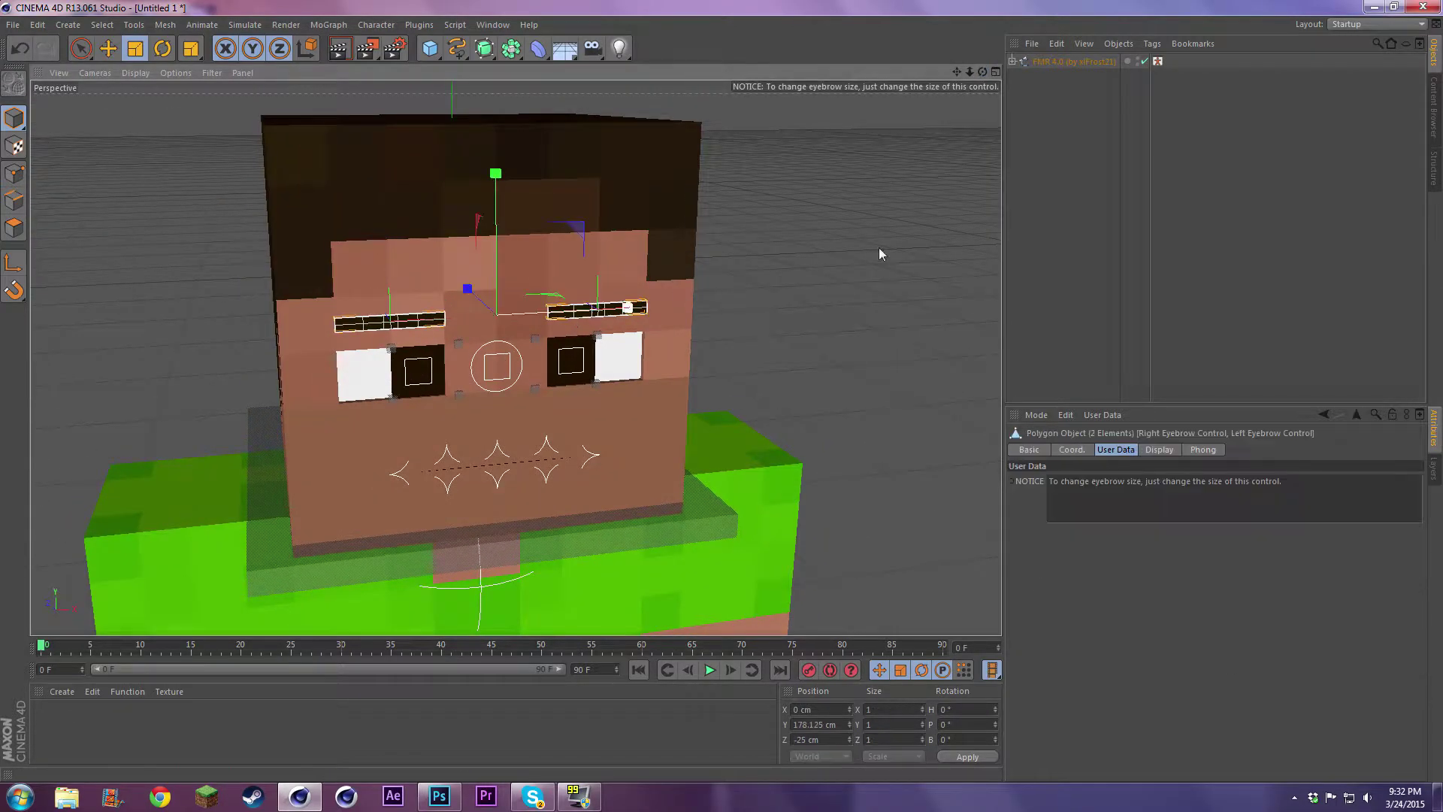
left_click_drag(983, 72, 948, 84)
left_click_drag(516, 359, 611, 293)
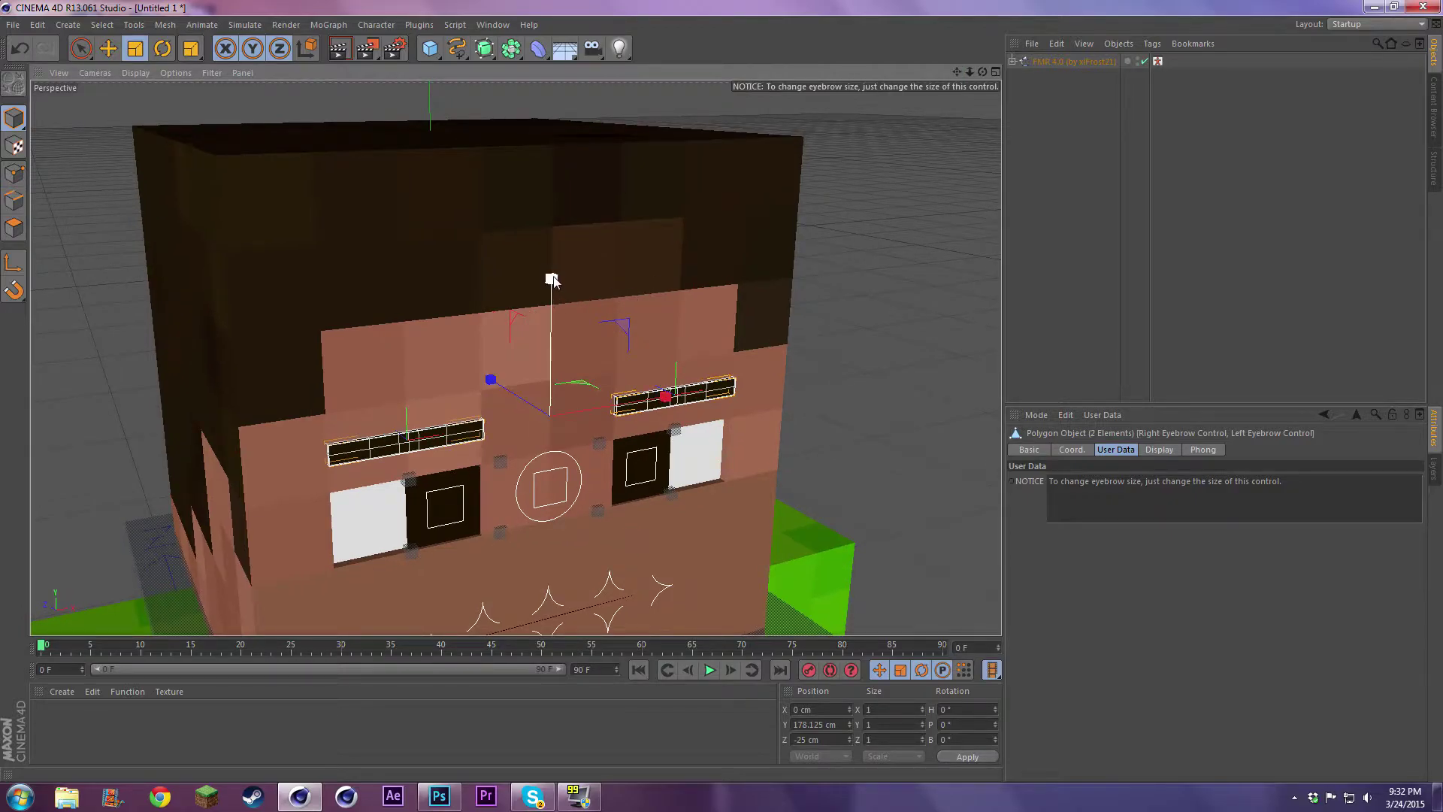
mouse_move(552, 279)
left_mouse_down()
mouse_move(593, 111)
mouse_move(594, 38)
mouse_move(553, 278)
left_mouse_up()
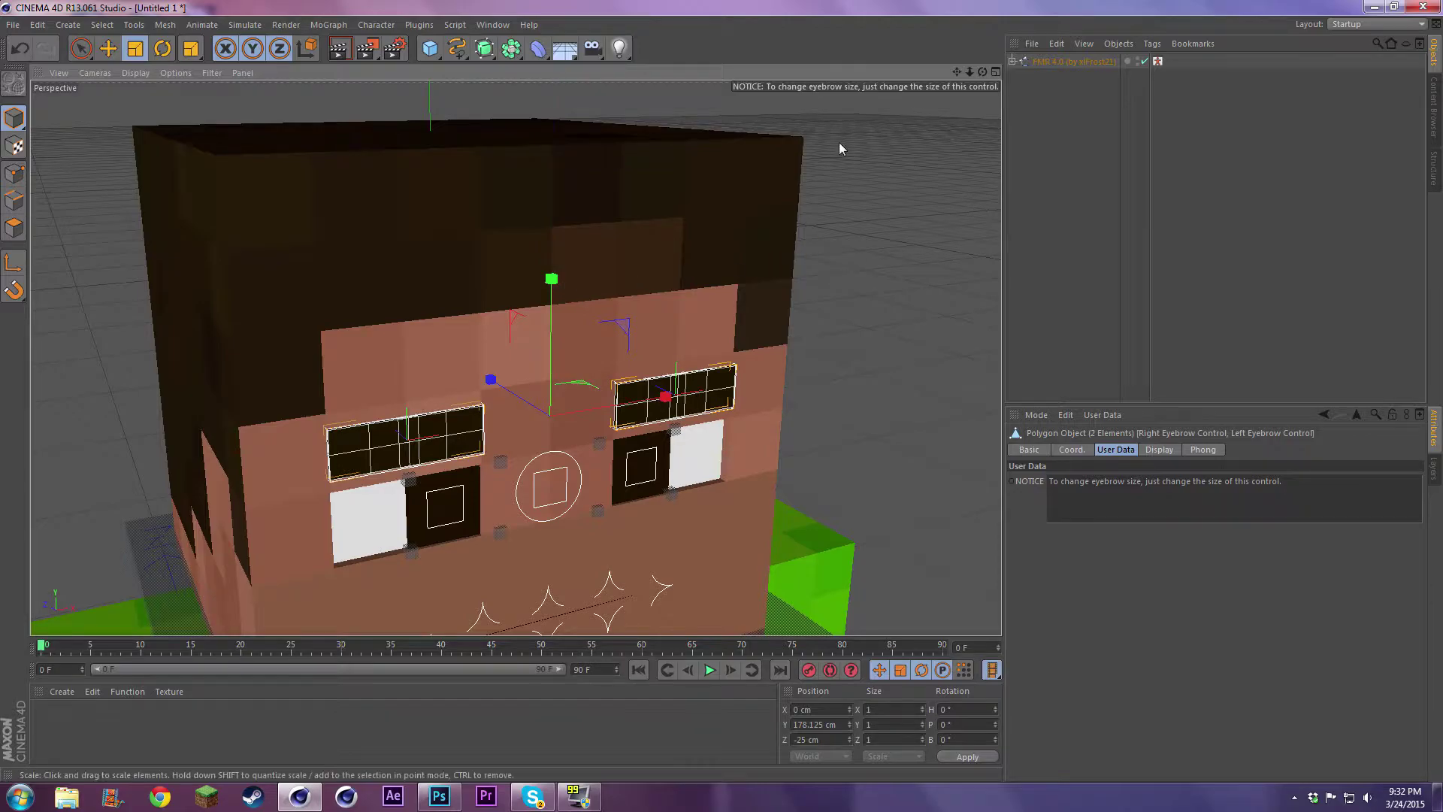
- Scale both eyebrow controls along their depth axis and deselect them
left_click_drag(982, 72, 1052, 57)
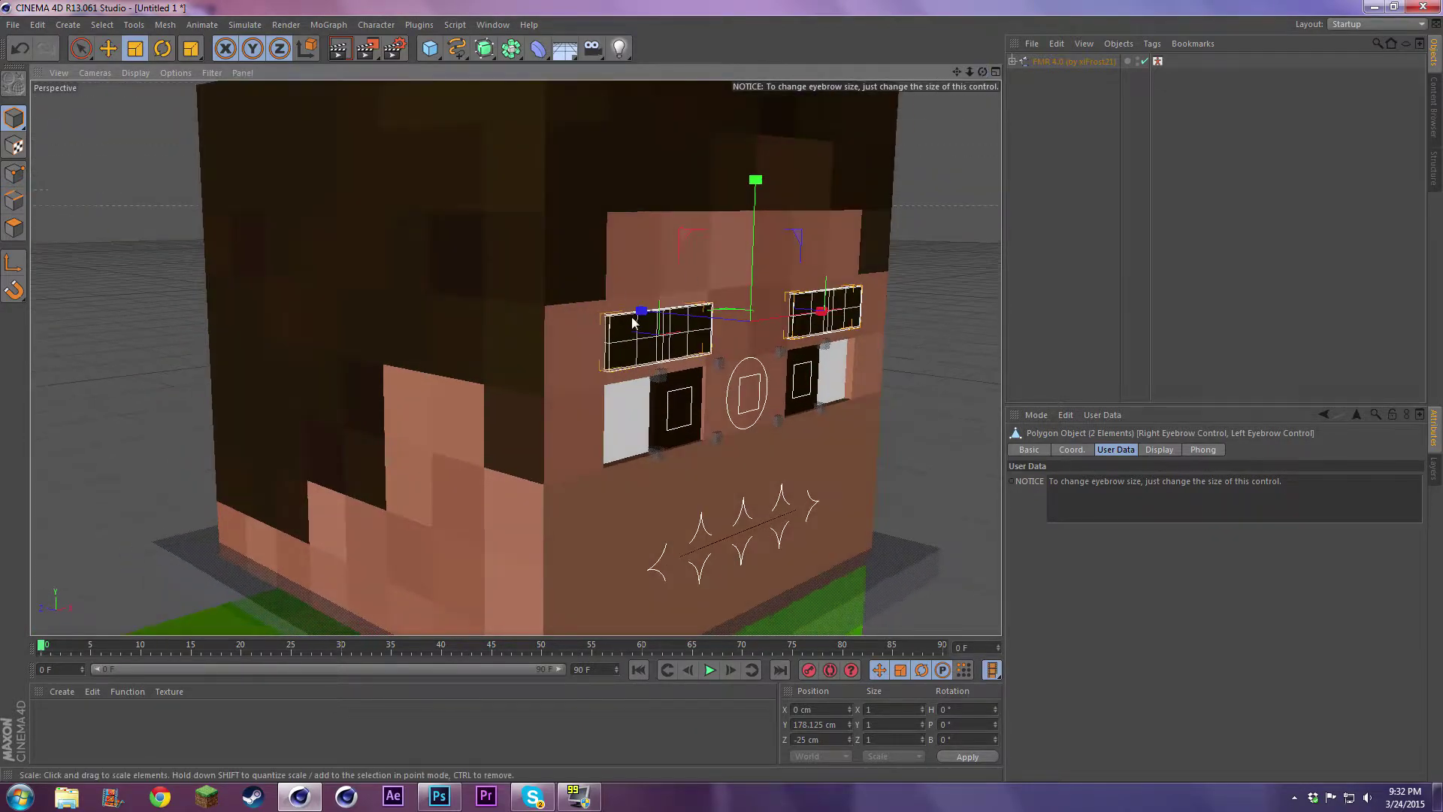
mouse_move(640, 312)
left_mouse_down()
mouse_move(625, 313)
mouse_move(654, 310)
left_mouse_up()
left_click(967, 133)
- Move the left and right upper eyelid controls upward together to open the eyes wider
mouse_move(983, 72)
left_mouse_down()
mouse_move(515, 358)
mouse_move(988, 70)
mouse_move(955, 70)
left_mouse_up()
left_click(105, 51)
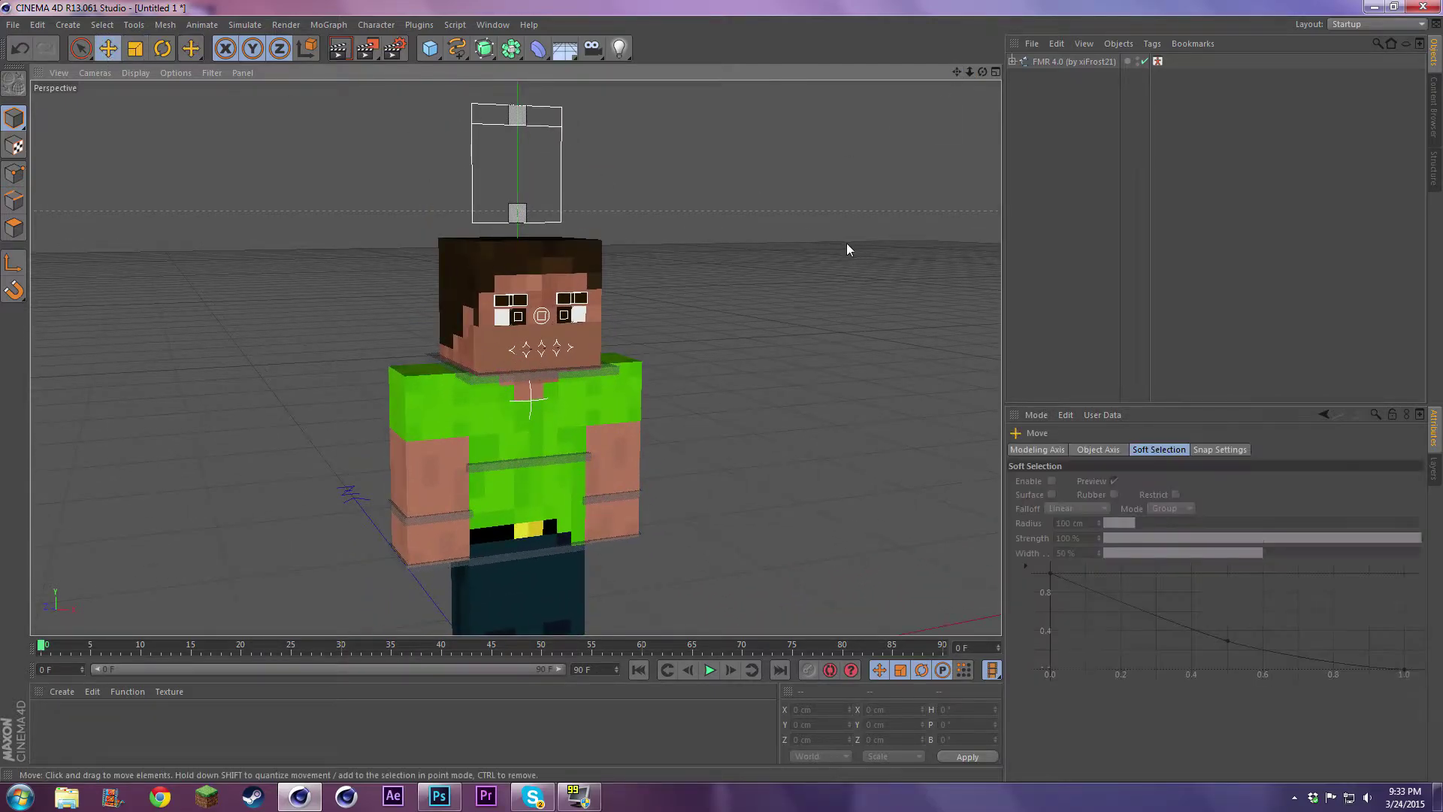
left_click_drag(959, 70, 959, 75)
right_click_drag(958, 74, 957, 73)
left_click_drag(956, 72, 911, 78)
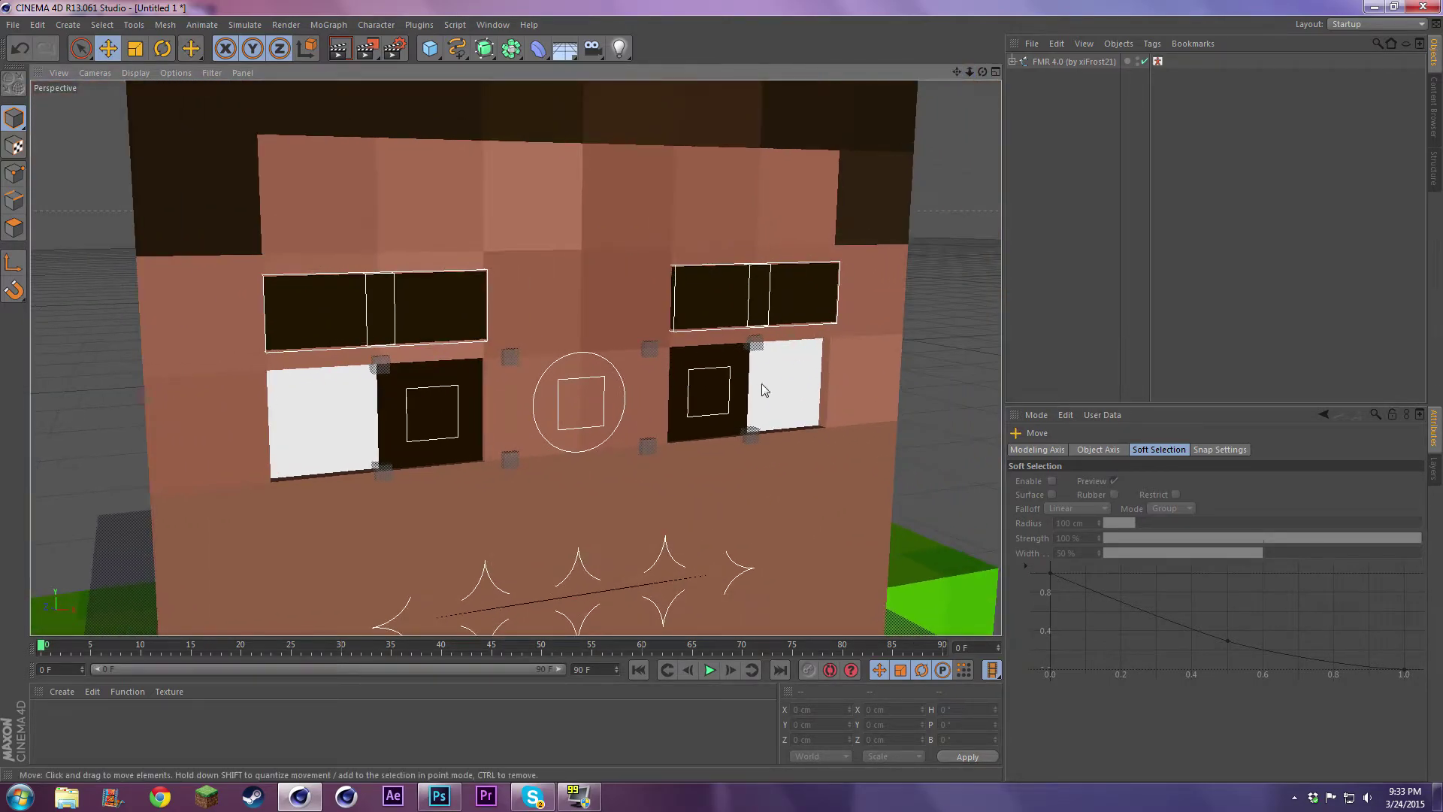
left_click(751, 344)
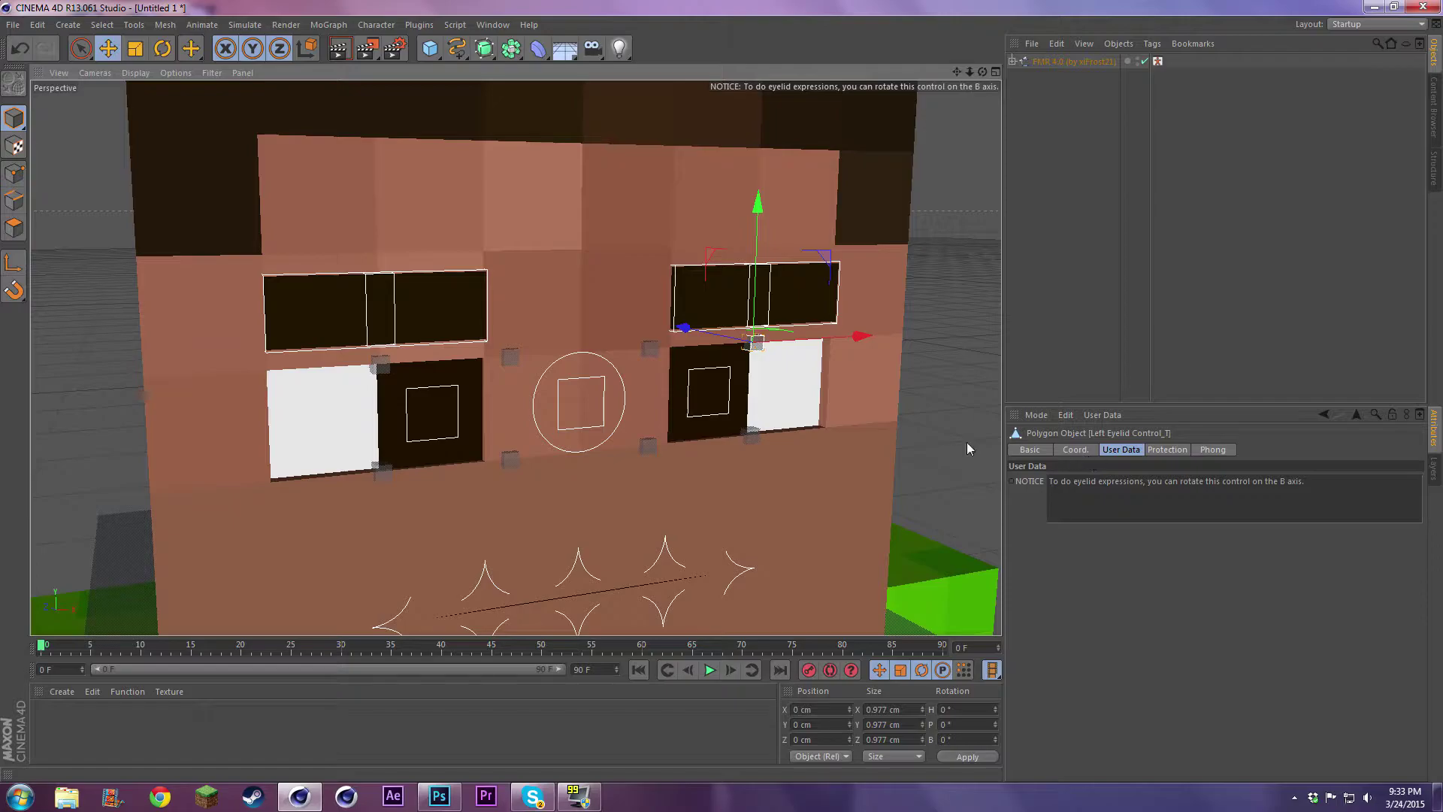
left_click(381, 362, "shift")
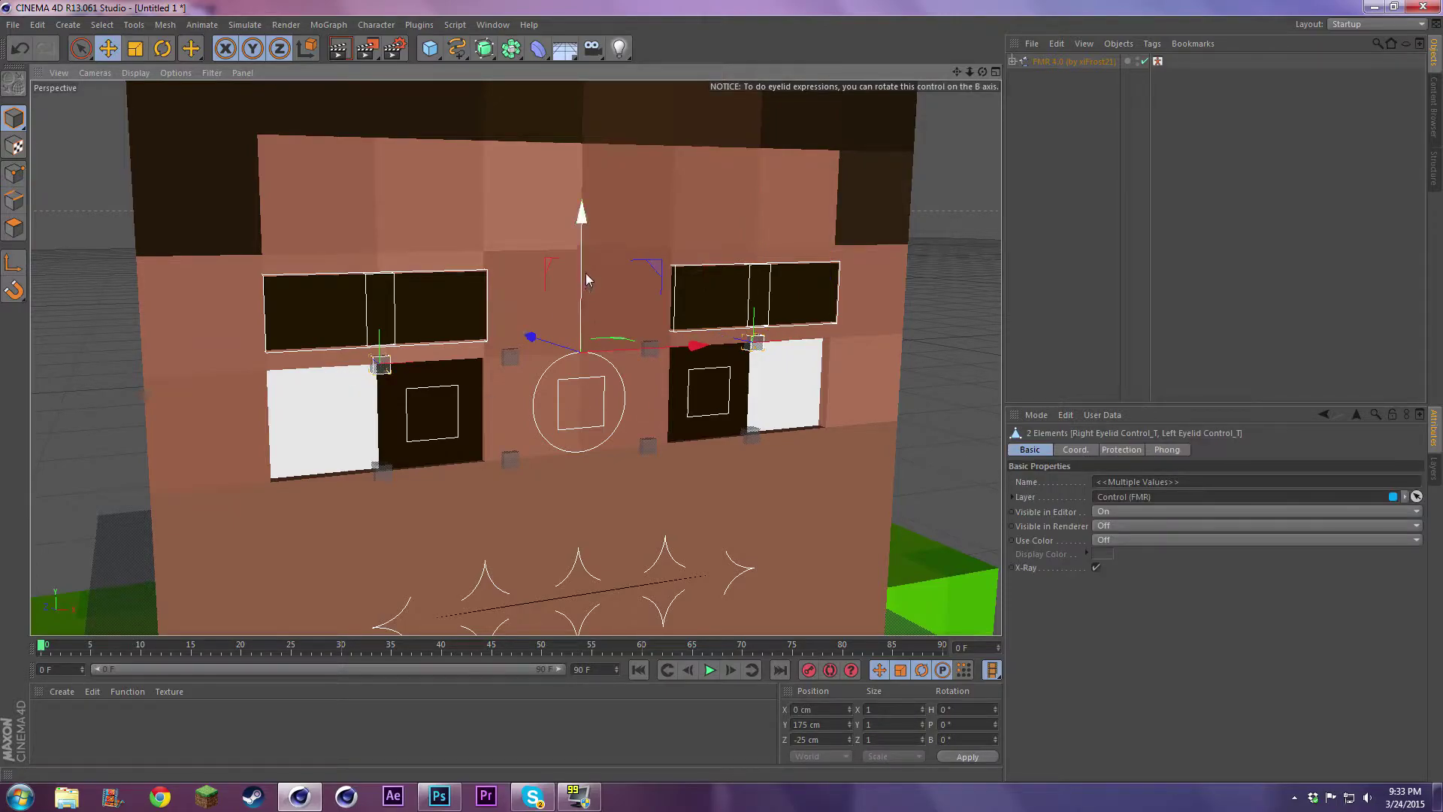
mouse_move(585, 271)
left_mouse_down()
mouse_move(585, 251)
mouse_move(588, 262)
left_mouse_up()
key("ctrl+z")
- Move the left and right lower eyelid controls downward together to about Y 167.8 cm to open the eyes wider
left_click(378, 475)
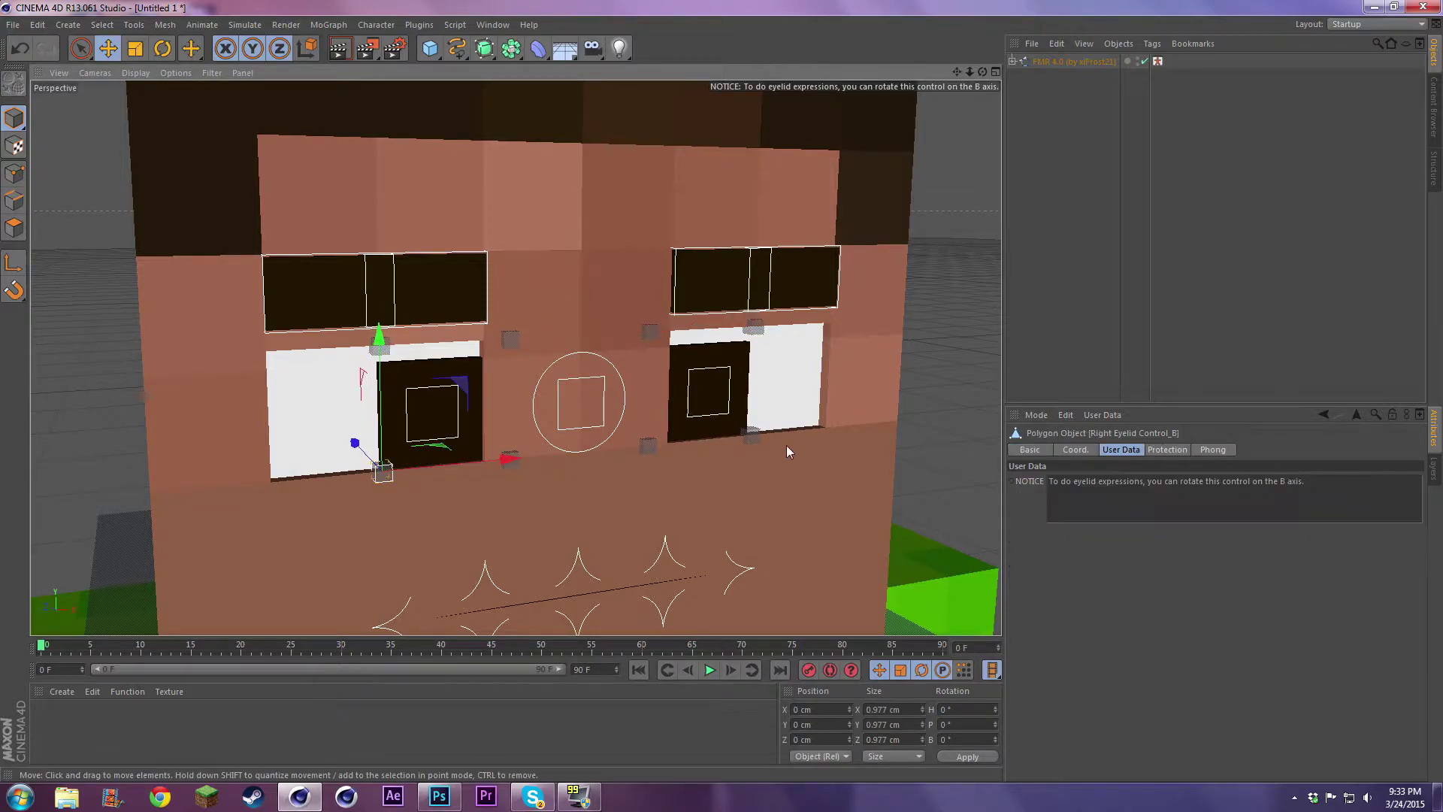
left_click(750, 436, "shift")
left_click_drag(585, 359, 516, 357)
mouse_move(982, 73)
left_mouse_down()
mouse_move(944, 66)
mouse_move(980, 68)
left_mouse_up()
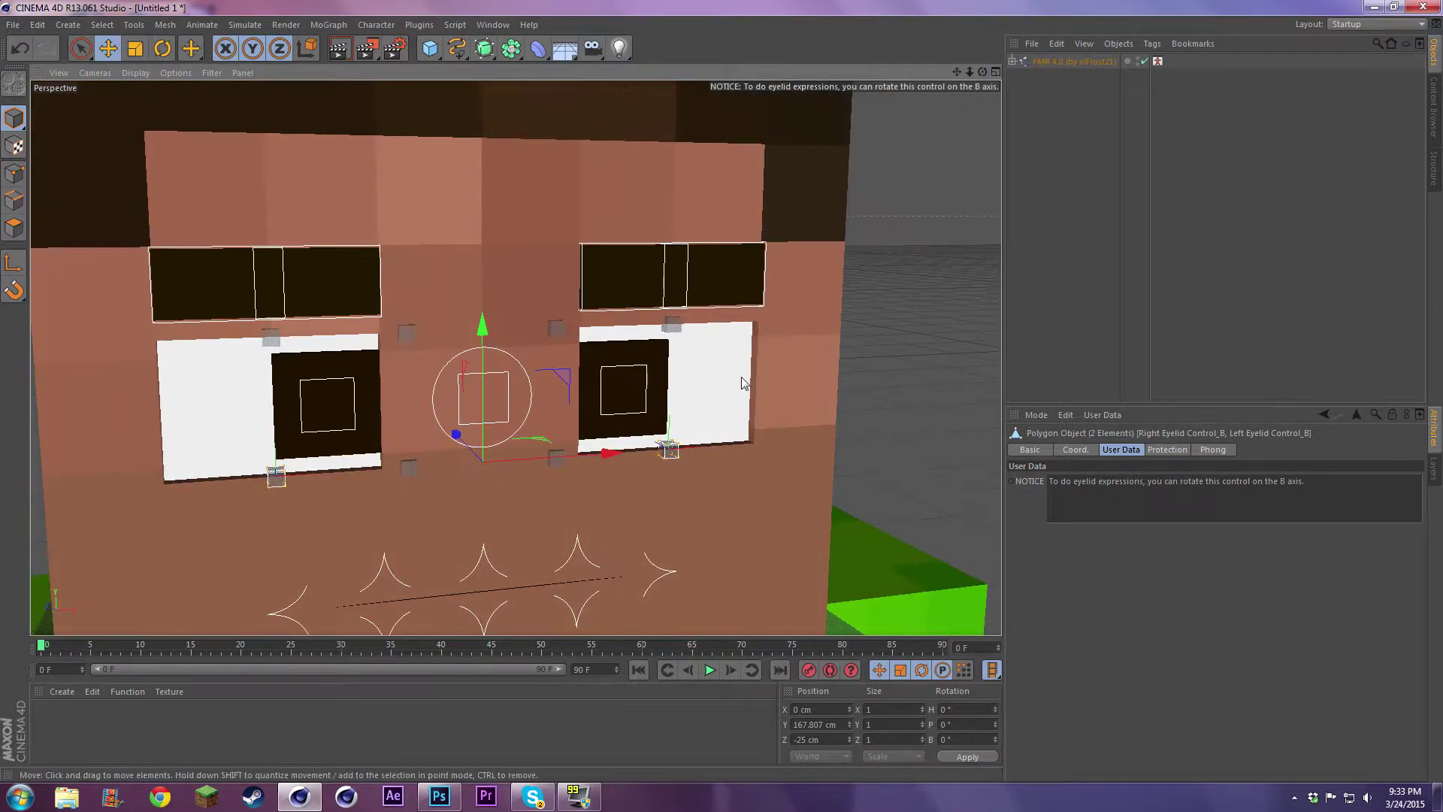
- Shift the left pupil control outward about 0.44 cm, move the right pupil slightly outward to match, and deselect it
left_click(647, 409)
left_click_drag(669, 391, 675, 391)
mouse_move(983, 72)
left_mouse_down()
mouse_move(943, 73)
mouse_move(981, 72)
left_mouse_up()
key("ctrl+z")
left_click_drag(784, 392, 791, 392)
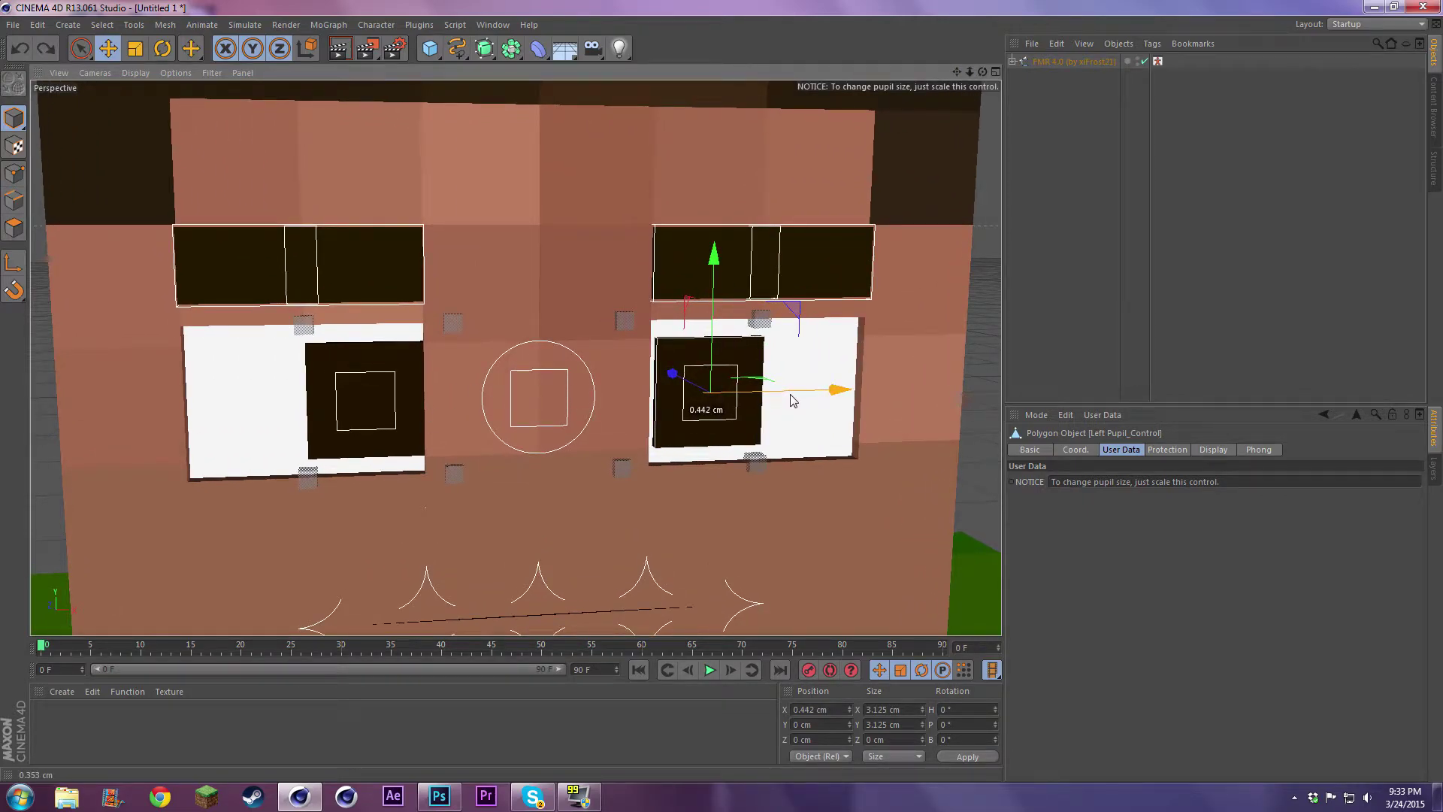
left_click(376, 428)
left_click_drag(453, 399, 445, 400)
left_click_drag(983, 71, 832, 166)
left_click(831, 166)
- Move the Right Hand Goal up about 18.8 cm and forward about 38.5 cm to bend the right arm
left_click_drag(956, 72, 886, 193)
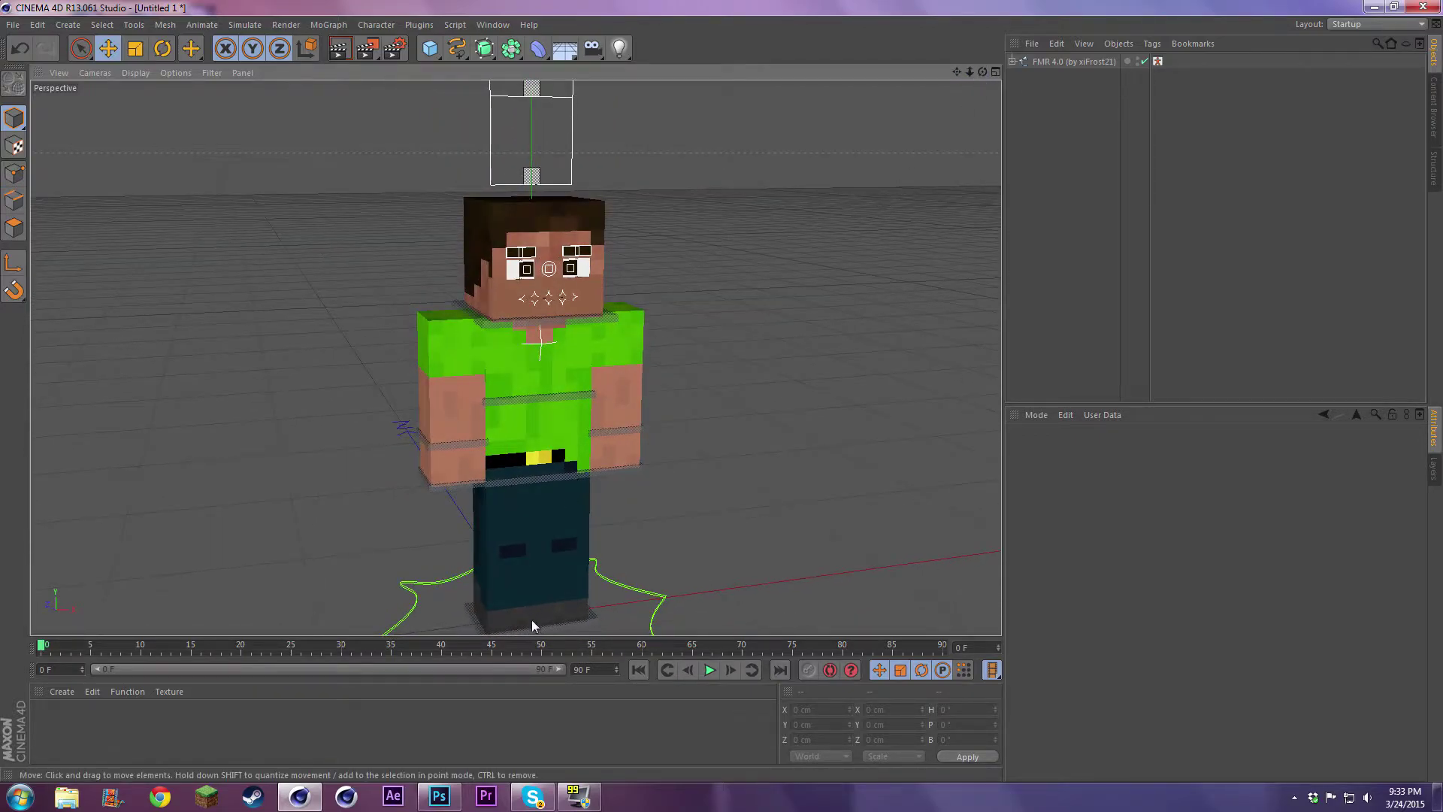
left_click_drag(956, 71, 986, 80)
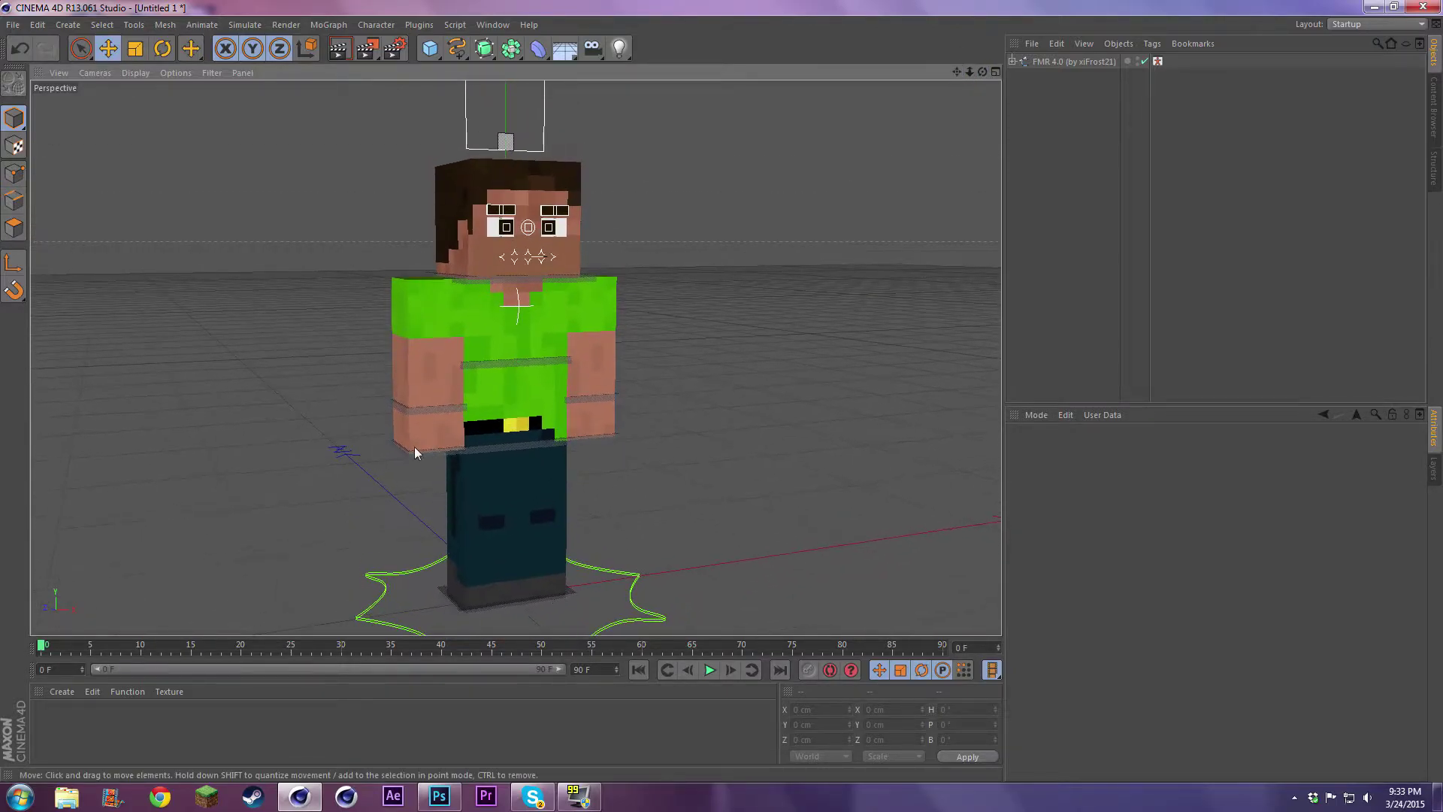
left_click(423, 444)
left_click_drag(404, 352, 426, 326)
key("ctrl+z")
left_click_drag(982, 71, 571, 421)
key("ctrl+z")
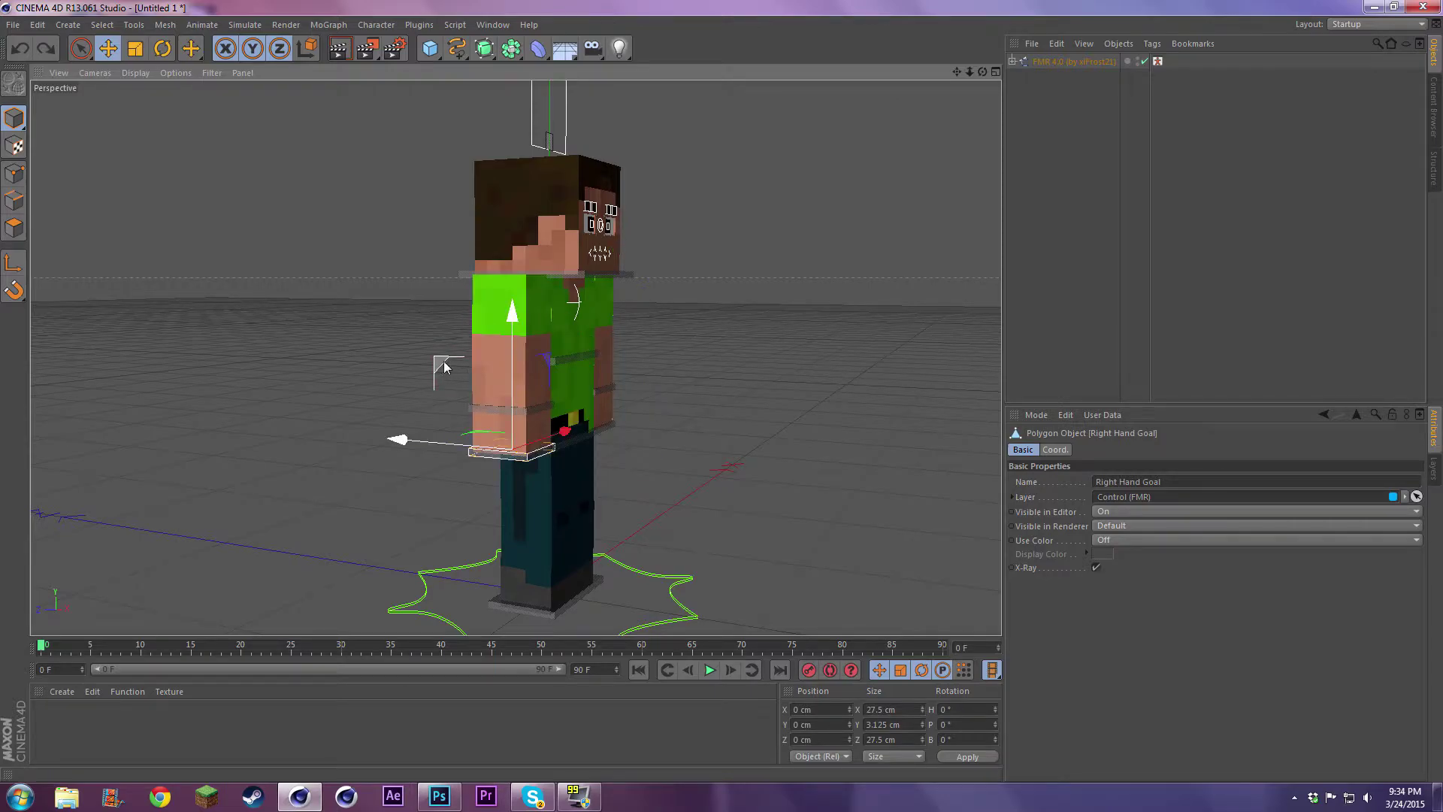
left_click_drag(440, 363, 539, 310)
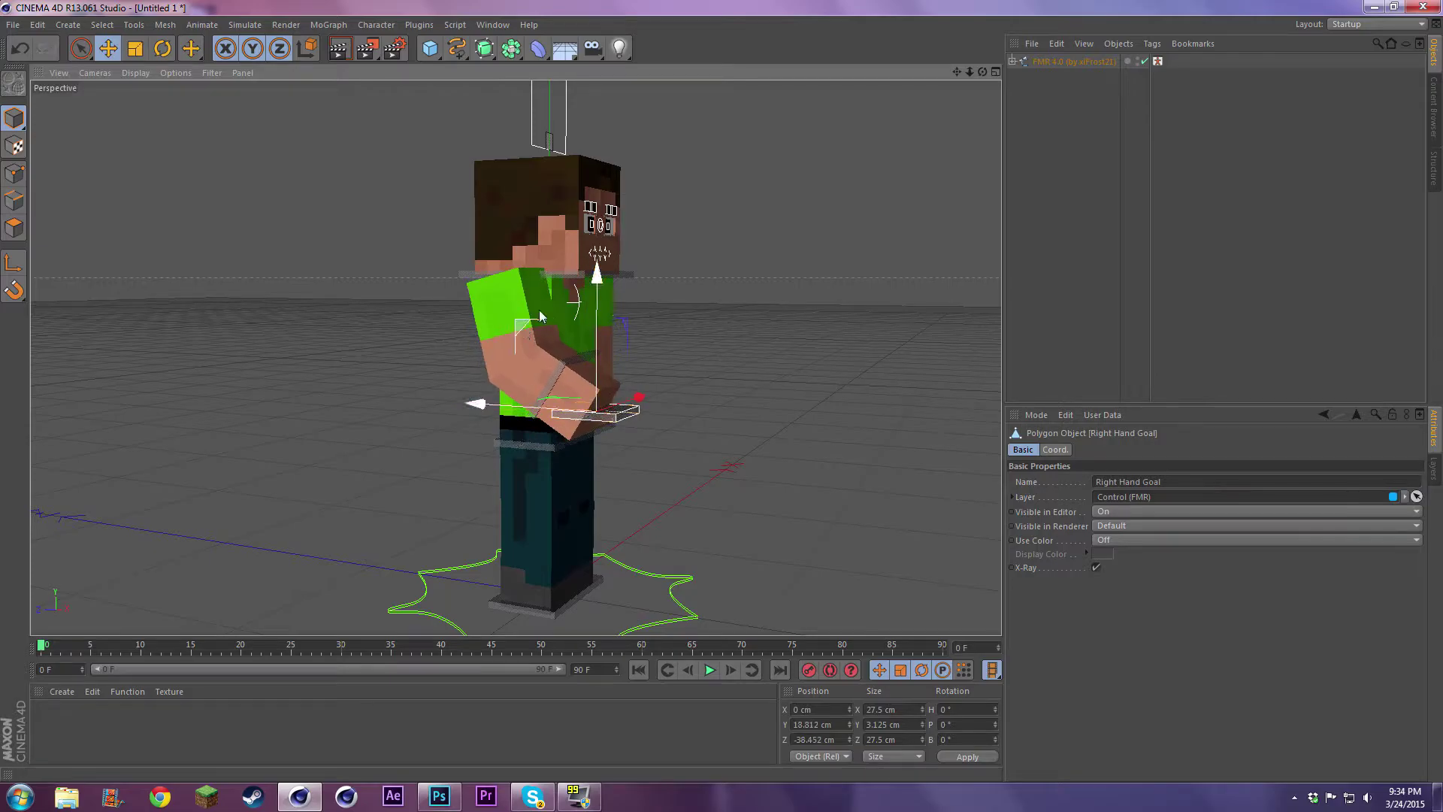
- Rotate the Right Hand Goal's heading by about 22.6° so the forearm turns across the body
left_click_drag(982, 72, 834, 109)
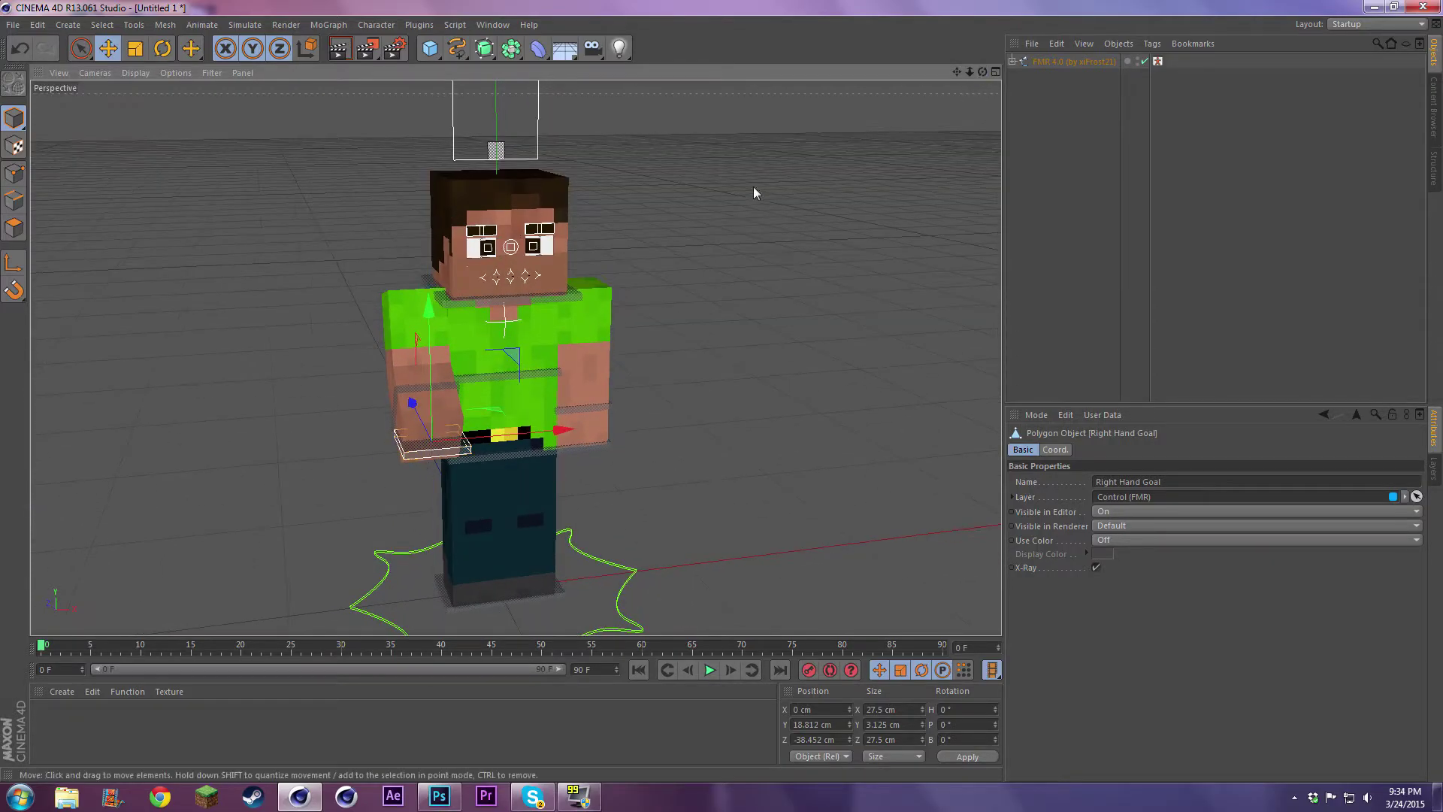
key("r")
mouse_move(478, 472)
left_mouse_down()
mouse_move(534, 454)
mouse_move(486, 456)
left_mouse_up()
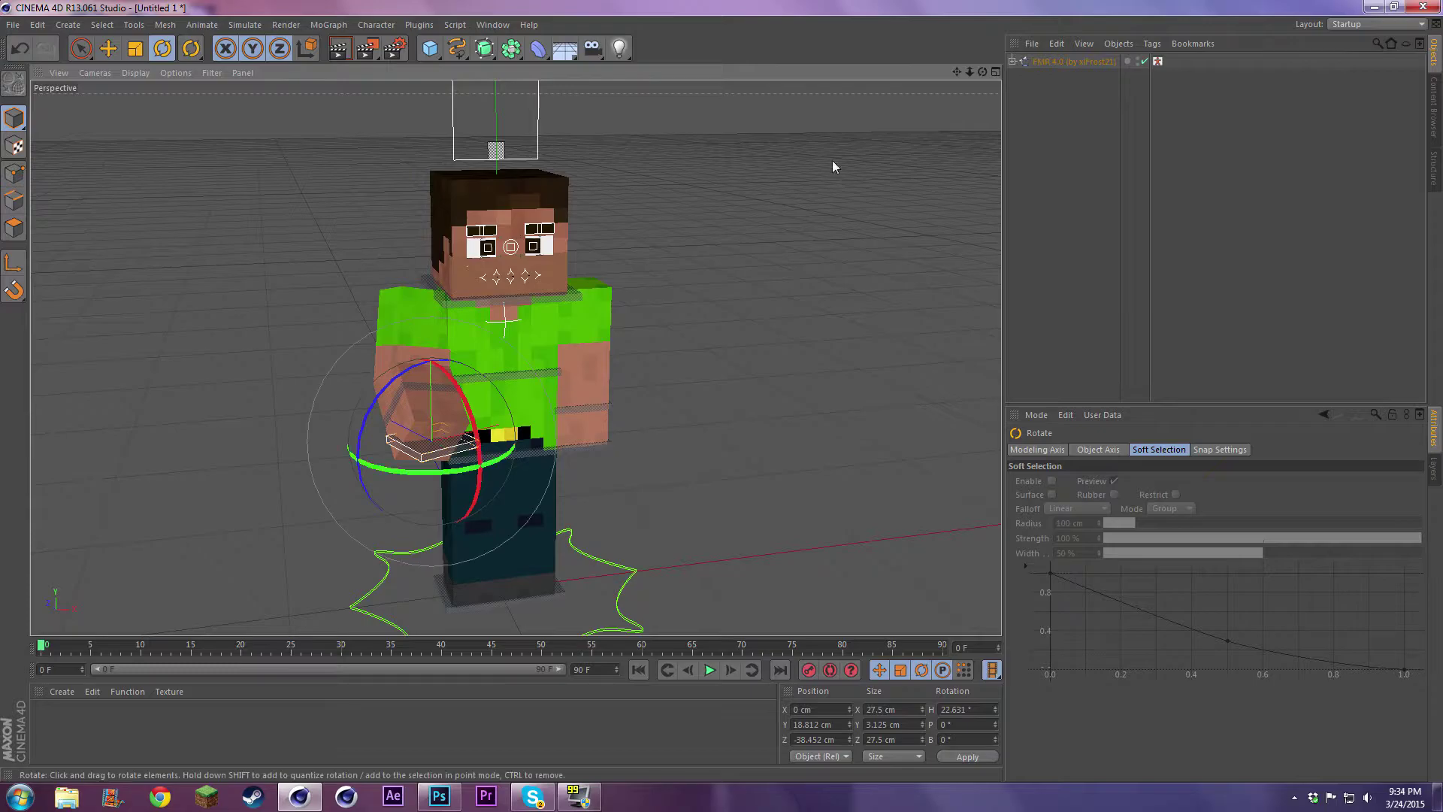
- Raise the right-hand Sword setting in the rig's FMR 4.0 TOOLS to place a sword in the hand, and deselect the rig
left_click(1075, 61)
scroll(1036, 655, "down", 5)
scroll(1036, 656, "down", 5)
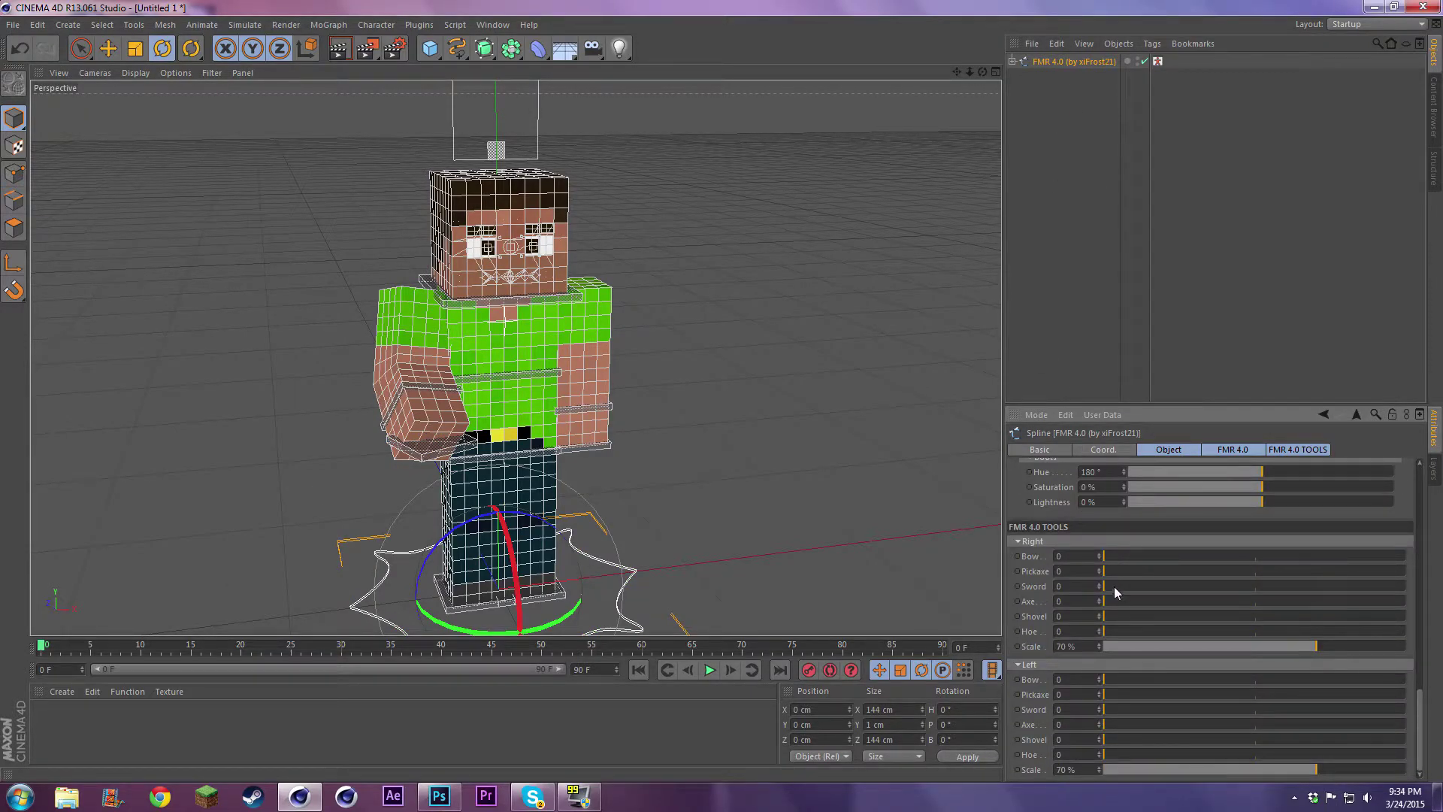
left_click_drag(1113, 568, 1286, 594)
left_click(909, 178)
- Select both upper eyelid controls and lower them slightly together
left_click_drag(983, 72, 953, 74)
left_click(580, 272)
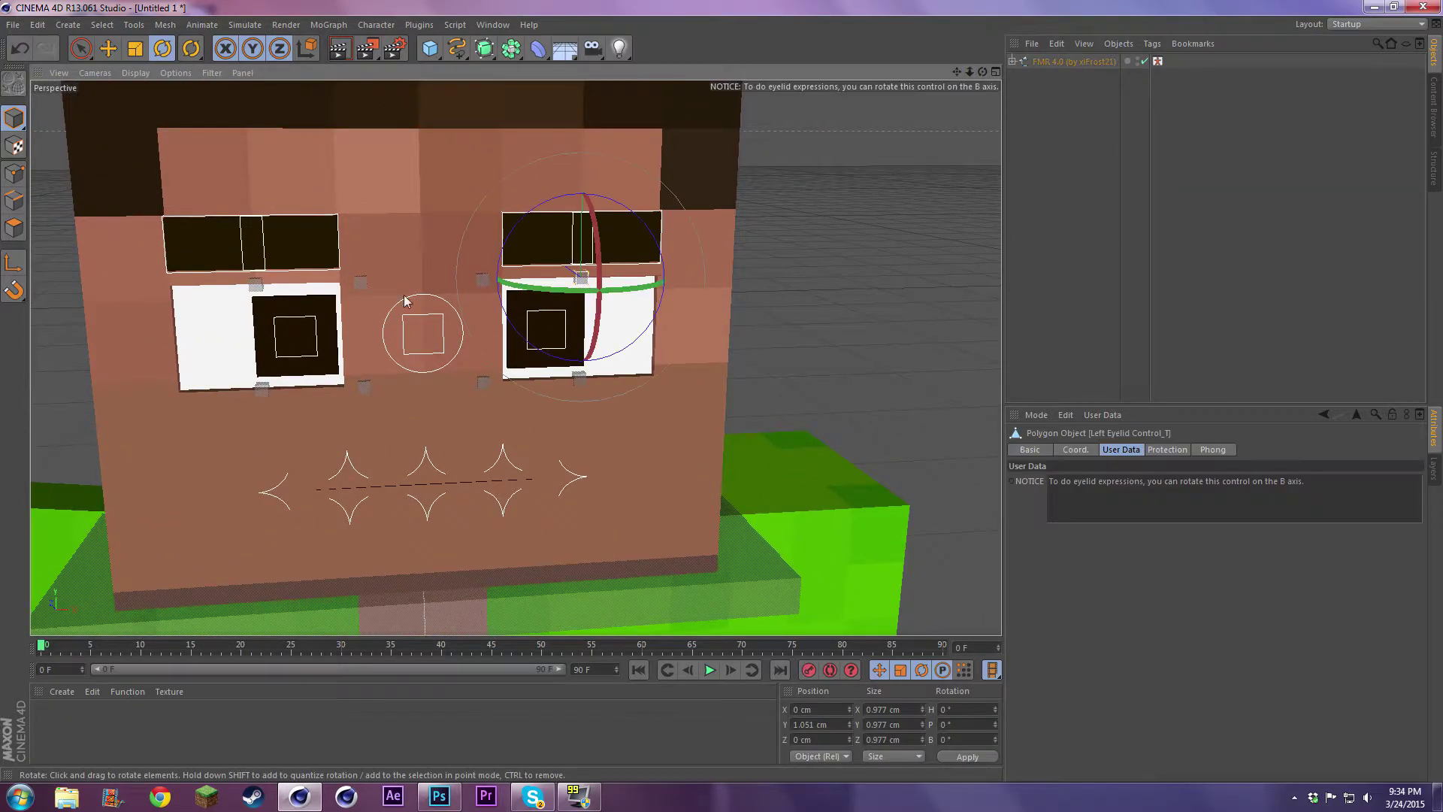
left_click(252, 284, "shift")
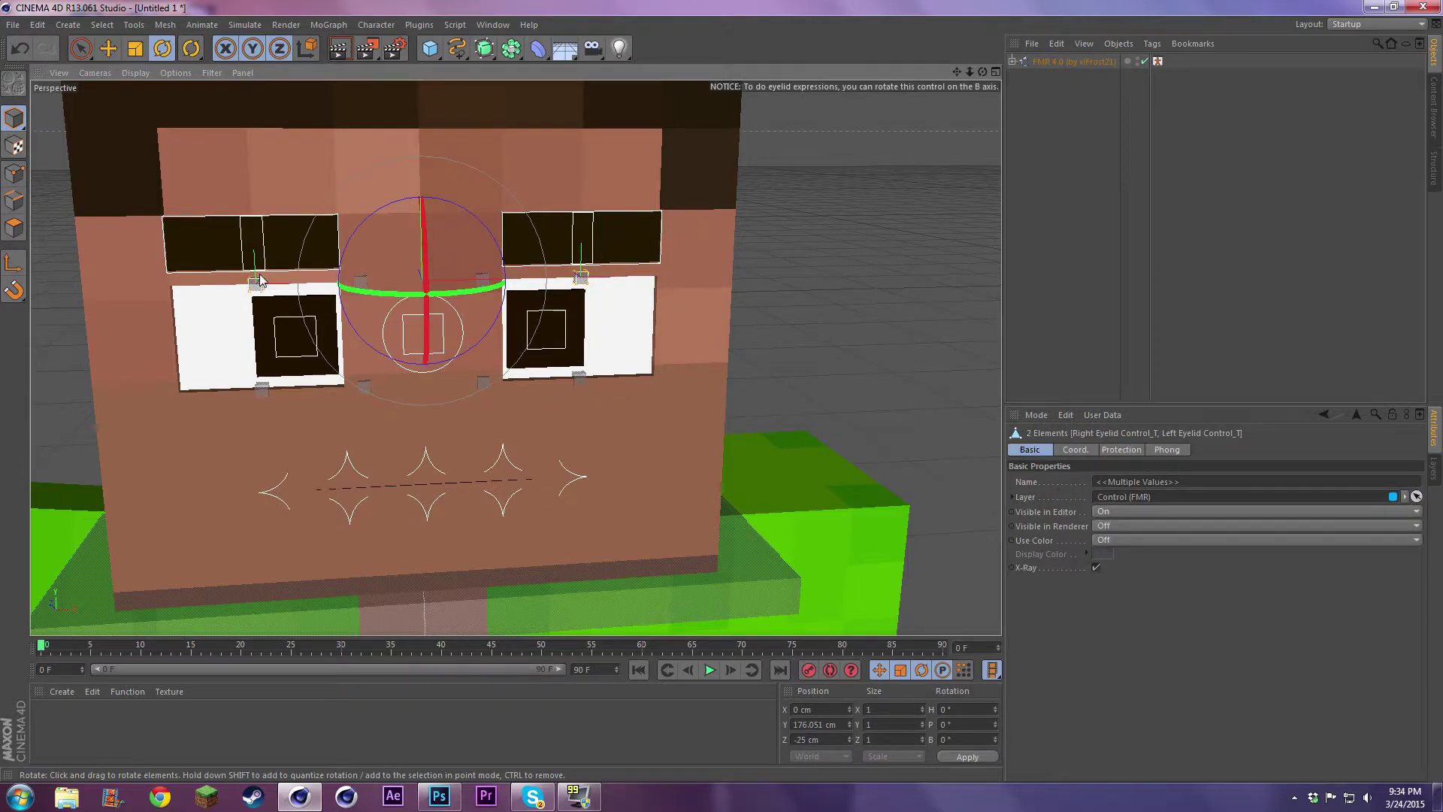
key("e")
left_click_drag(417, 140, 415, 144)
- Raise both lower eyelid controls together by about 0.47 cm and deselect them
left_click(577, 373, "shift")
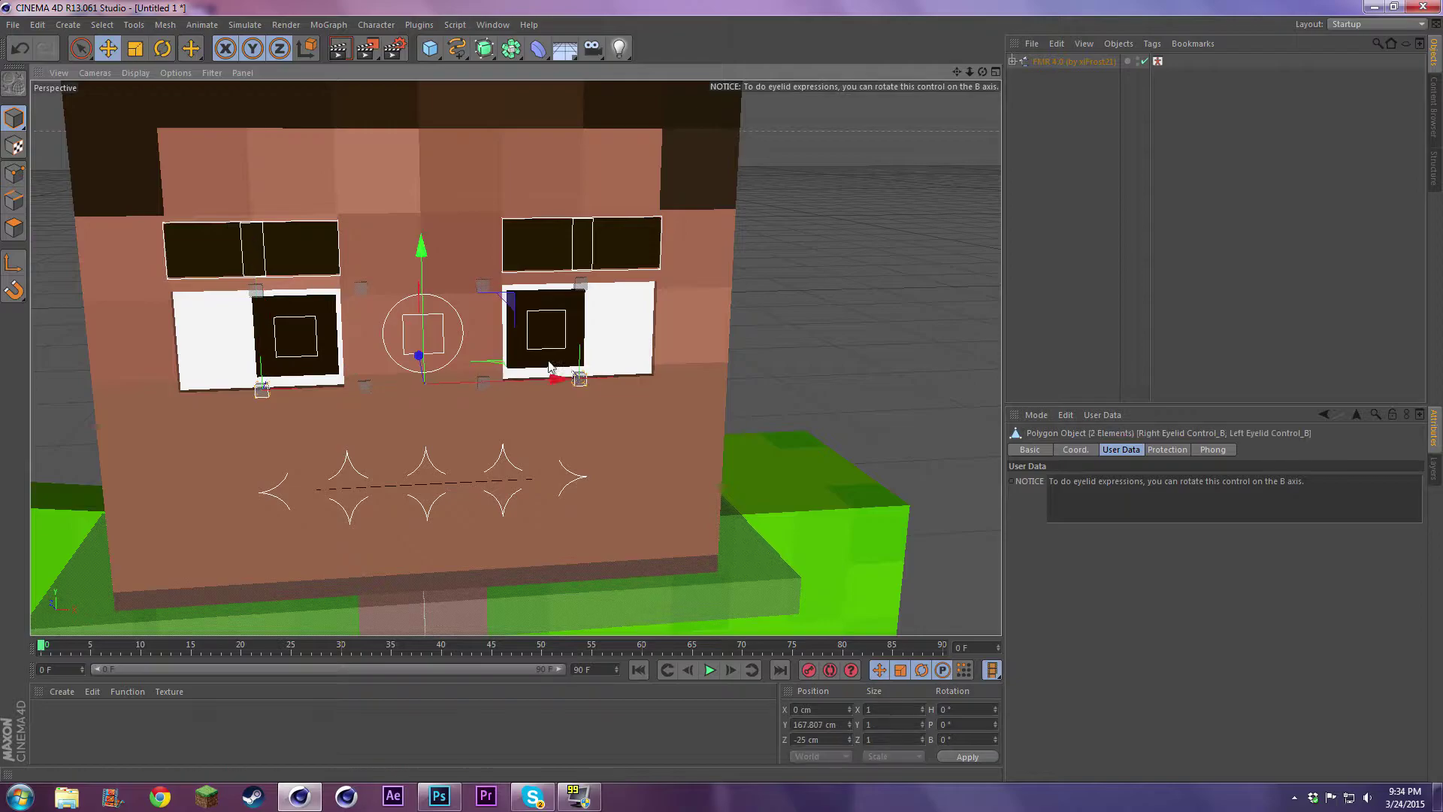
left_click_drag(419, 247, 427, 250)
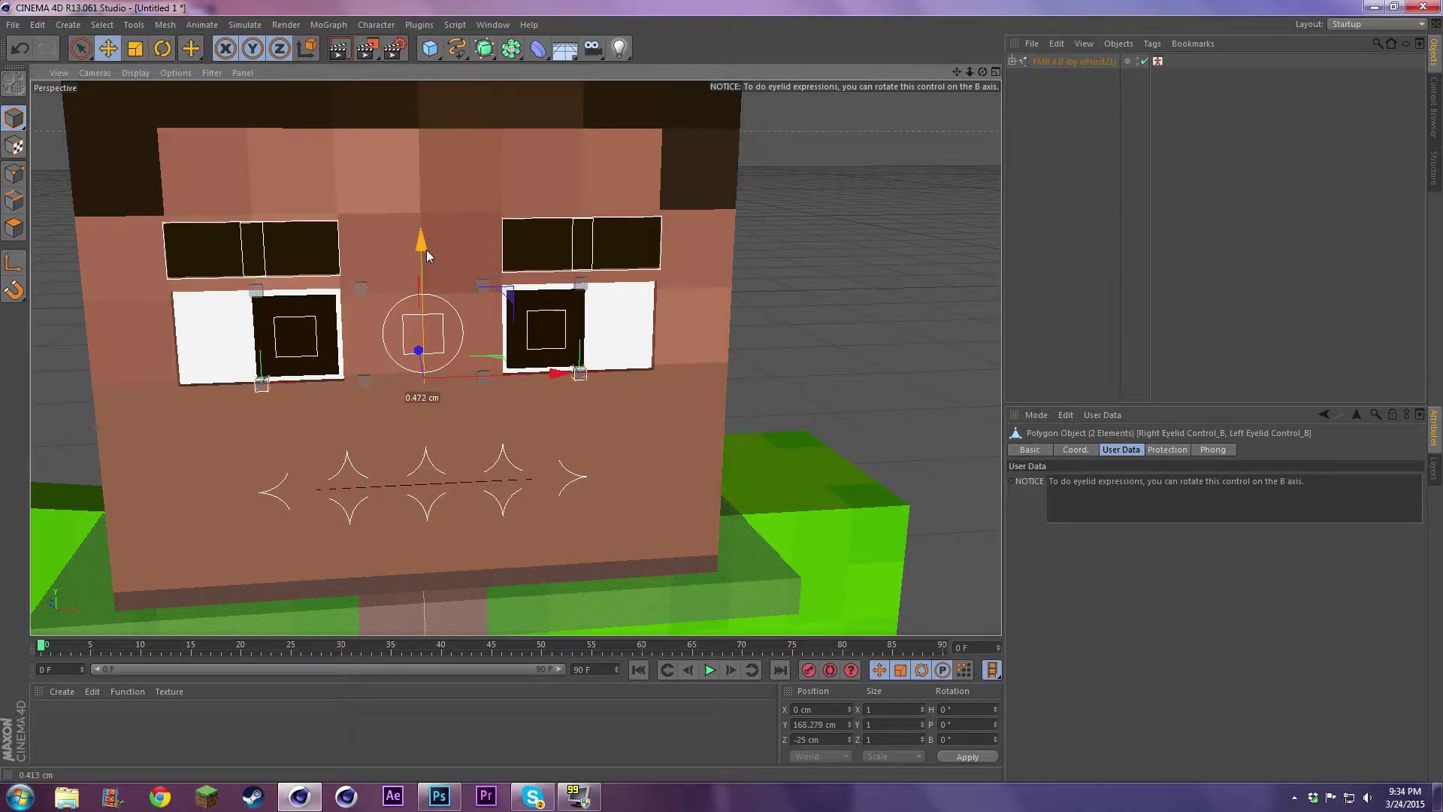
left_click(1015, 195)
- Move the Left Hand Goal outward about 5.2 cm, slightly up and forward, and rotate its heading to about -4.5°
left_click_drag(971, 72, 890, 142)
left_click(601, 430)
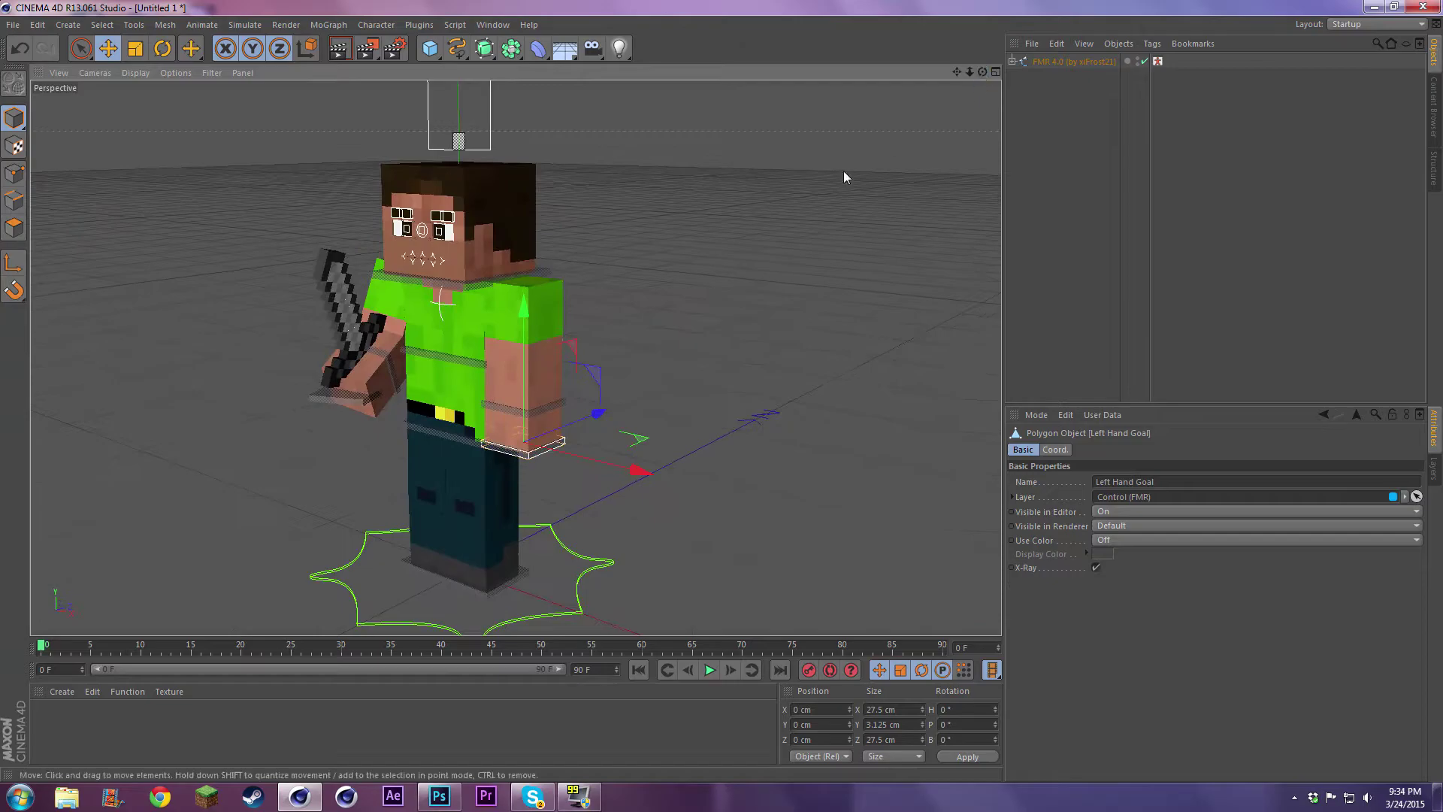
left_click_drag(572, 350, 569, 351)
left_click_drag(594, 460, 554, 460)
key("r")
left_click_drag(982, 71, 958, 73)
left_click_drag(515, 358, 459, 331, "alt")
key("e")
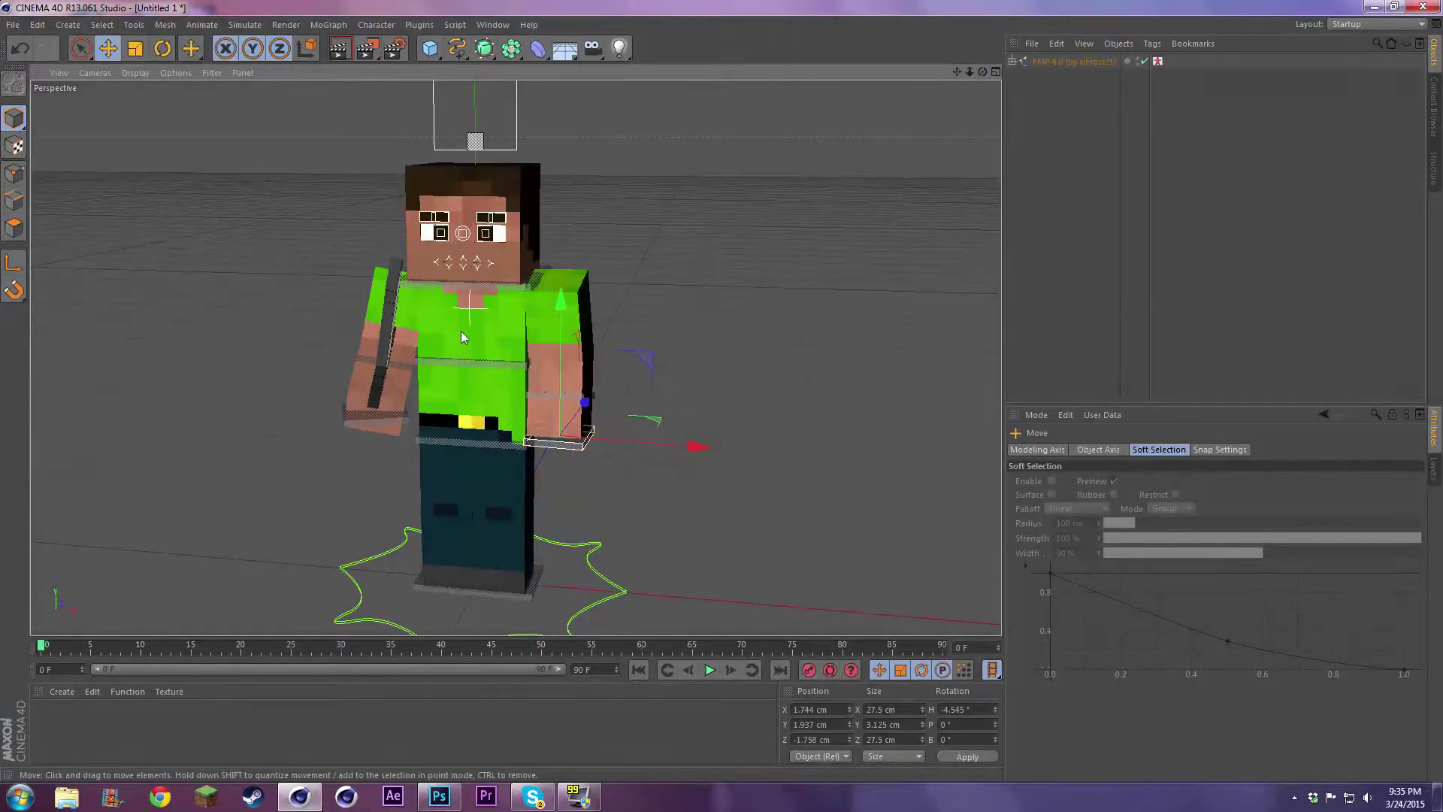
left_click_drag(632, 447, 641, 446)
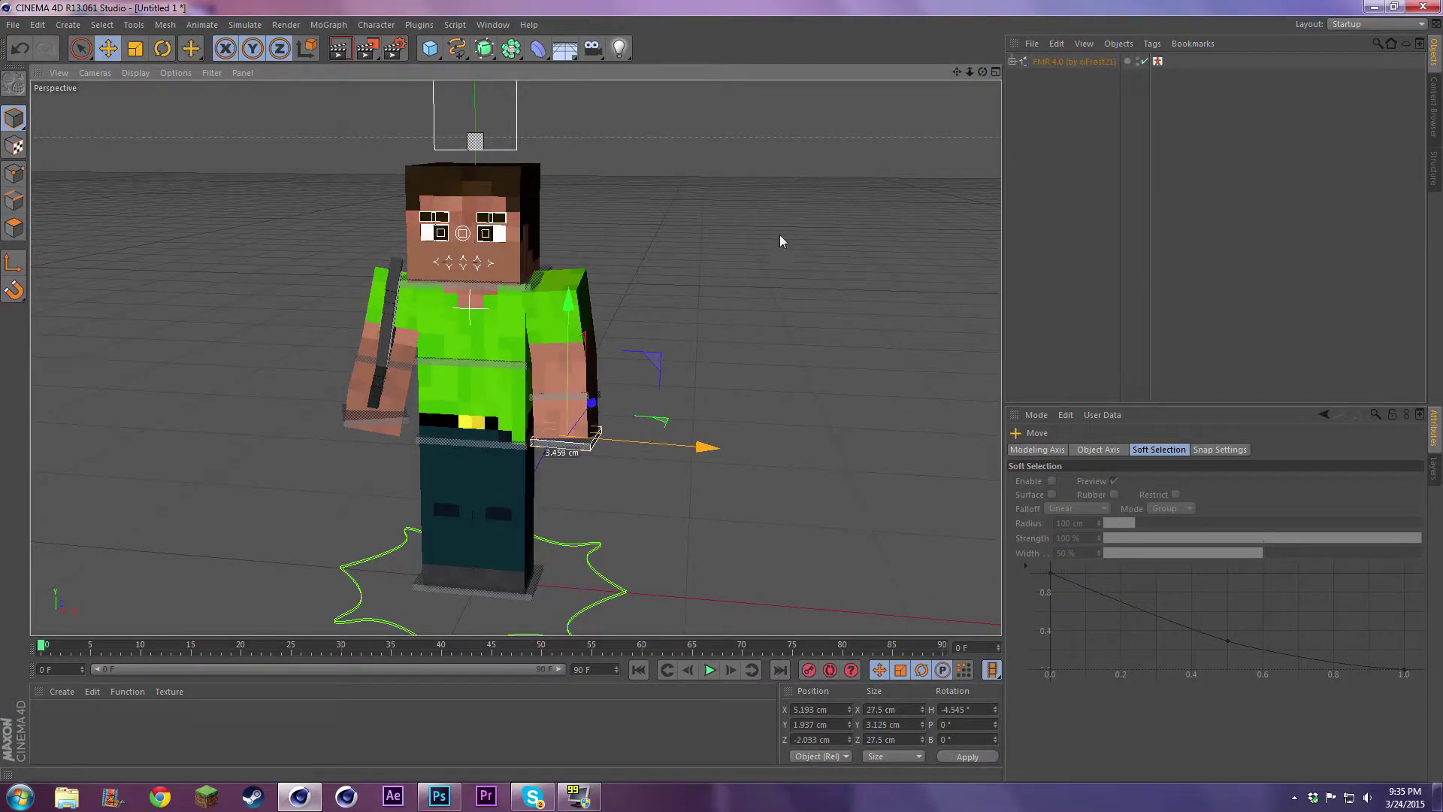
- Select the head control at the neck and try out several head rotations, undoing each one
left_click_drag(983, 72, 895, 75)
left_click(520, 276)
key("r")
left_click_drag(497, 328, 523, 312)
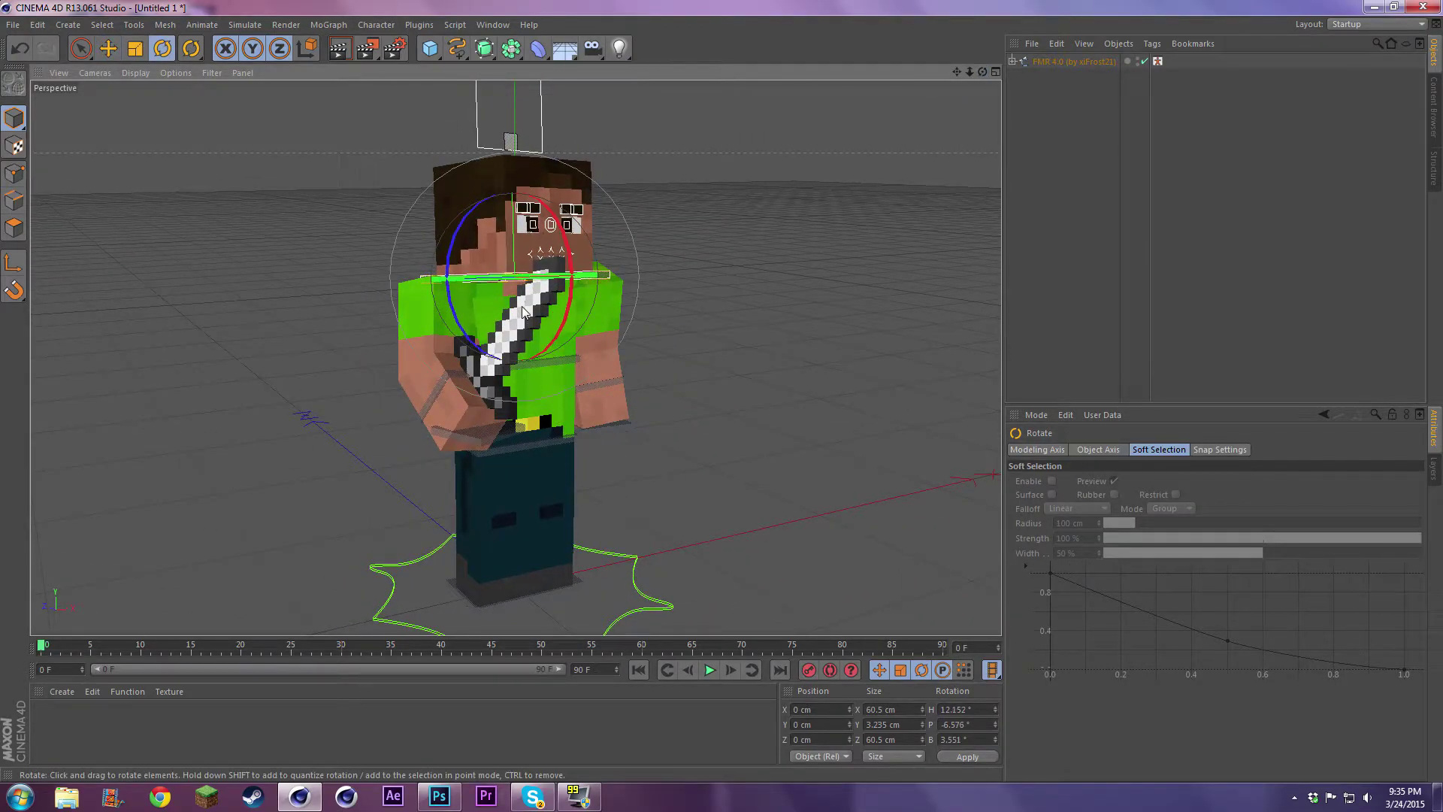
key("ctrl+z")
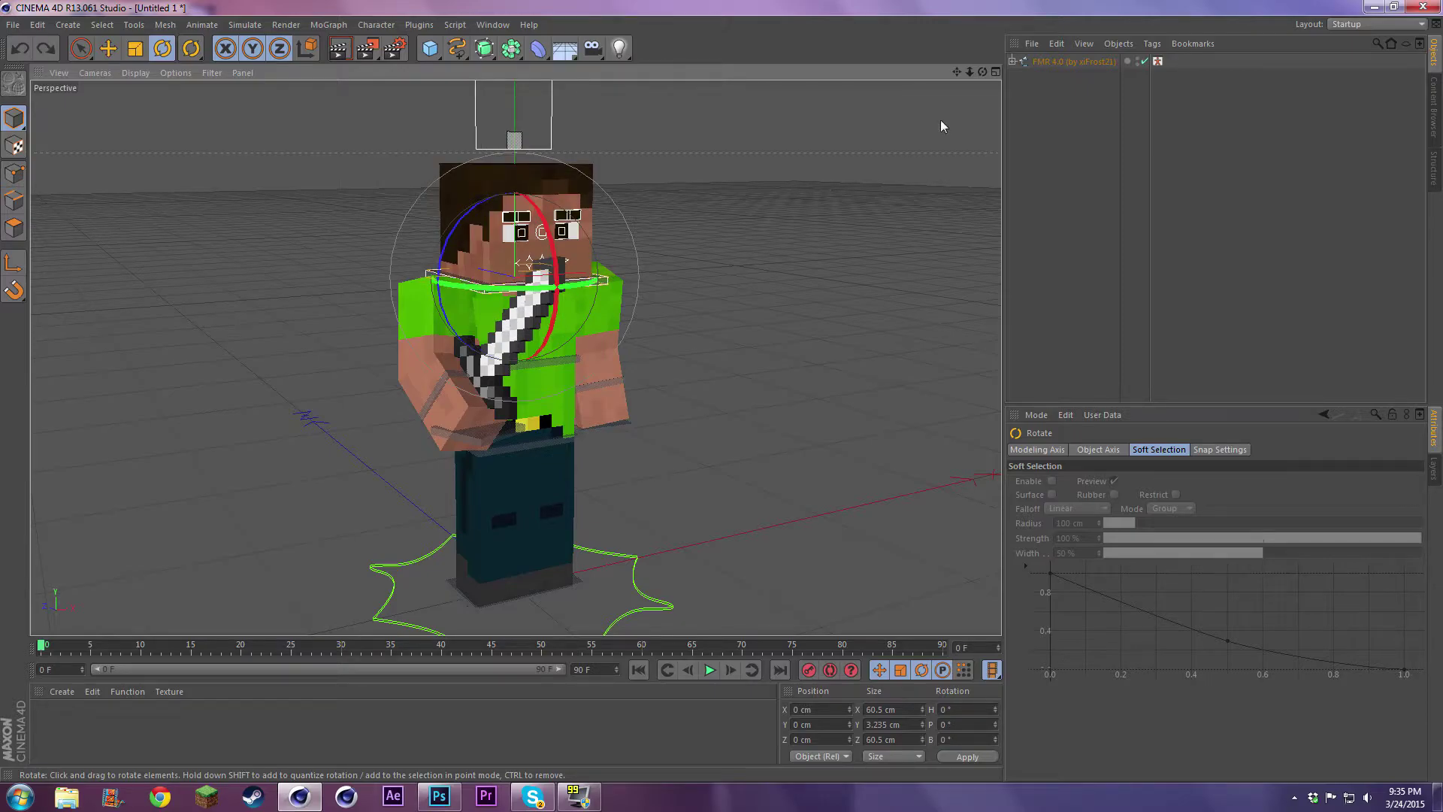
left_click_drag(982, 72, 892, 136)
left_click_drag(566, 324, 582, 299)
key("ctrl+z")
left_click_drag(983, 71, 1073, 73)
left_click_drag(513, 279, 562, 209)
left_click_drag(985, 73, 966, 113)
left_click_drag(552, 283, 615, 242)
key("ctrl+z")
key("ctrl+z")
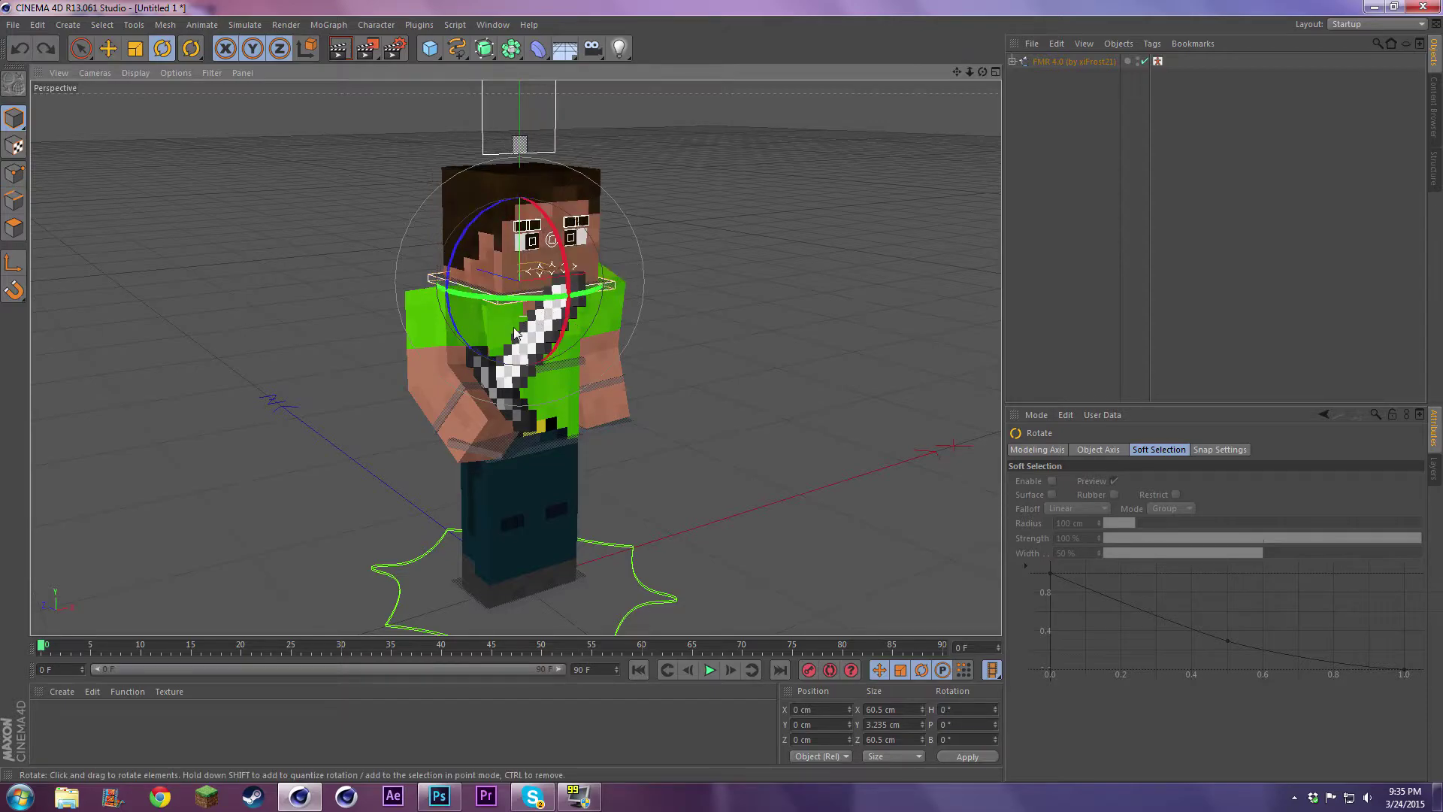
- Rotate the head control to turn and tilt the head slightly, and deselect it
left_click_drag(514, 336, 469, 233)
left_click(605, 210)
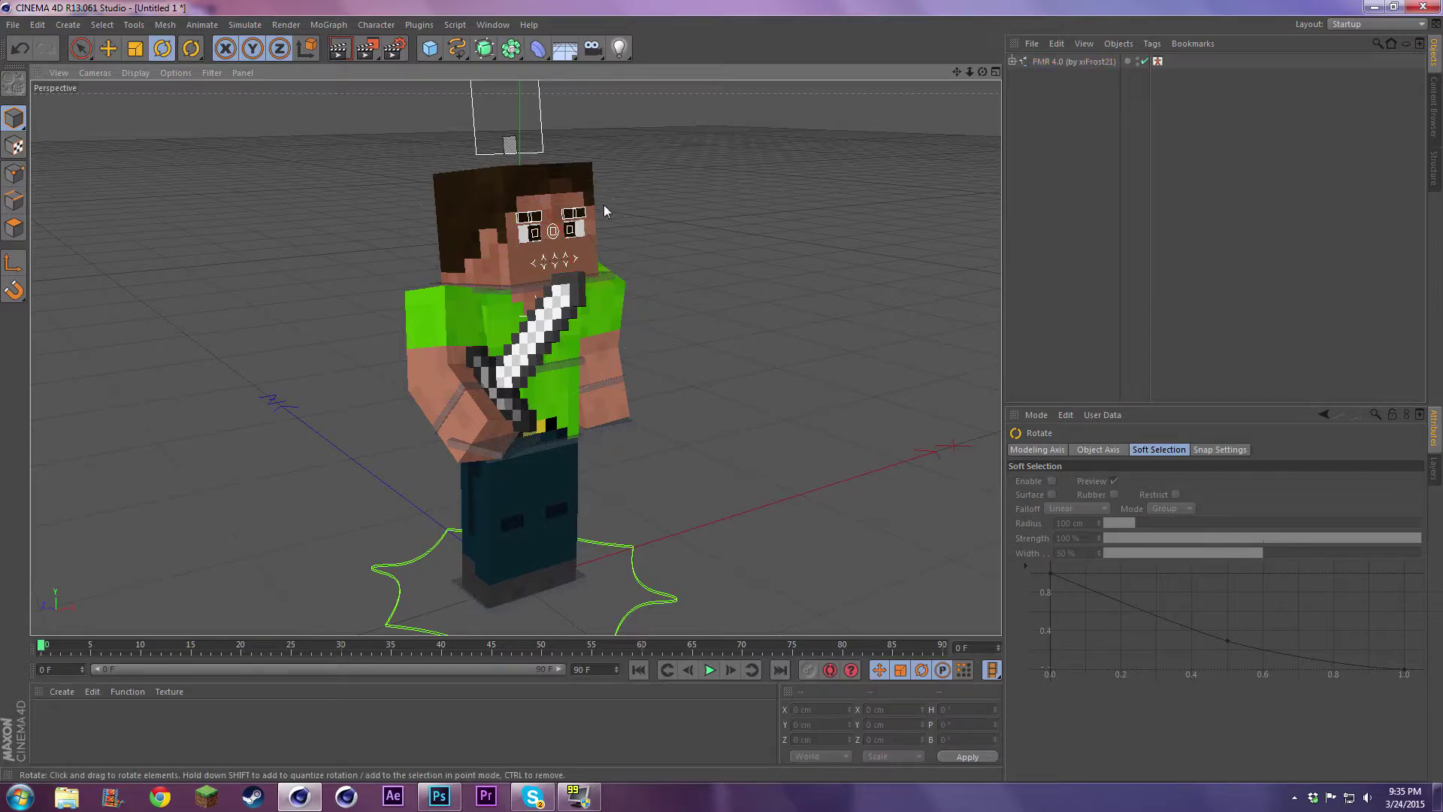
- Move the central pupil control about 1 cm along X and 1 cm up to shift both pupils' gaze
left_click(554, 237)
key("r")
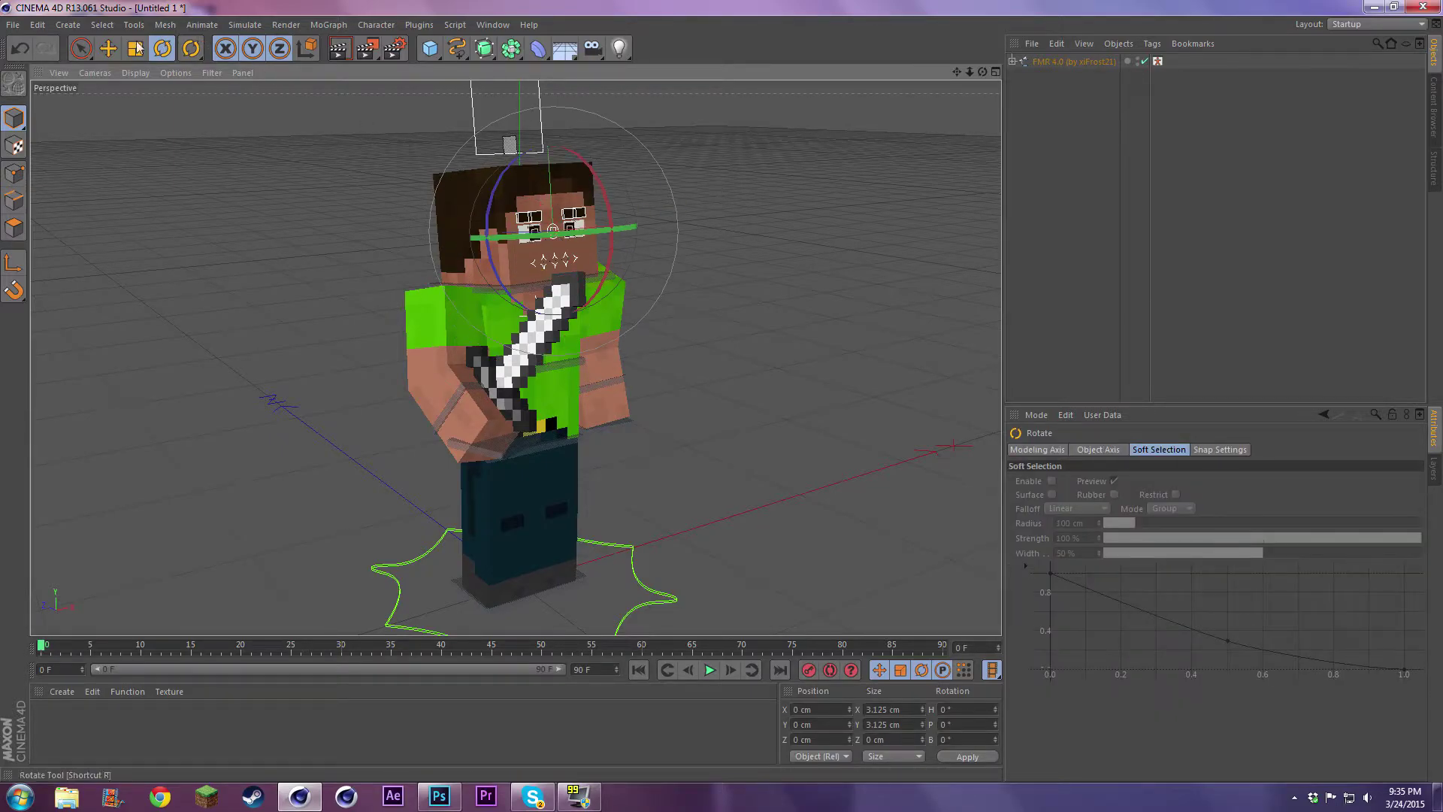
left_click(109, 48)
left_click_drag(970, 72, 950, 85)
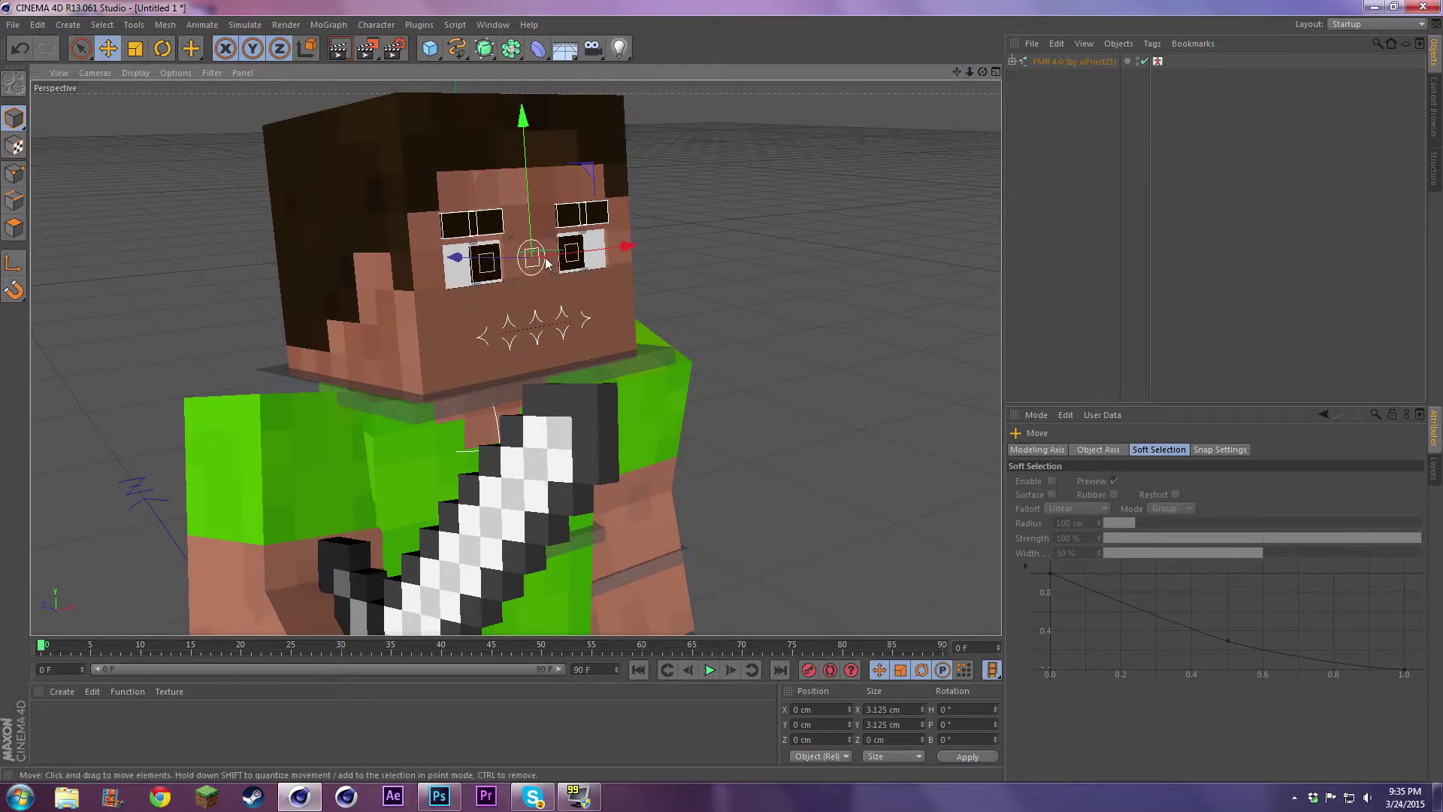
left_click_drag(587, 169, 601, 161)
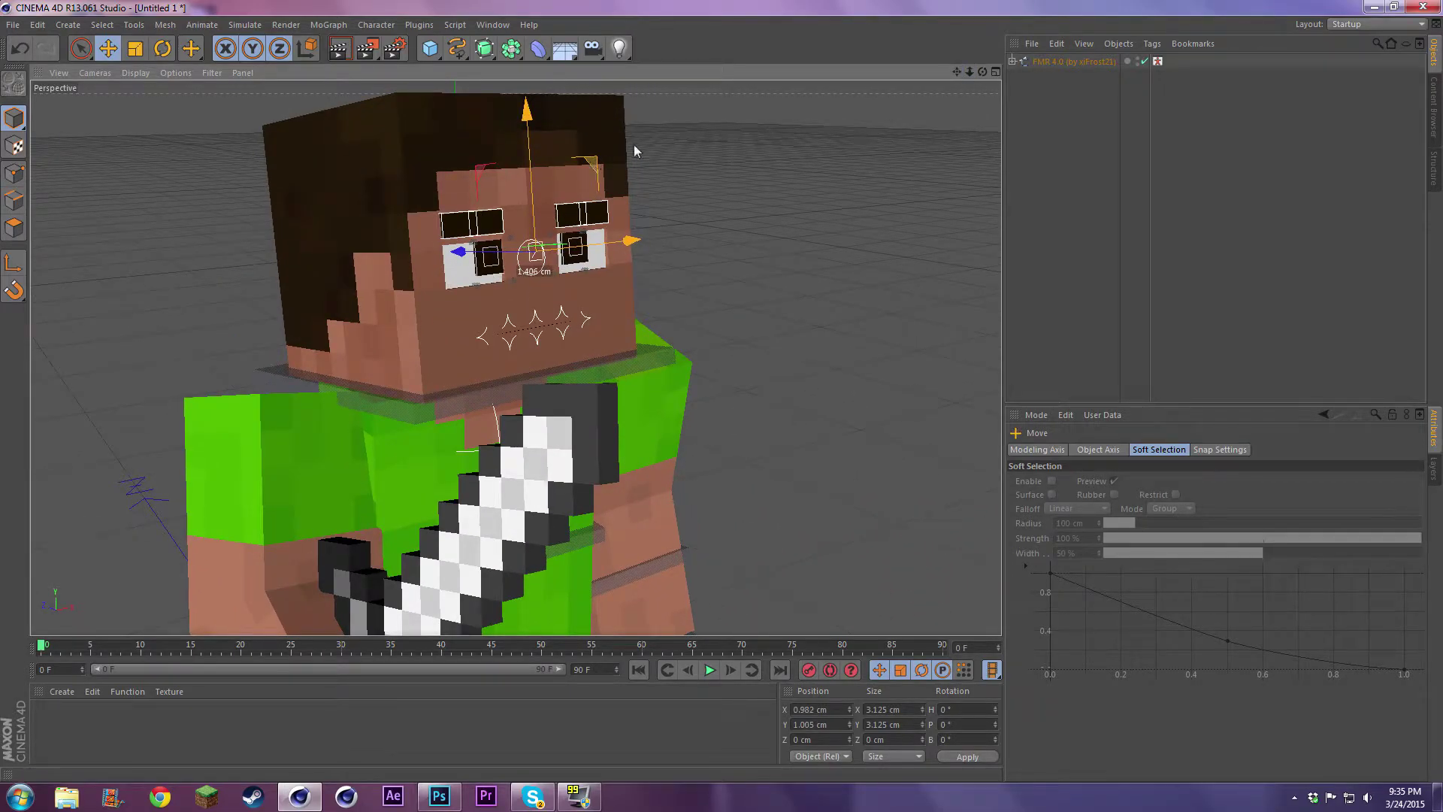
mouse_move(970, 70)
left_mouse_down()
mouse_move(935, 84)
mouse_move(970, 30)
mouse_move(963, 54)
left_mouse_up()
- Try the custom user layout and the Standard layout, and return to the Startup layout
left_click(1350, 27)
left_click(1368, 79)
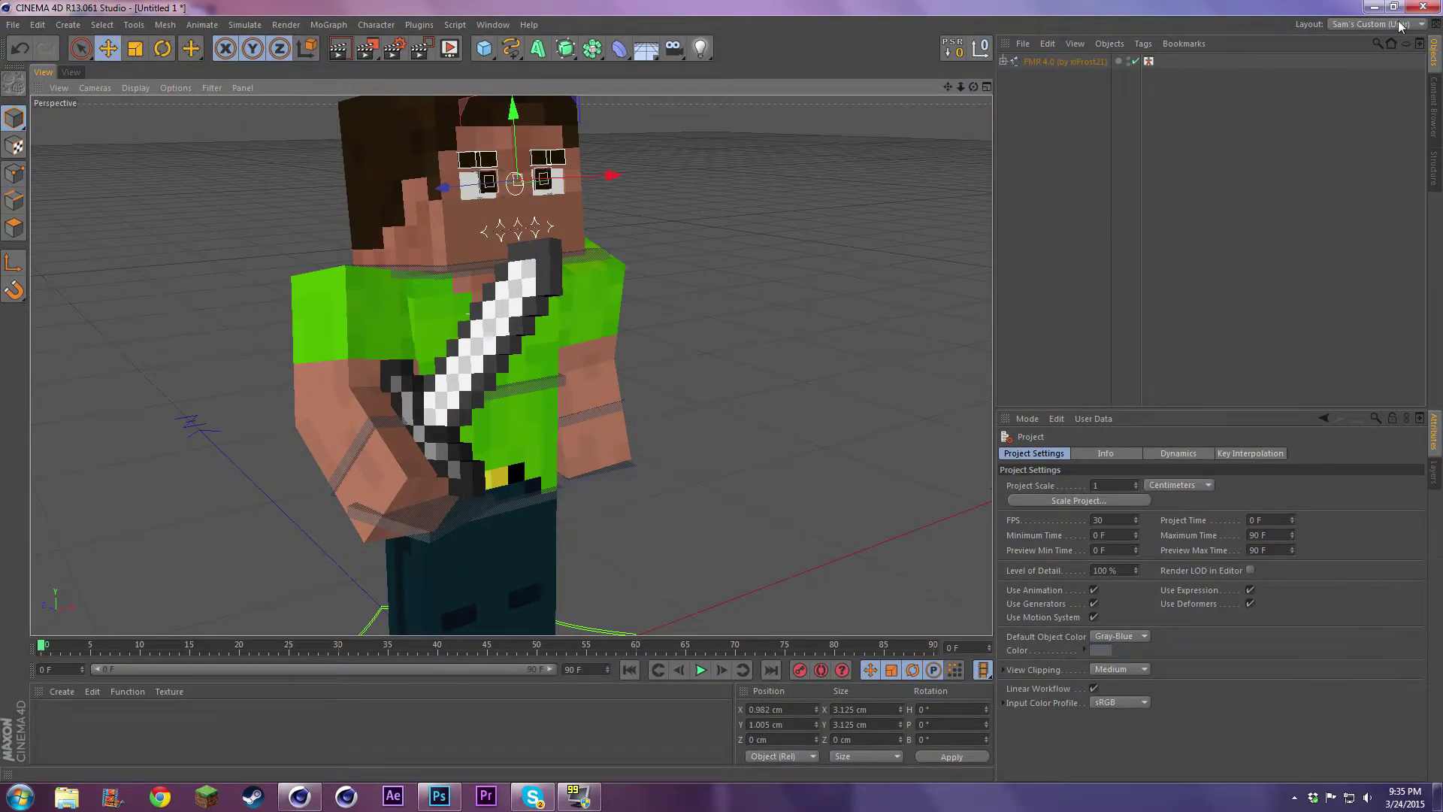
left_click(1374, 24)
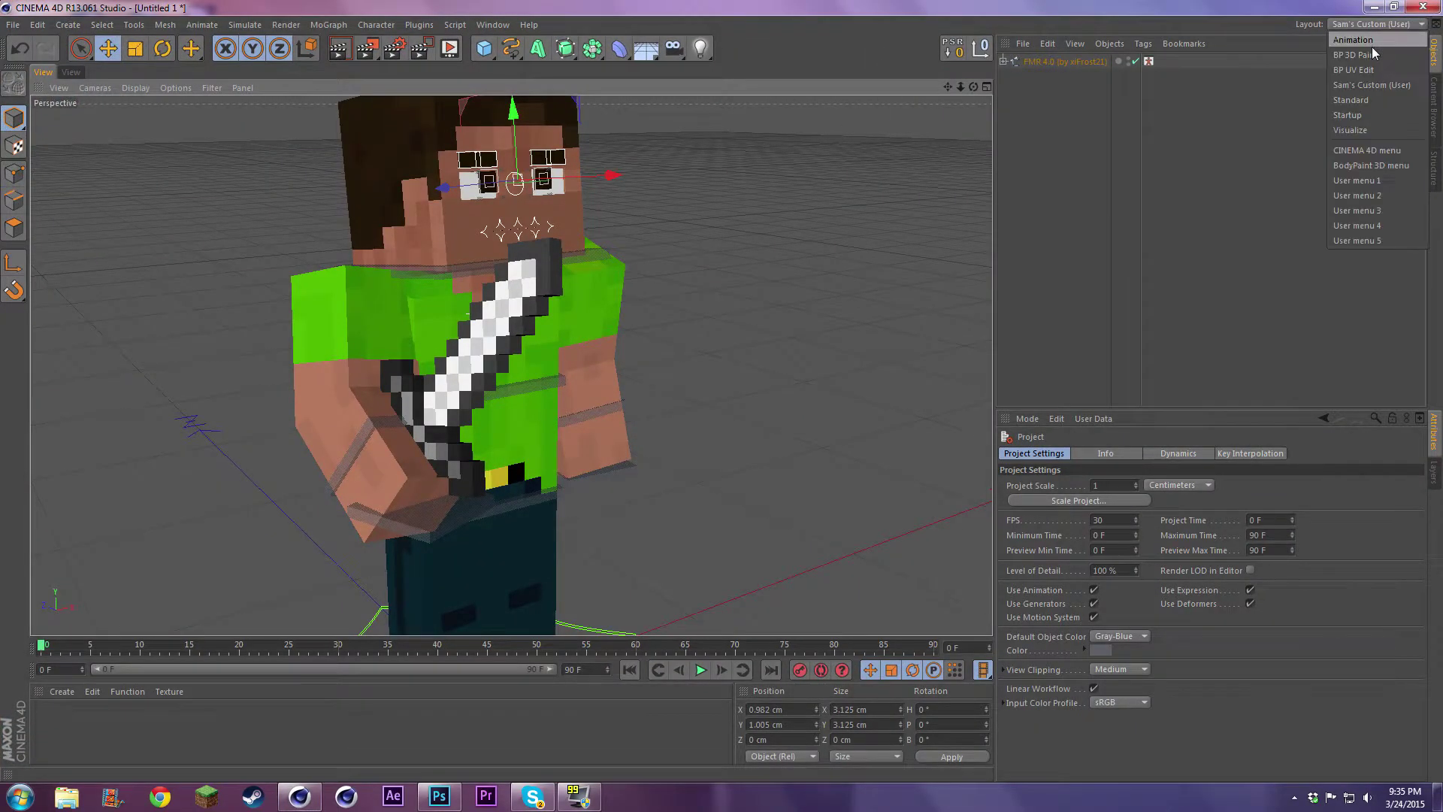
left_click(1369, 114)
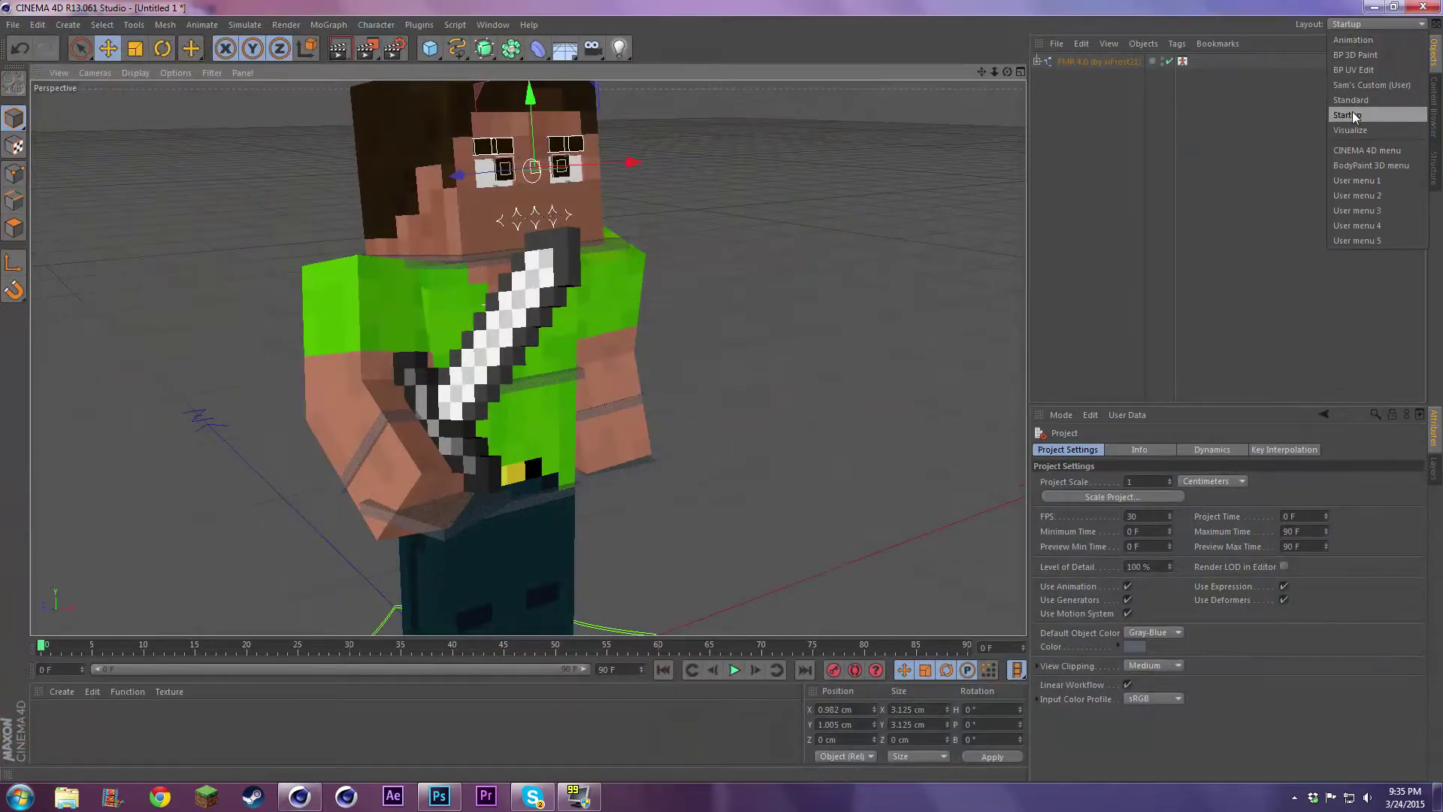
left_click(1351, 100)
left_click(1349, 24)
left_click(1378, 117)
- Select the Right Foot Goal and move it backward about 8.6 cm along Z
mouse_move(994, 73)
left_mouse_down()
mouse_move(939, 75)
mouse_move(1012, 60)
mouse_move(1006, 70)
left_mouse_up()
left_click(995, 78)
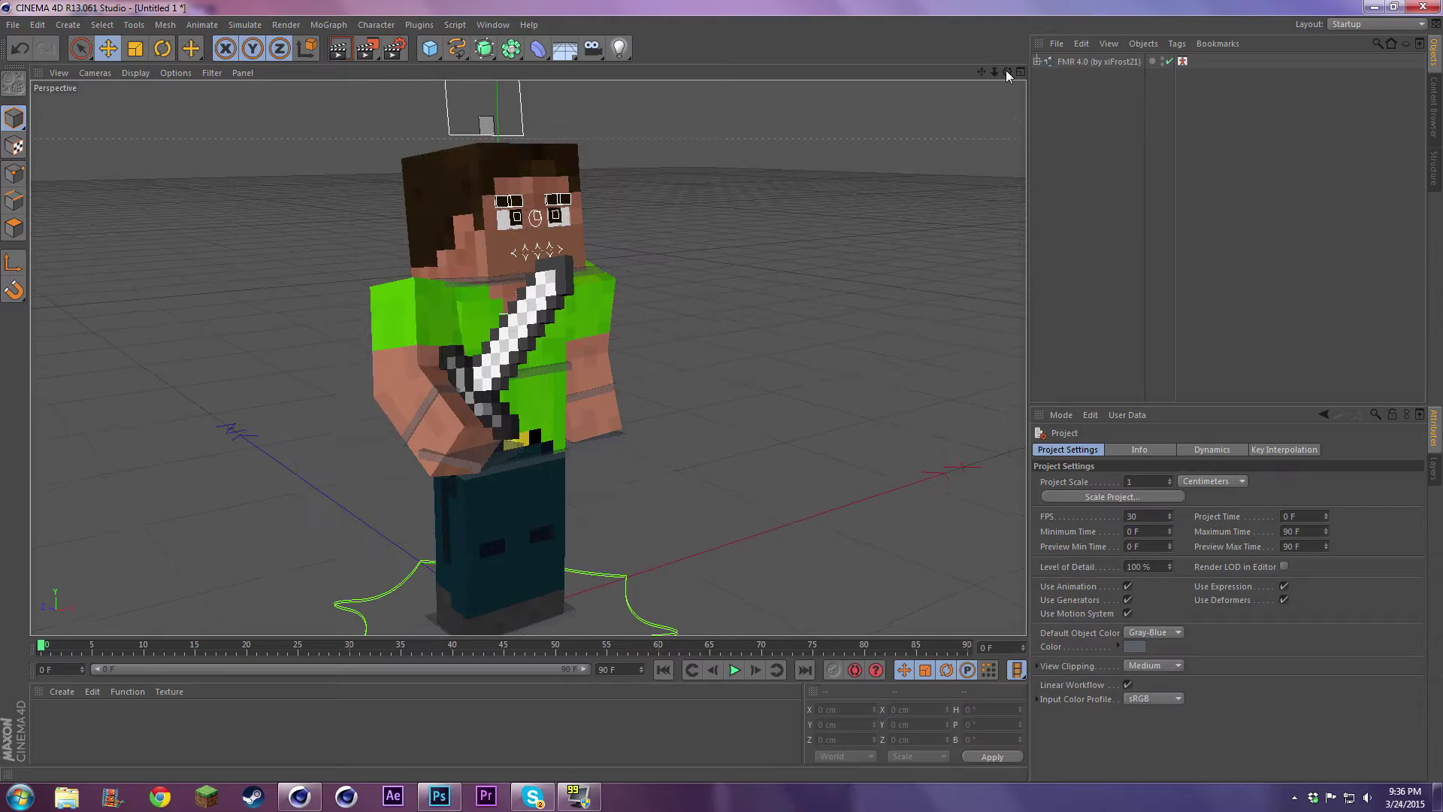
left_click(424, 619)
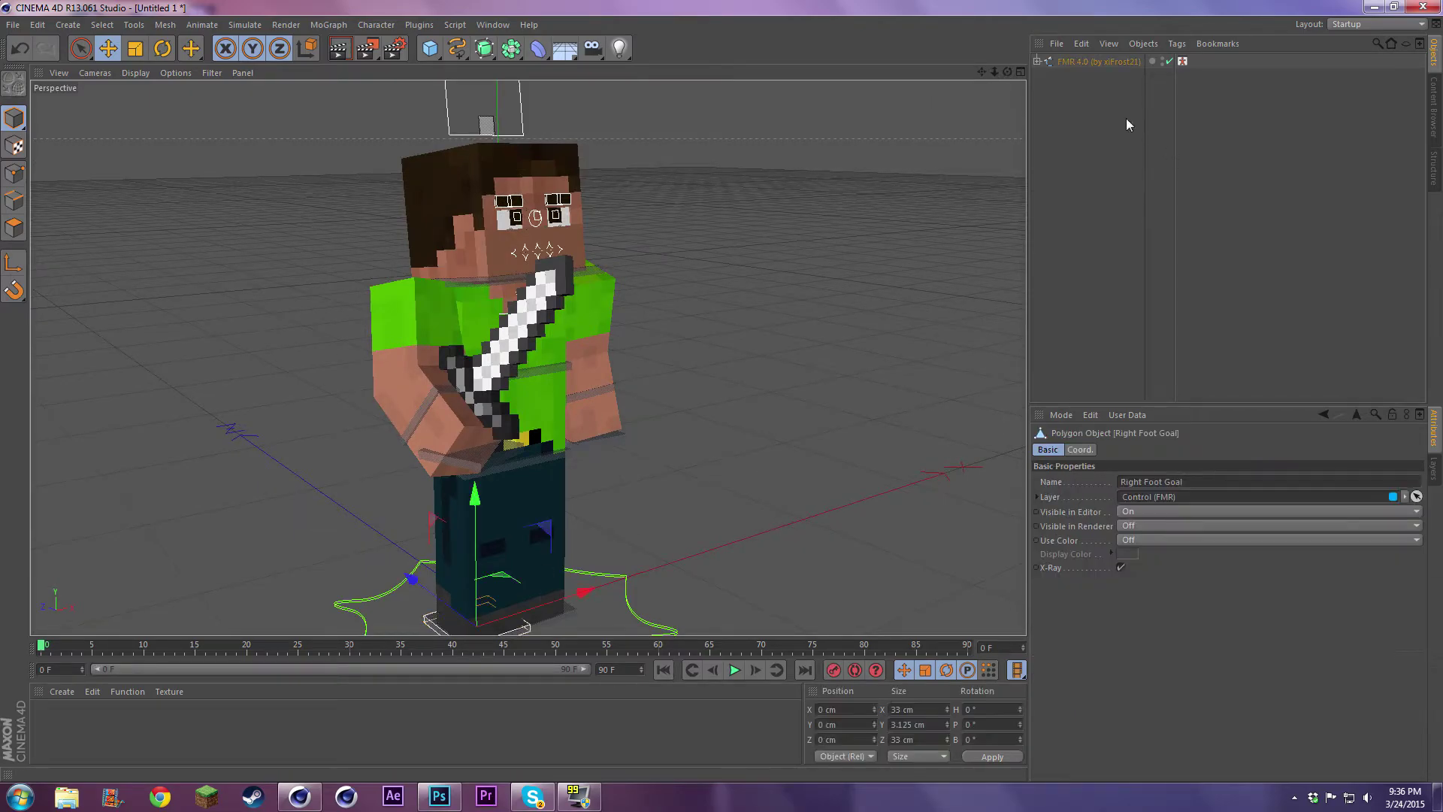
mouse_move(980, 74)
left_mouse_down()
mouse_move(984, 36)
mouse_move(990, 47)
left_mouse_up()
left_click_drag(418, 557, 412, 553)
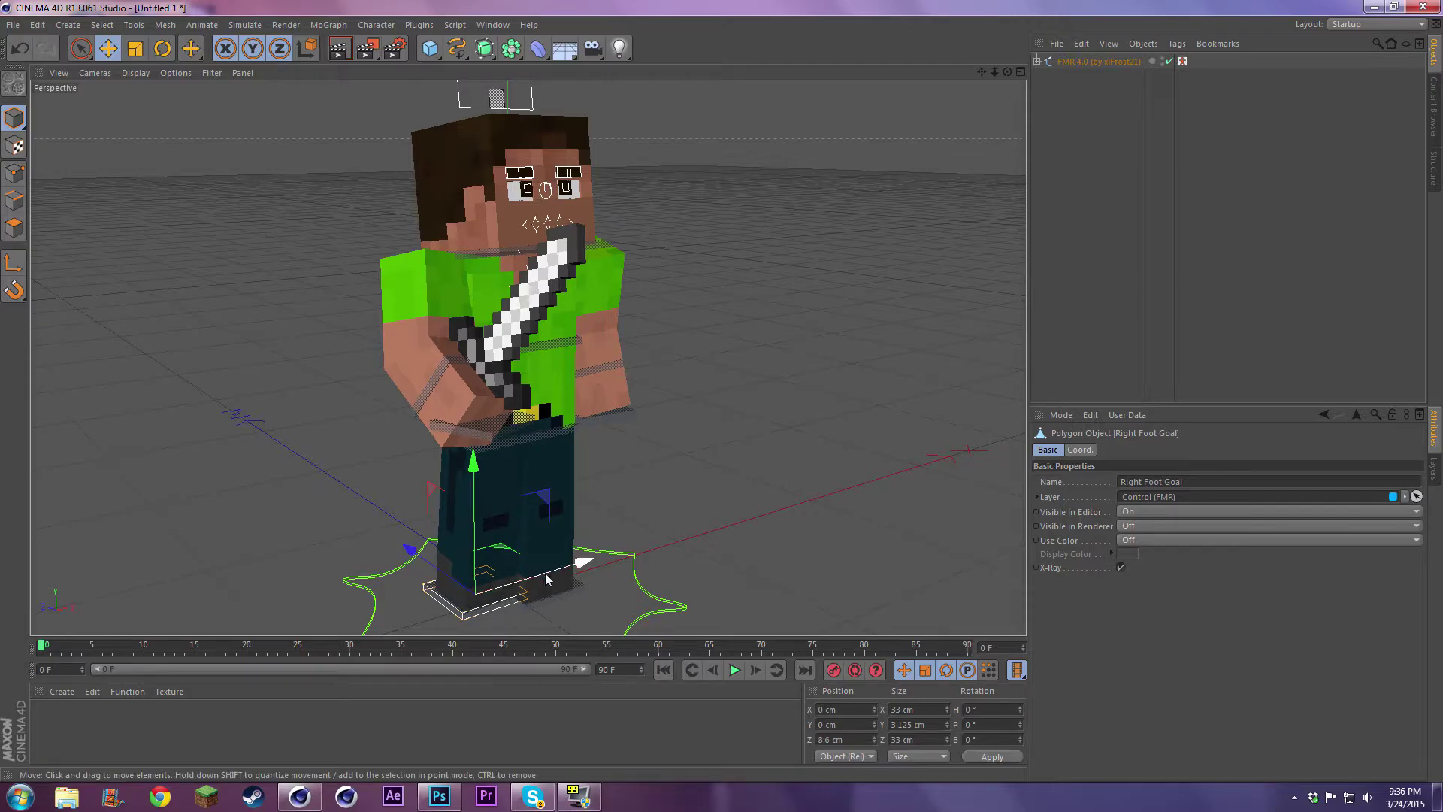
- Move the Left Foot Goal forward about 1.5 cm and reposition the Right Foot Goal to about X -3.2 cm, Z 3.4 cm
left_click(554, 593)
mouse_move(512, 581)
left_mouse_down()
mouse_move(460, 583)
mouse_move(515, 583)
left_mouse_up()
left_click(503, 601)
left_click(562, 600)
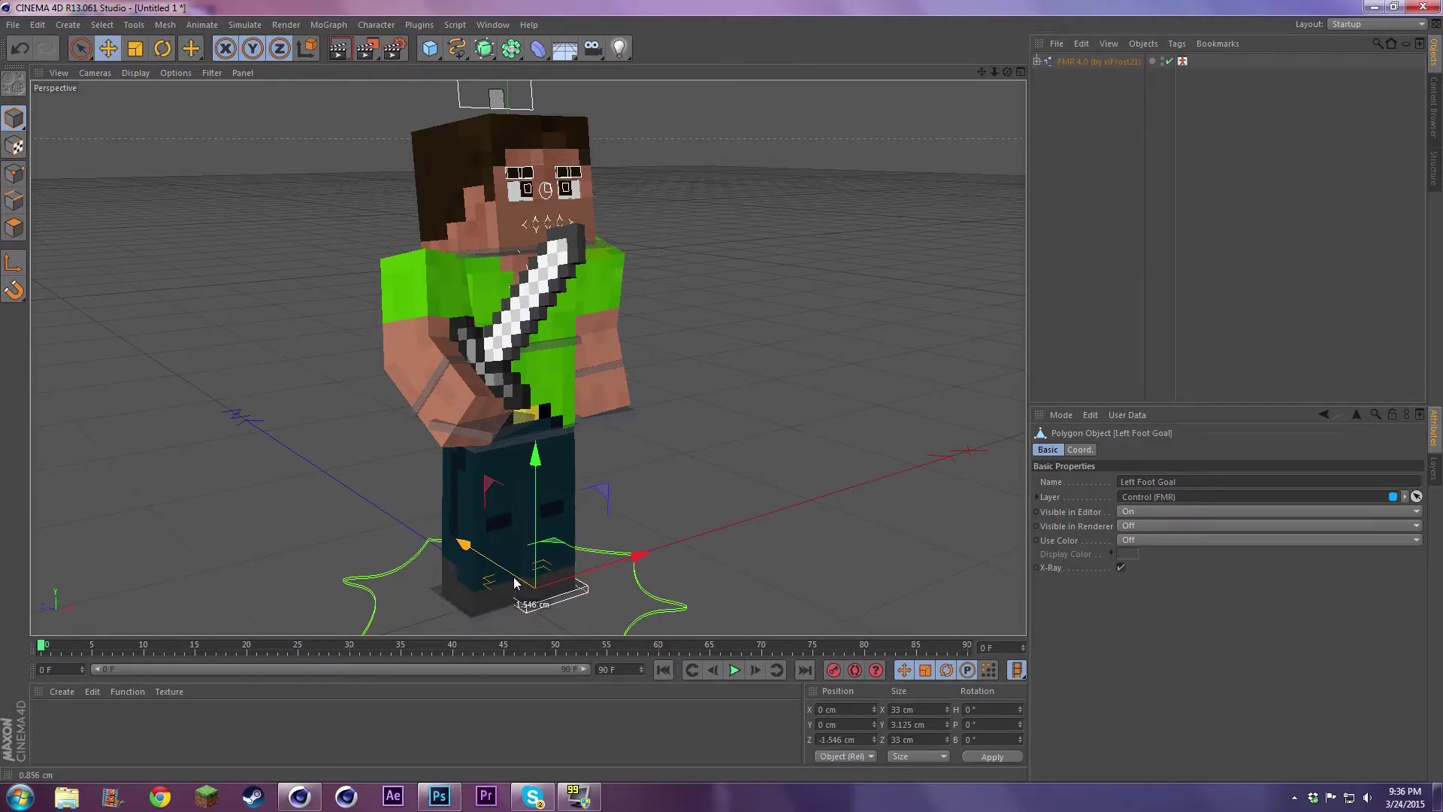
left_click(568, 579)
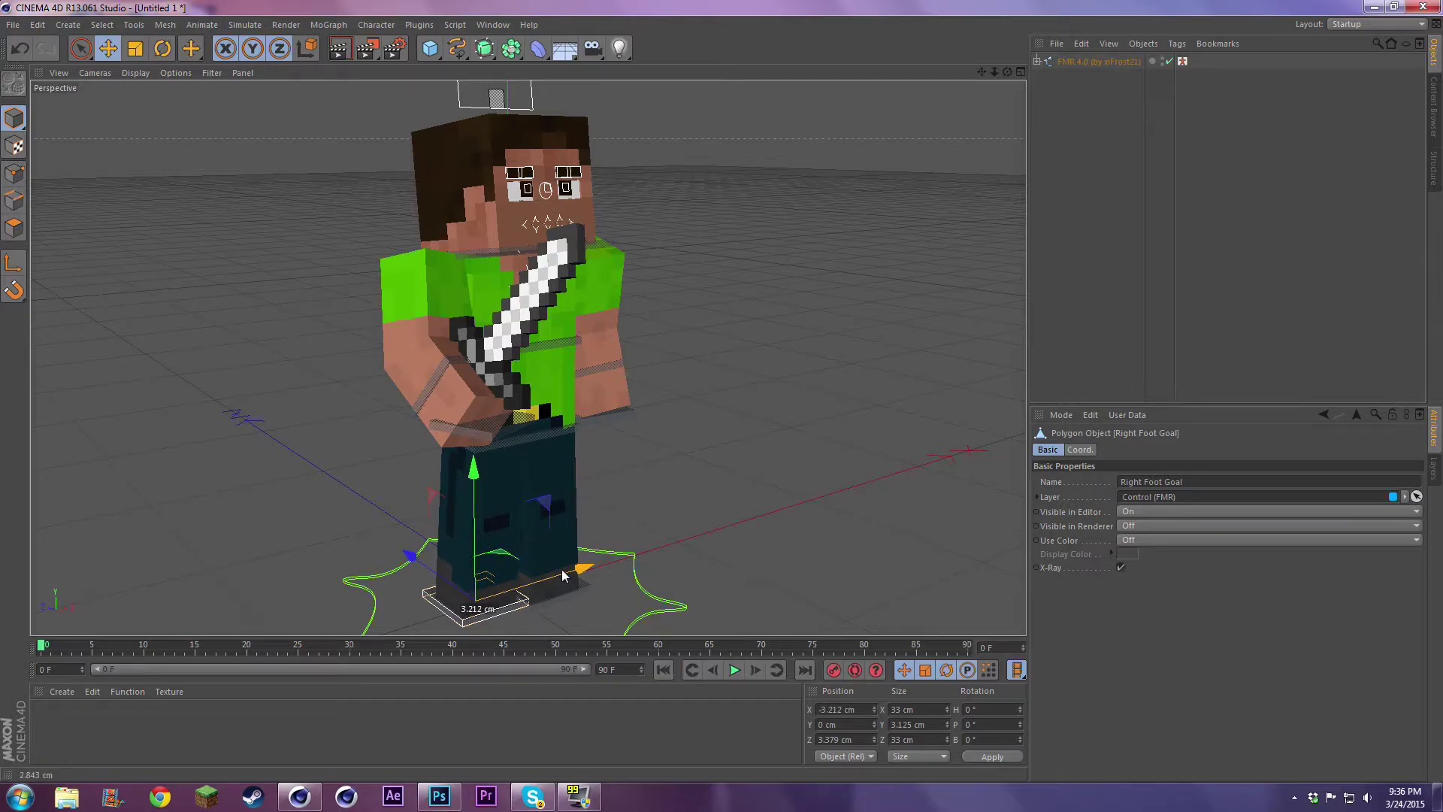
- Lower the Waist control by about 0.66 cm to bend the legs slightly
left_click(552, 437)
left_click_drag(508, 350, 508, 353)
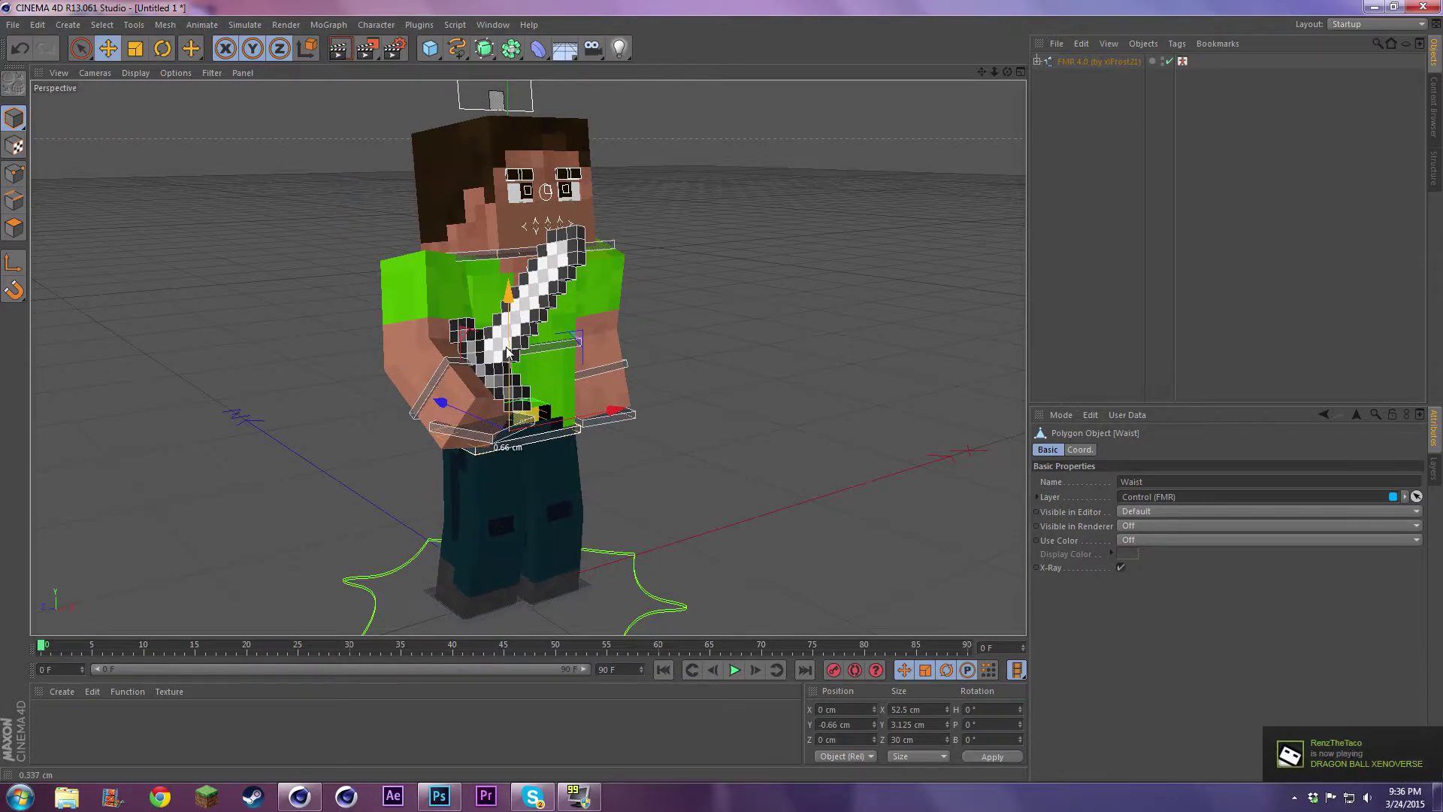
- Rotate the Right Foot Goal around its vertical axis and turn the Left Foot Goal to a heading of about 6.5°
left_click(491, 608)
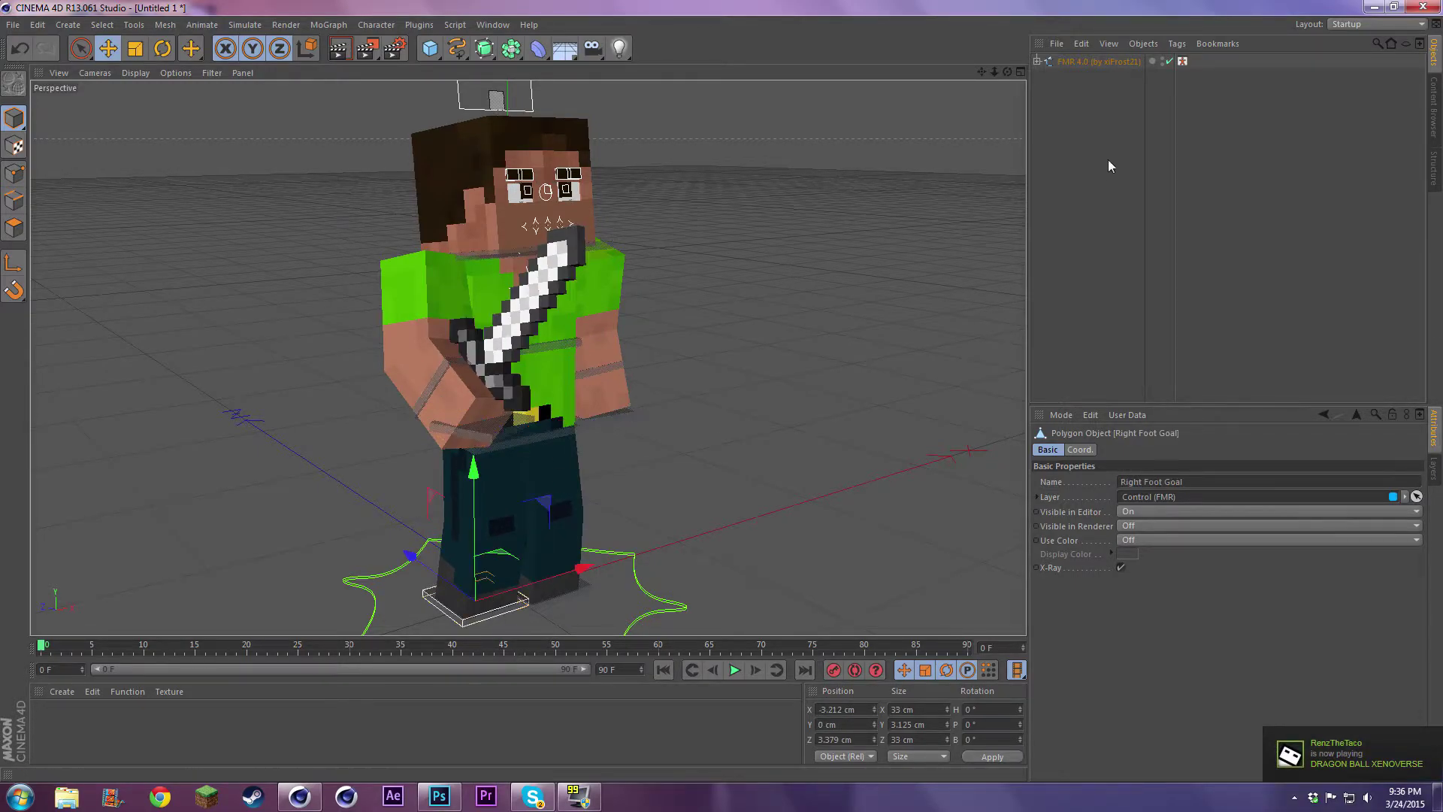
left_click_drag(1007, 73, 957, 177)
key("r")
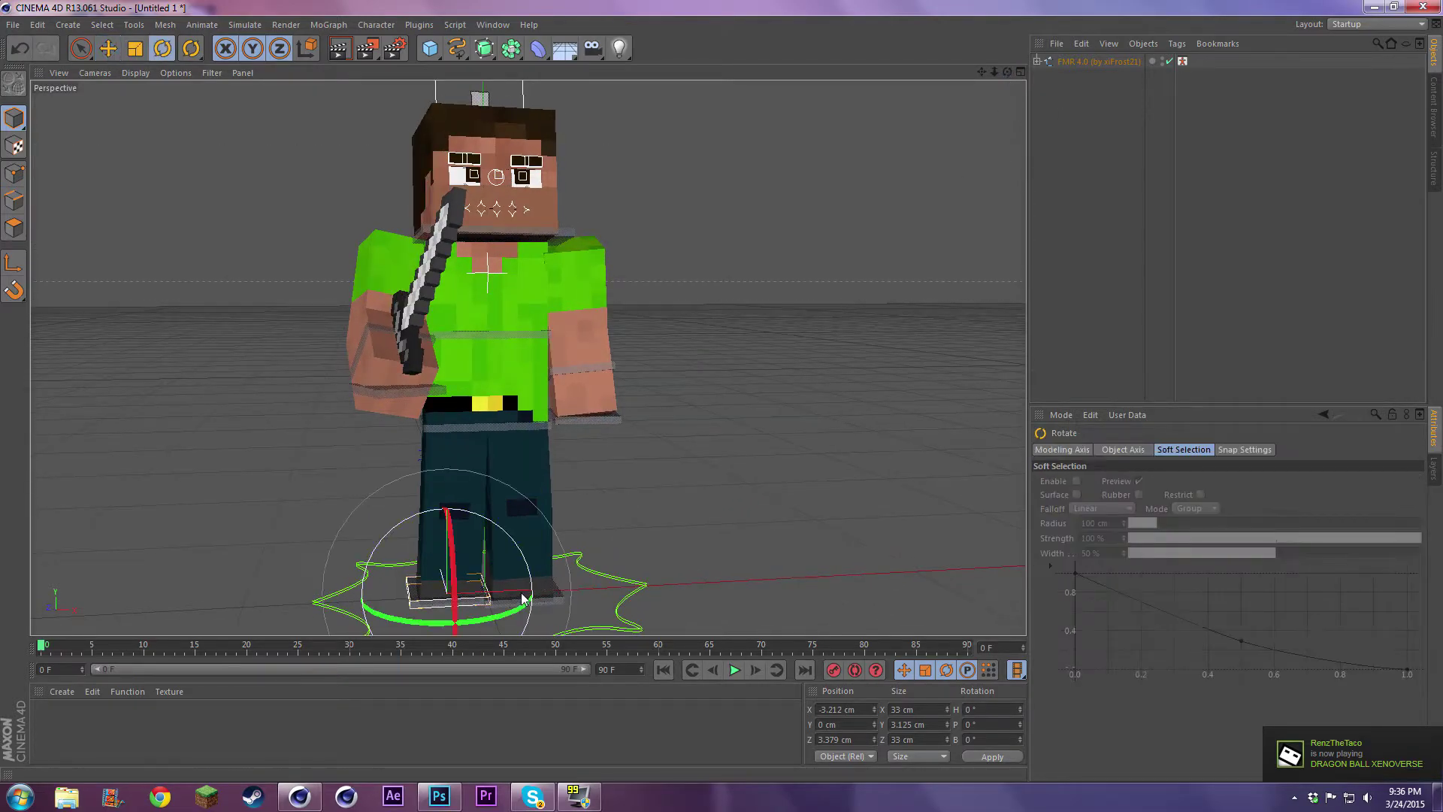
left_click_drag(514, 615, 557, 625)
left_click(547, 598)
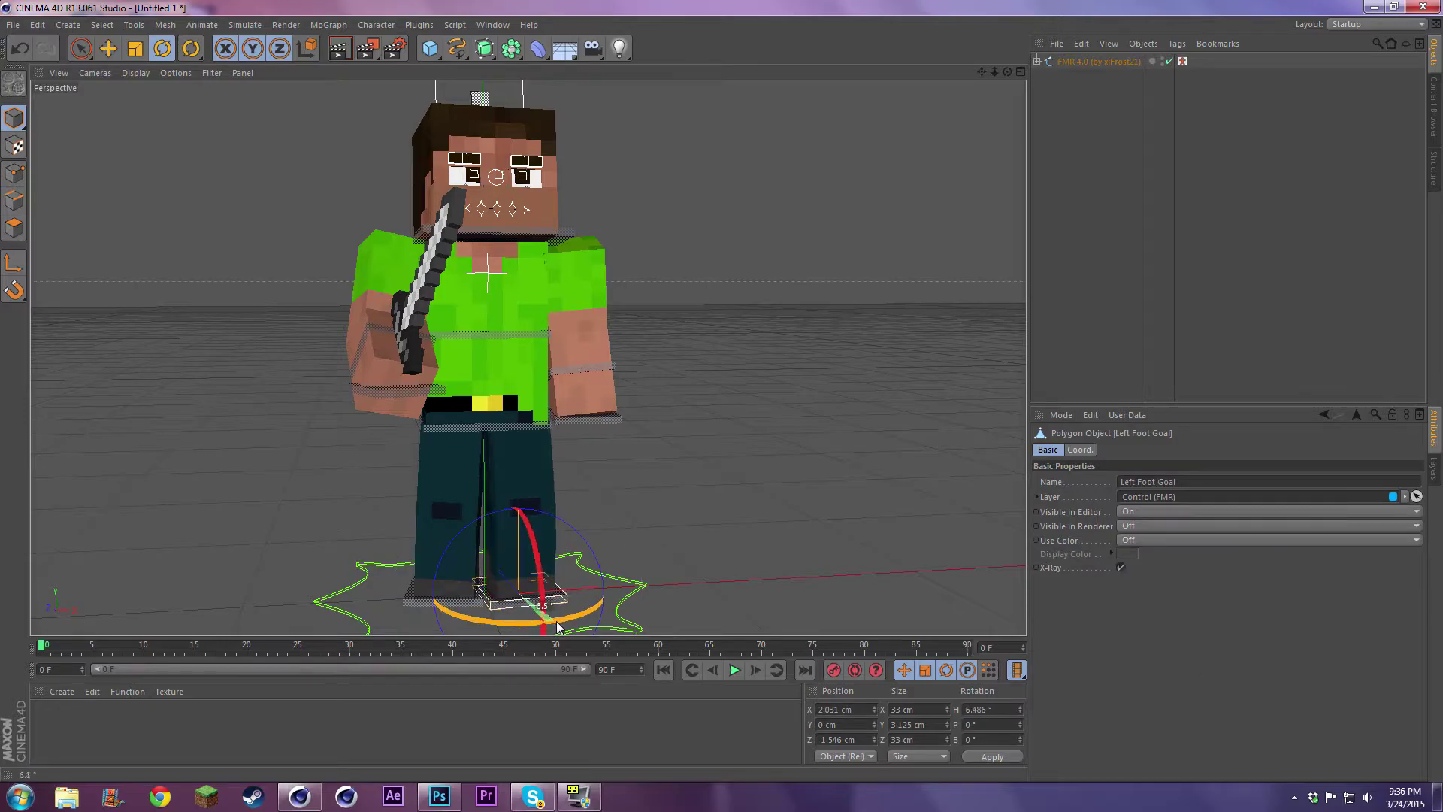
- Try reshaping the right and left eyebrows by moving their bend controls, and undo the changes
left_click_drag(1007, 71, 946, 124)
mouse_move(981, 71)
left_mouse_down()
mouse_move(958, 101)
mouse_move(967, 229)
mouse_move(1004, 72)
mouse_move(1127, 72)
mouse_move(999, 73)
left_mouse_up()
left_click(958, 101)
left_click(108, 48)
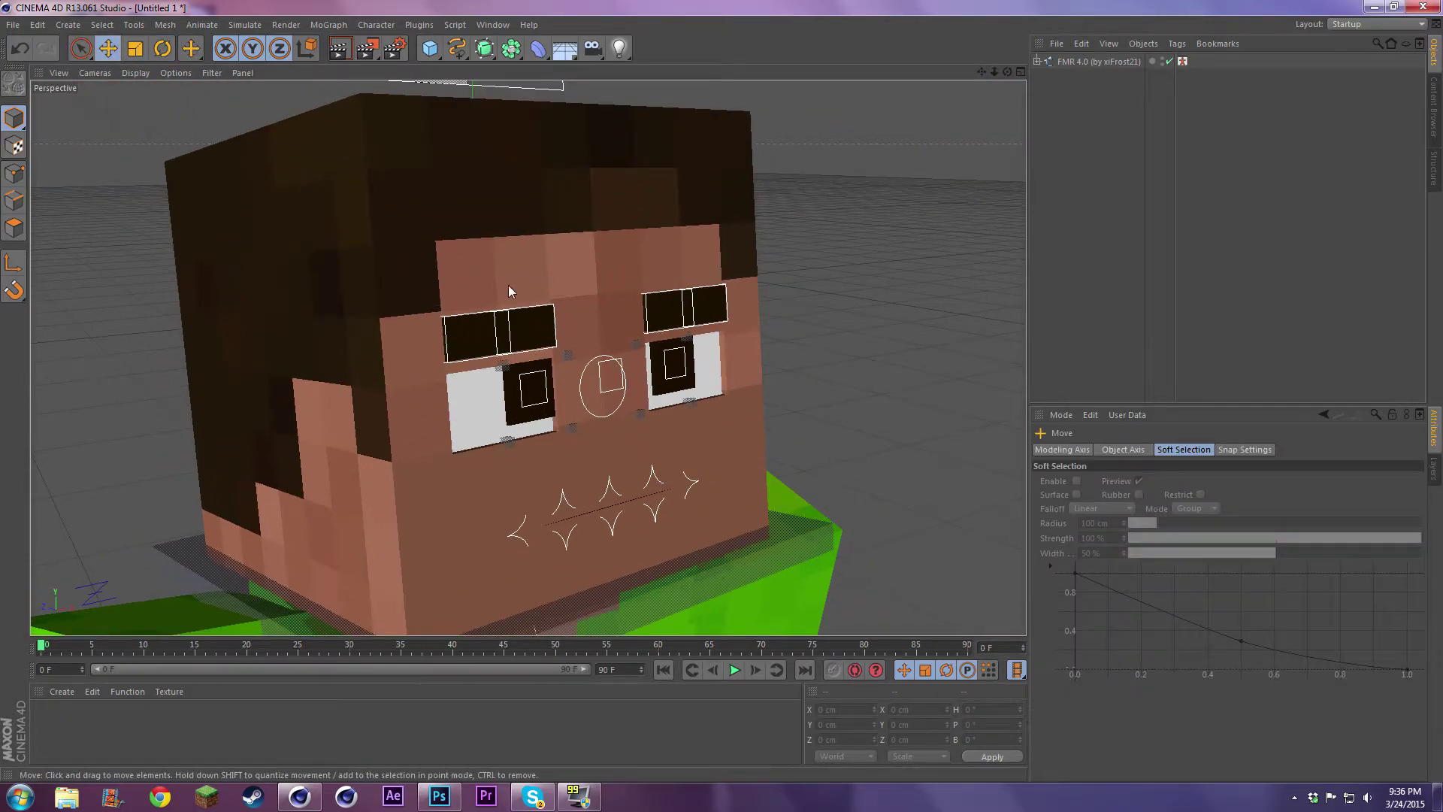
left_click(512, 332)
mouse_move(554, 240)
left_mouse_down()
mouse_move(565, 227)
mouse_move(564, 252)
mouse_move(576, 227)
left_mouse_up()
left_click(699, 301)
left_click_drag(729, 220, 714, 210)
key("ctrl+z")
key("ctrl+z")
key("ctrl+z")
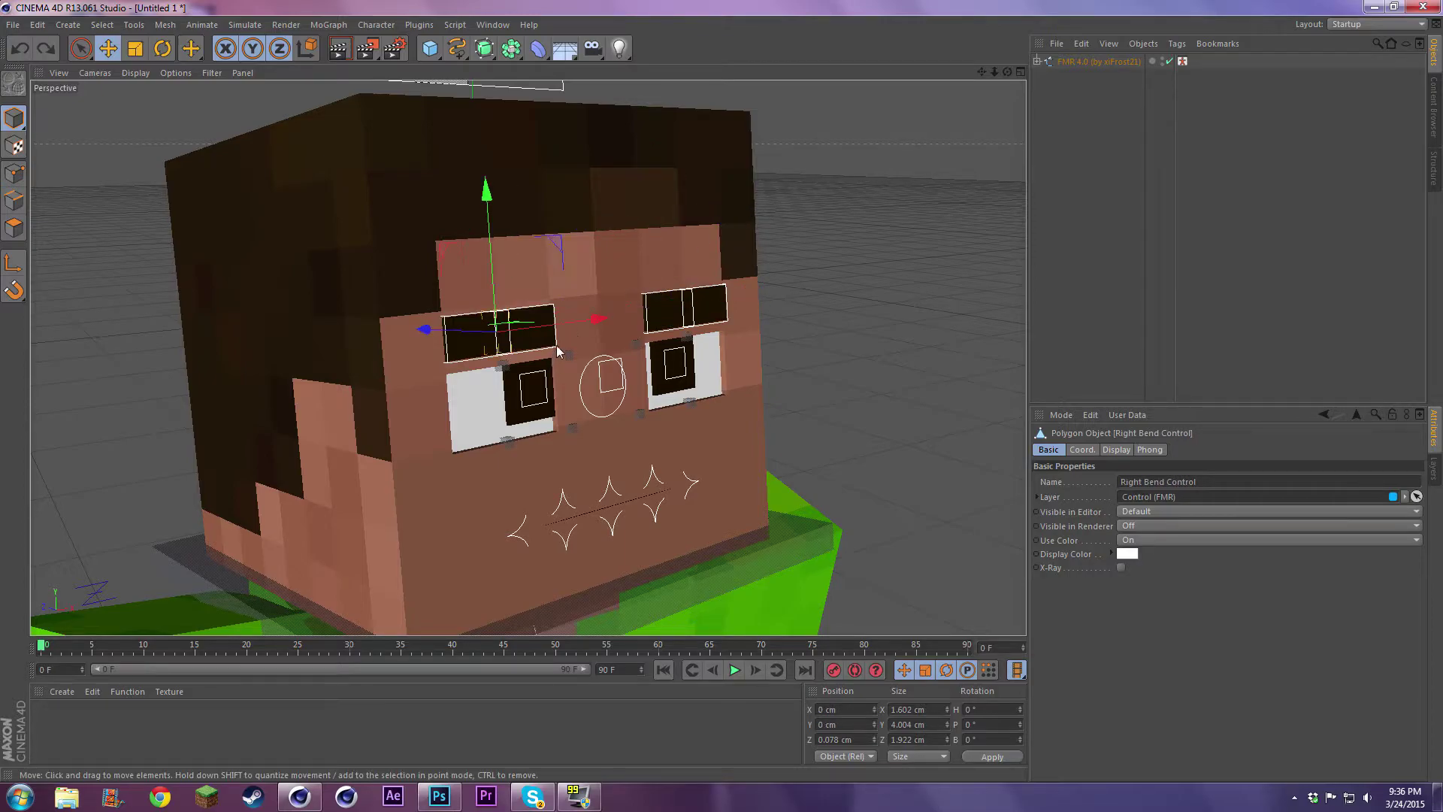
- Rotate the Right Eyebrow Control to a bank of about 2.6° and select the Left Eyebrow Control
left_click(557, 342)
key("r")
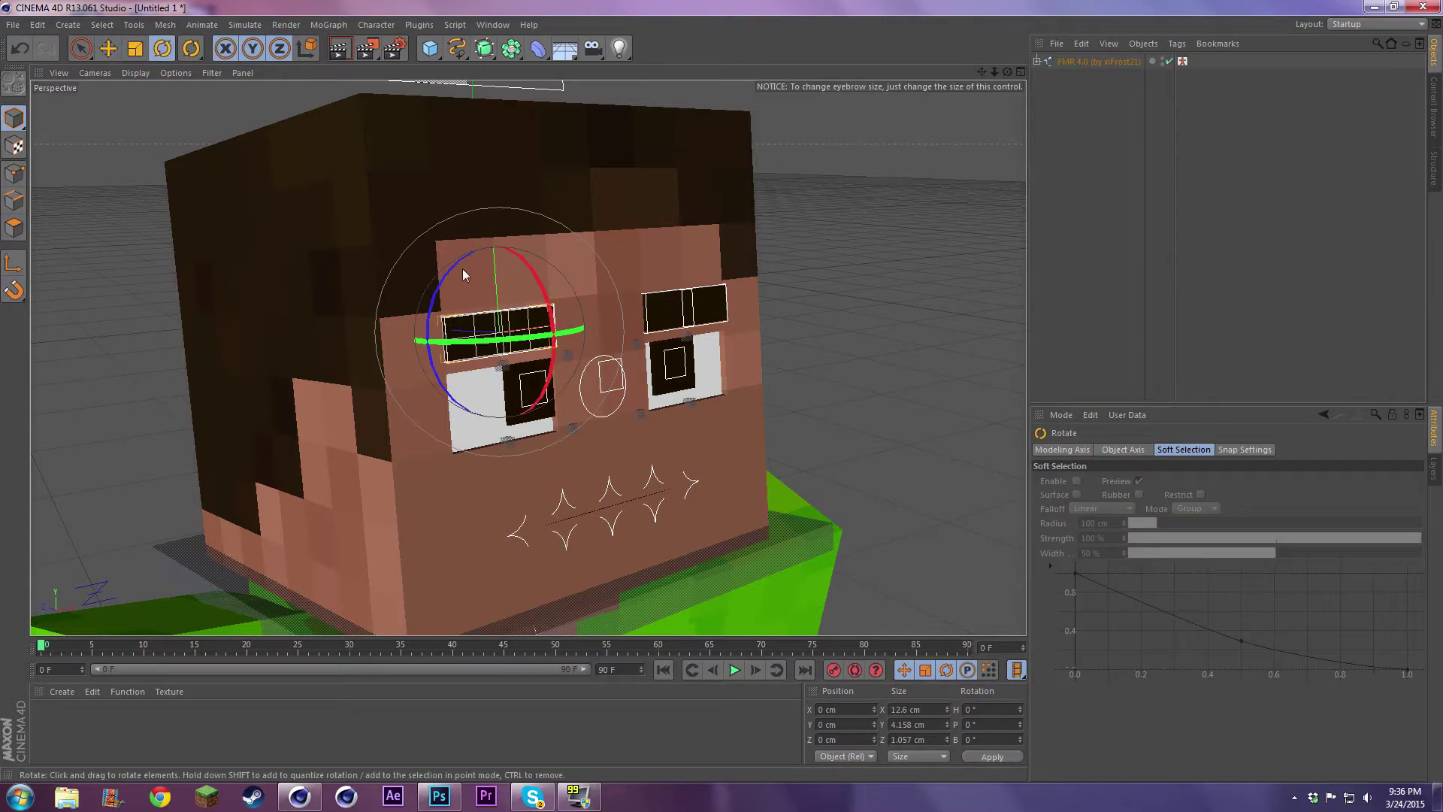
left_click_drag(451, 269, 454, 274)
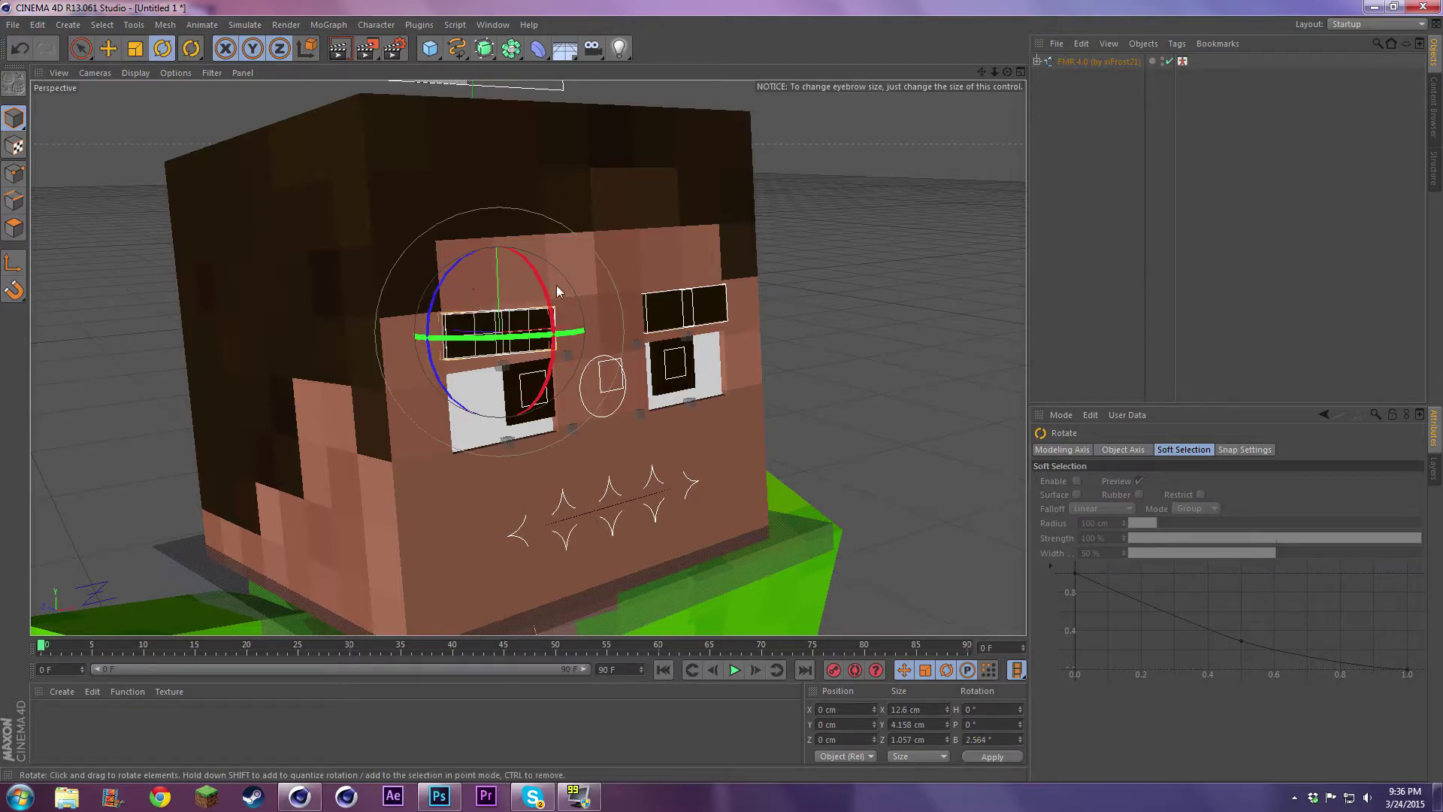
left_click(651, 308)
left_click(648, 304)
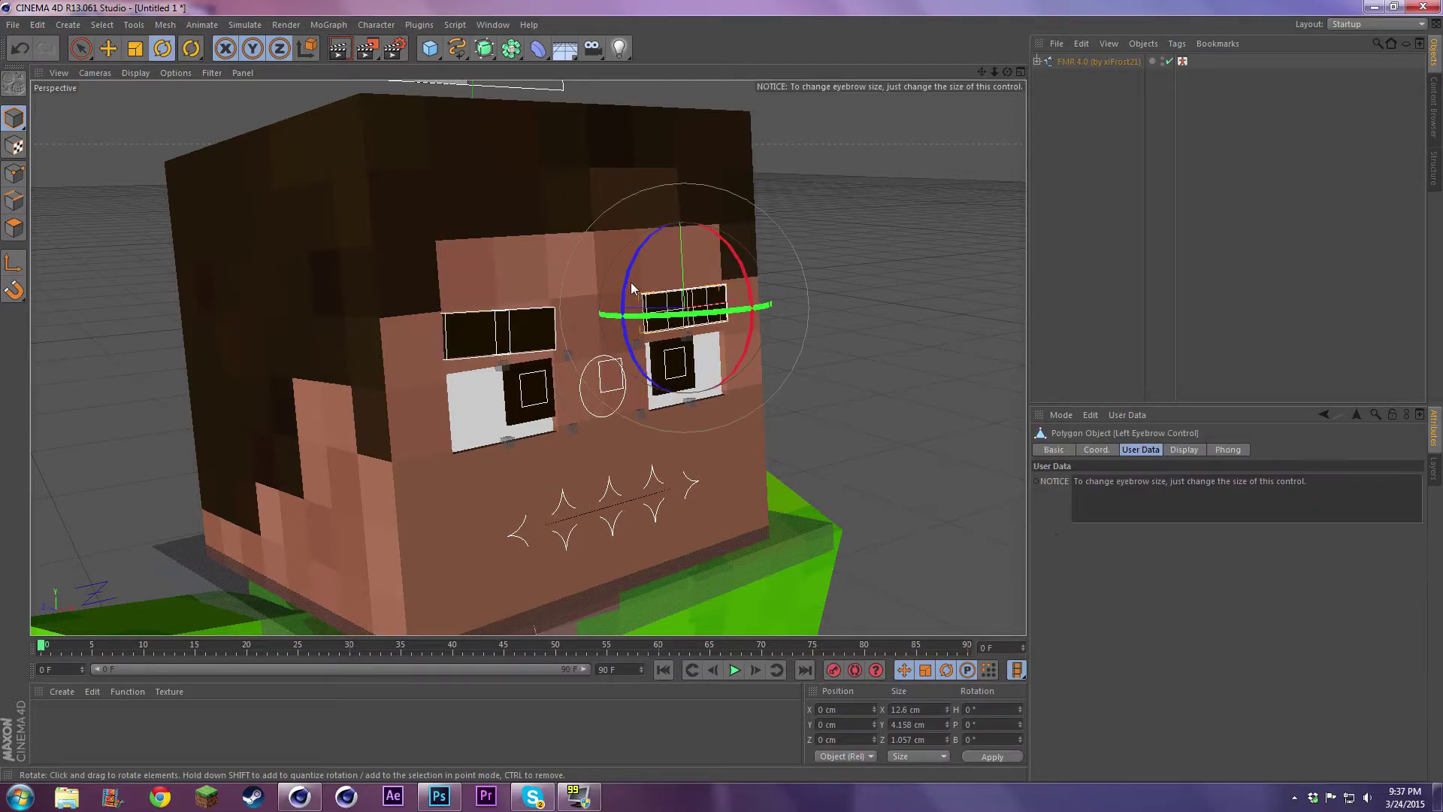
left_click_drag(1008, 71, 933, 121)
left_click(932, 120)
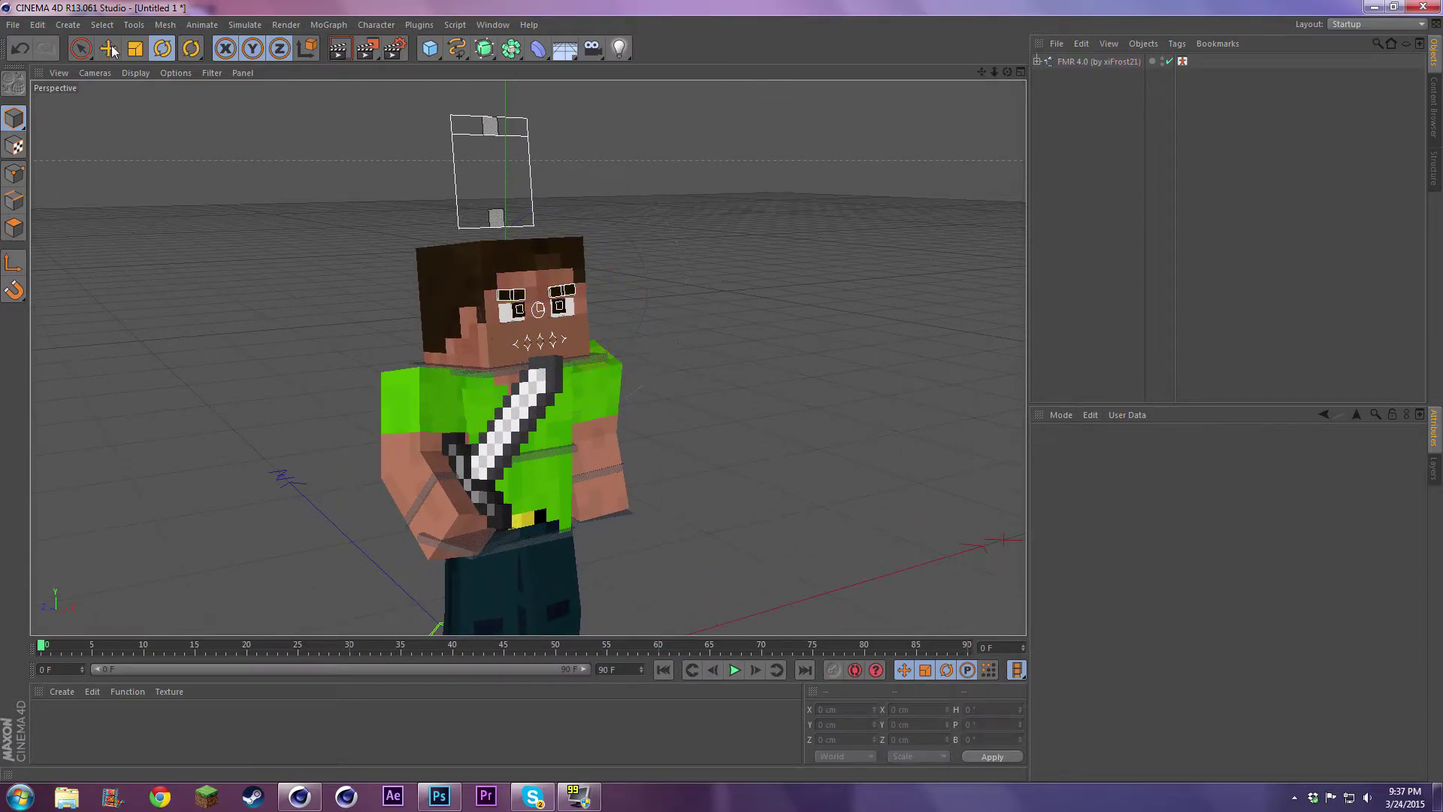
- Move the Expression Control above the head to about X -6.3 cm to make the rig frown
key("e")
left_click(526, 129)
mouse_move(560, 130)
left_mouse_down()
mouse_move(650, 115)
mouse_move(553, 130)
left_mouse_up()
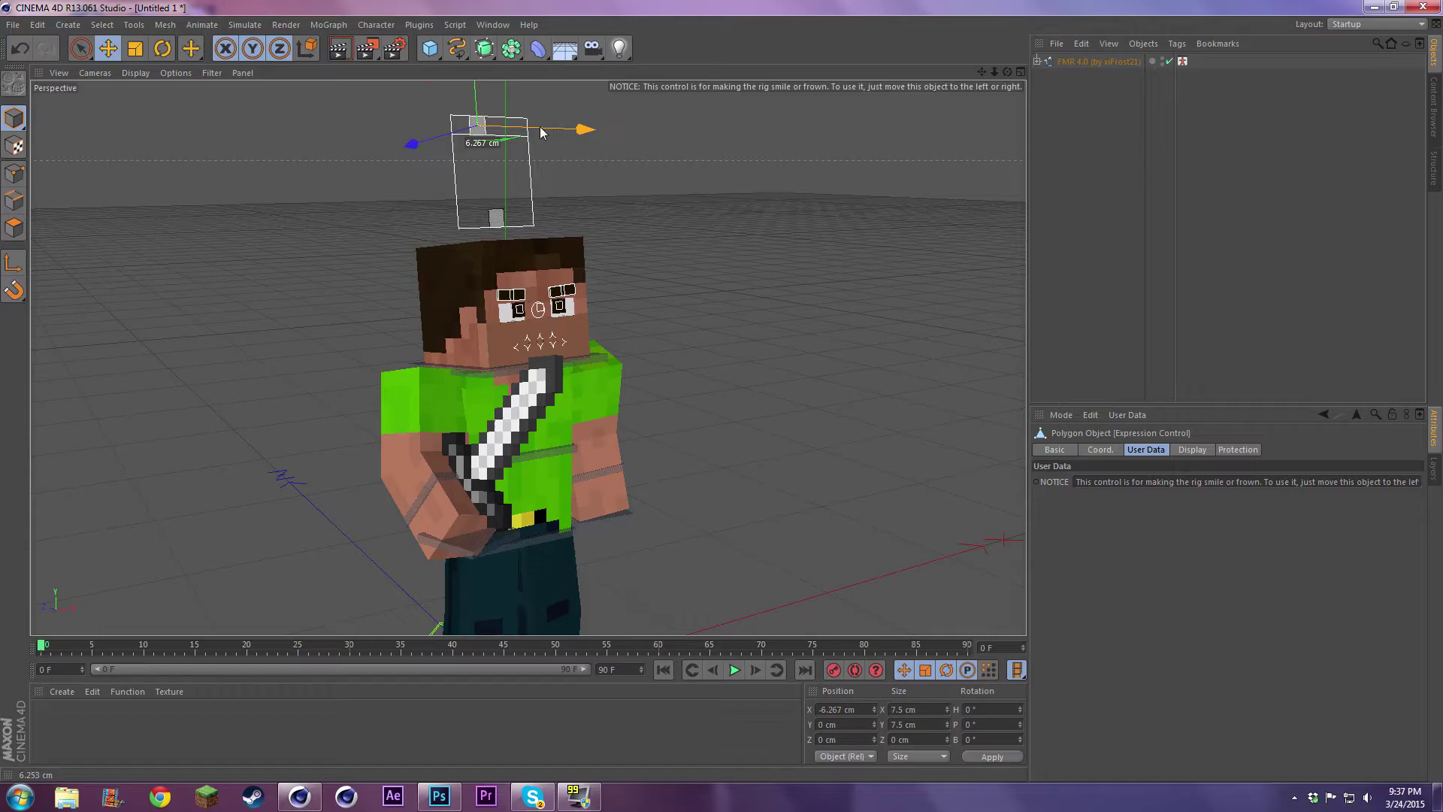
- Open the mouth by moving its control to about X 4.2 cm, Y 8.6 cm, and rotate it to about -2.3° bank
left_click(498, 215)
left_click_drag(556, 138, 561, 121)
key("r")
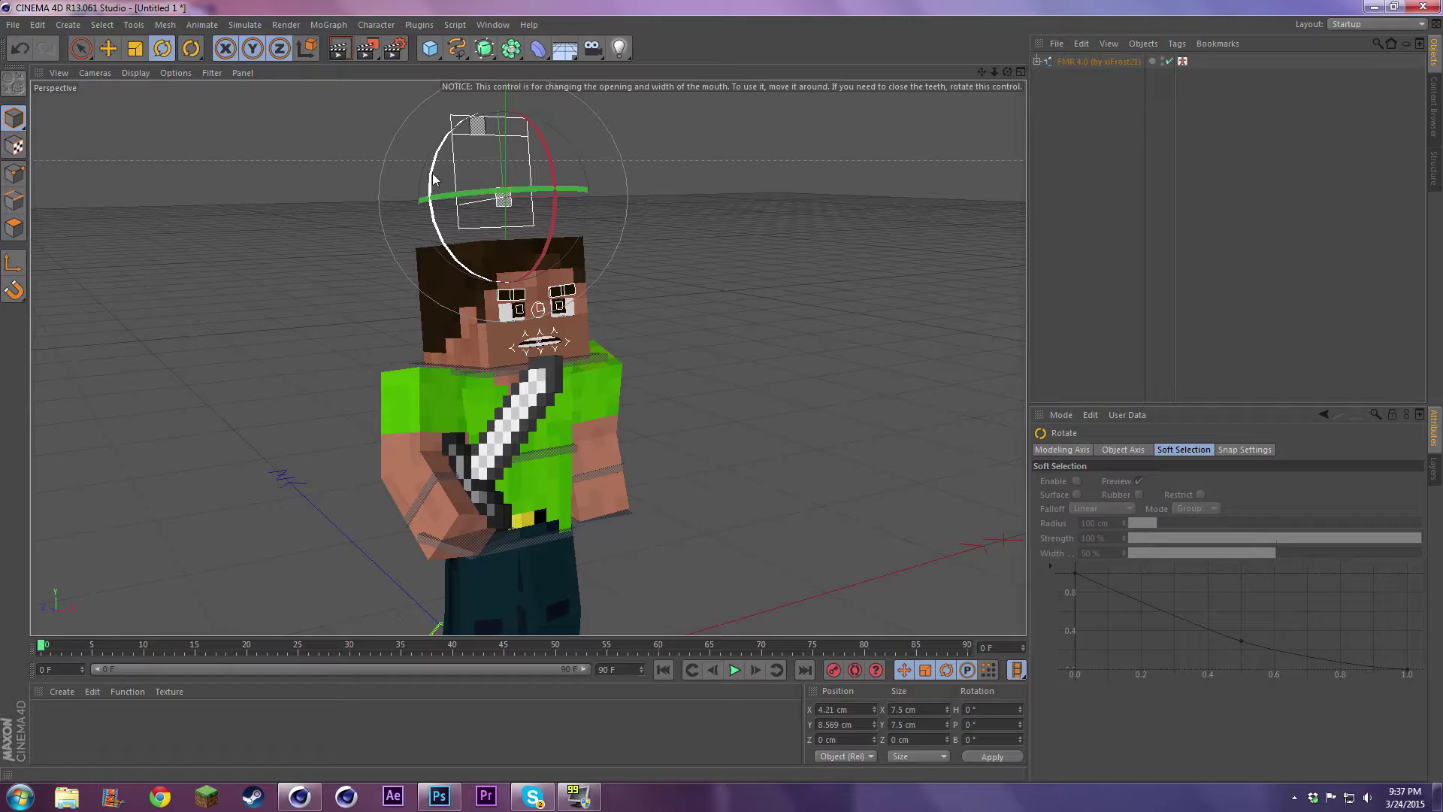
left_click_drag(435, 170, 438, 190)
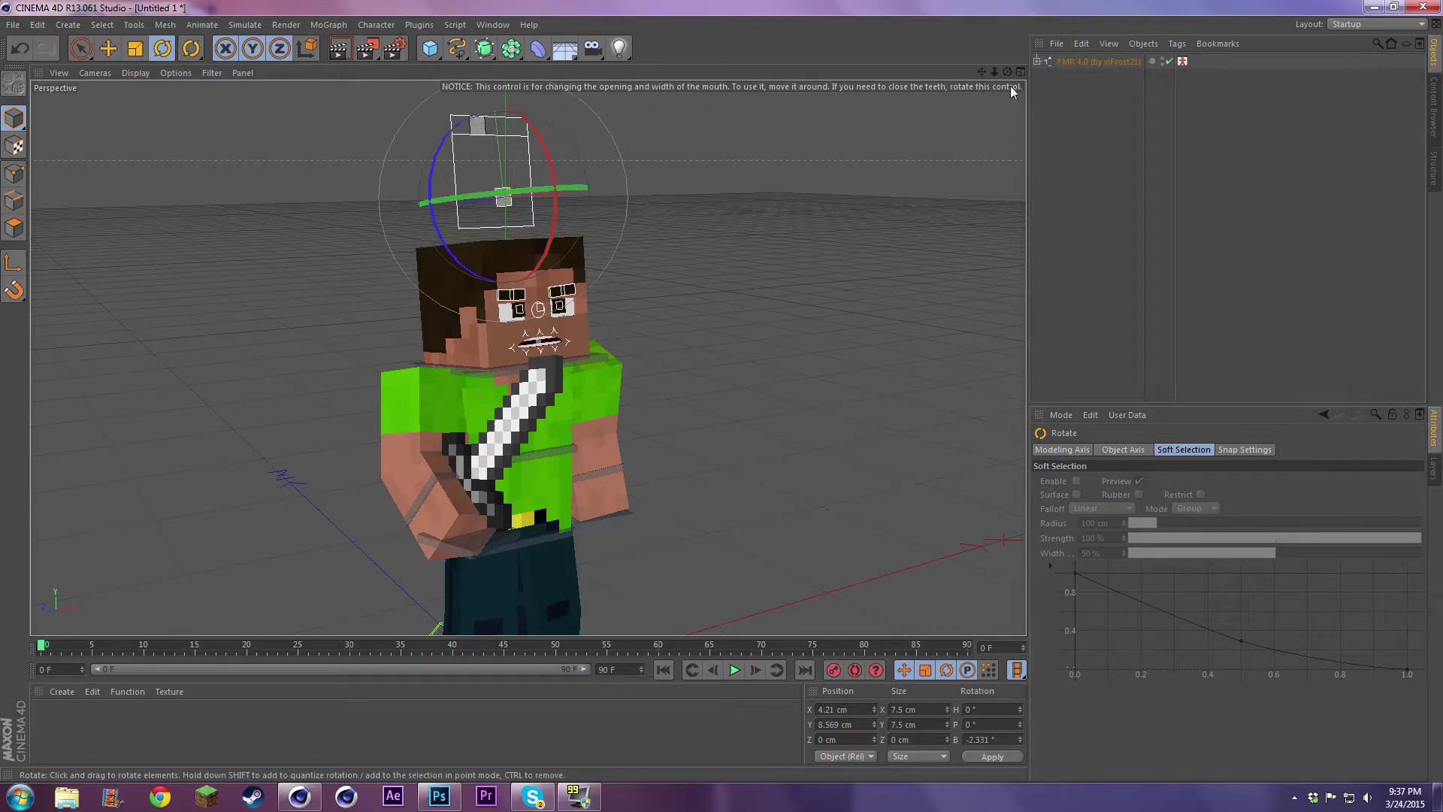
- Frame the full character, add a camera from that view, look through it, and record a keyframe for it at frame 0
middle_click_drag(517, 478, 529, 359, "alt")
mouse_move(982, 71)
left_mouse_down()
mouse_move(1000, 72)
mouse_move(980, 64)
left_mouse_up()
left_click(842, 132)
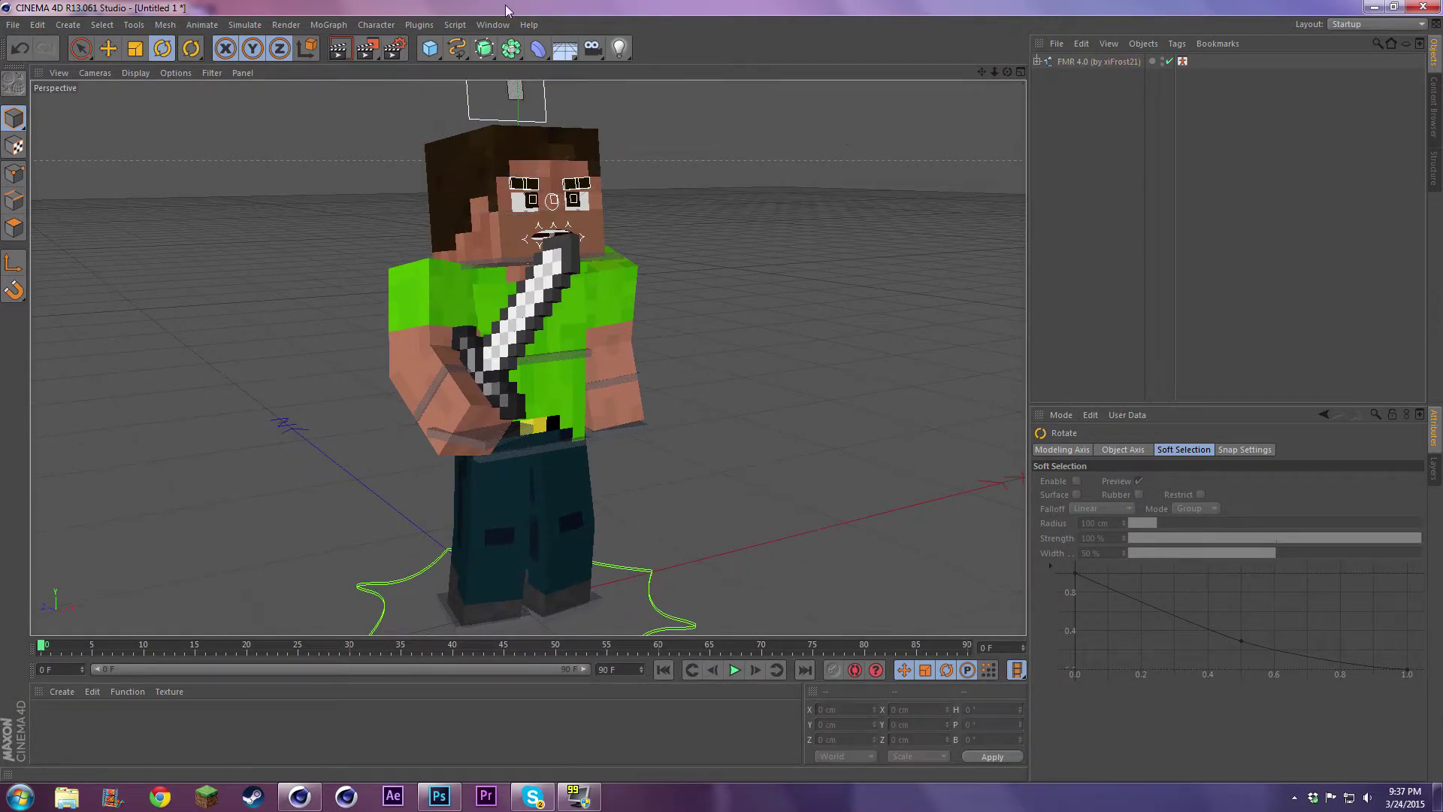
left_click_drag(598, 50, 670, 60)
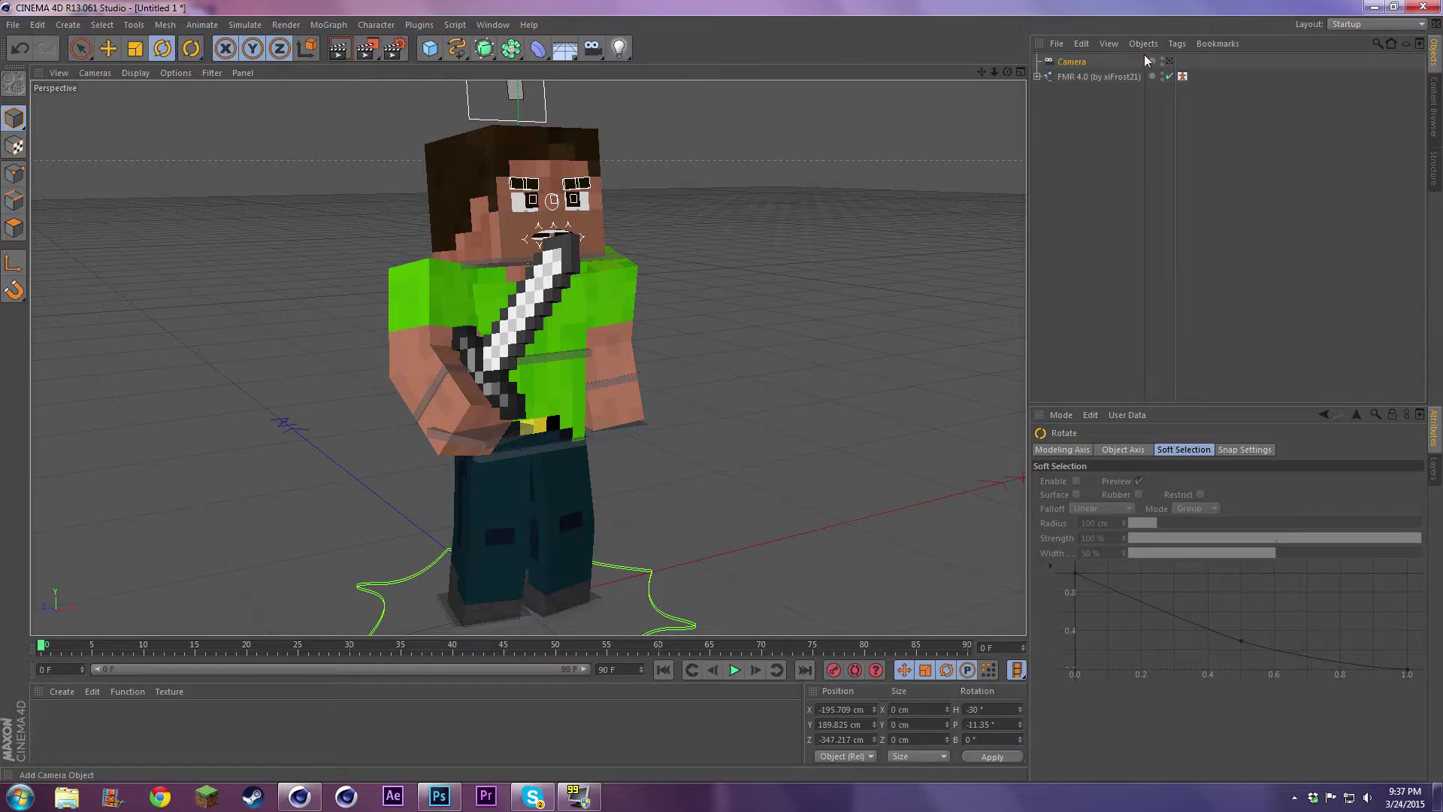
left_click(1170, 62)
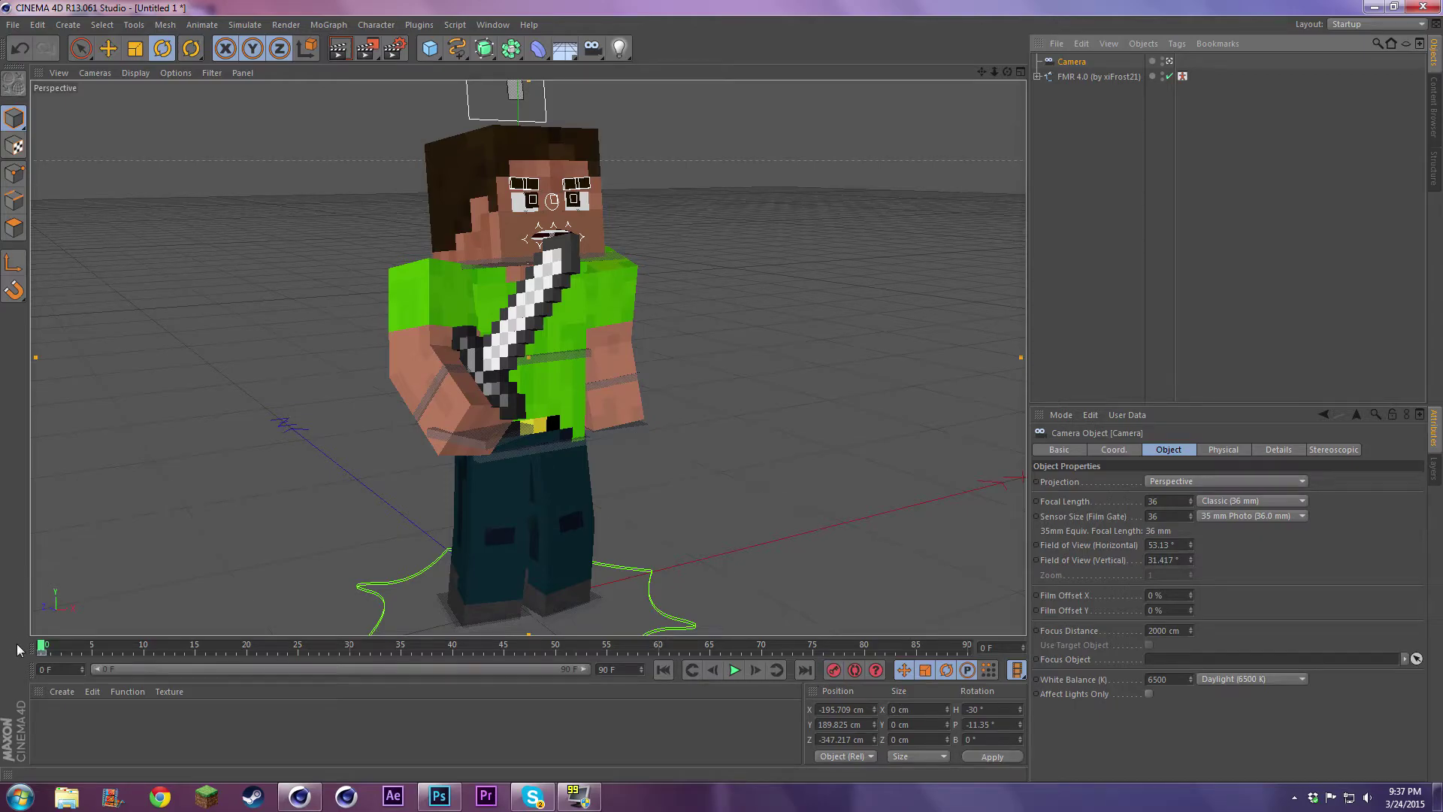
left_click(41, 657)
left_click(832, 668)
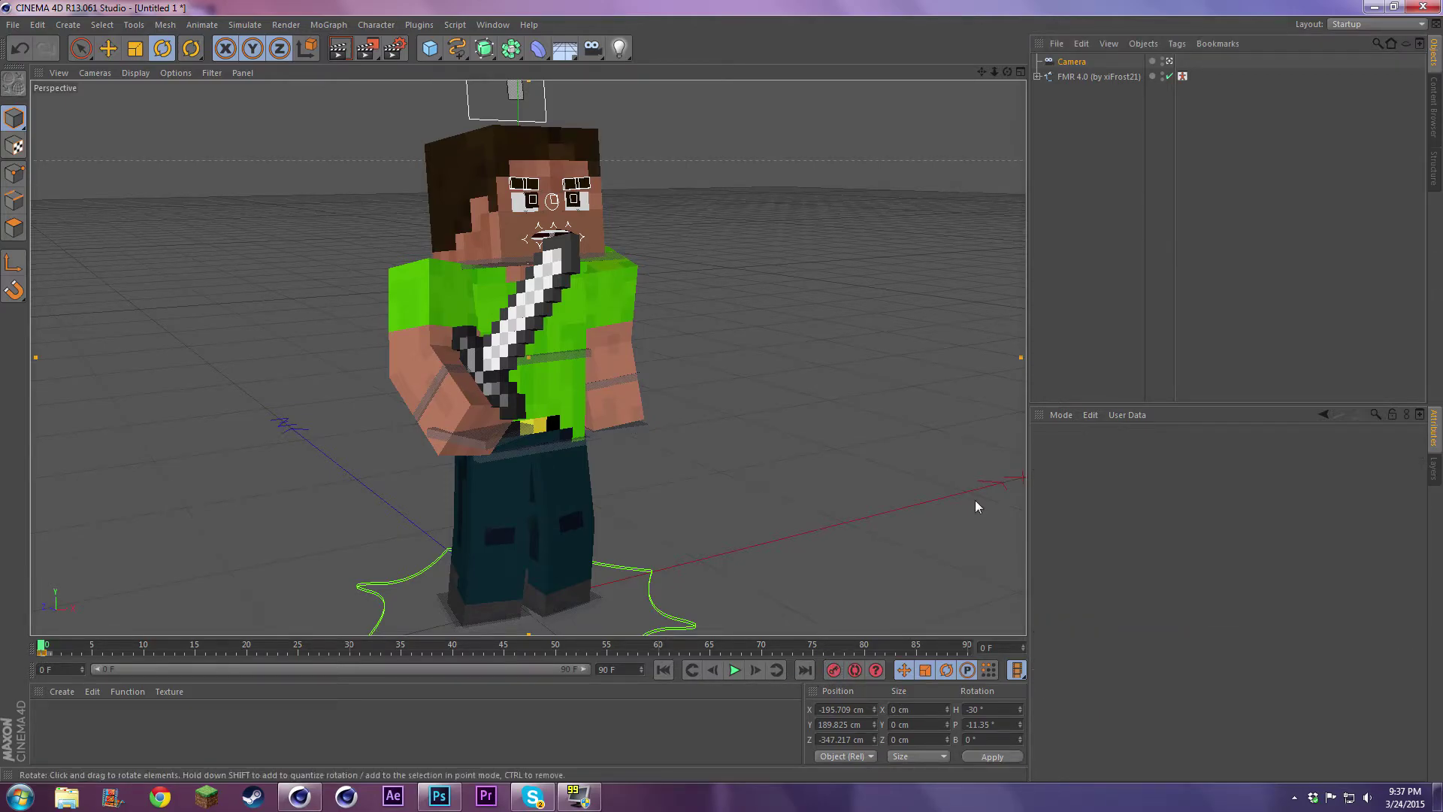
- Compare the camera's view with the free perspective view, ending outside the camera
left_click(1128, 172)
left_click(1072, 62)
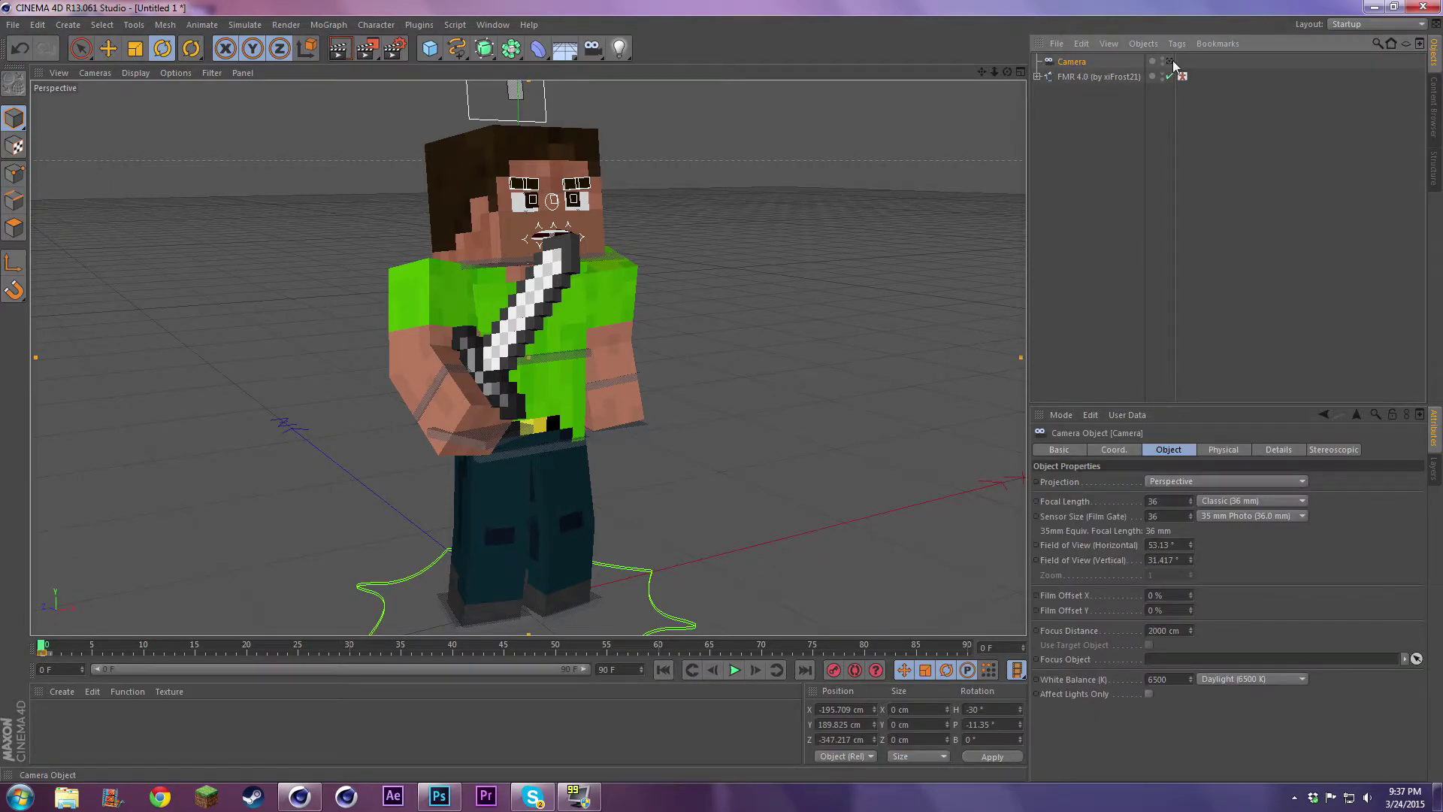
left_click_drag(994, 72, 962, 126)
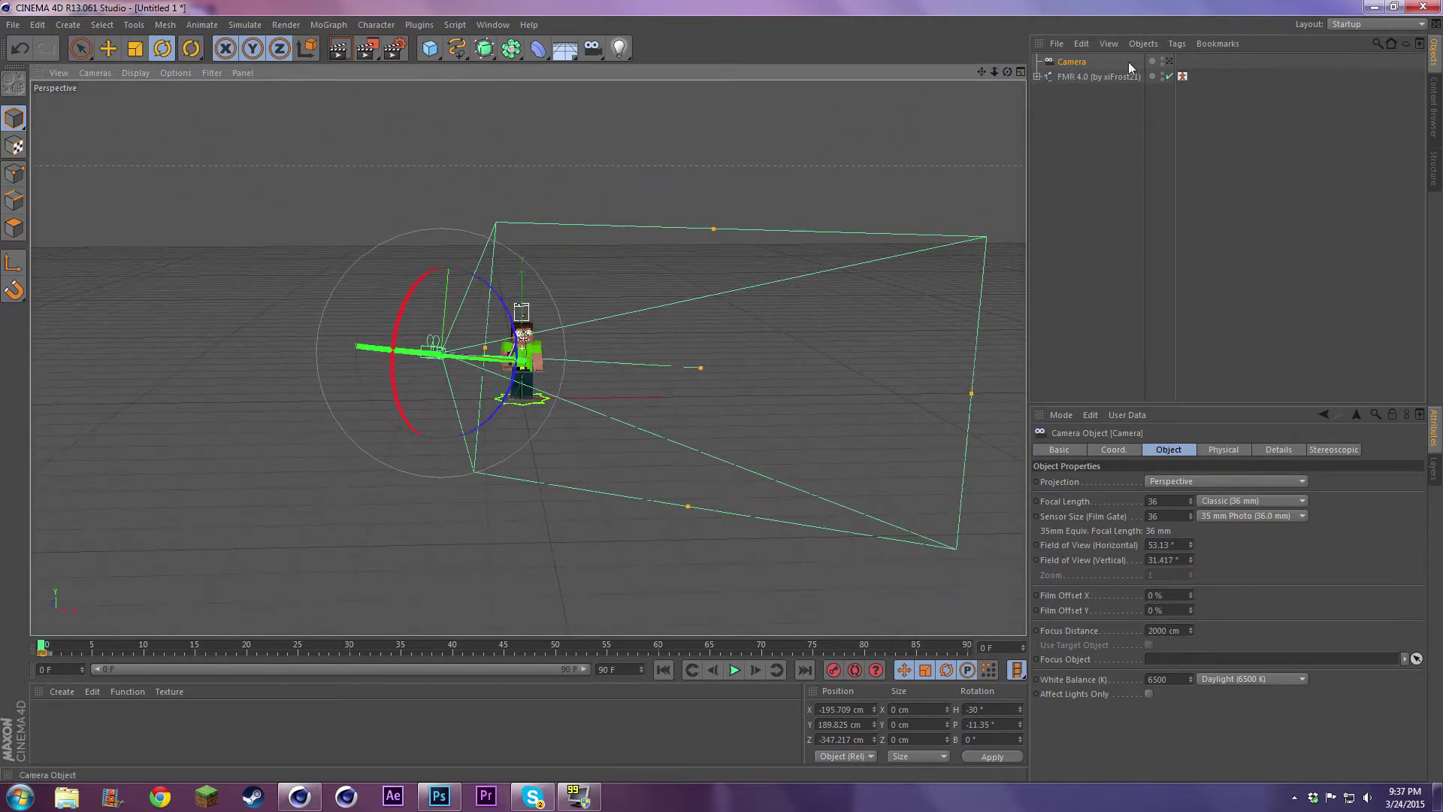
left_click(1170, 61)
left_click(1169, 61)
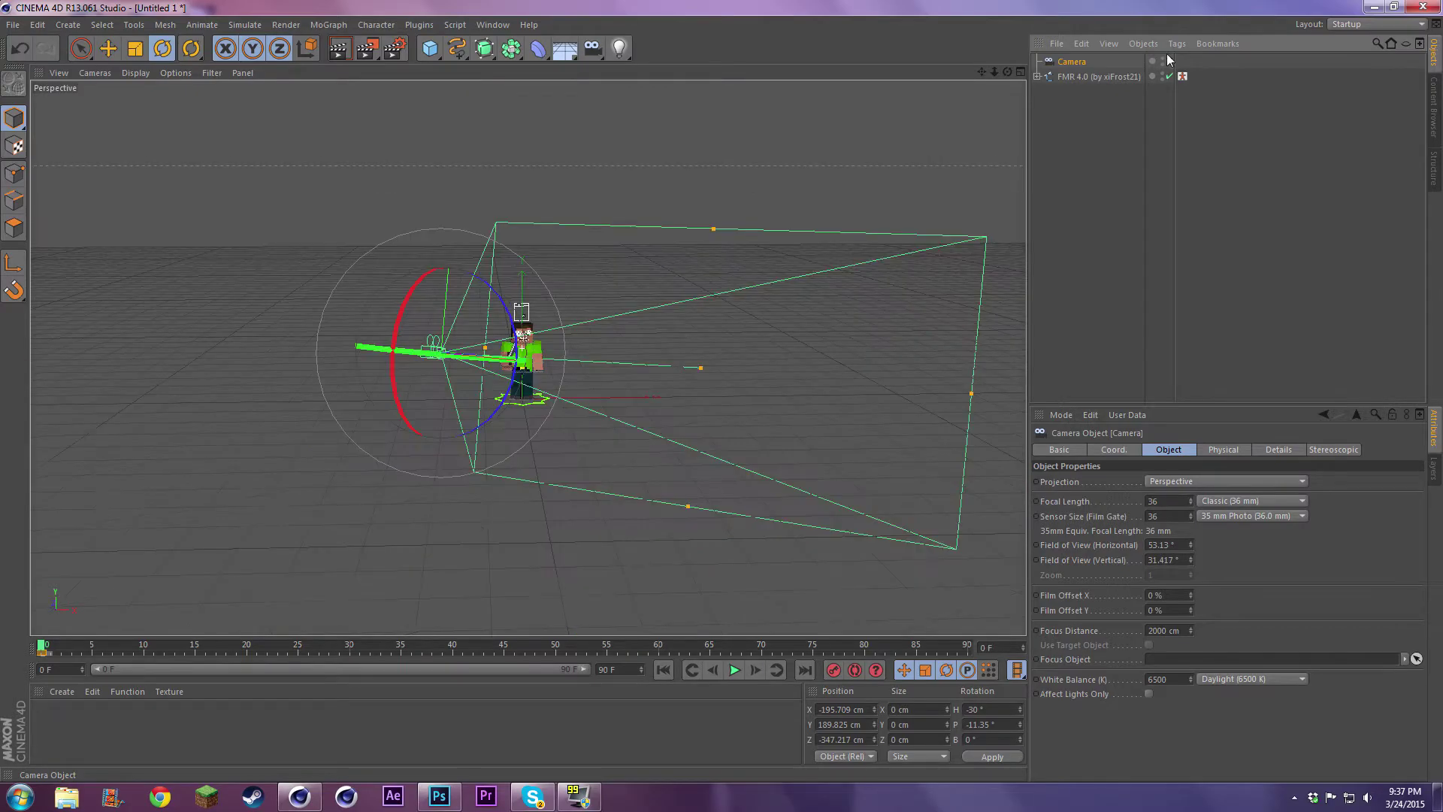
left_click(851, 93)
- Add an omni light and move it up and in front of the character to about X -1390, Y 1869, Z -2960 cm
left_click_drag(1008, 71, 833, 98)
left_click(623, 48)
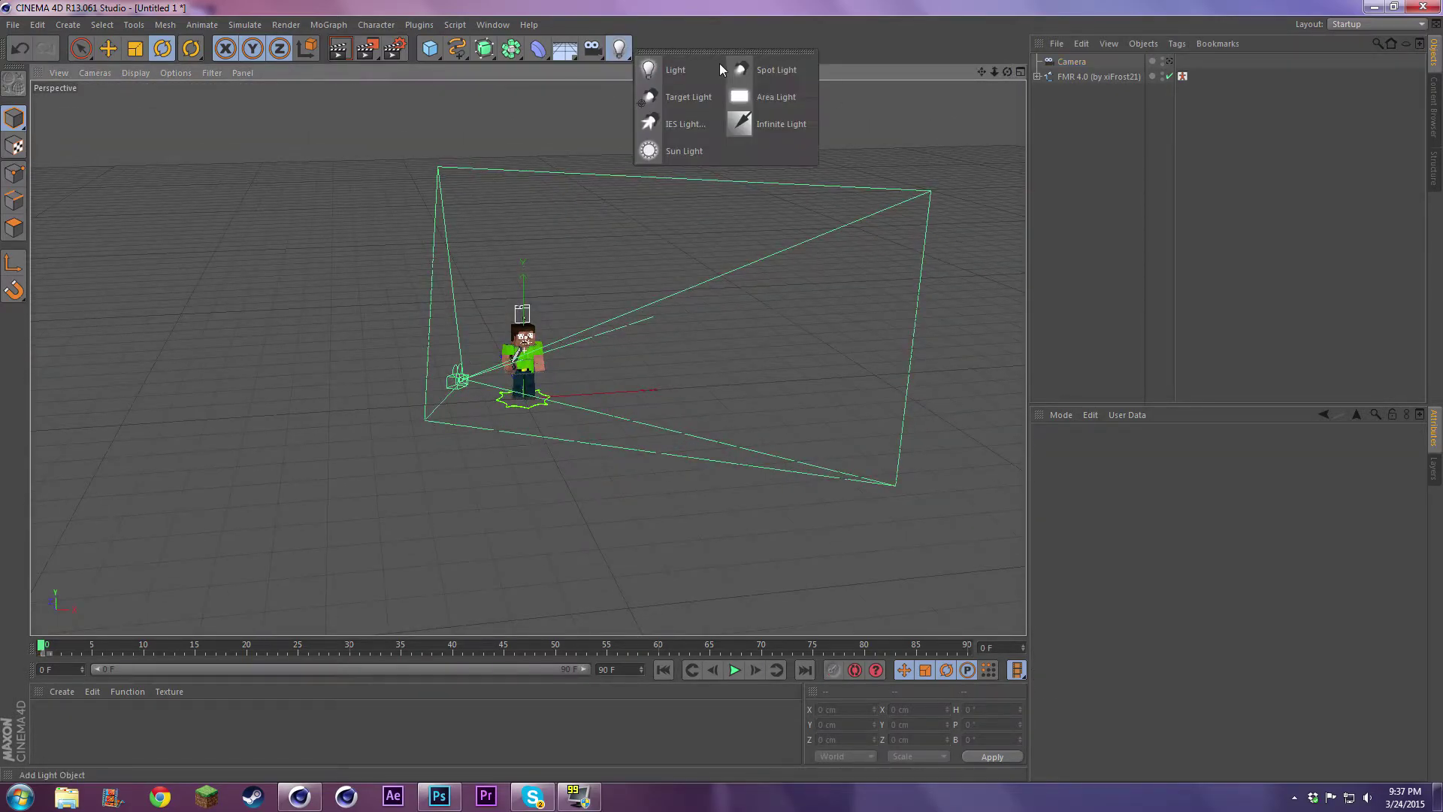
left_click(696, 69)
mouse_move(995, 72)
left_mouse_down()
mouse_move(1000, 90)
mouse_move(977, 84)
left_mouse_up()
left_click(102, 50)
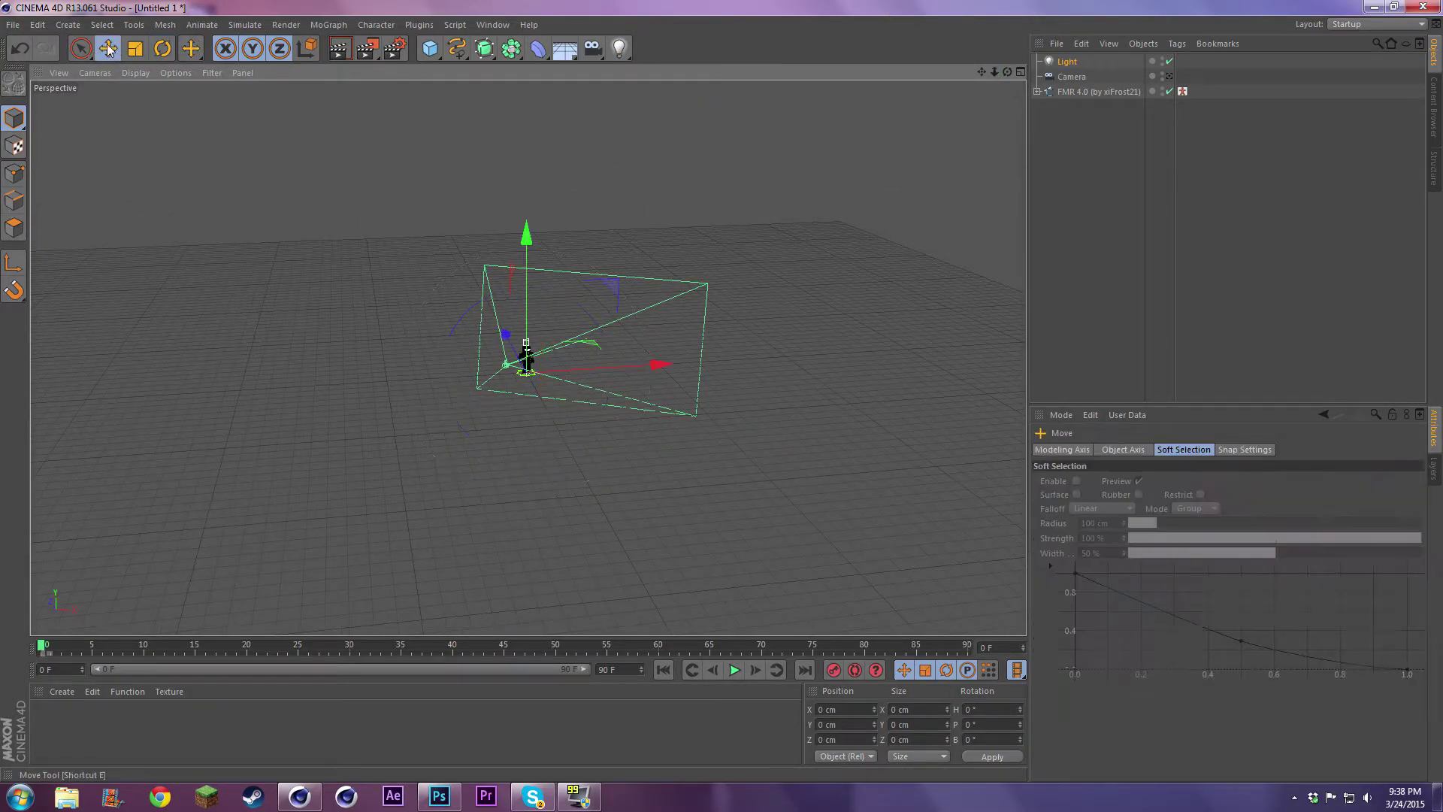
left_click_drag(592, 350, 340, 511)
left_click_drag(316, 489, 316, 428)
left_click_drag(995, 72, 910, 128)
left_click_drag(357, 91, 409, 72)
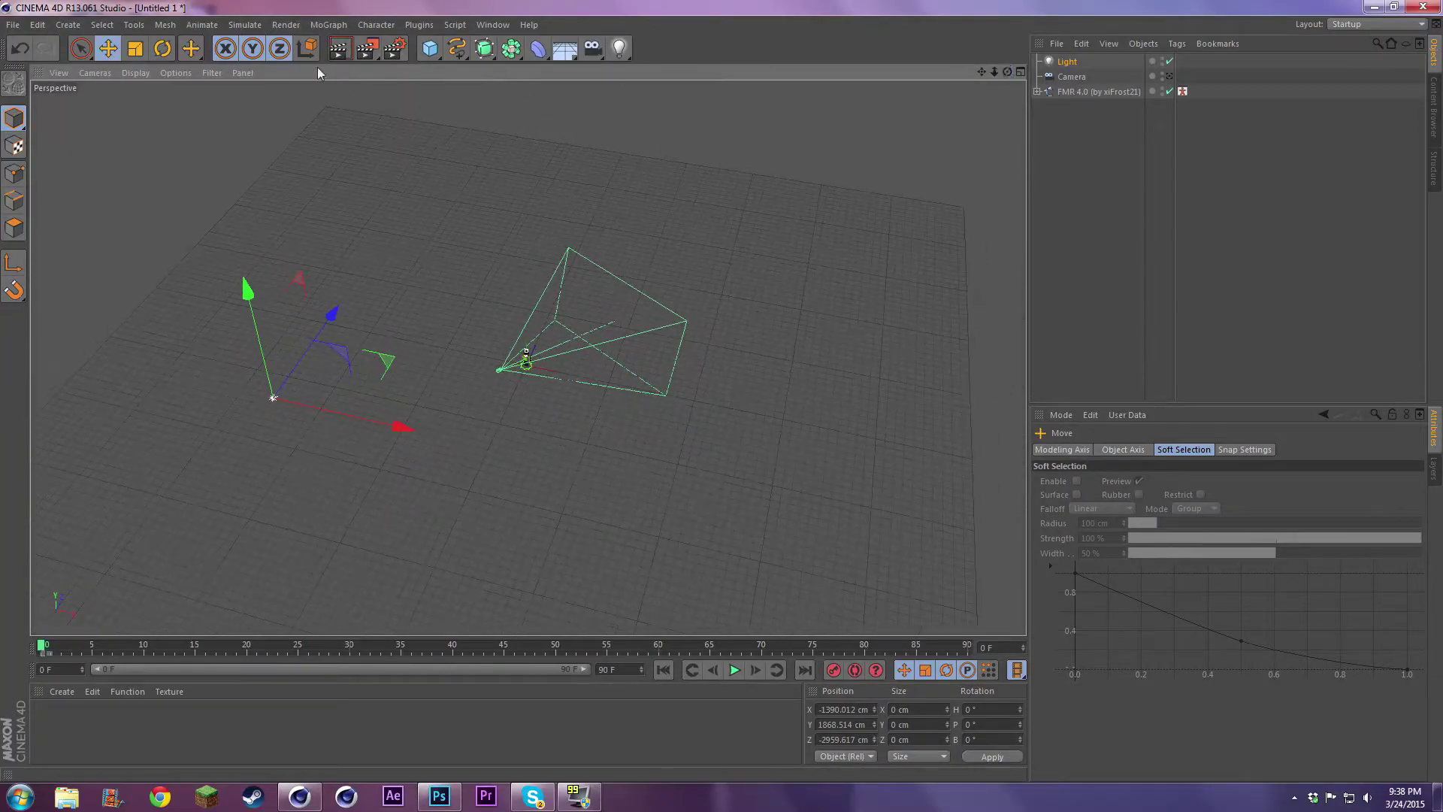
- Move the light to about Y 2293 cm, Z -3654 cm and check the lighting through the camera
left_click(1170, 77)
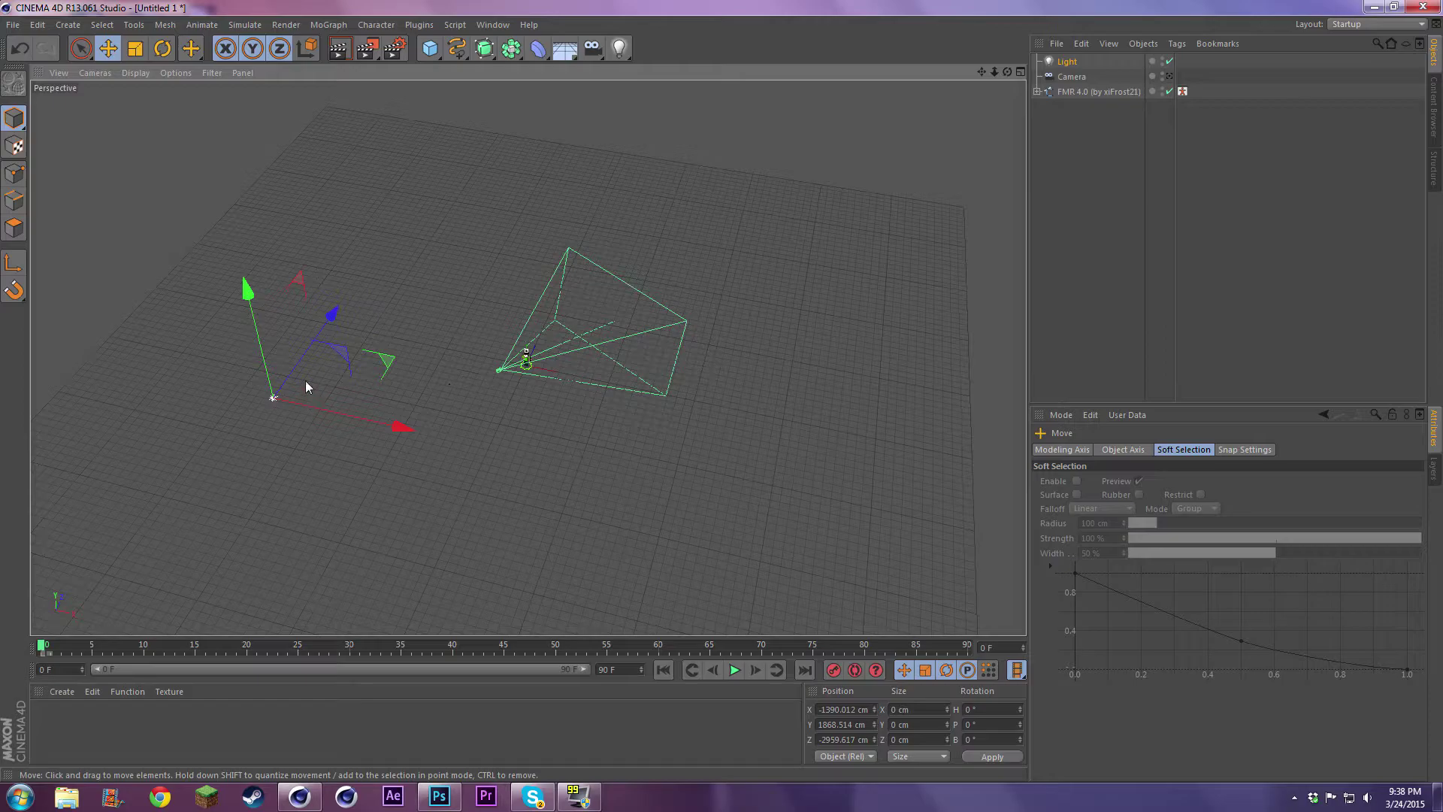
left_click_drag(1007, 72, 530, 364)
left_click_drag(399, 336, 400, 344)
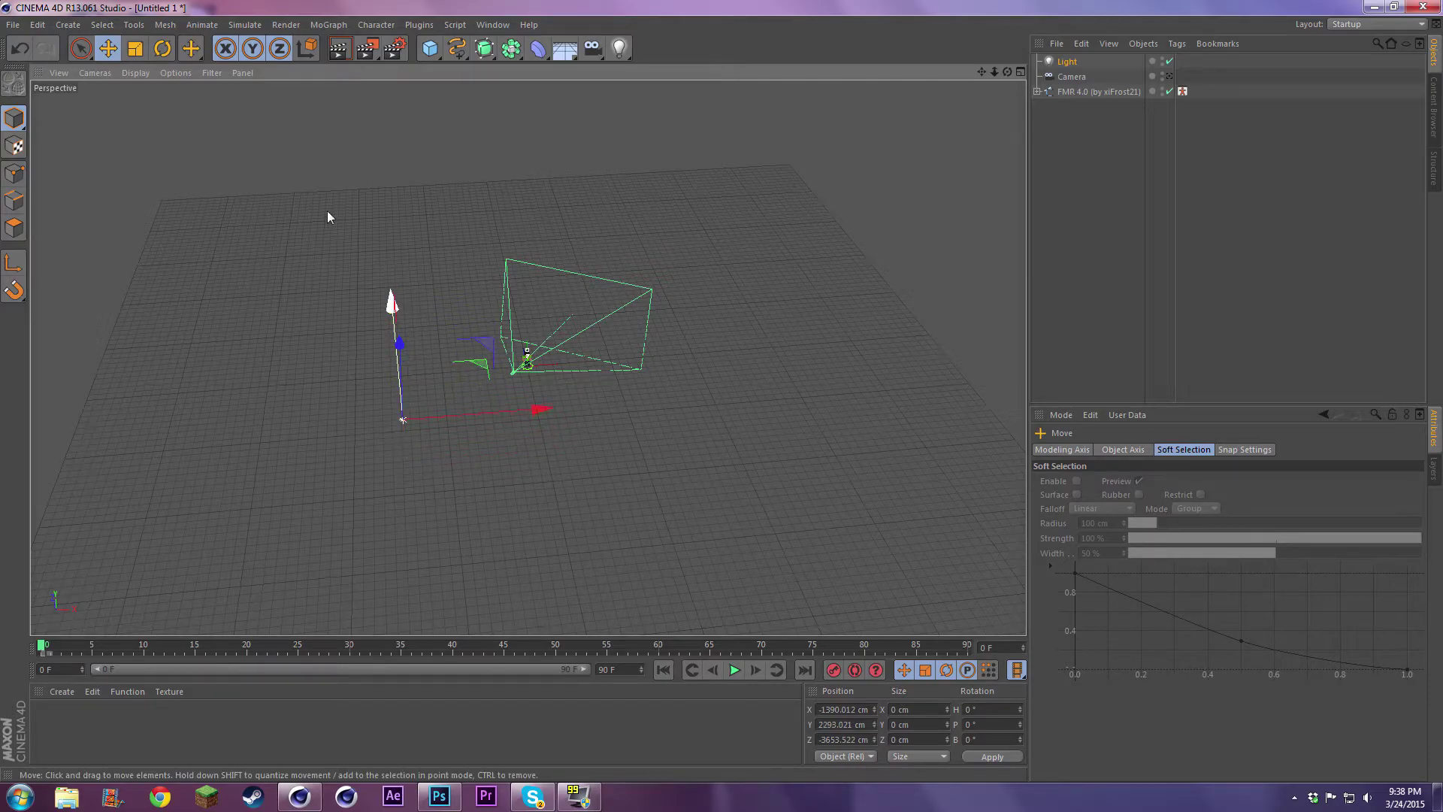
left_click(1170, 77)
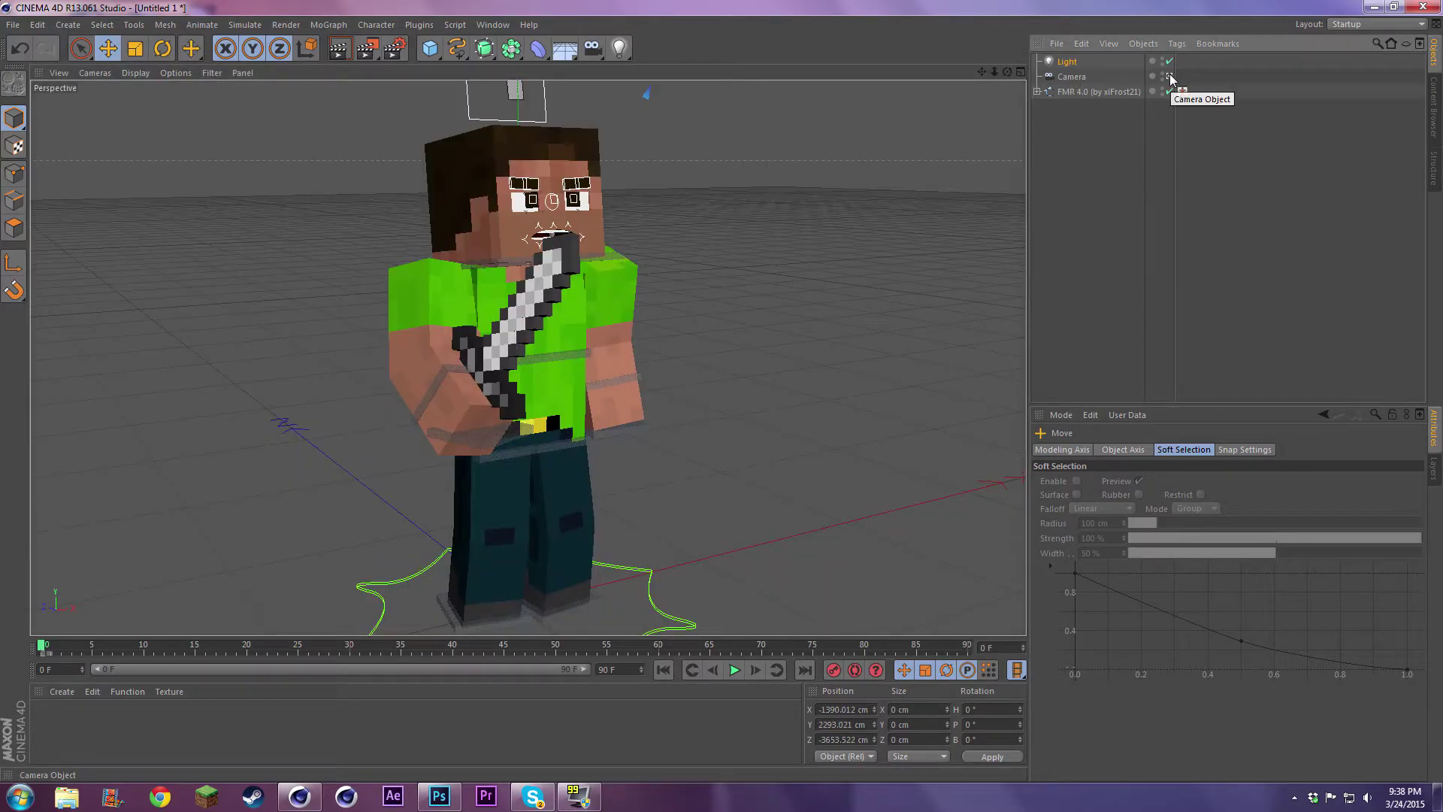
left_click(1169, 76)
- Check the light's effect through the camera and set its intensity to 110 %
left_click(1067, 62)
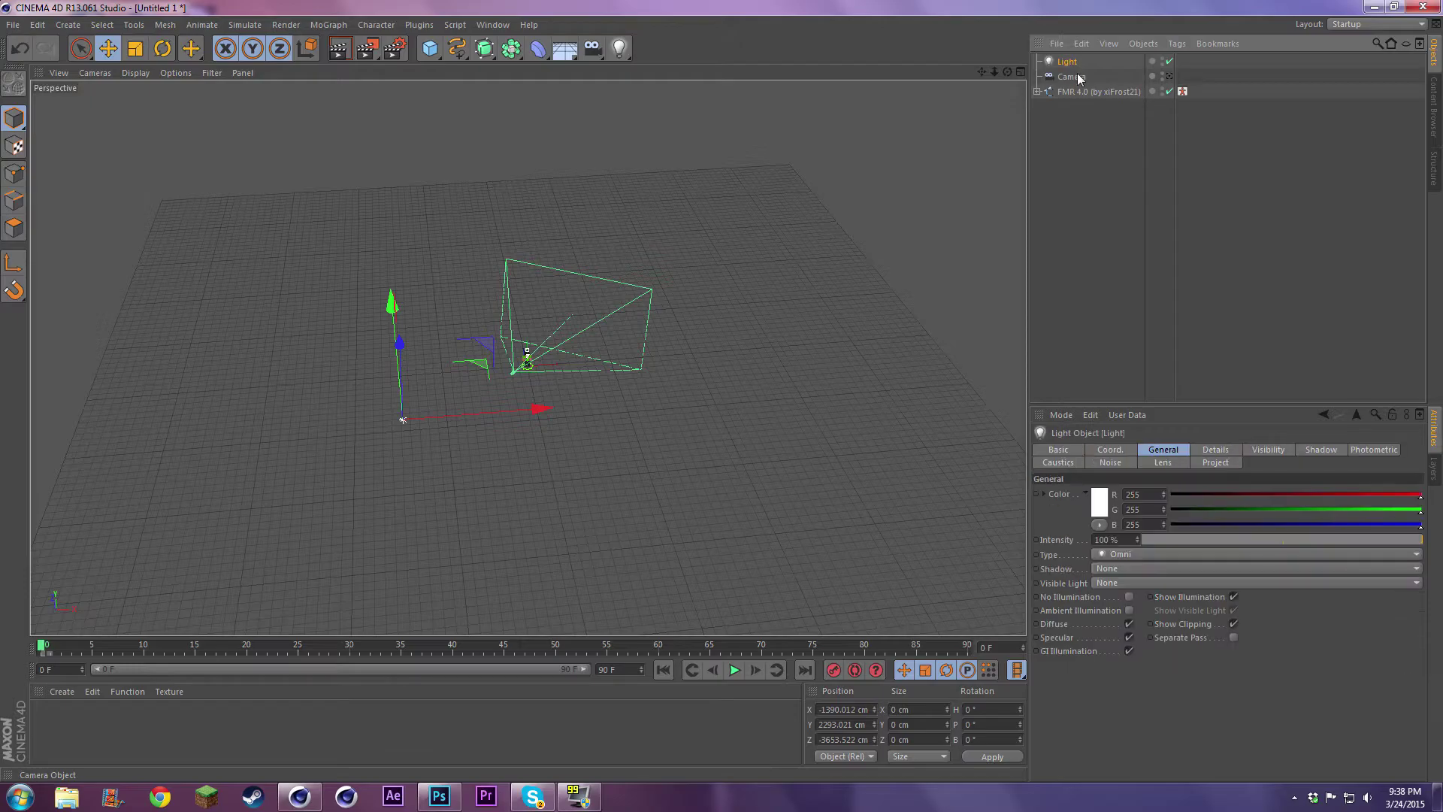
left_click(1171, 76)
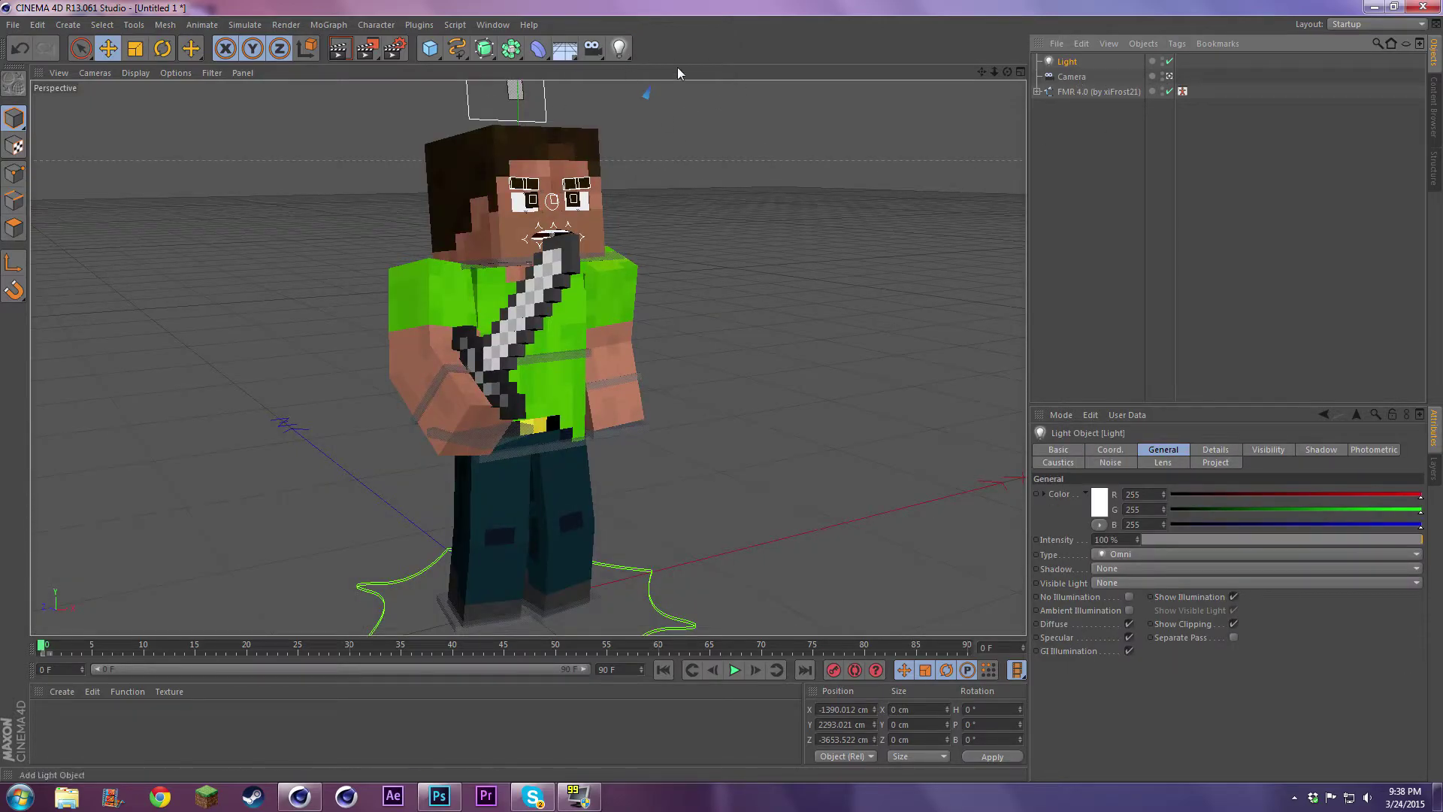
left_click(1170, 77)
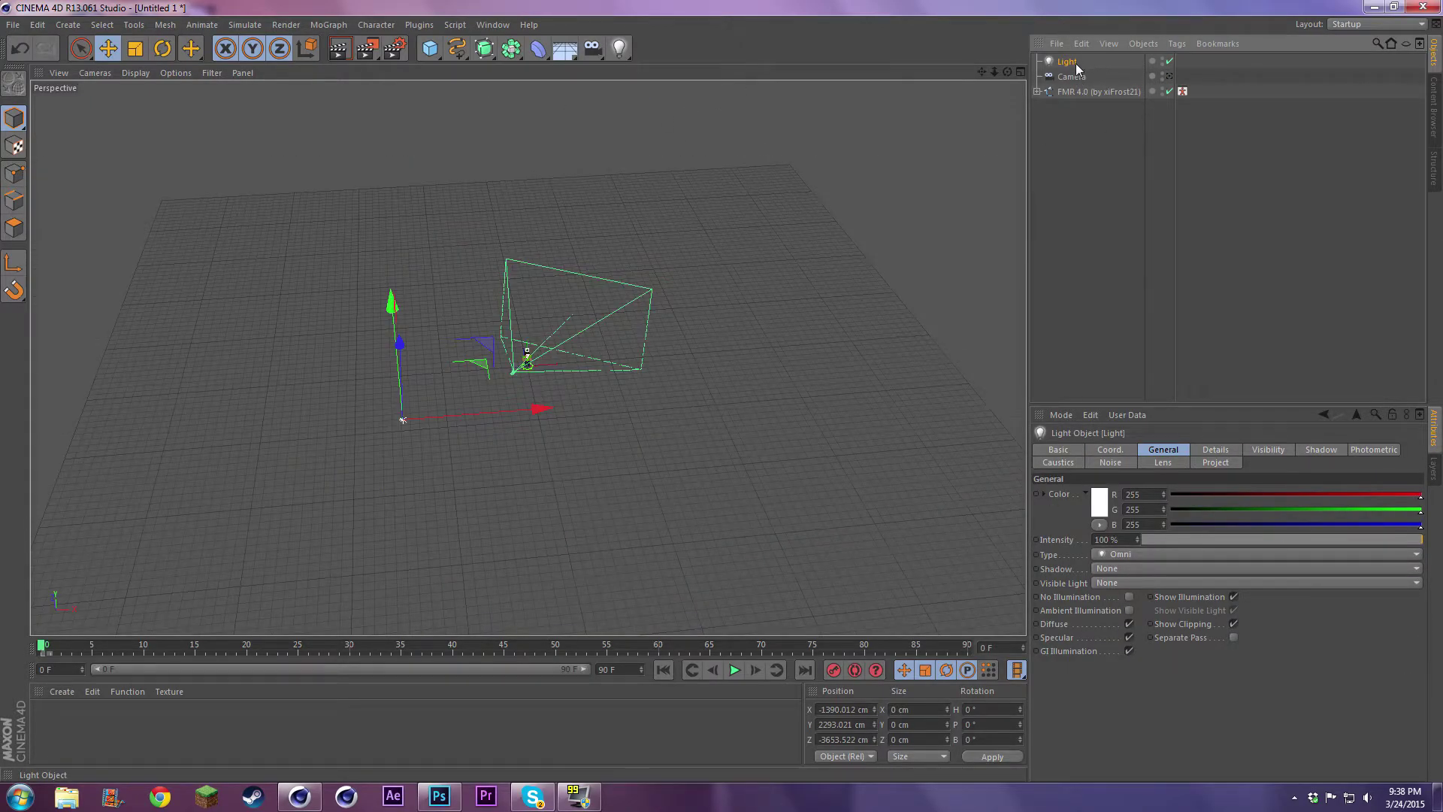
type("110")
key("Return")
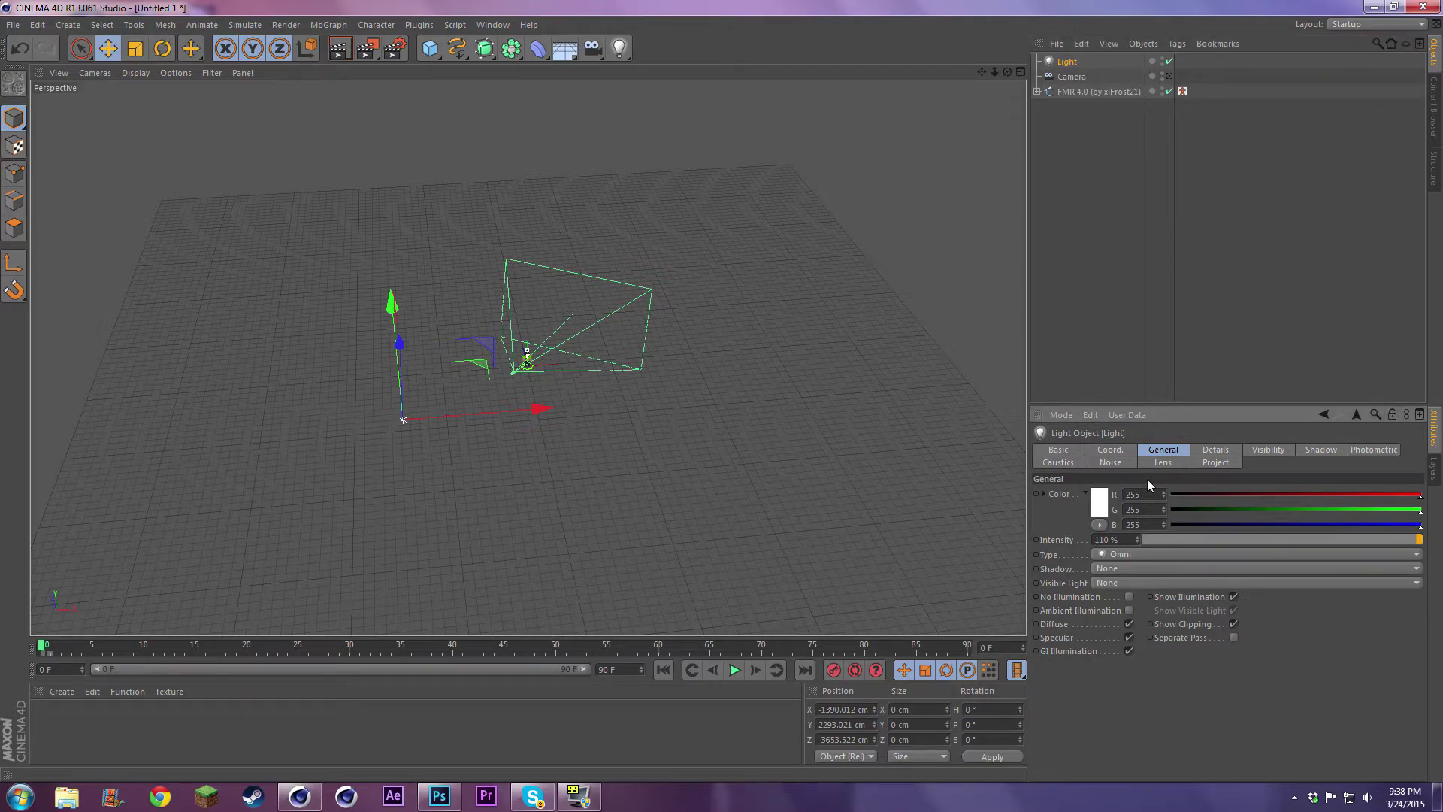
- Tint the light a pale warm orange with a hue of about 29°
left_click(1100, 502)
left_click_drag(1082, 445, 1036, 452)
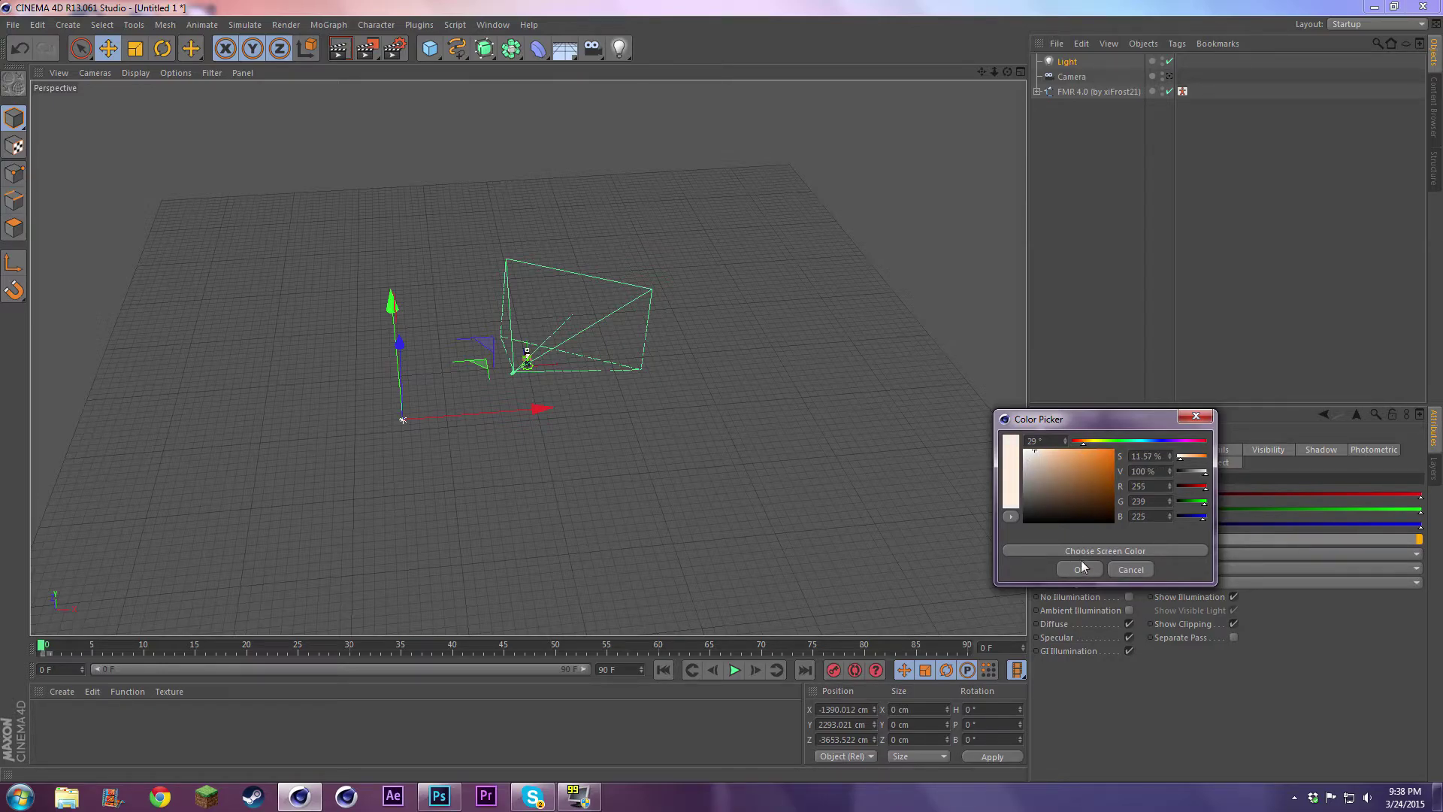
left_click_drag(1038, 454, 1040, 456)
left_click(1080, 569)
left_click(499, 182)
- Add a second omni light and place it below and behind the character at about X 2129, Y -2257, Z 1340 cm
left_click(620, 48)
left_click(680, 64)
left_click_drag(746, 285, 618, 279, "alt")
left_click_drag(648, 381, 861, 421)
left_click_drag(751, 288, 765, 470)
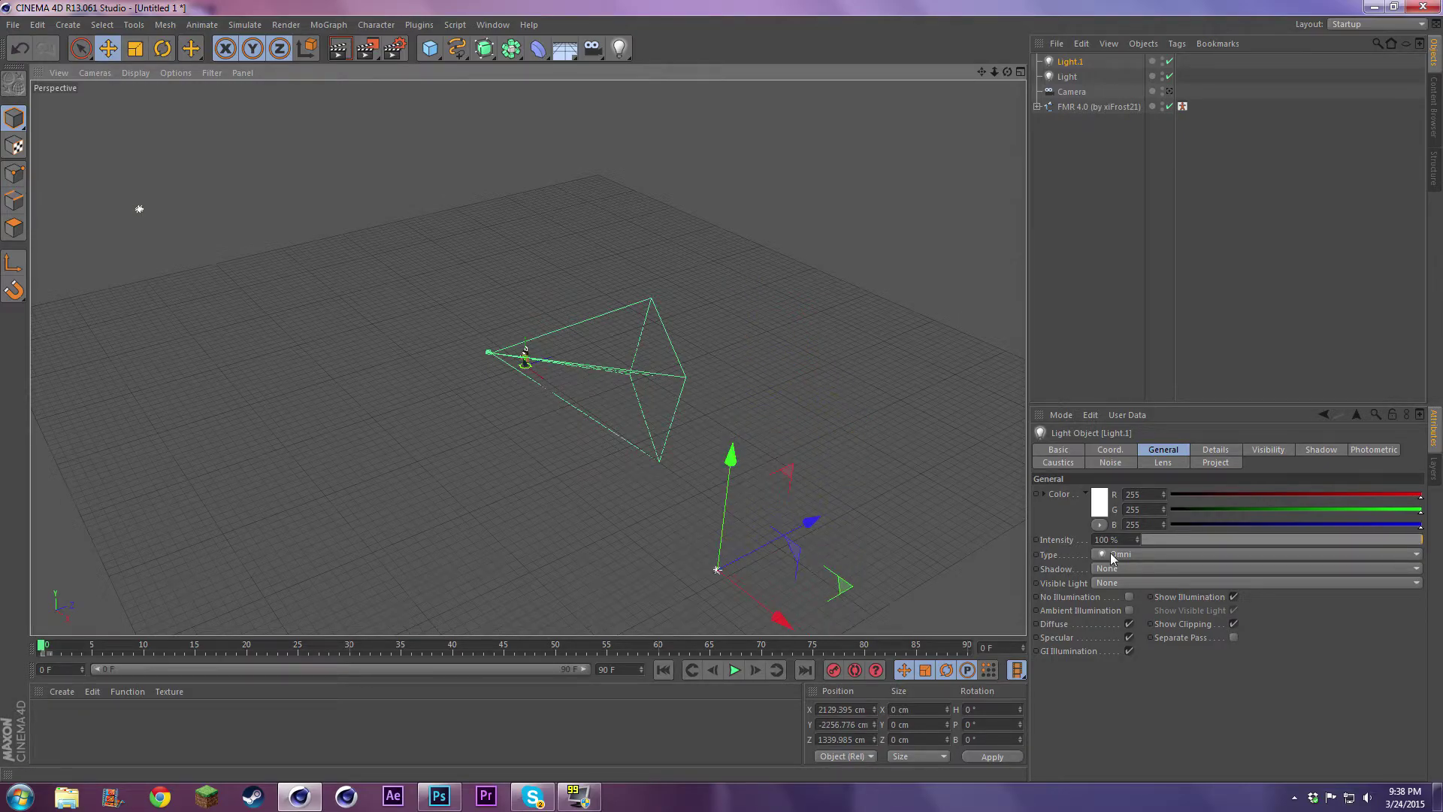
- Set the second light's intensity to 55 % and view the lit character through the camera
left_click(1097, 540)
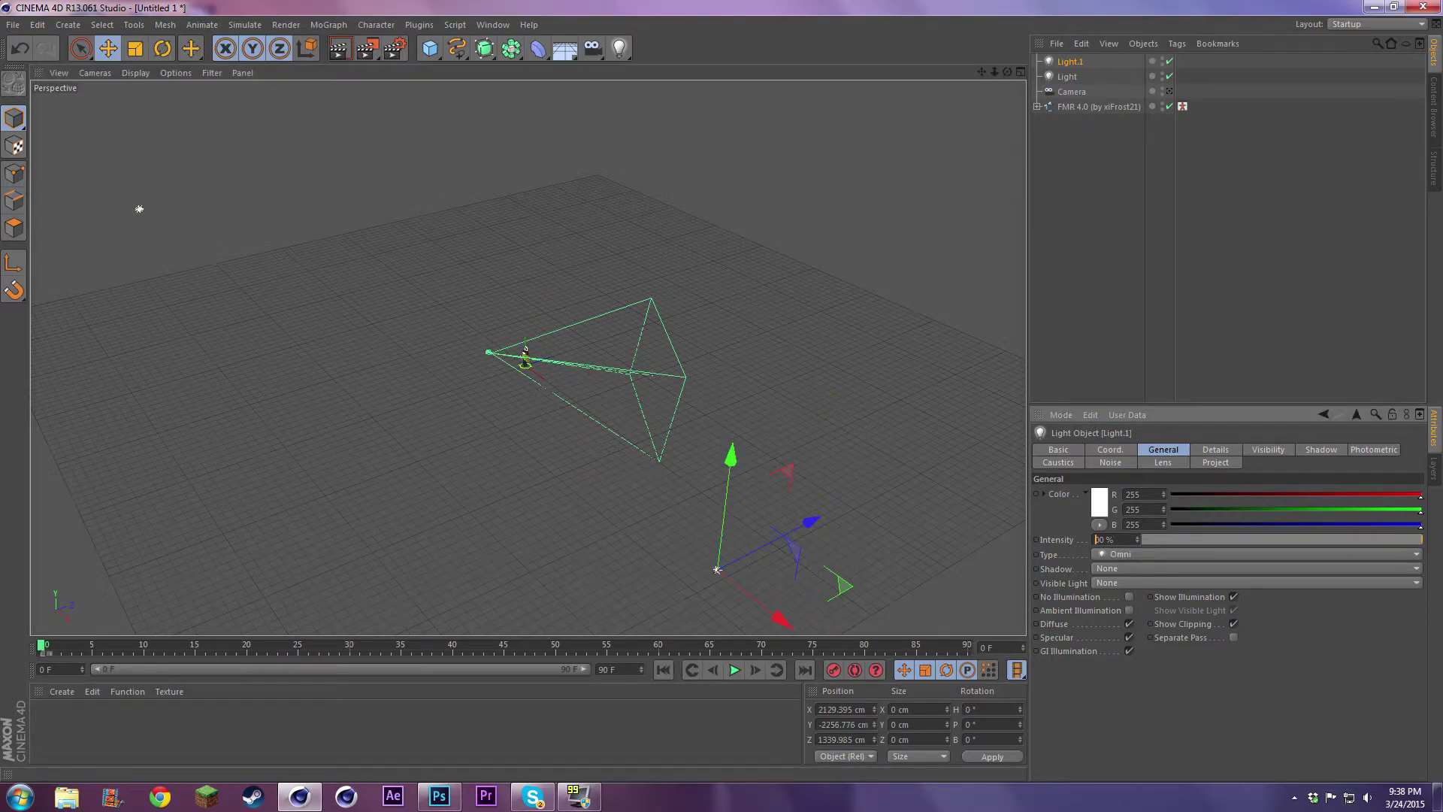
key("Delete")
left_click(94, 112)
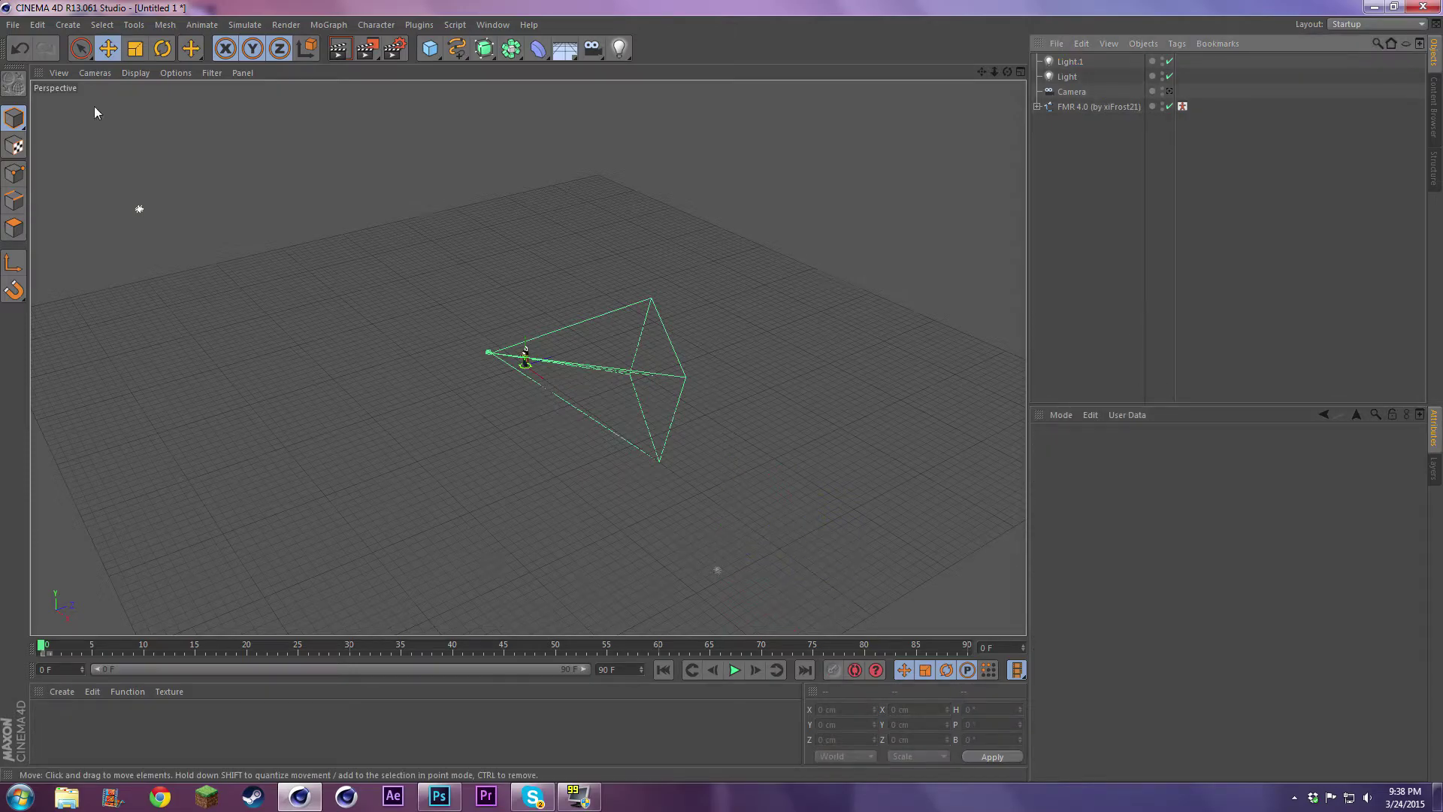
left_click(1169, 91)
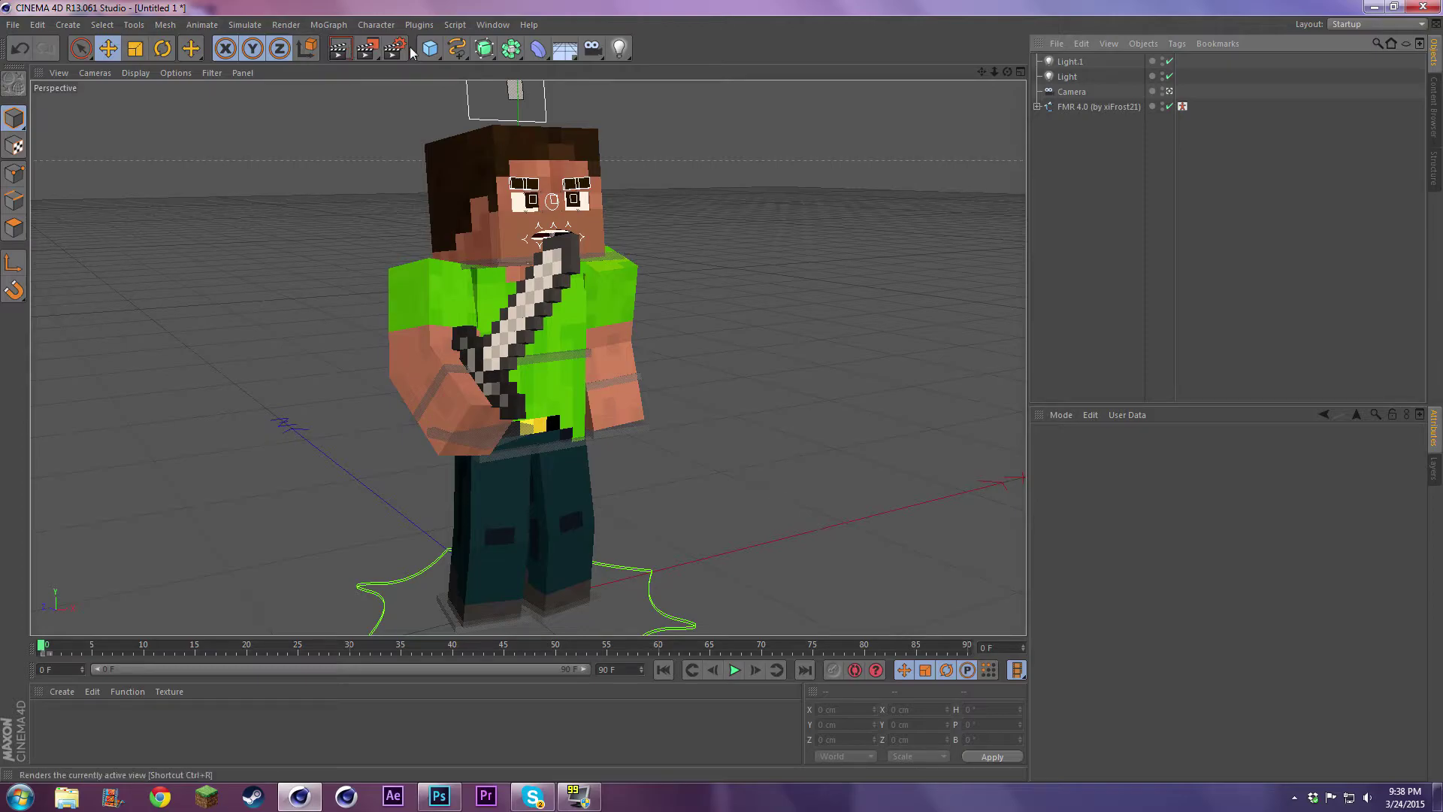
left_click(1067, 76)
left_click(1072, 62)
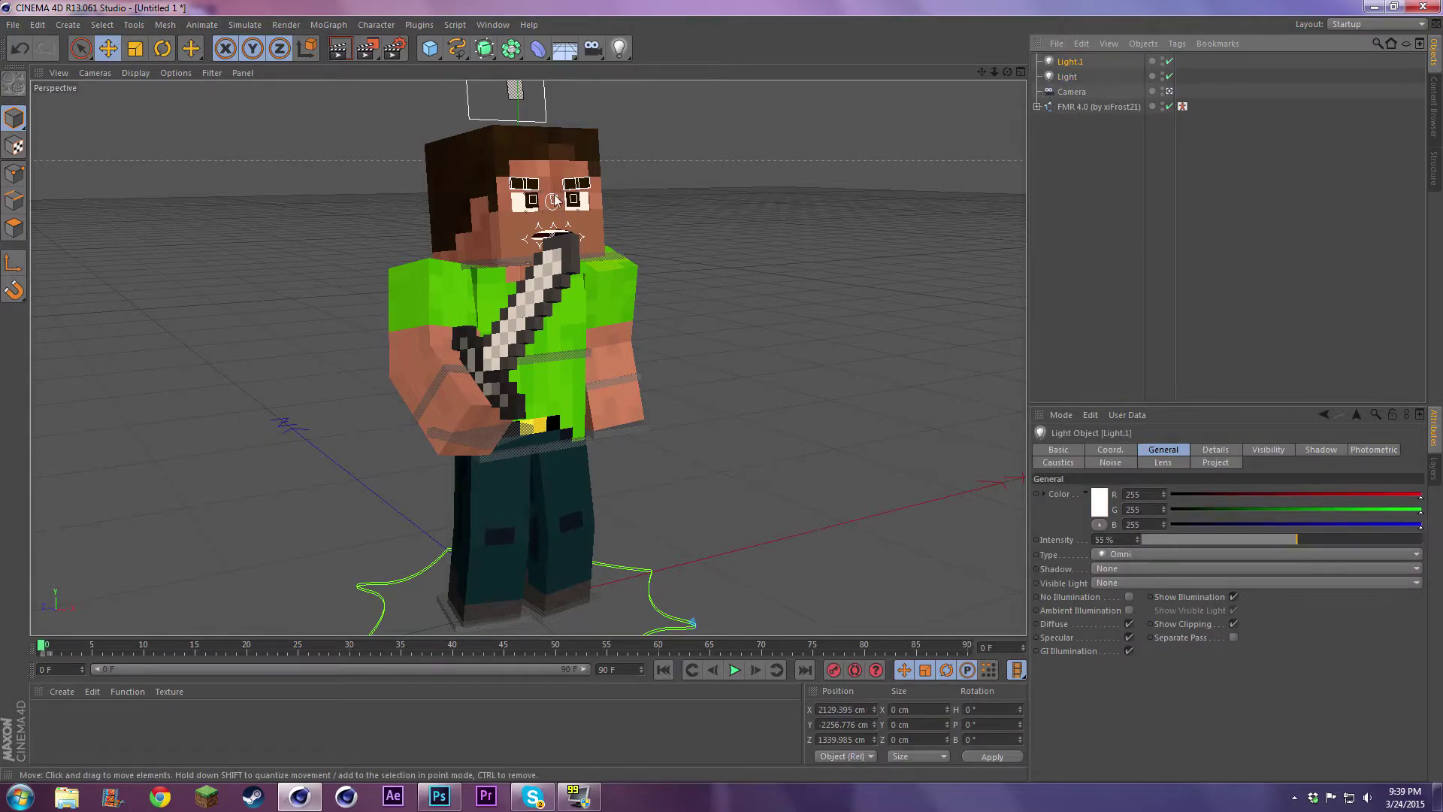
- Give the first omni light an area shadow with a density of 60 %
left_click(1068, 77)
left_click(1117, 569)
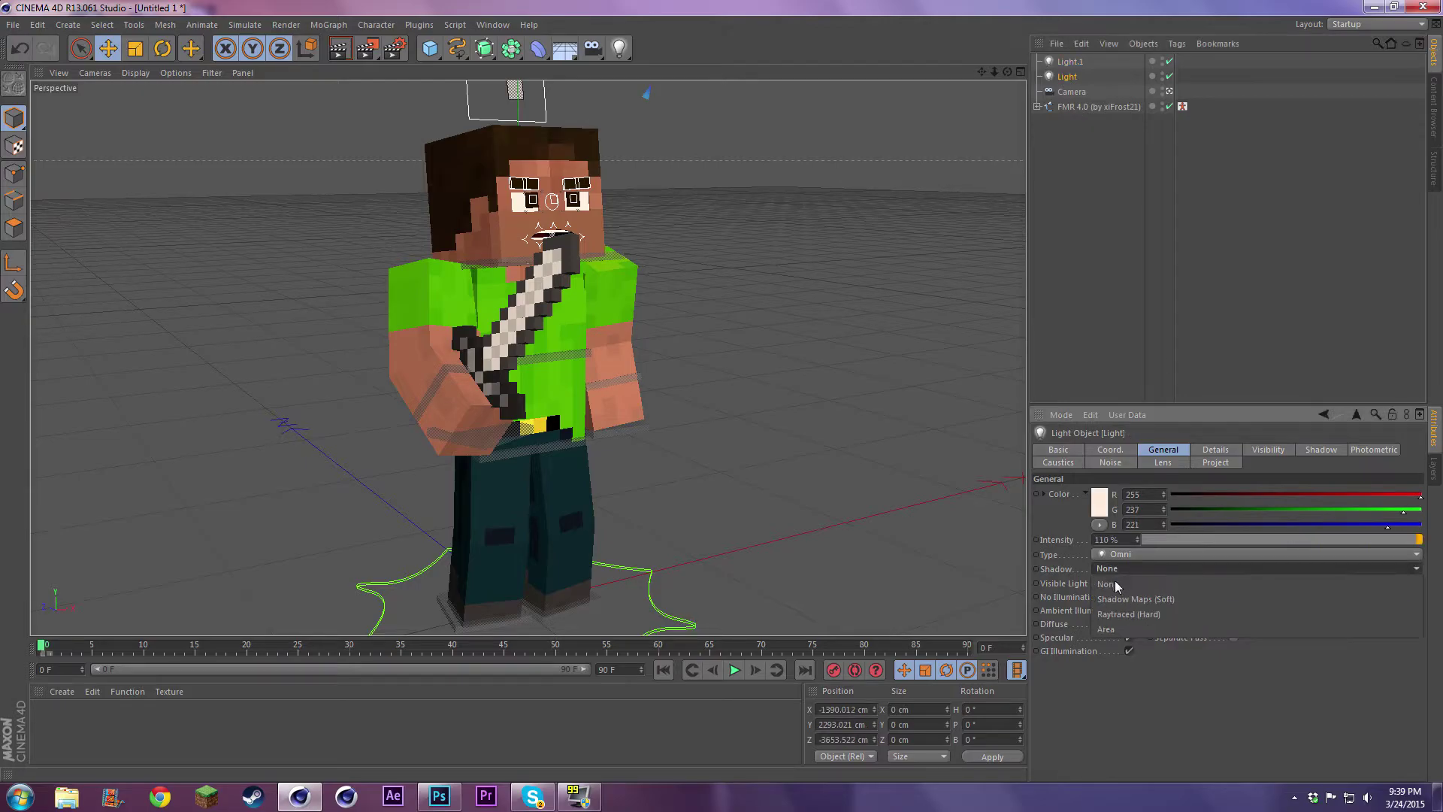
left_click(1120, 629)
left_click(1321, 450)
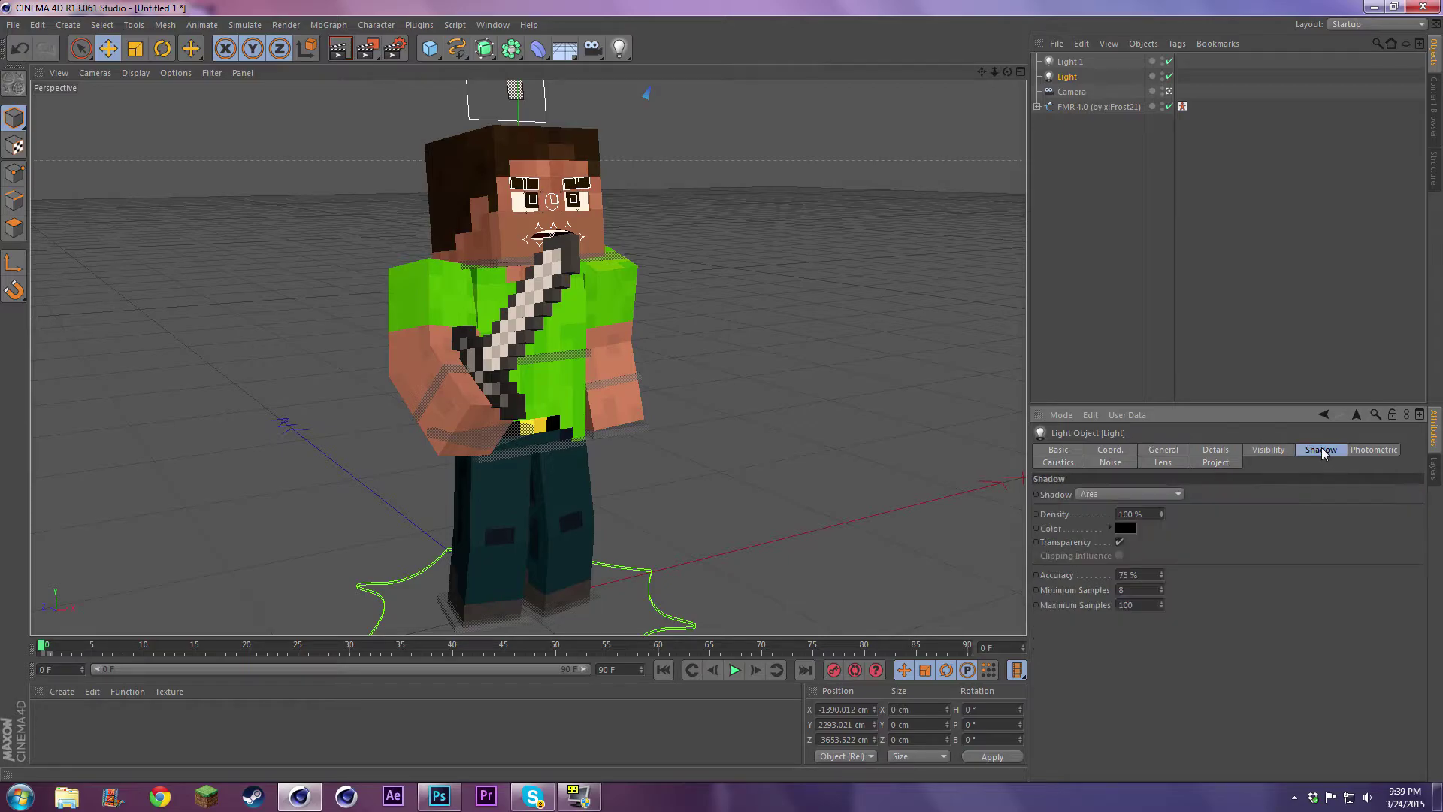
key("Delete")
key("Delete")
type("60")
- Set the shadow color to a near-black grey of RGB 20, 20, 20
left_click(1128, 529)
mouse_move(1056, 543)
left_mouse_down()
mouse_move(1030, 546)
mouse_move(1041, 562)
left_mouse_up()
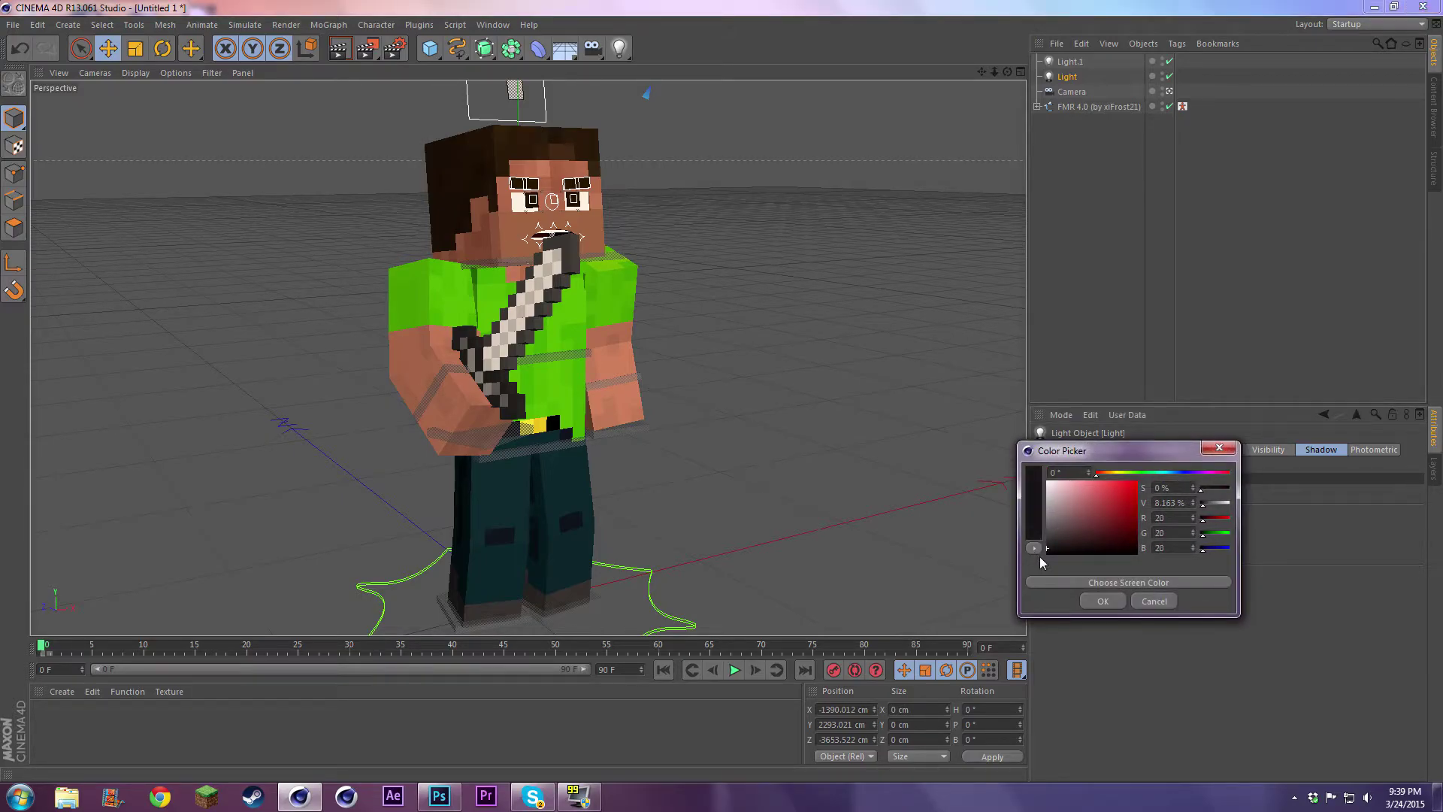
left_click(1102, 600)
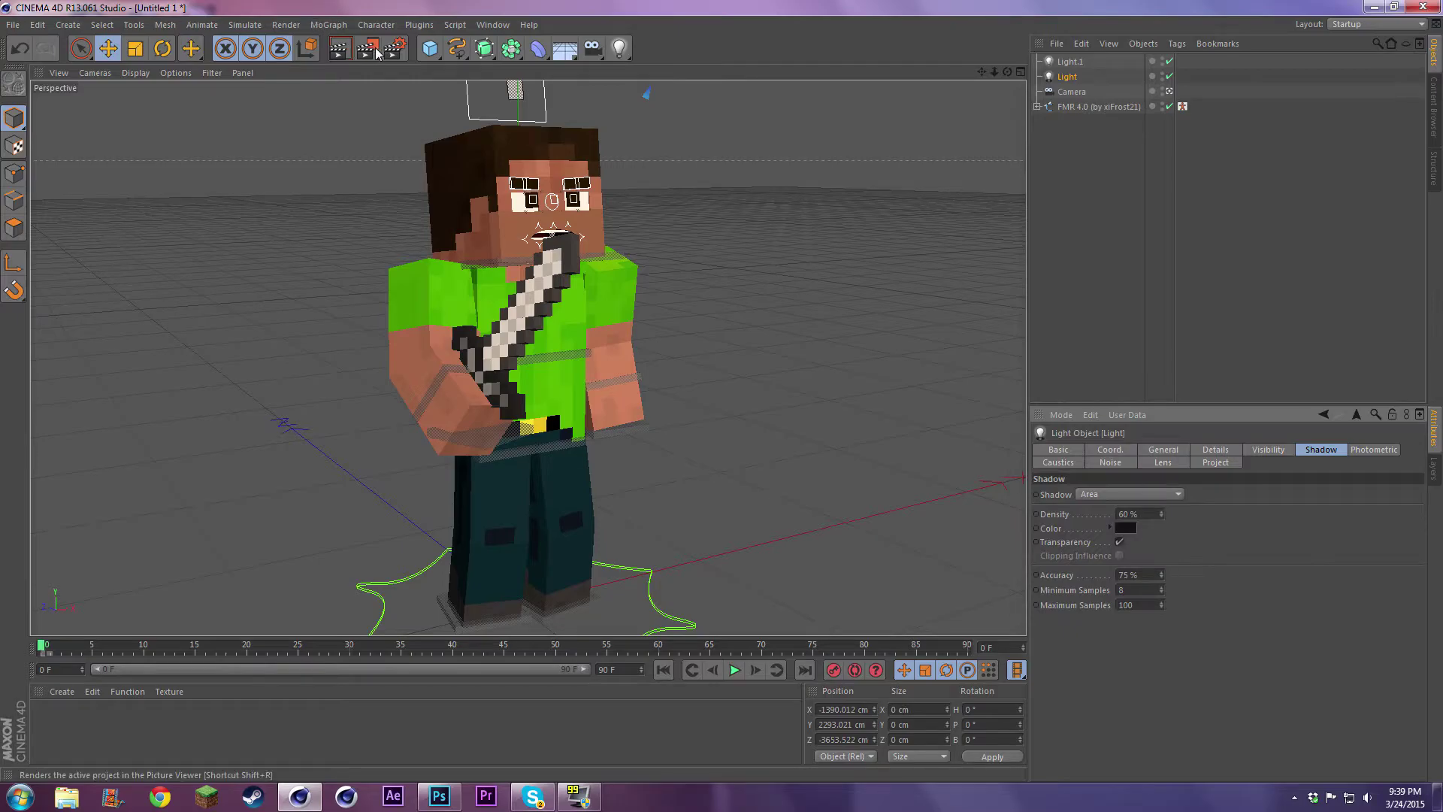
- Render a preview of the camera view to check the shadows on the character
left_click(340, 49)
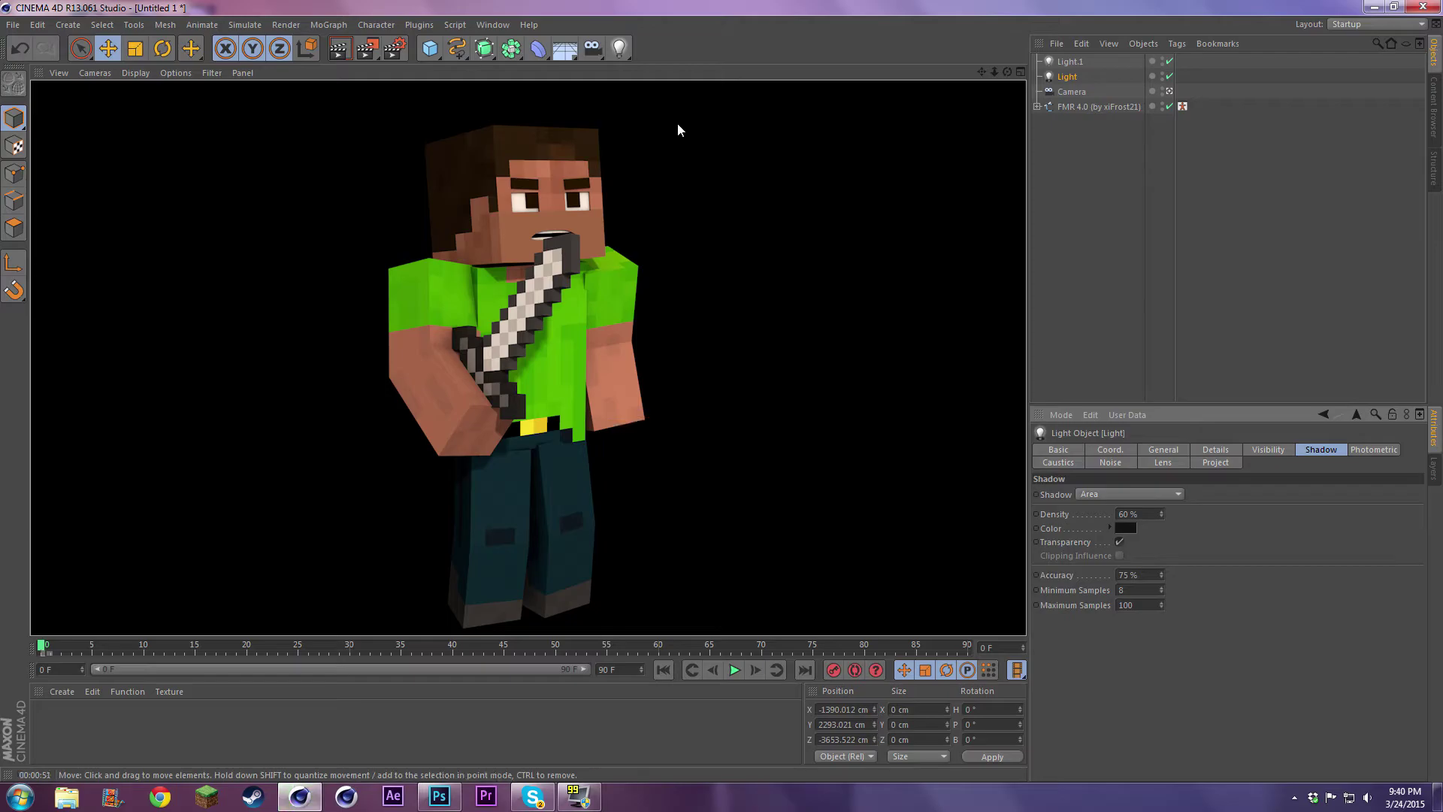
left_click(721, 128)
left_click_drag(1007, 71, 1010, 64)
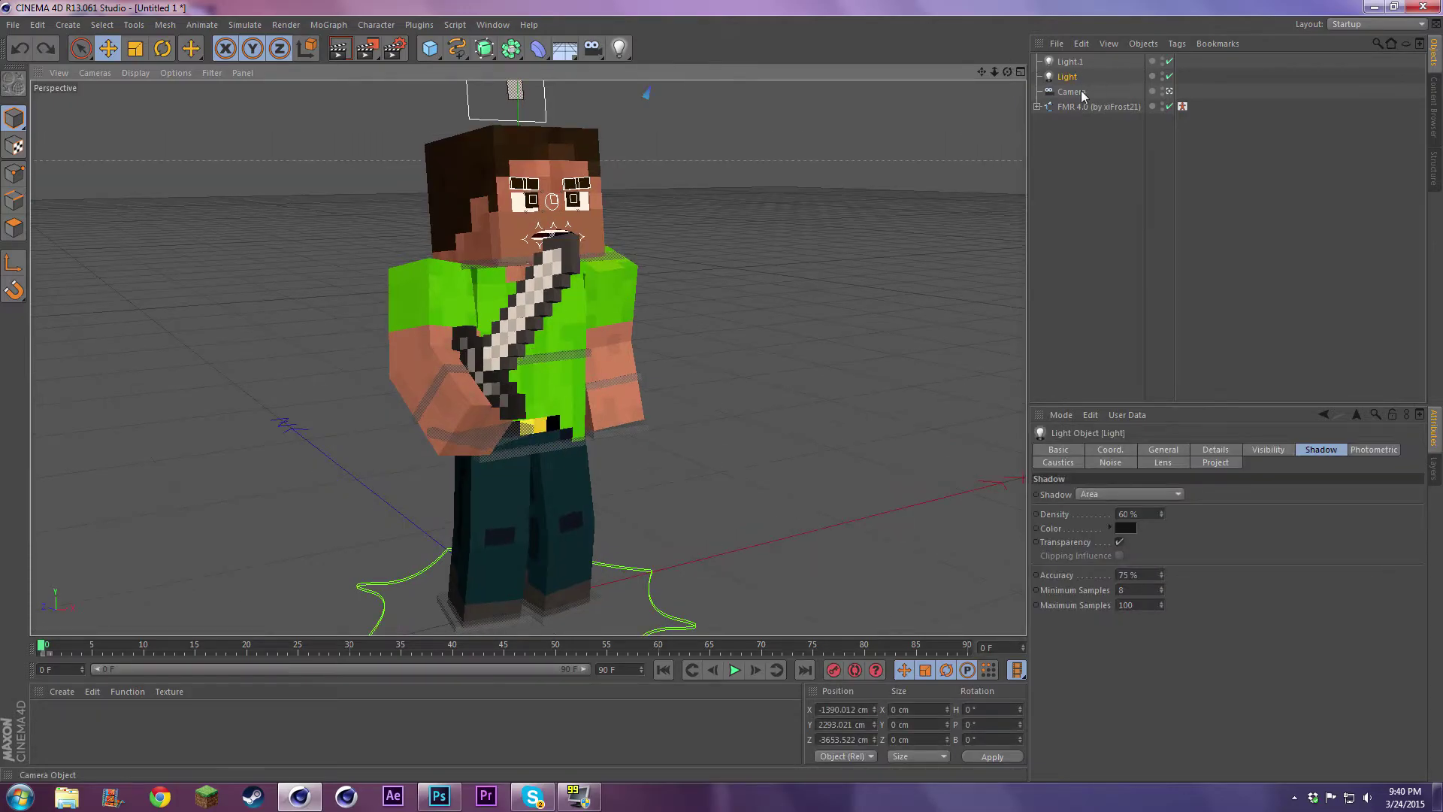
- Try to scale the iron sword, and undo the change
left_click(1082, 91)
left_click(556, 284)
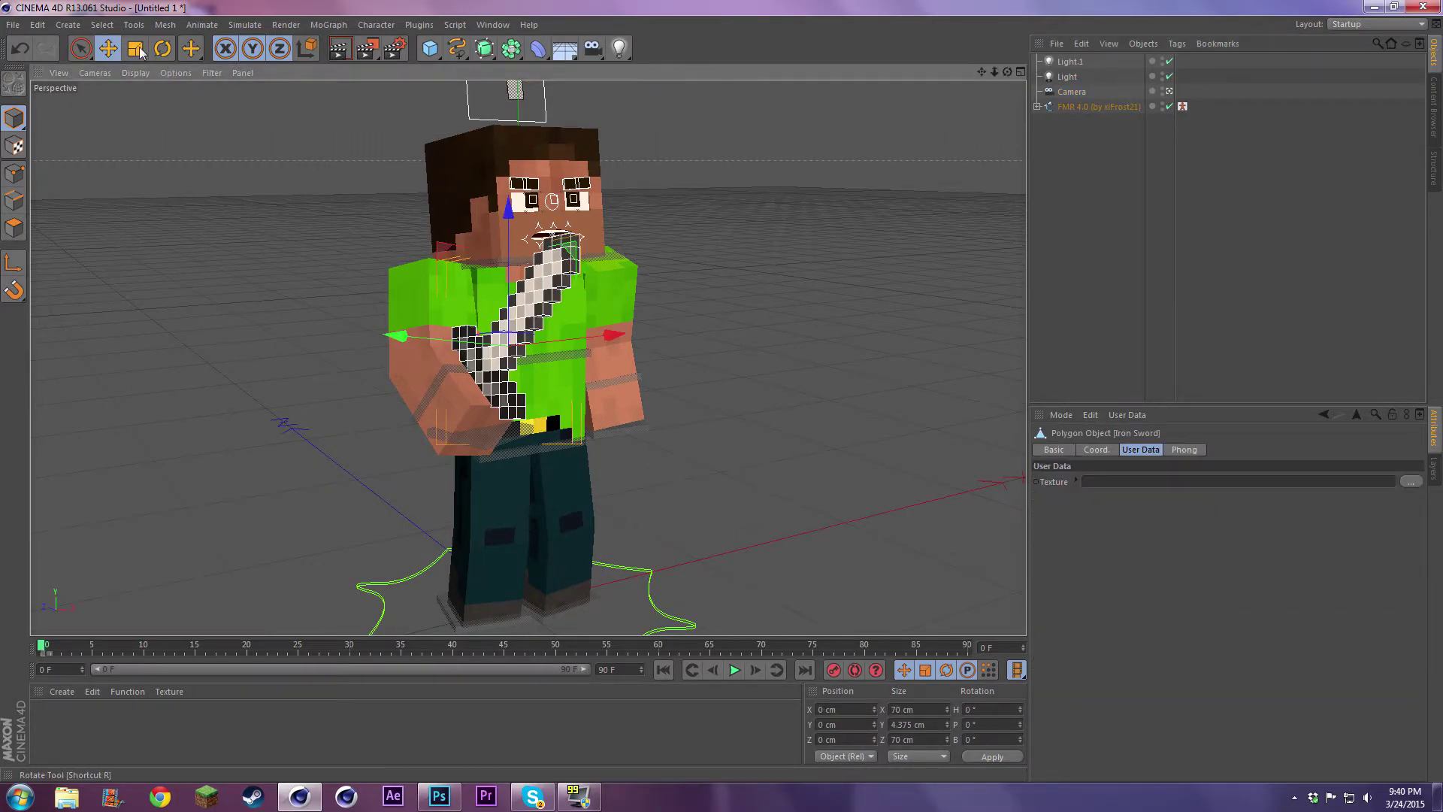
key("t")
left_click_drag(720, 194, 638, 239)
key("ctrl+z")
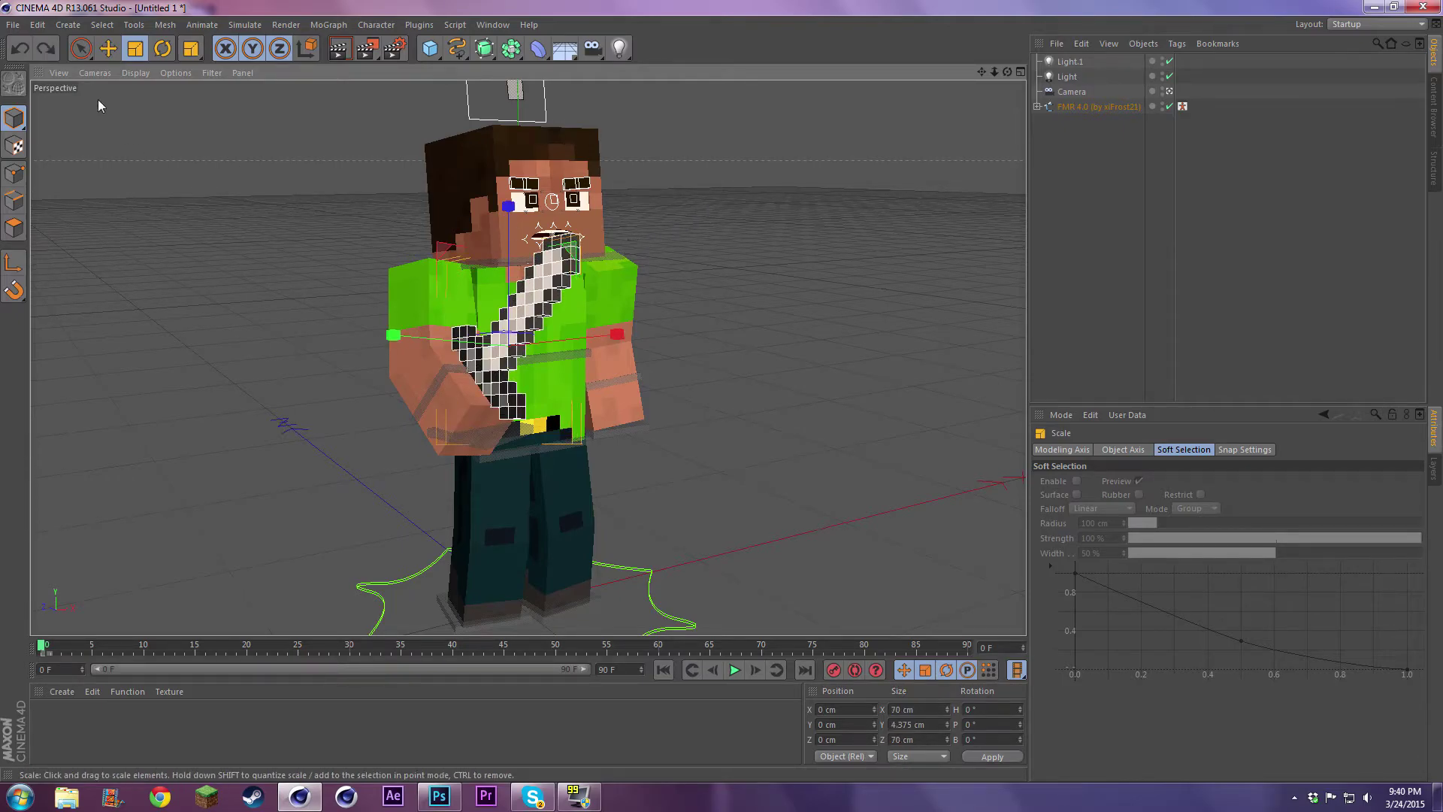
- Try to rotate the forearm area of the sword arm, and undo the rotation
left_click(107, 48)
left_click(505, 436)
left_click(443, 379)
key("r")
left_click_drag(513, 368, 507, 395)
key("ctrl+z")
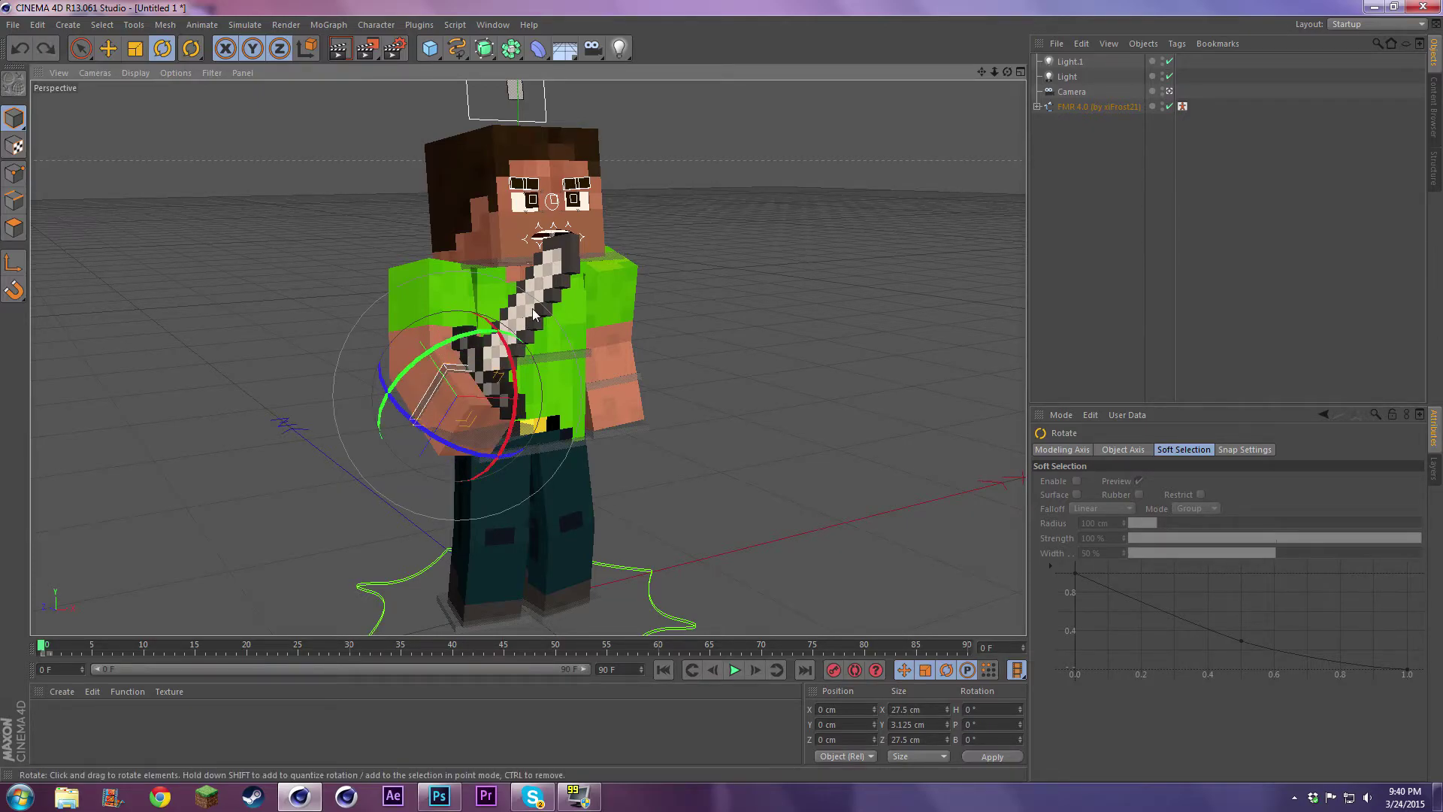
- Rotate the iron sword in the hand slightly so that its blade no longer covers the mouth
left_click(534, 315, "shift")
left_click_drag(517, 331, 515, 354)
left_click(751, 270)
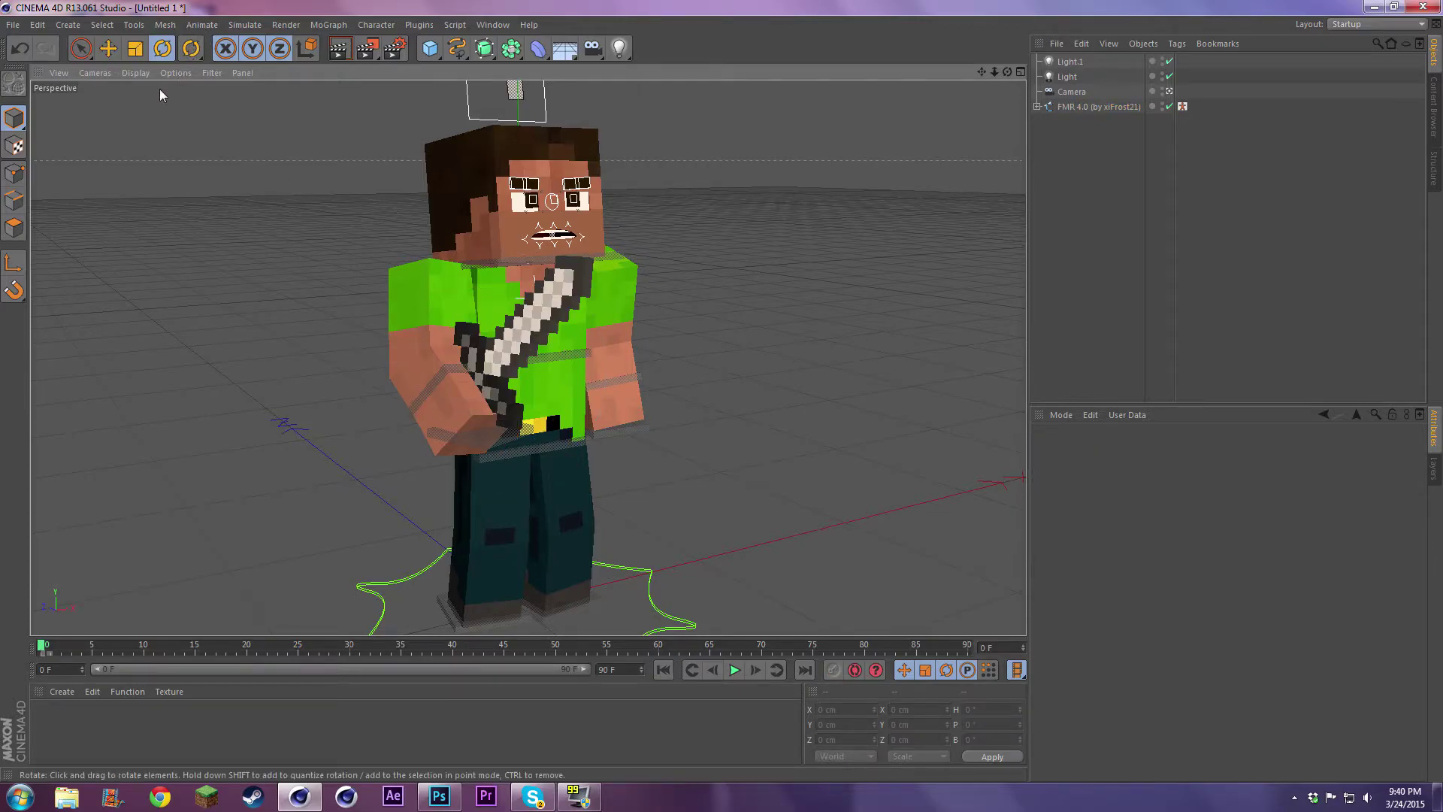
- Save the project as Thumbnail Tutorial 2015 in the Poses folder under Documents, Cinema 4d, Animations
key("ctrl+s")
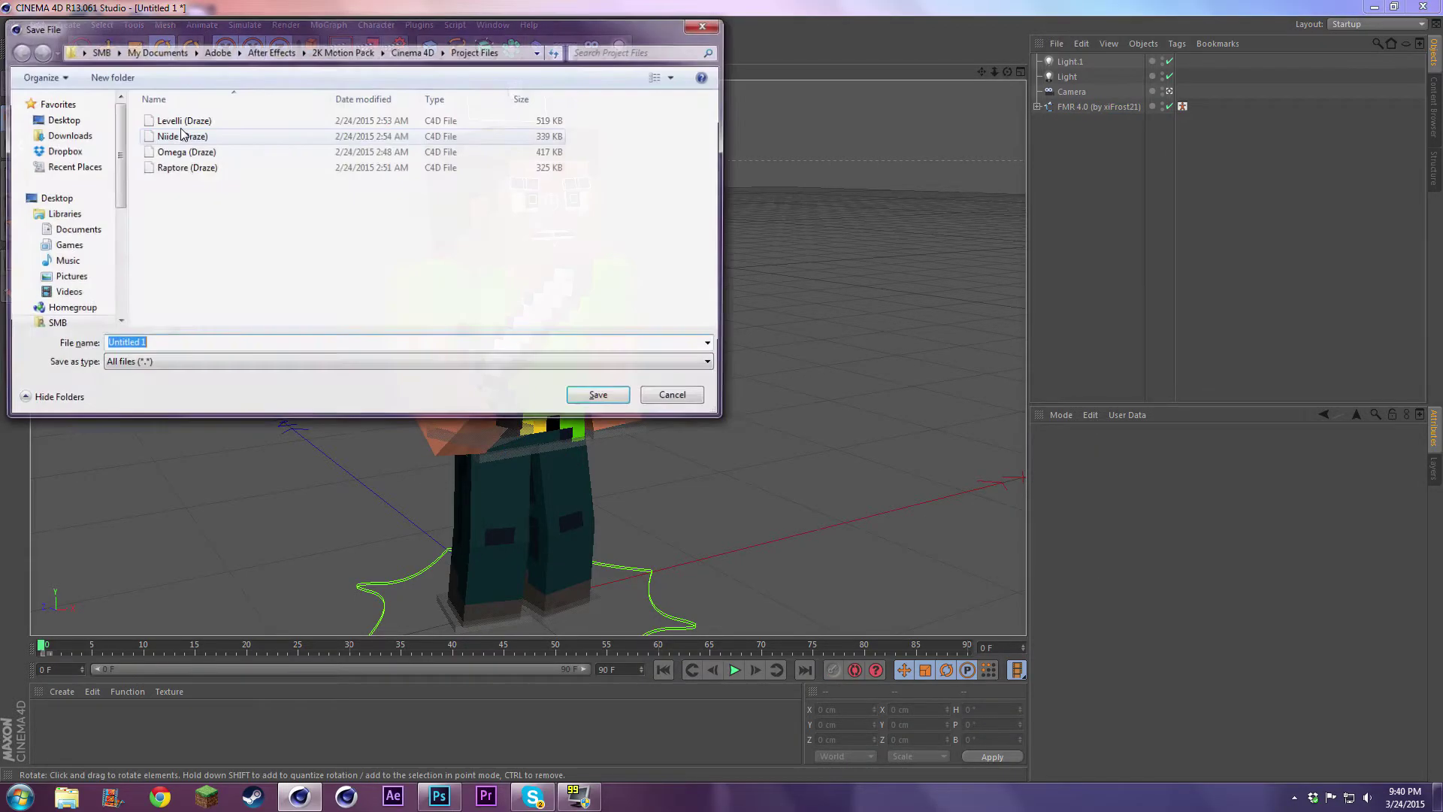
left_click(67, 230)
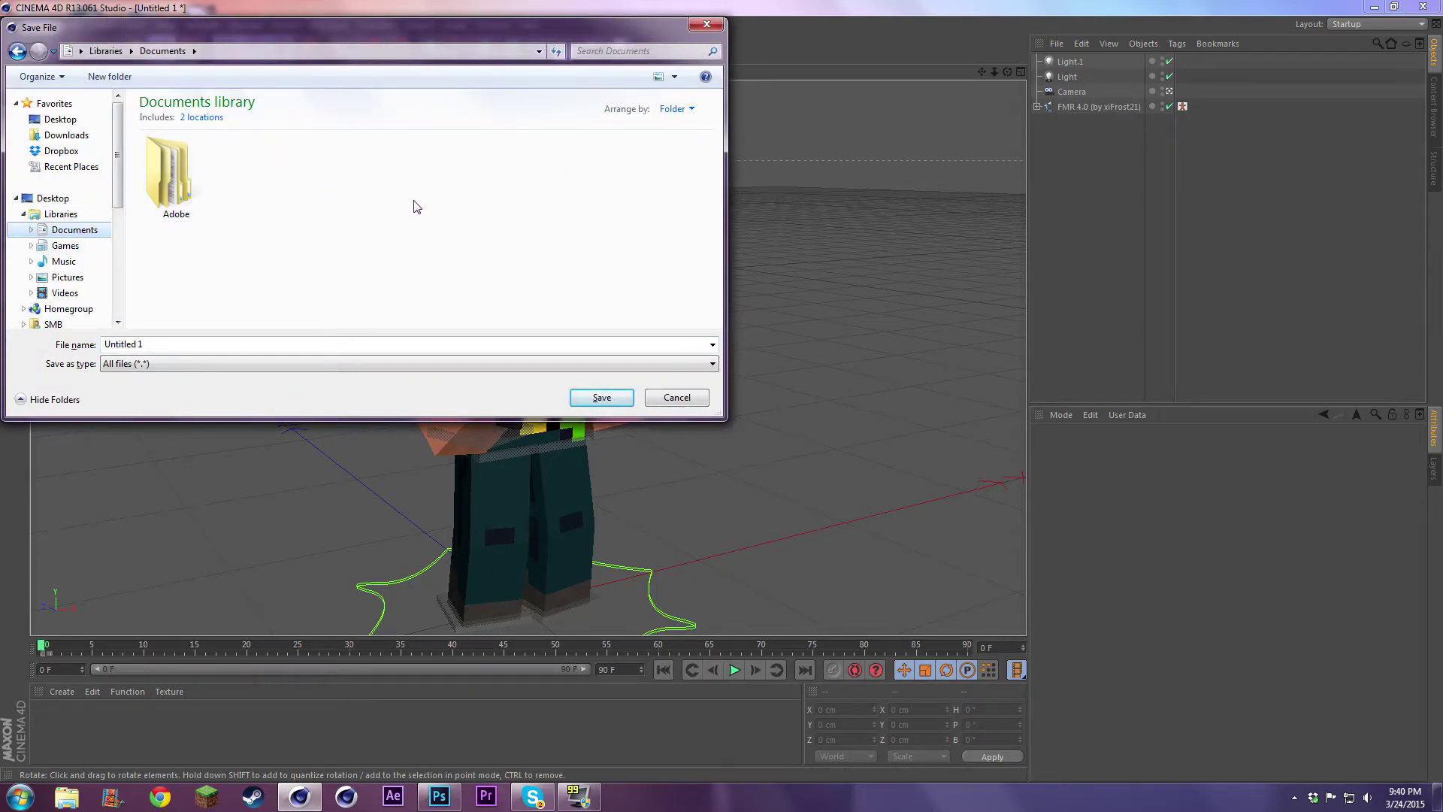
double_click(437, 179)
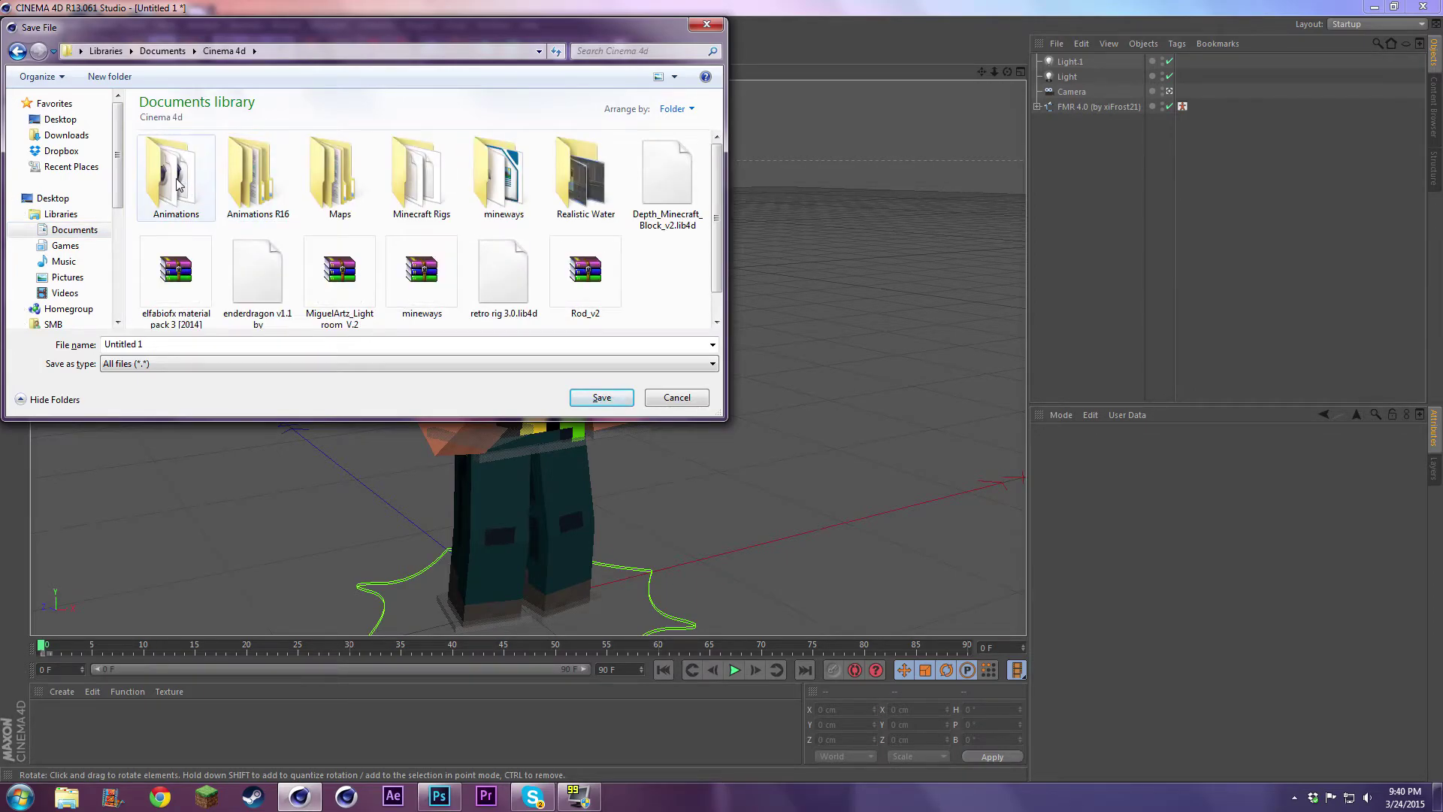
double_click(176, 179)
scroll(366, 201, "down", 5)
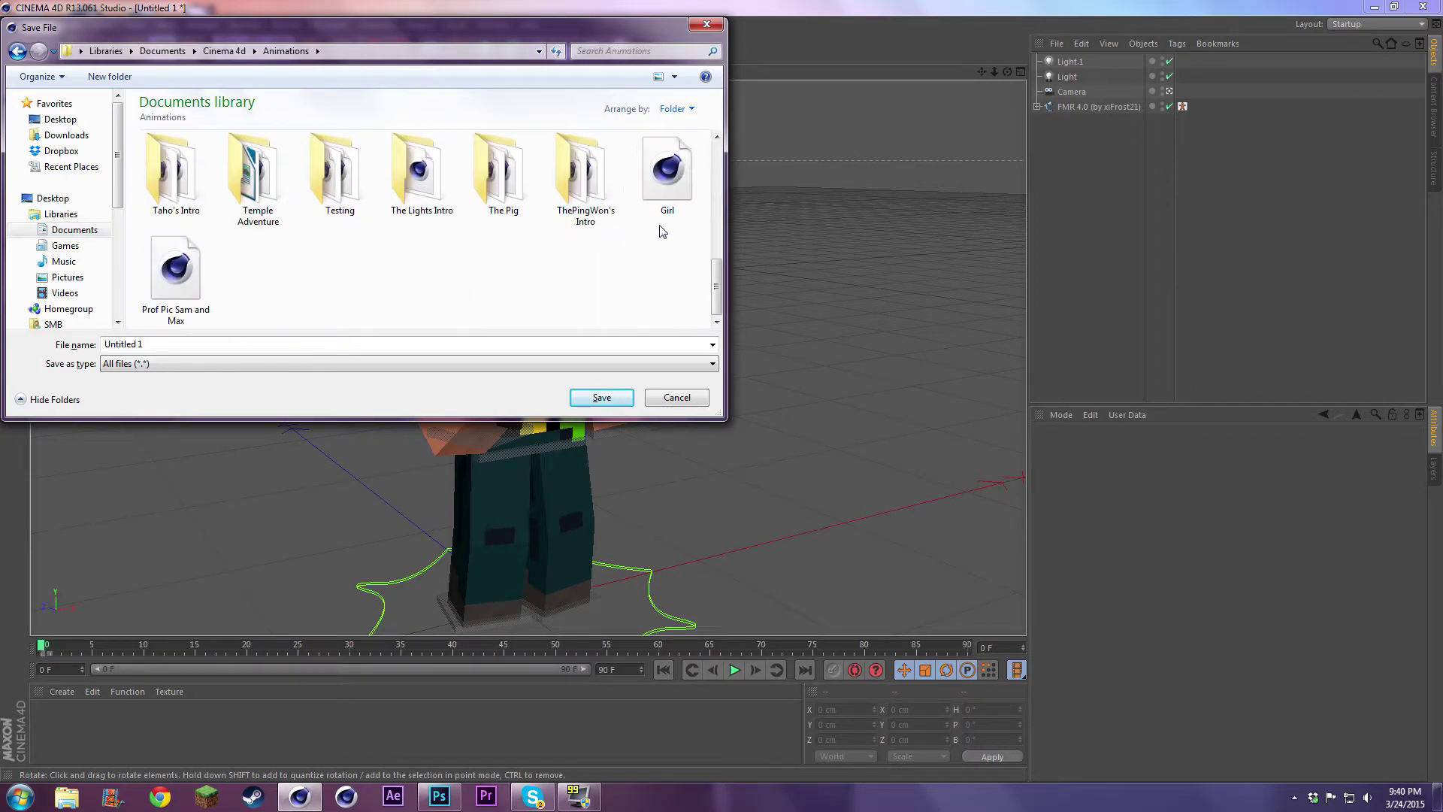
scroll(366, 201, "up", 5)
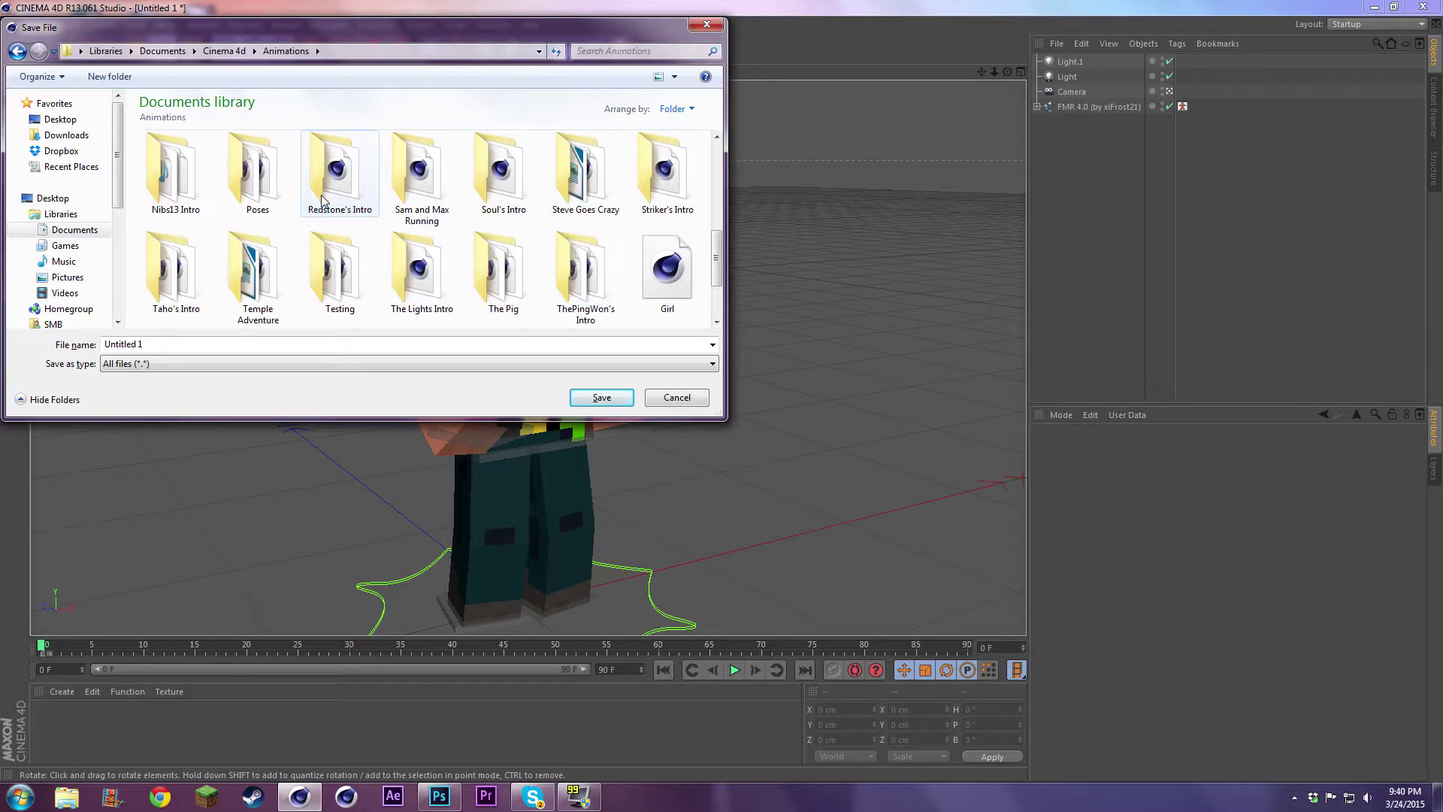
double_click(257, 181)
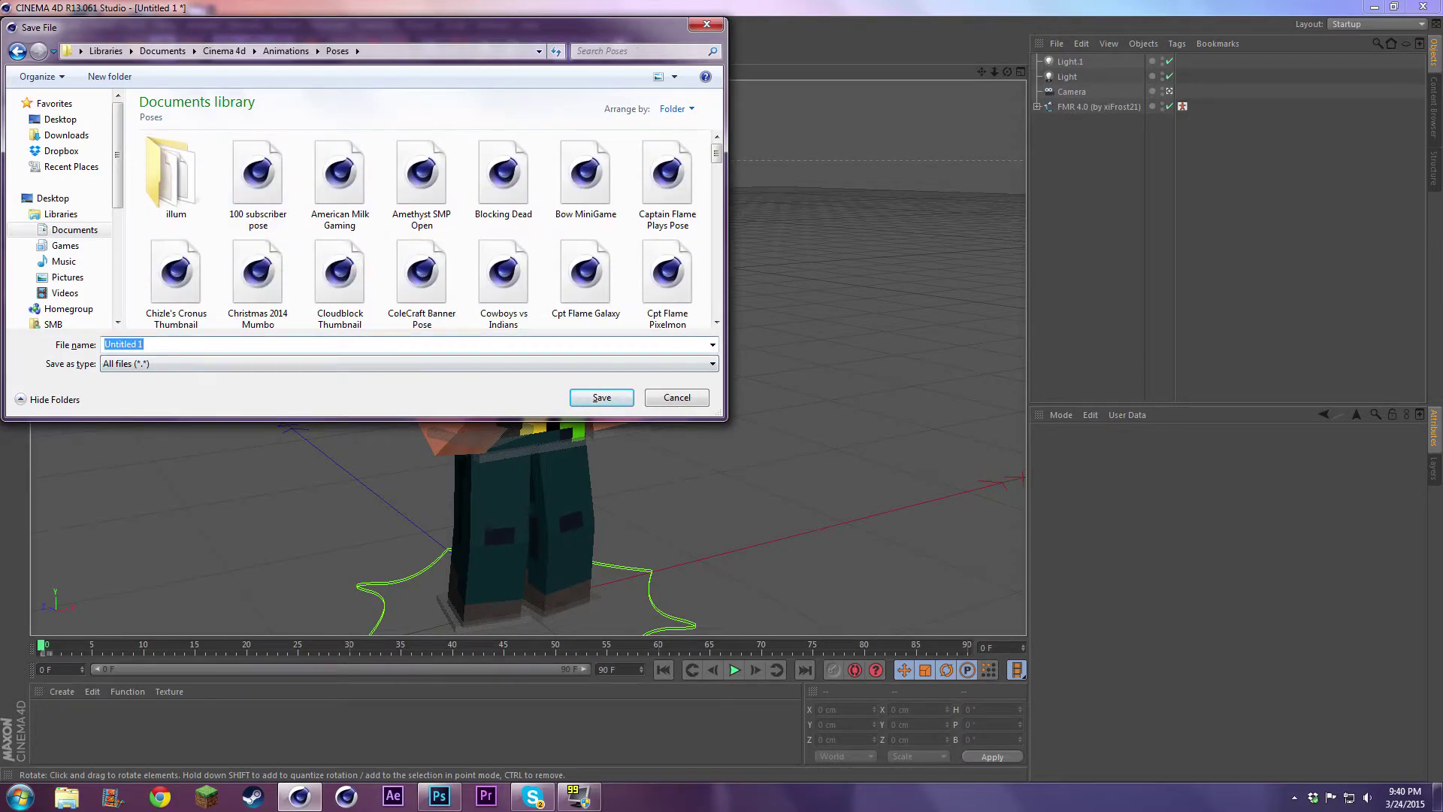
type("Thumbnail Tutoria")
key("Return")
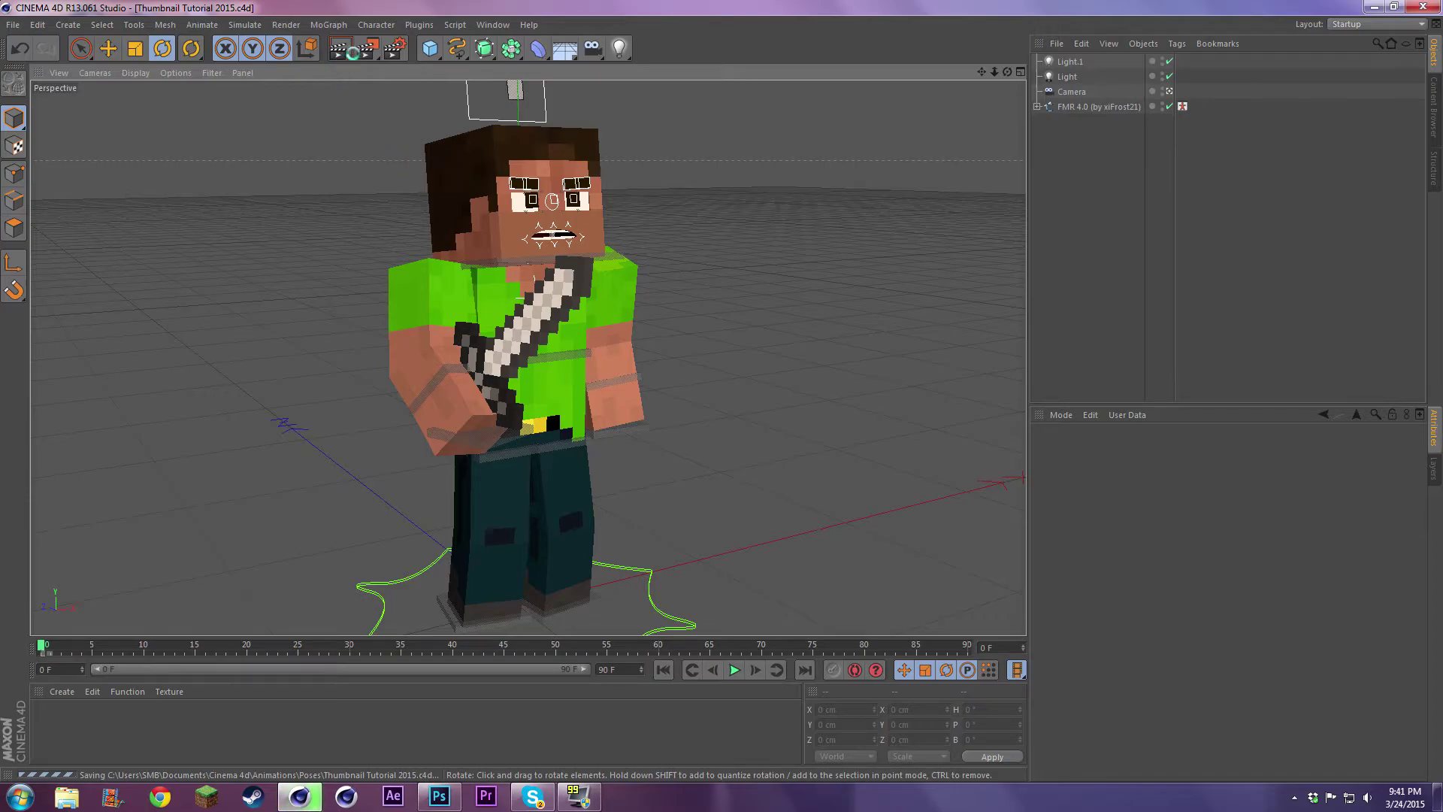
- Review the render save settings for the output file path, PNG format and alpha channel
left_click(391, 50)
left_click(111, 77)
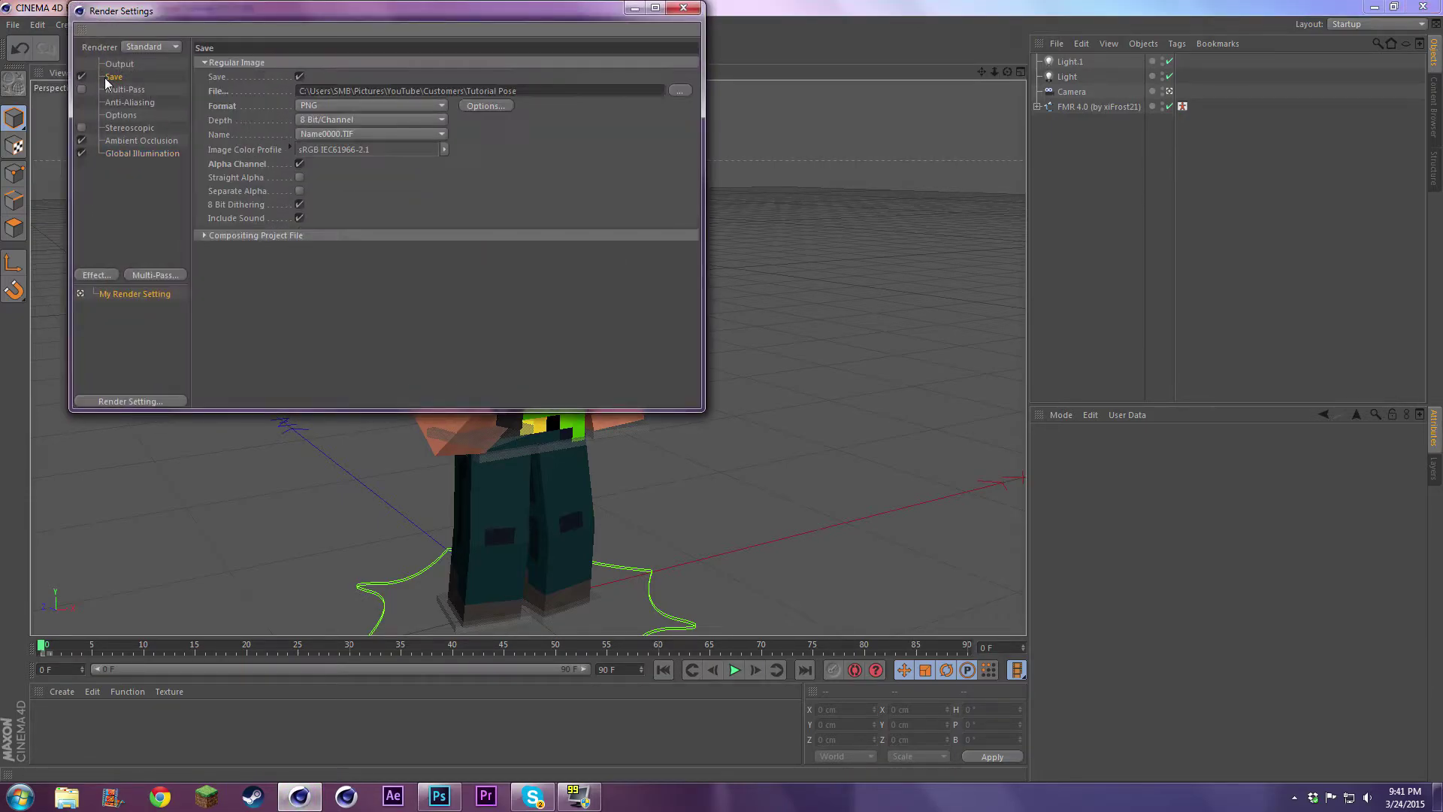
left_click(683, 8)
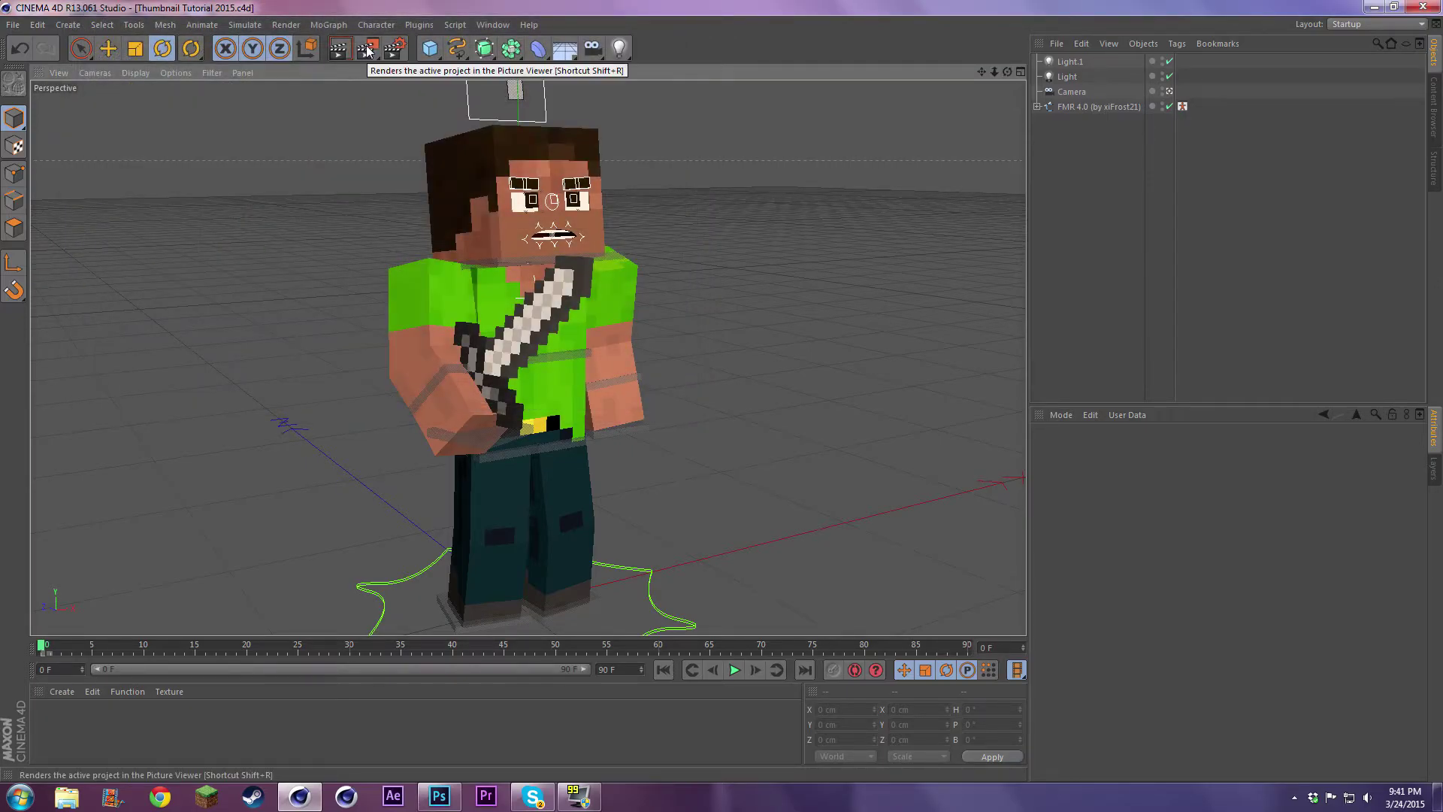
- Render the scene to the Picture Viewer, inspect the finished character, and close the viewer and the project window
left_click(367, 50)
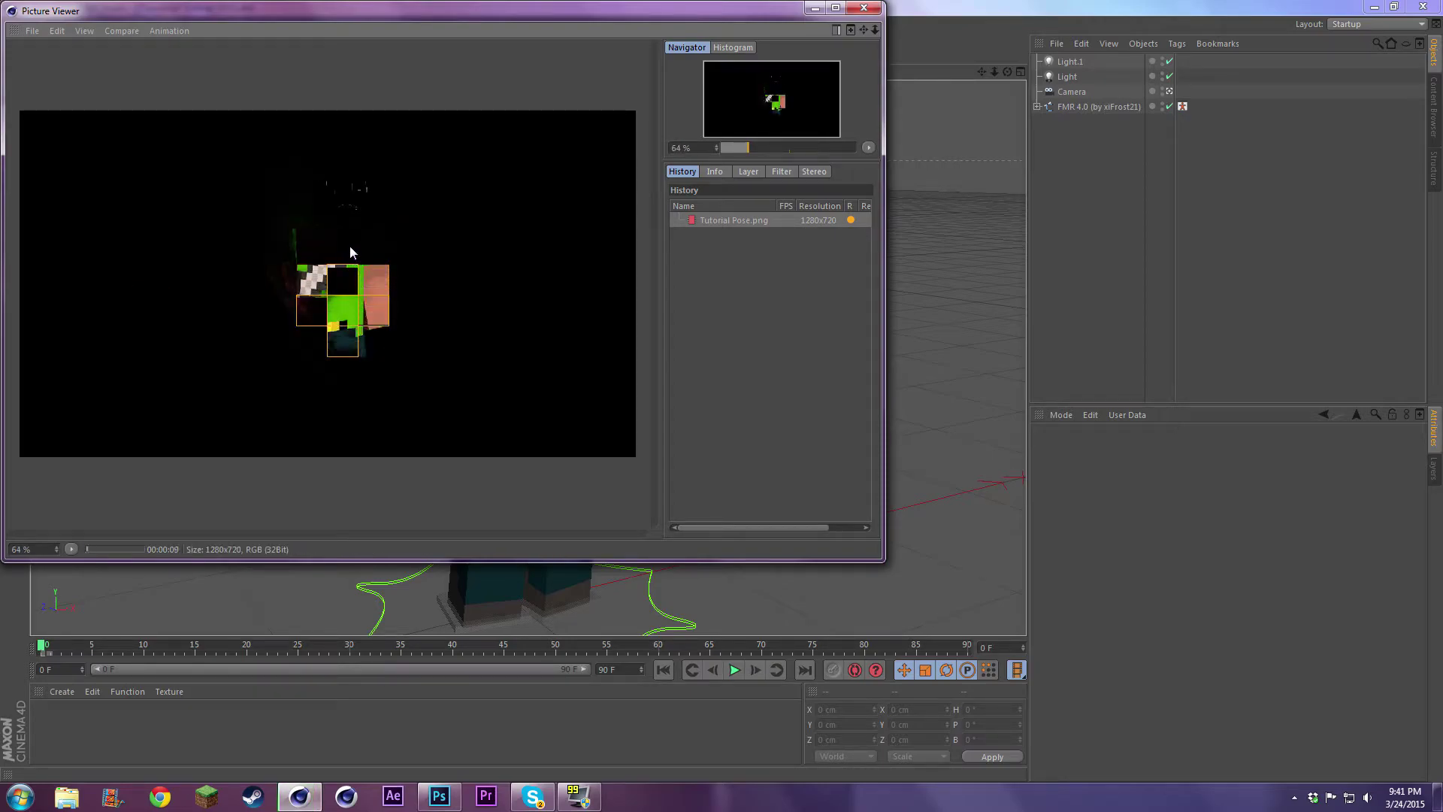
scroll(351, 247, "up", 2)
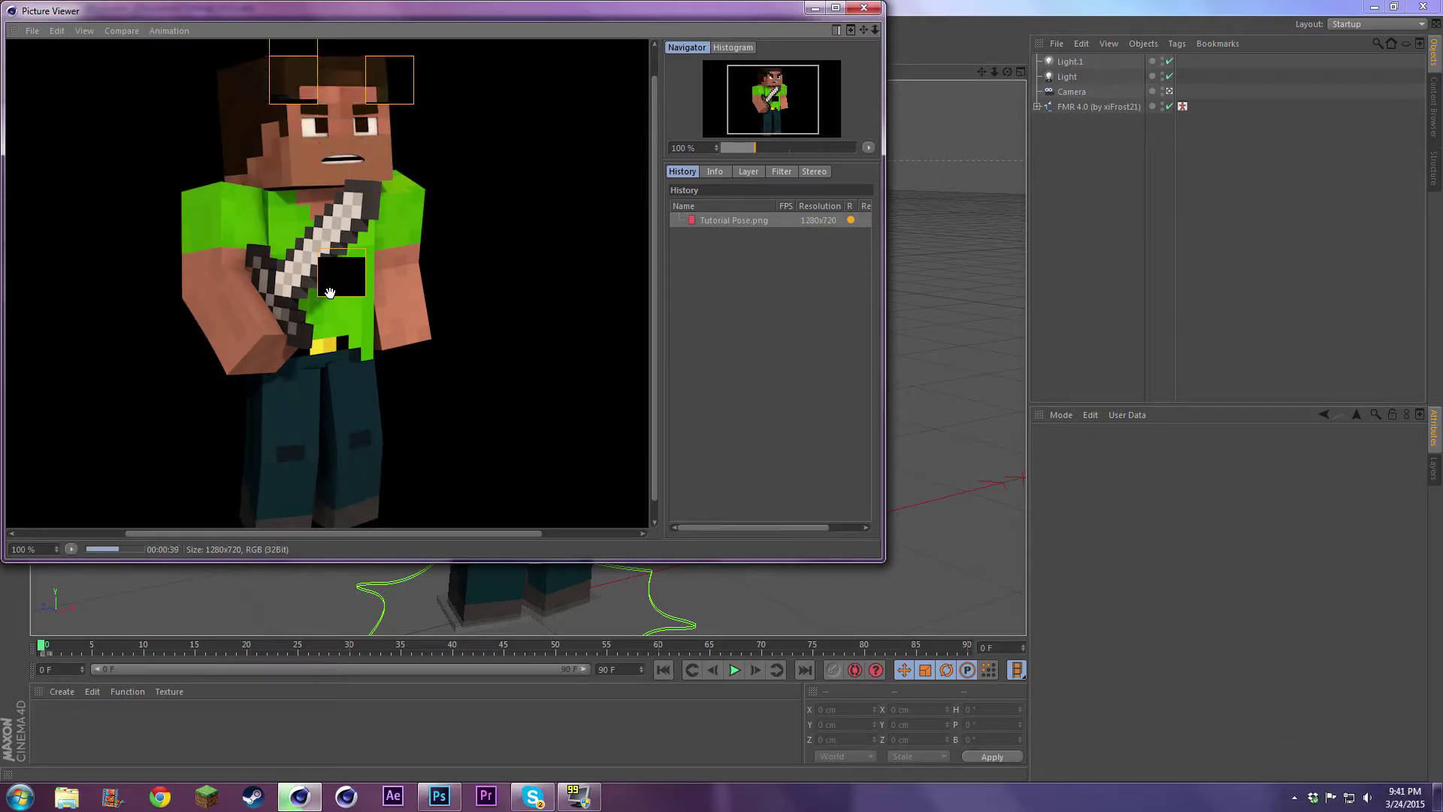
left_click_drag(305, 352, 307, 304)
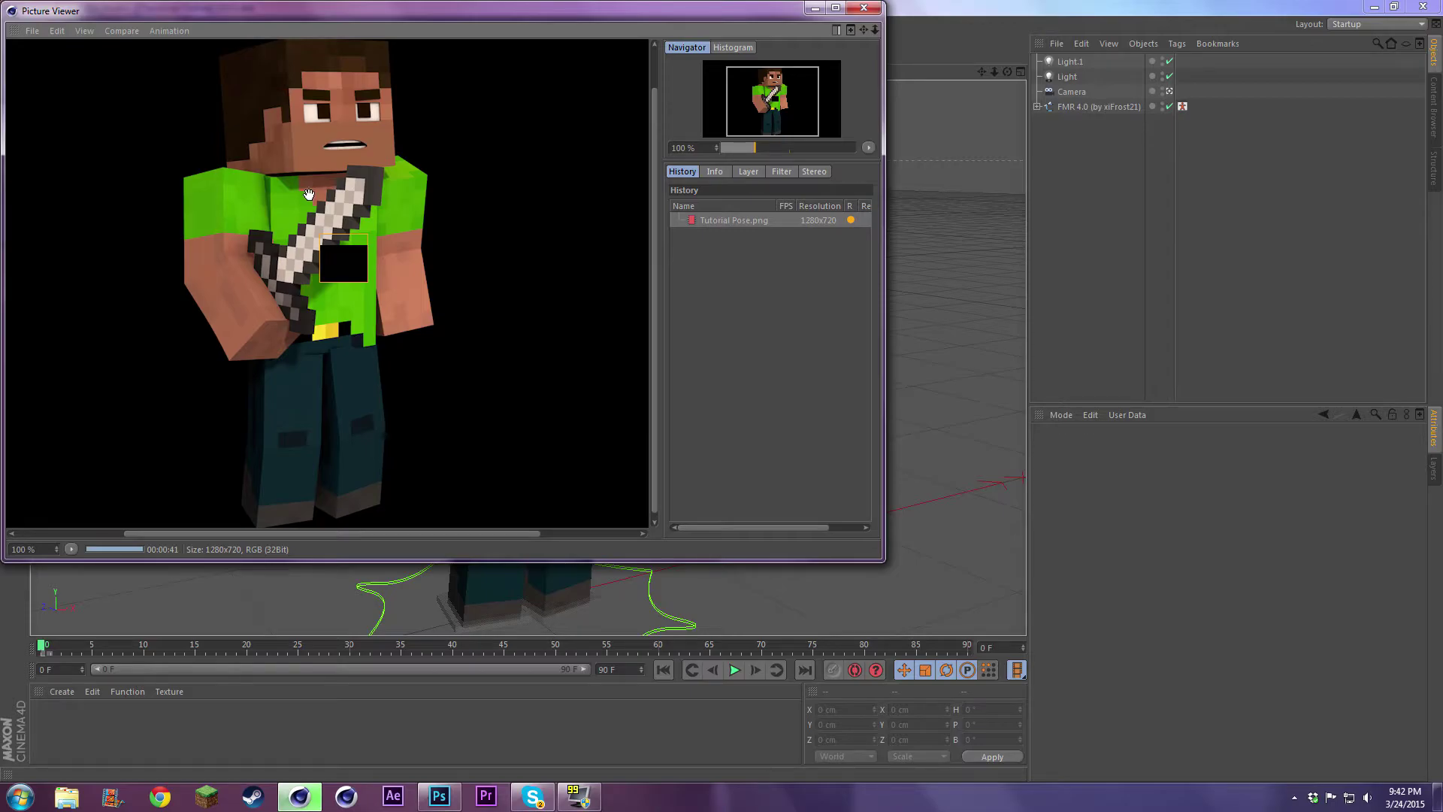
left_click_drag(309, 194, 312, 199)
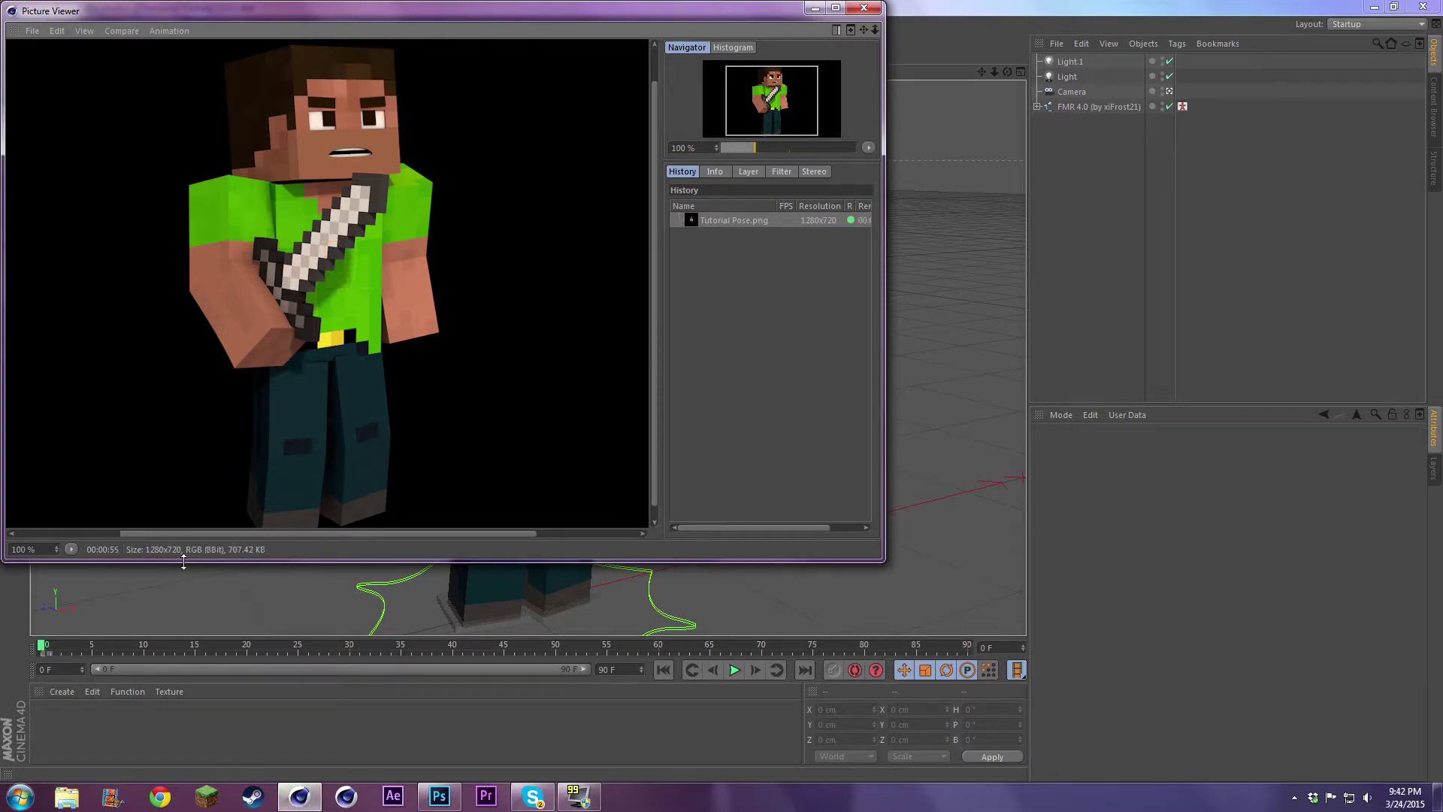
left_click(864, 8)
left_click(1423, 7)
- Switch to Photoshop and create a new 1280 x 720 pixel document with transparent background contents
left_click(442, 796)
left_click(43, 12)
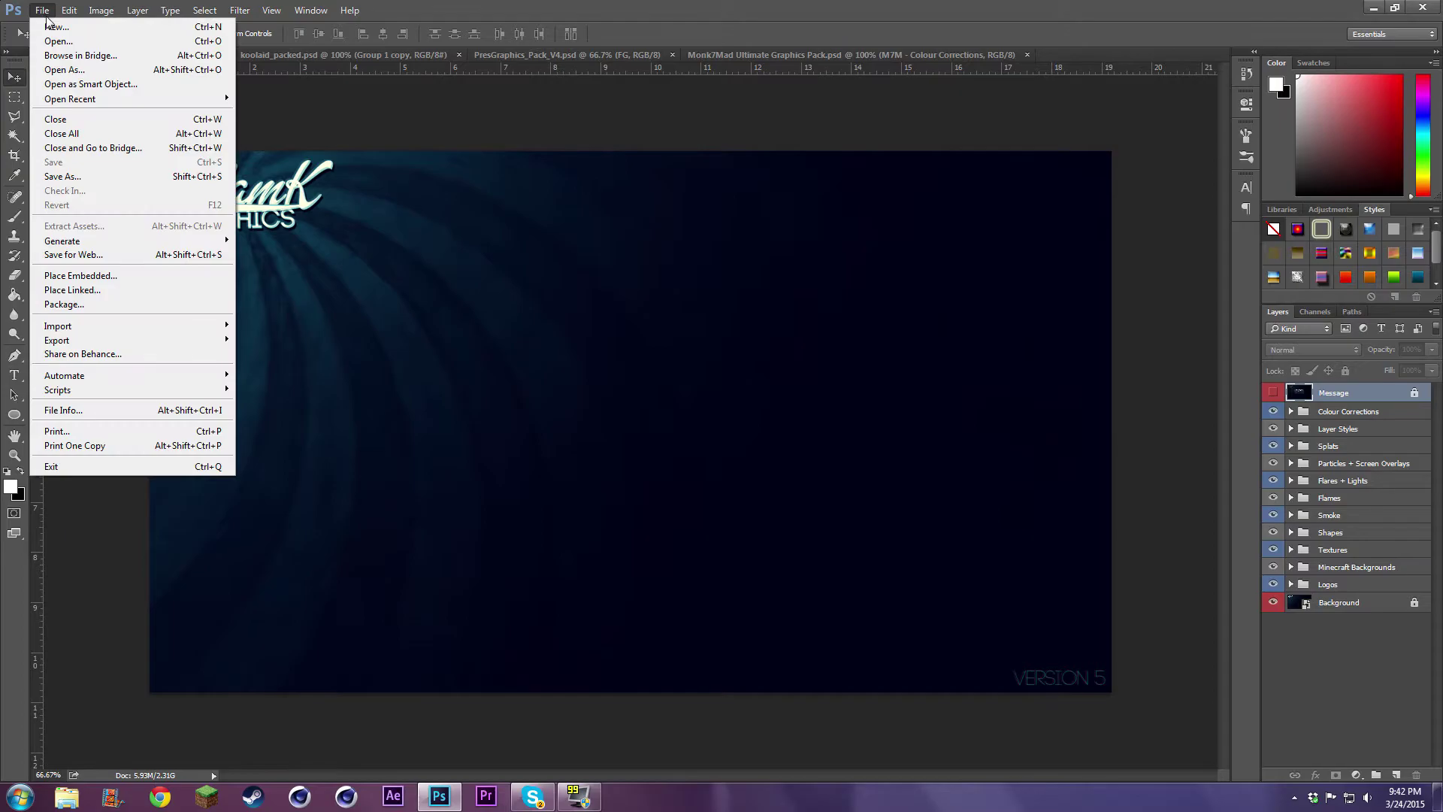
left_click(493, 218)
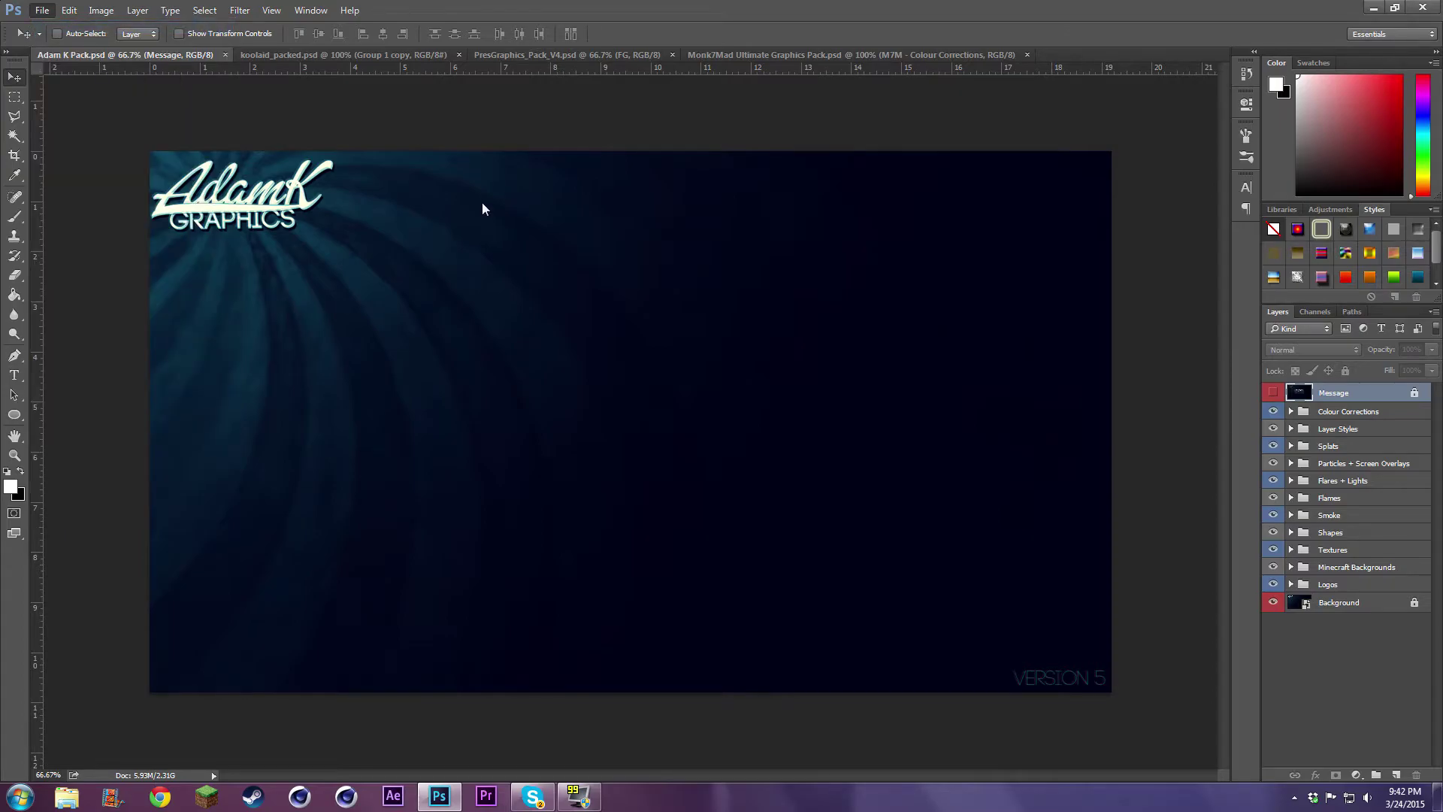
left_click(675, 259)
type("1280")
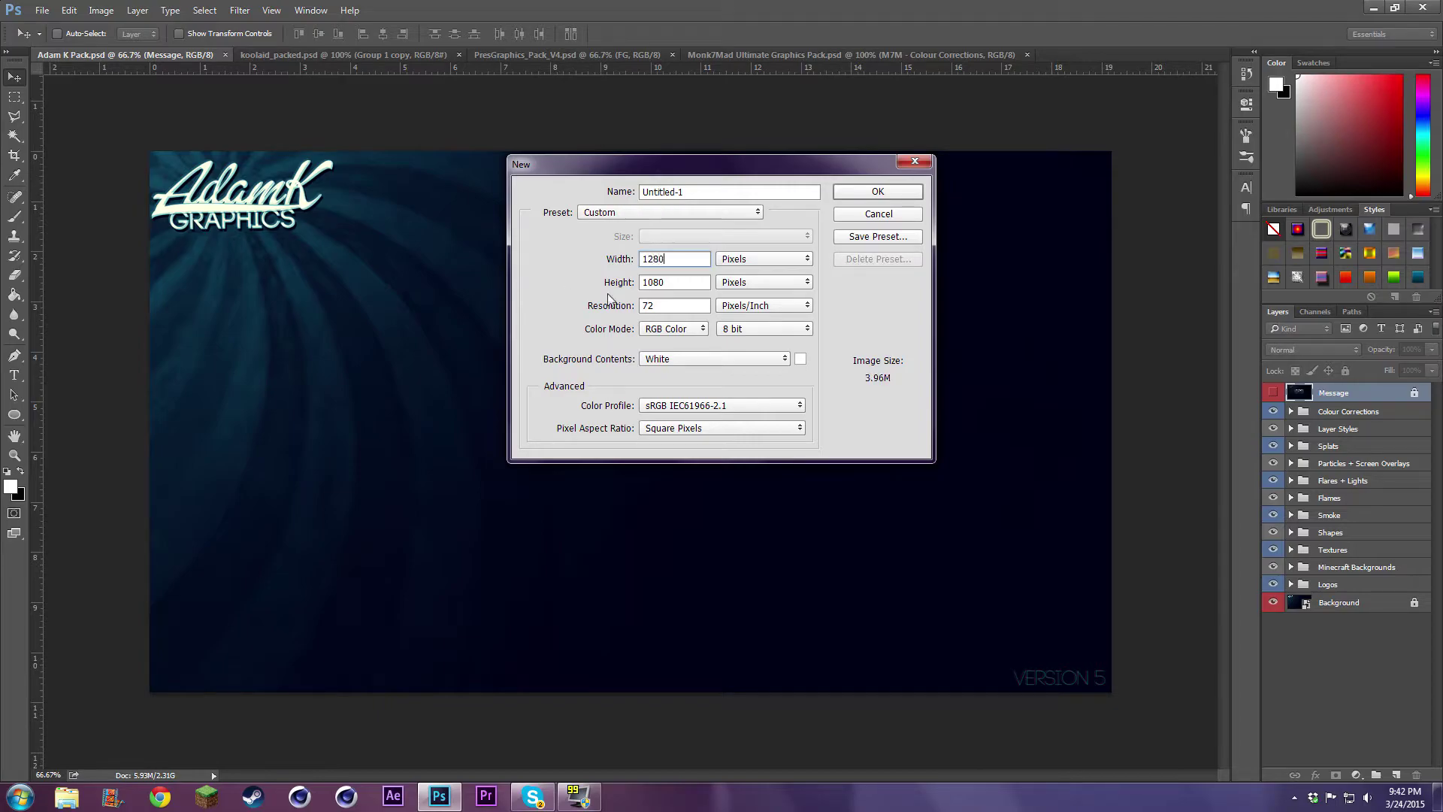
key("Tab")
type("720")
left_click(678, 359)
left_click(678, 377)
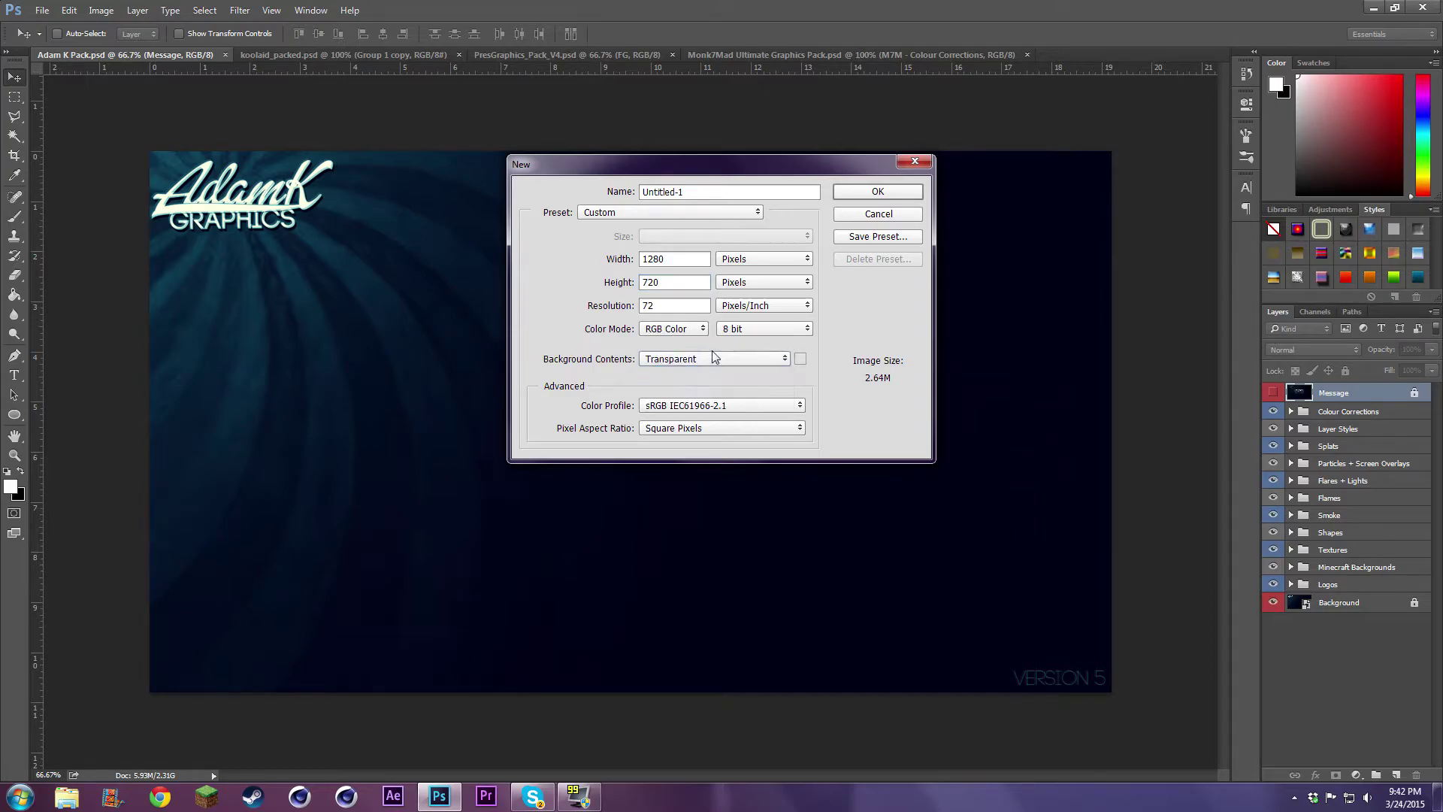
left_click(885, 192)
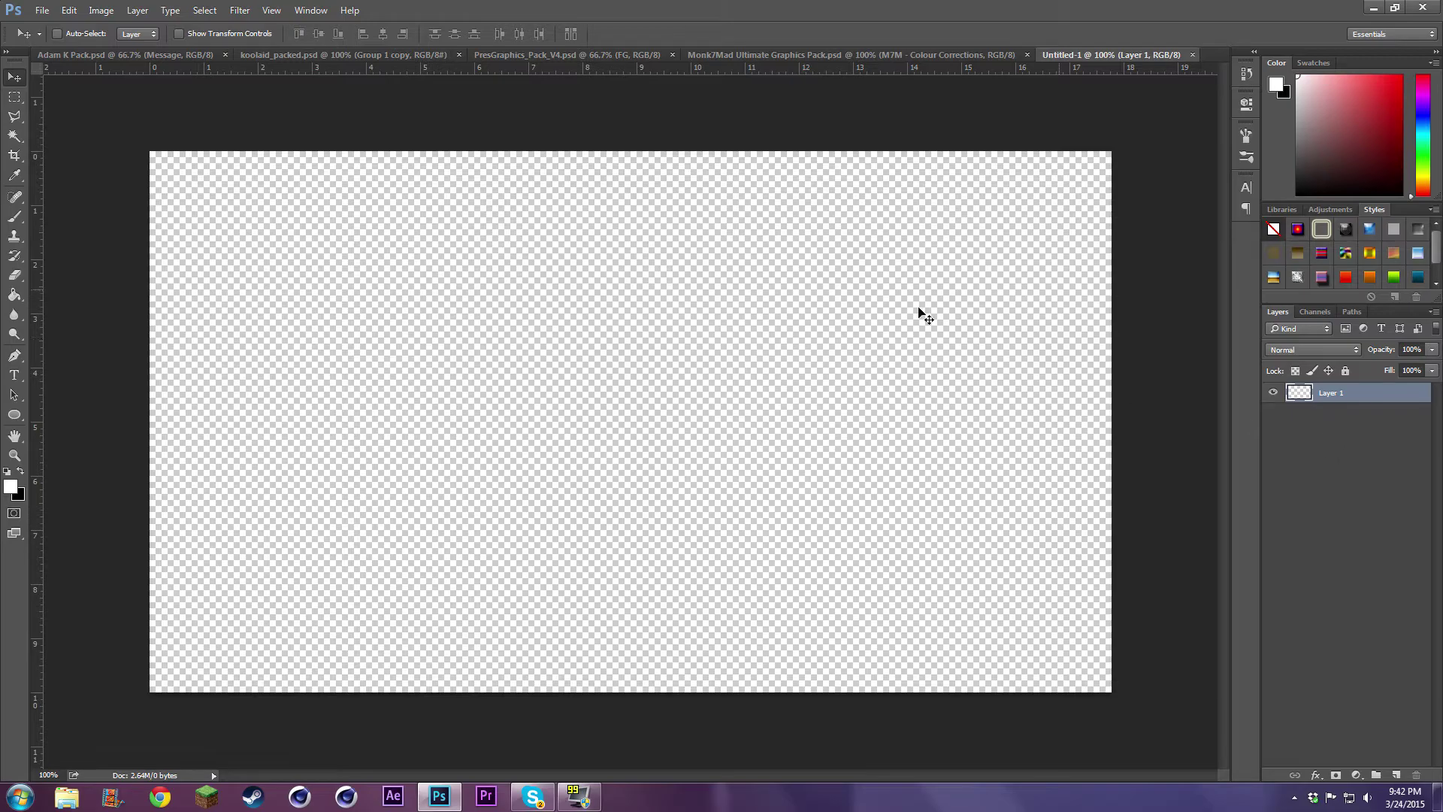
- Open the rendered Tutorial Pose.png from the Customers folder under Pictures, YouTube
left_click(42, 11)
left_click(92, 39)
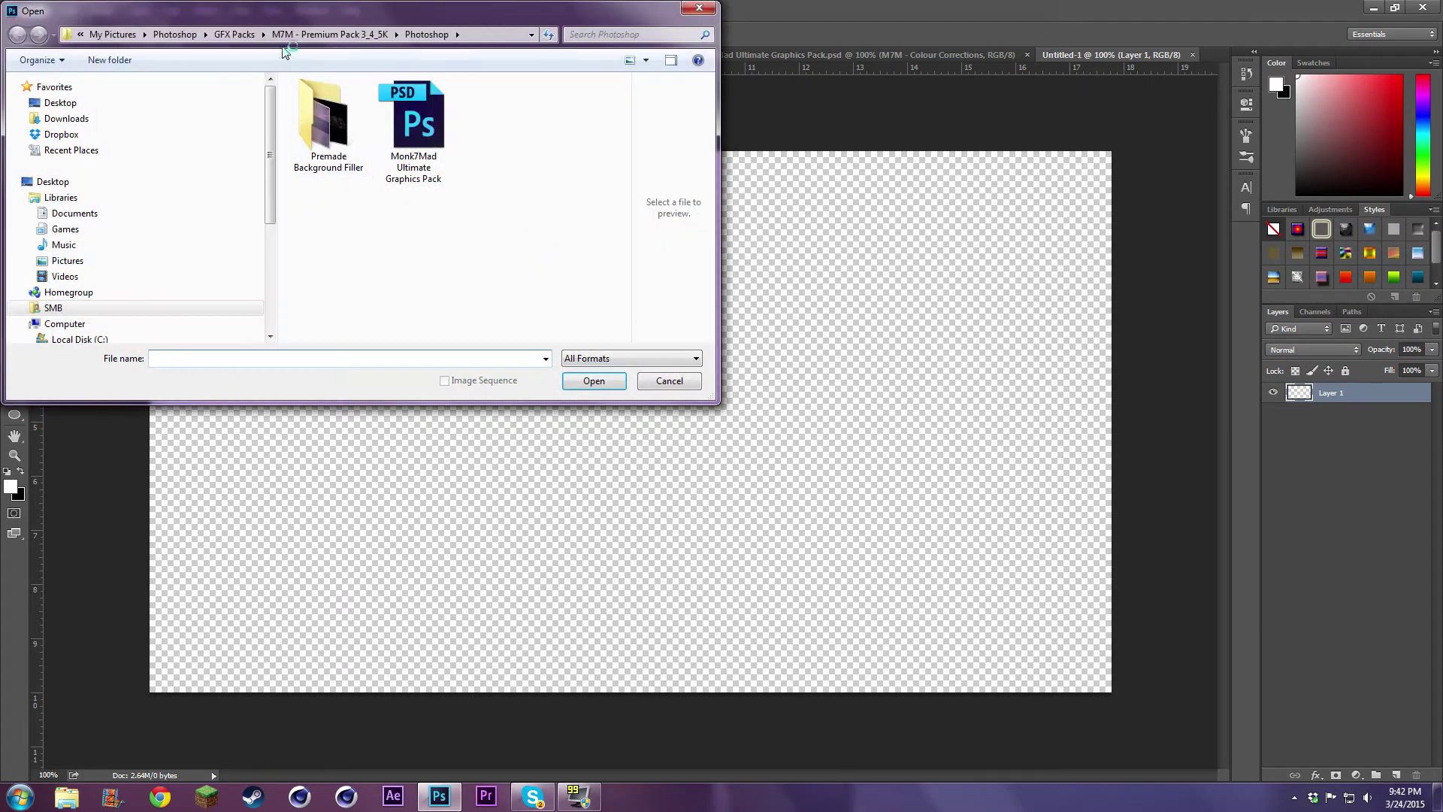
left_click(71, 260)
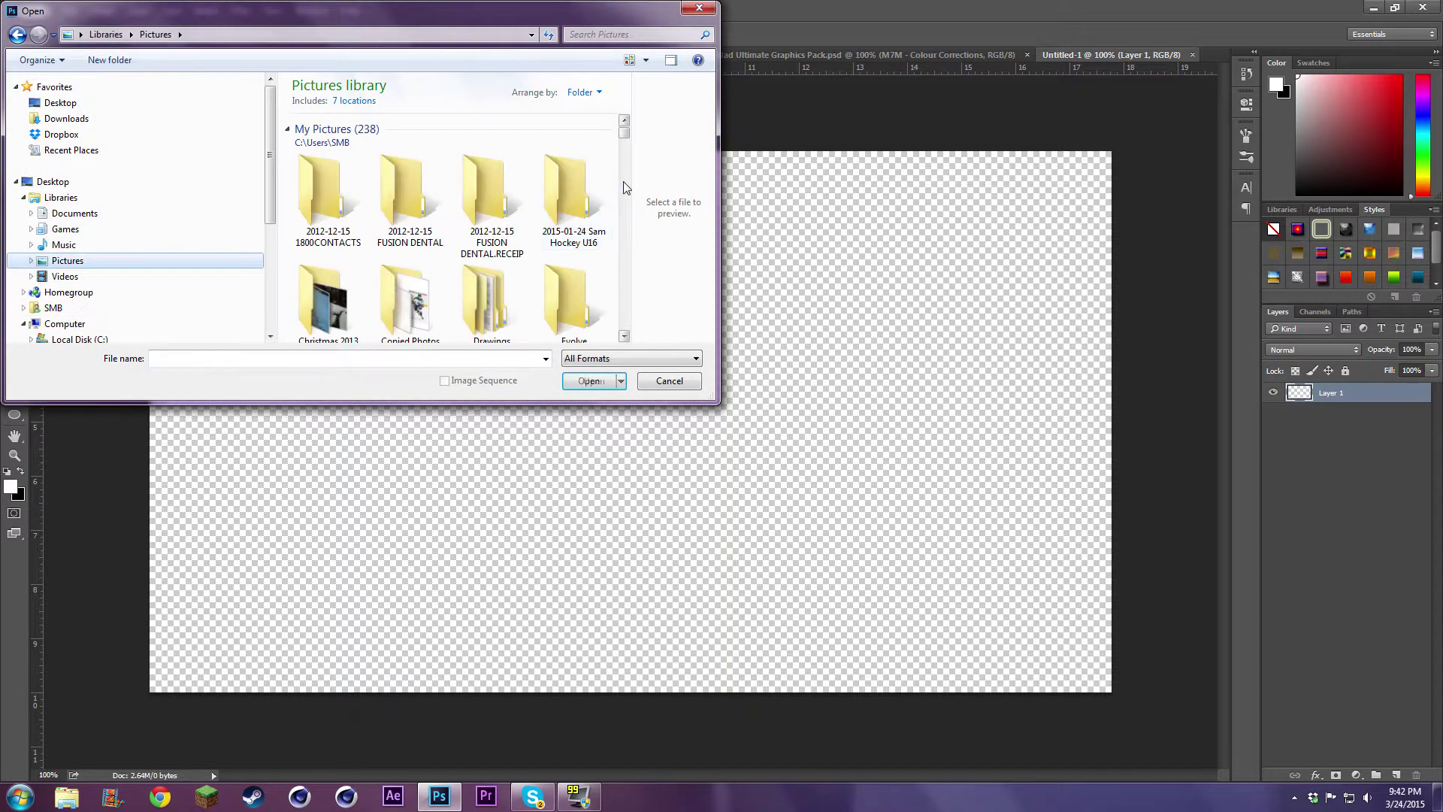
scroll(562, 251, "down", 5)
double_click(478, 278)
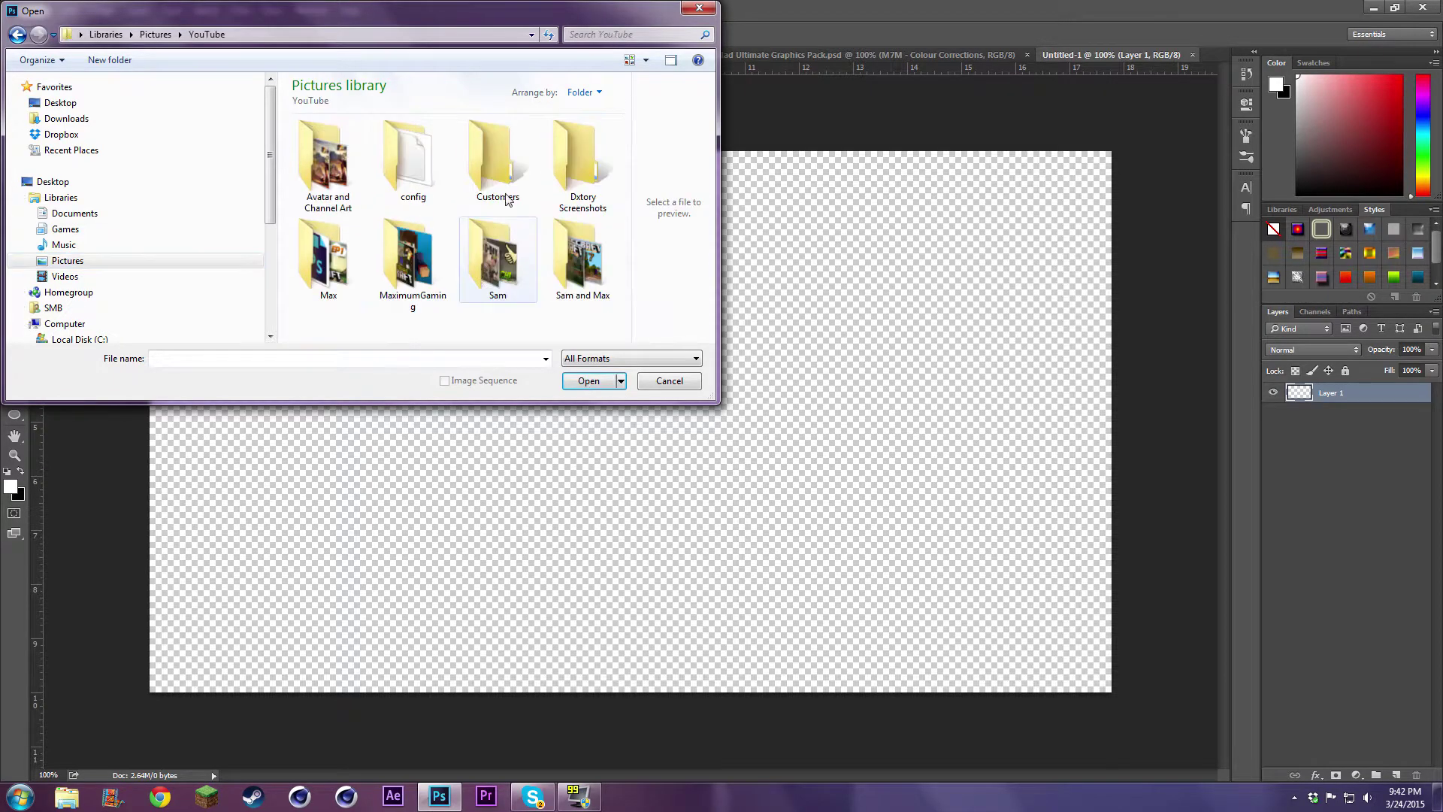
double_click(490, 158)
left_click_drag(630, 152, 620, 265)
left_click(352, 308)
double_click(409, 299)
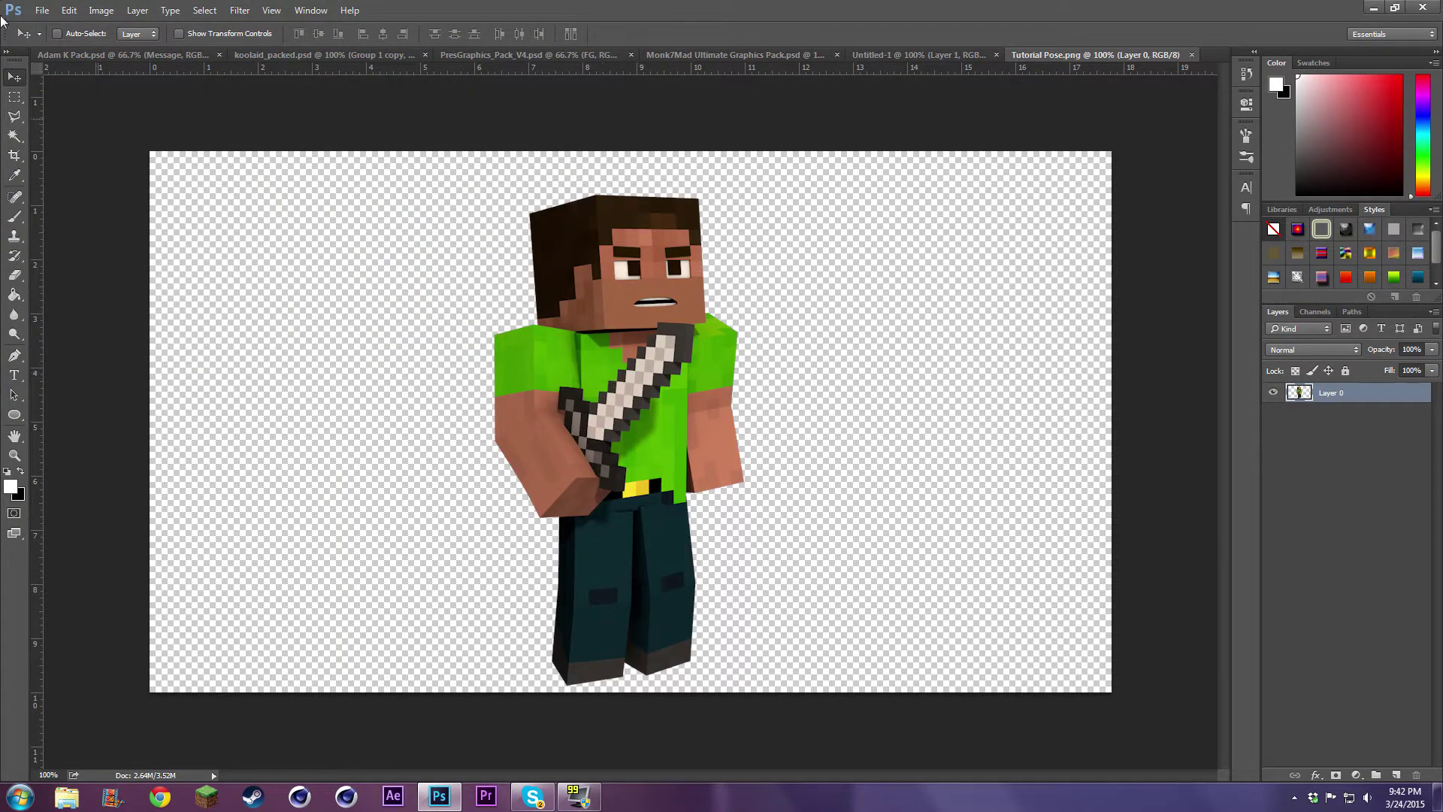
- Open the Minecraft-logo Clean White image from the My Pictures folder
left_click(42, 11)
left_click(53, 38)
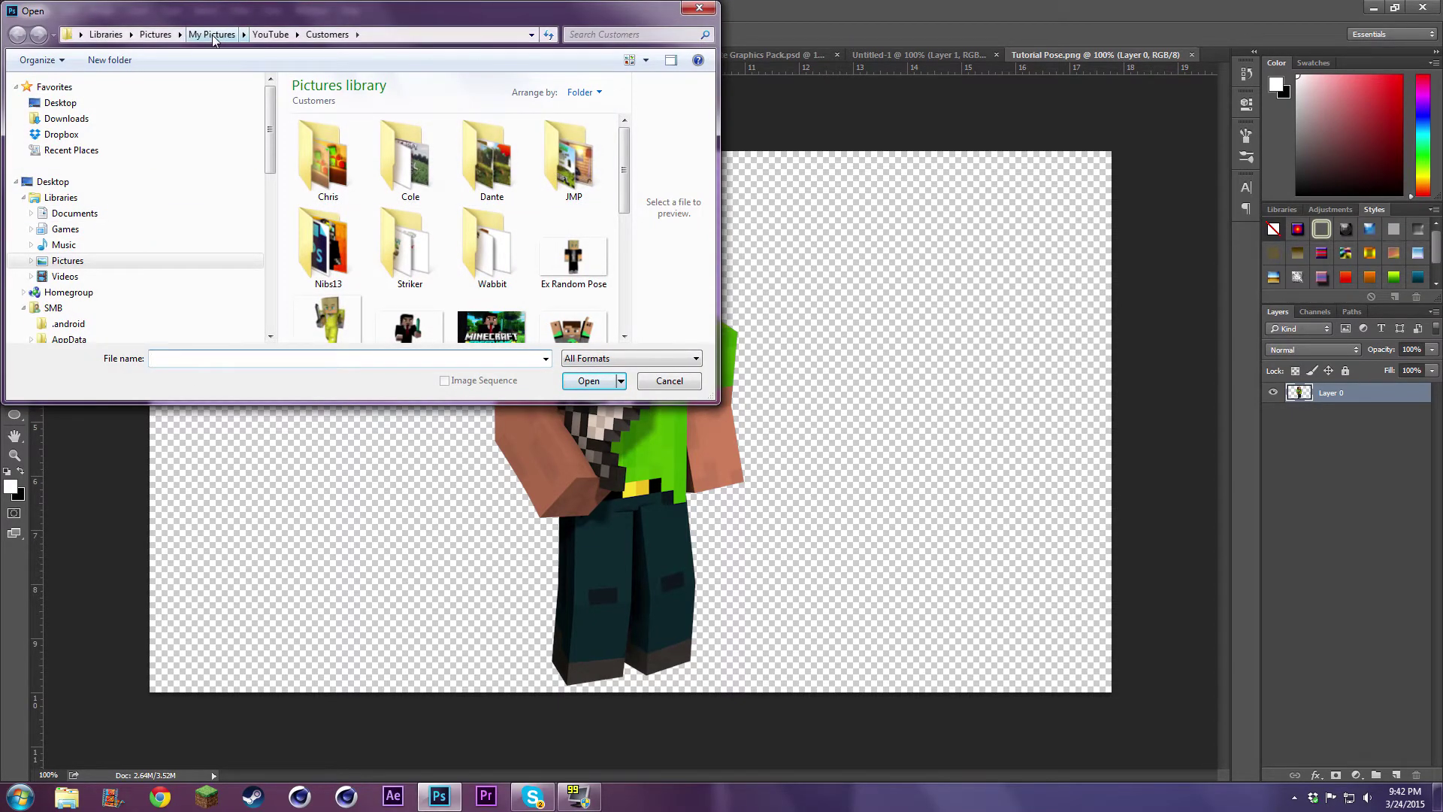
left_click(212, 34)
scroll(626, 167, "down", 2)
scroll(626, 173, "down", 9)
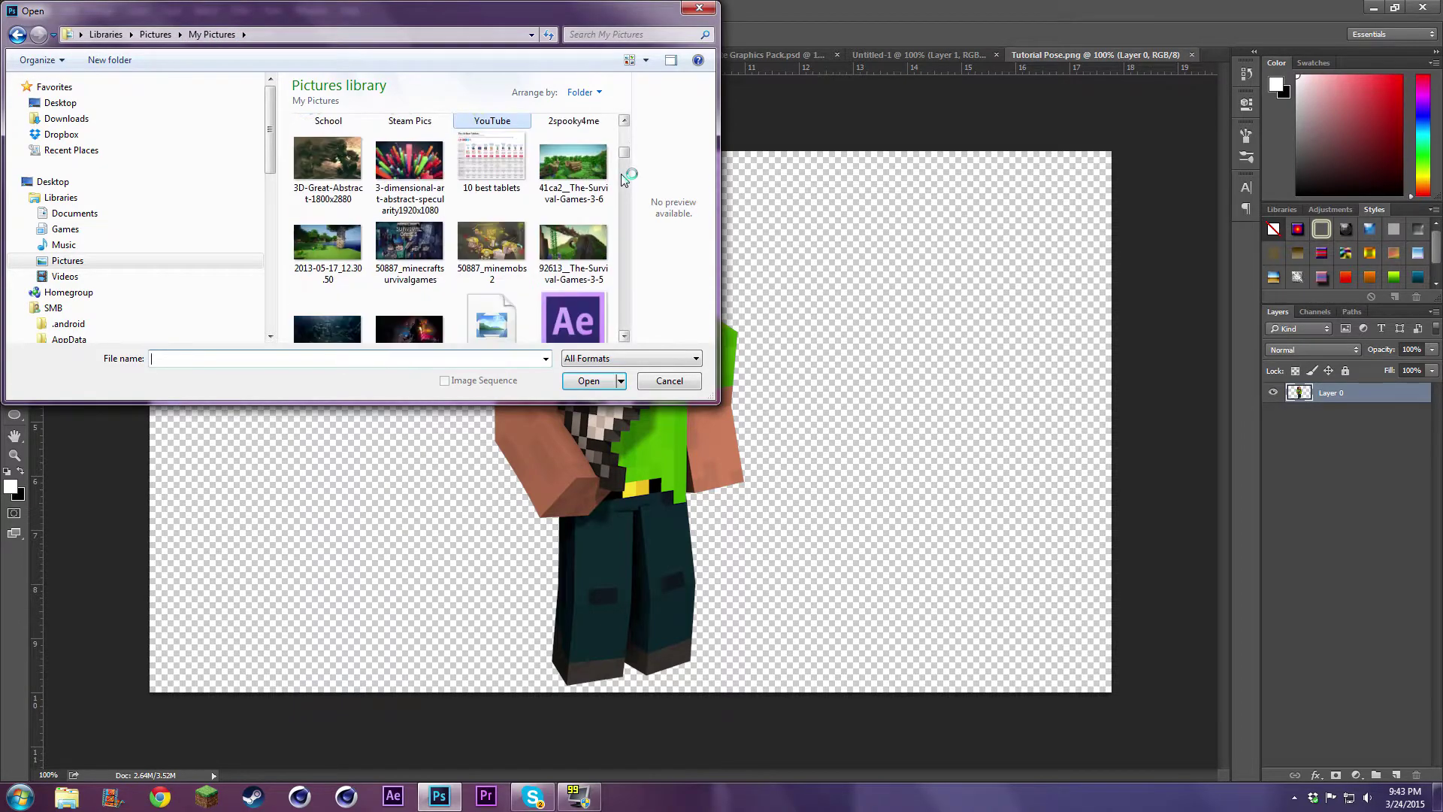
scroll(624, 179, "down", 10)
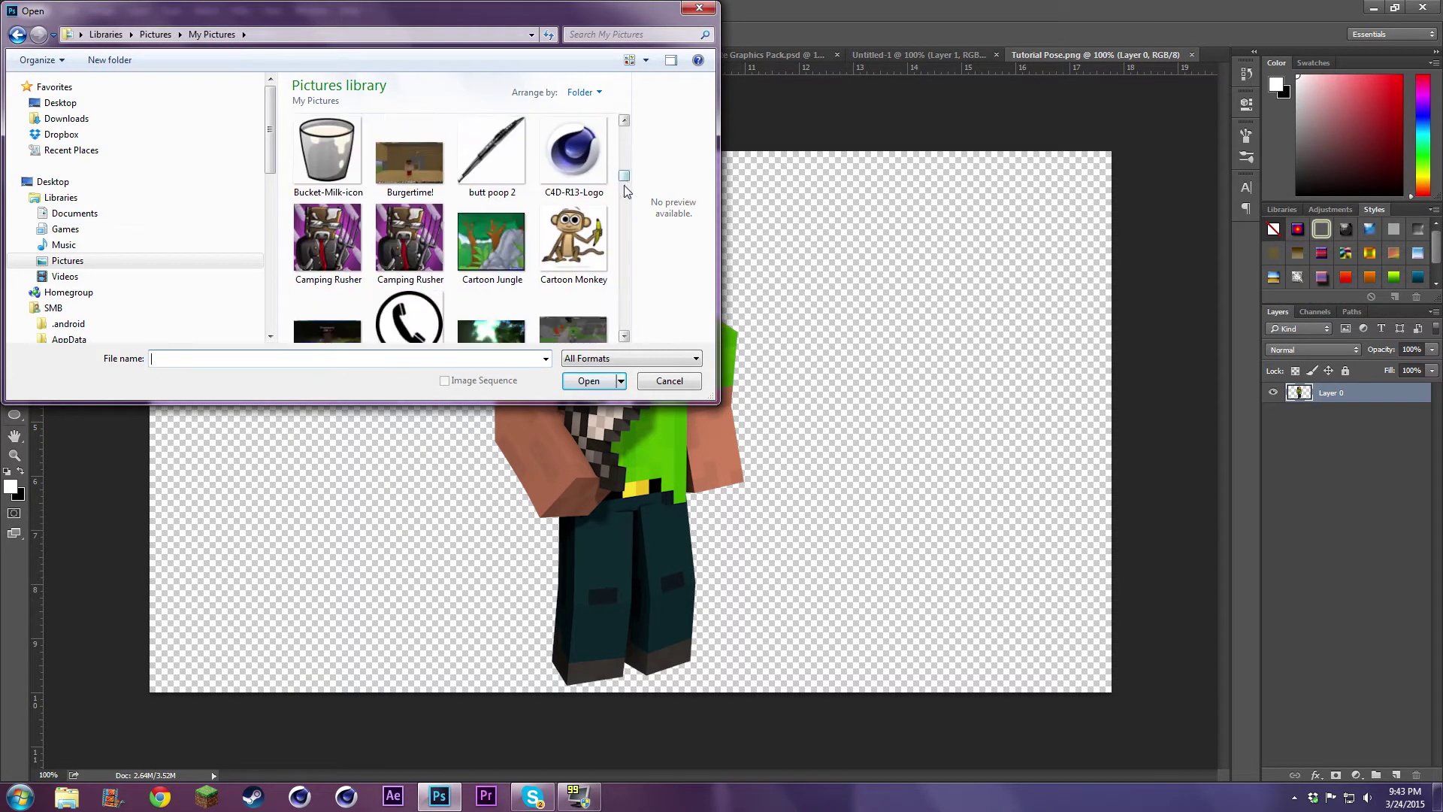
scroll(624, 231, "down", 10)
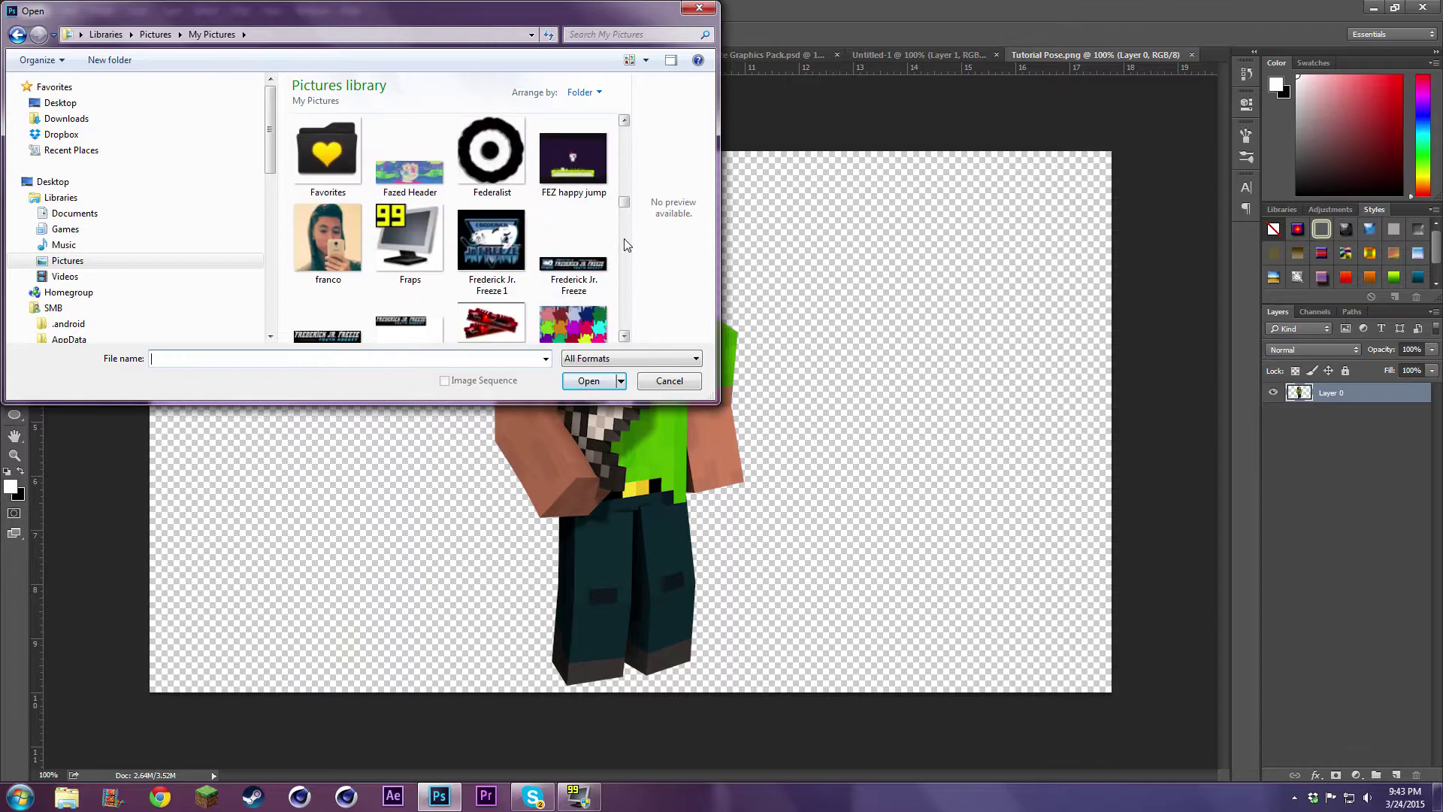
scroll(630, 258, "down", 10)
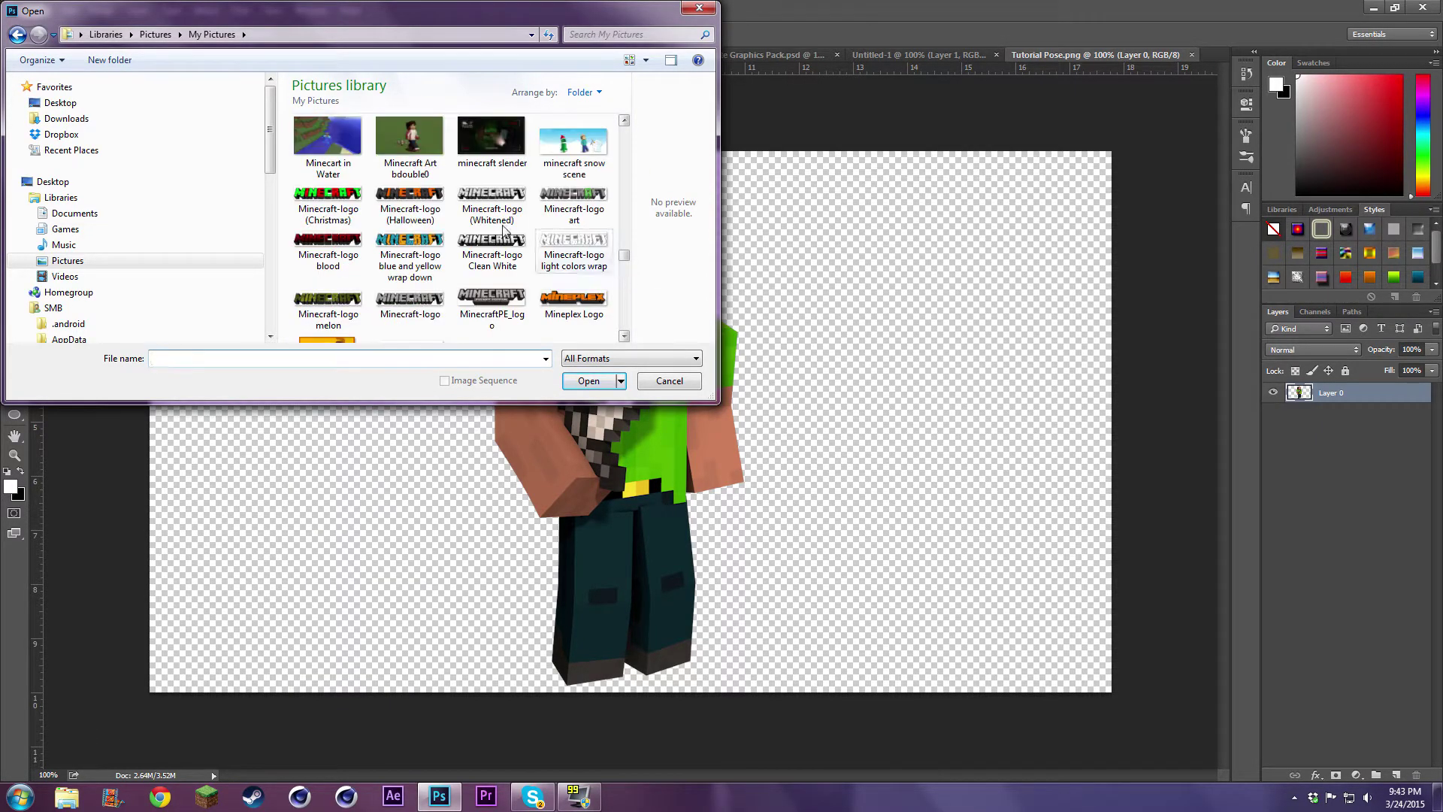
double_click(500, 250)
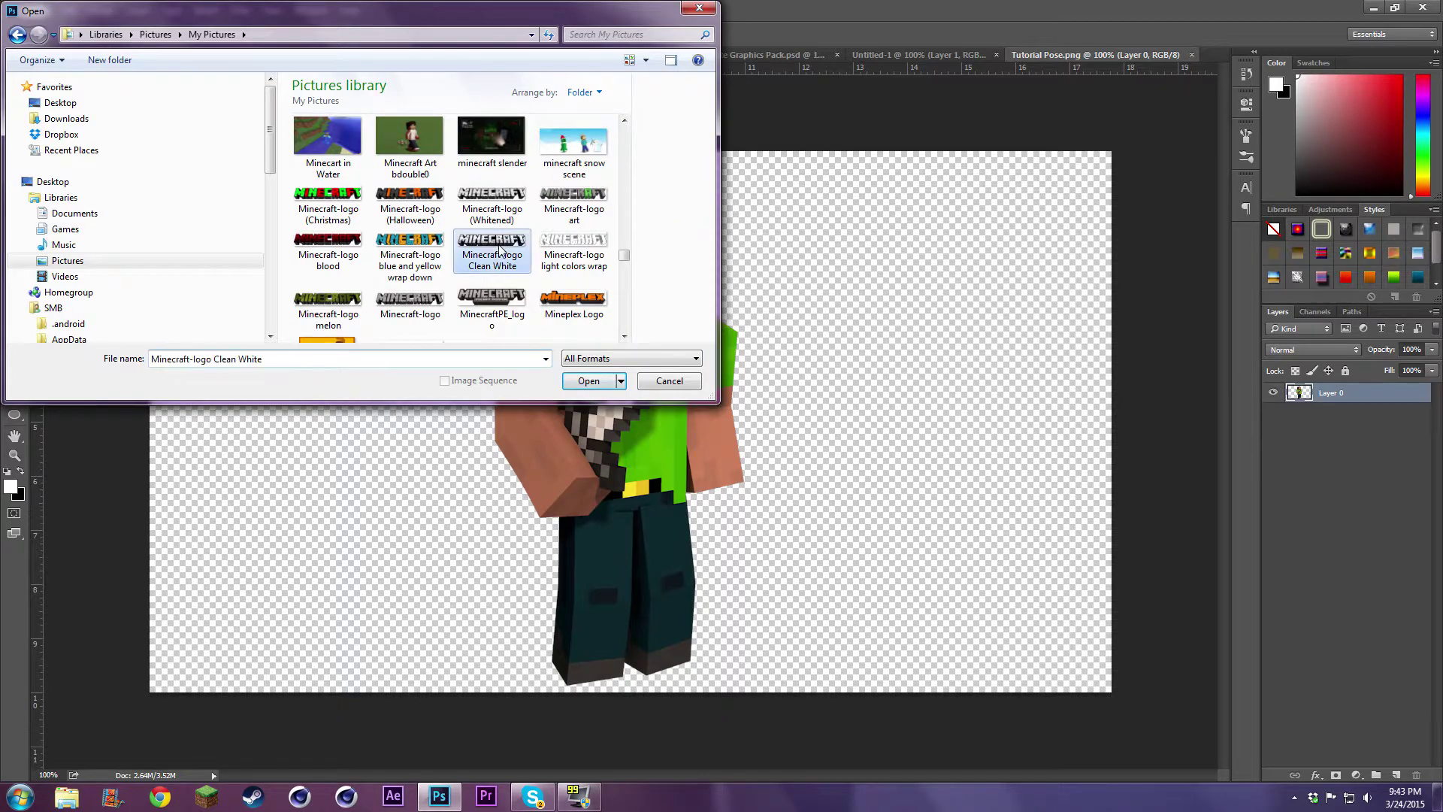
- Copy the whole Minecraft logo into Tutorial Pose.png, place it across the character's waist, and close the logo document
key("ctrl+a")
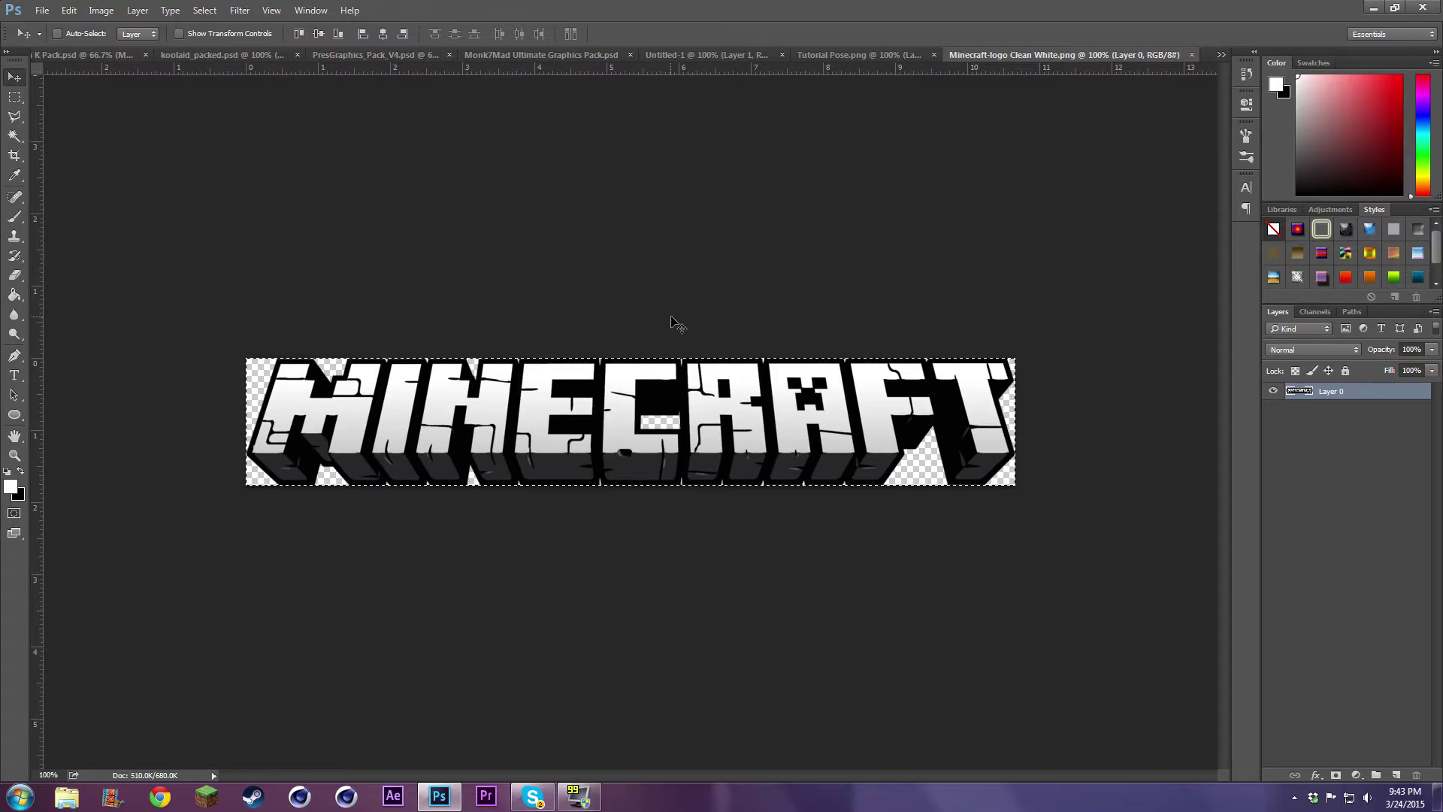
left_click(828, 53)
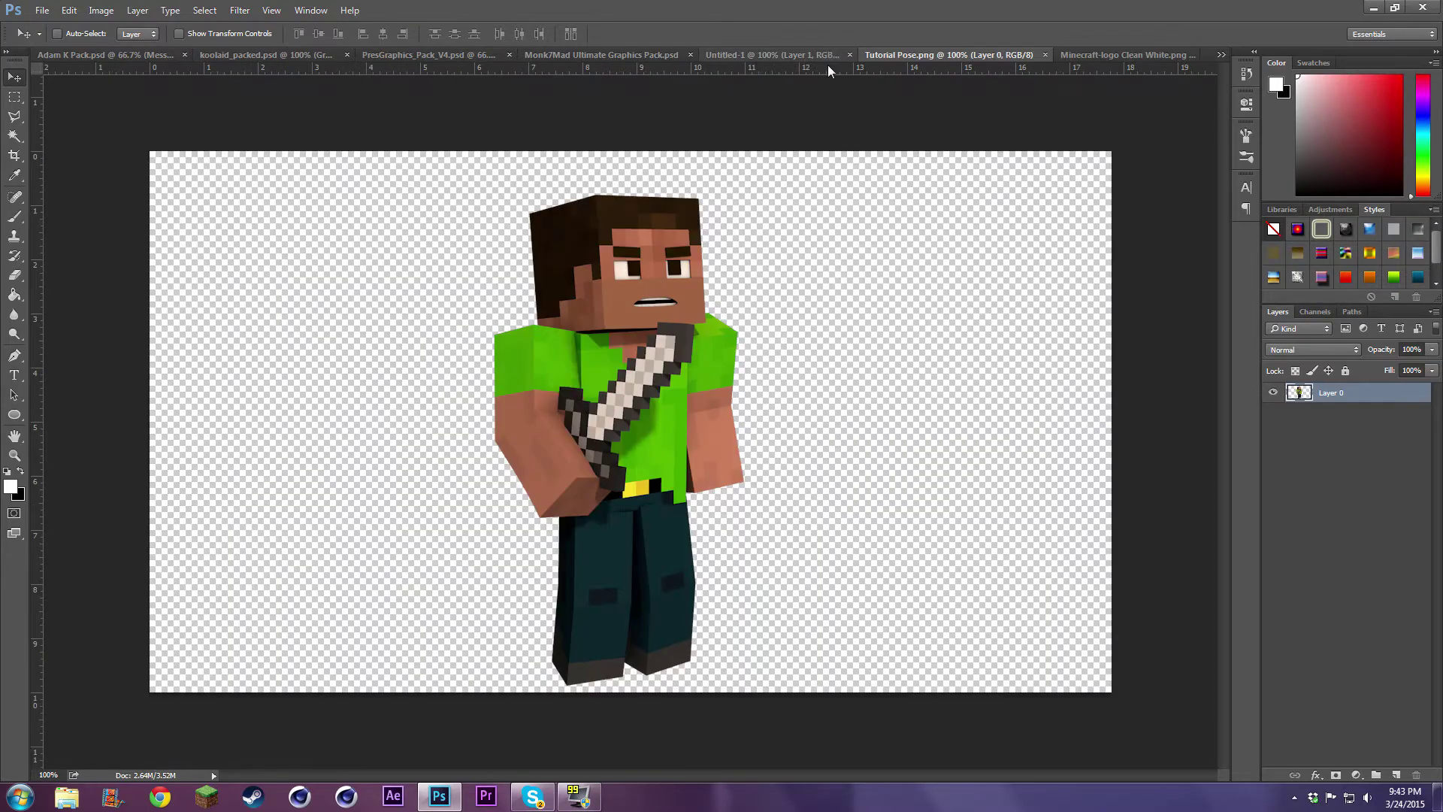
key("ctrl+v")
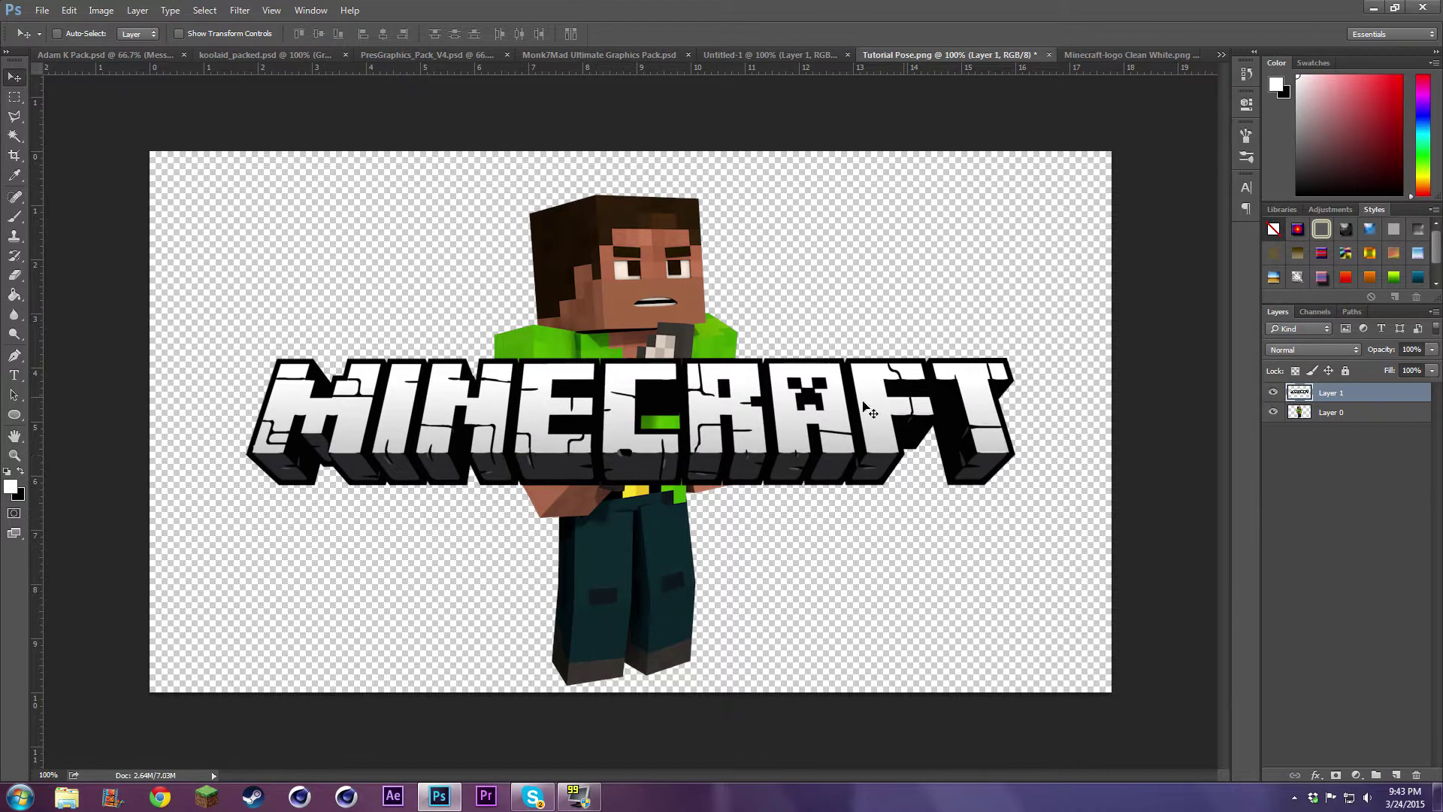
left_click_drag(797, 518, 825, 497)
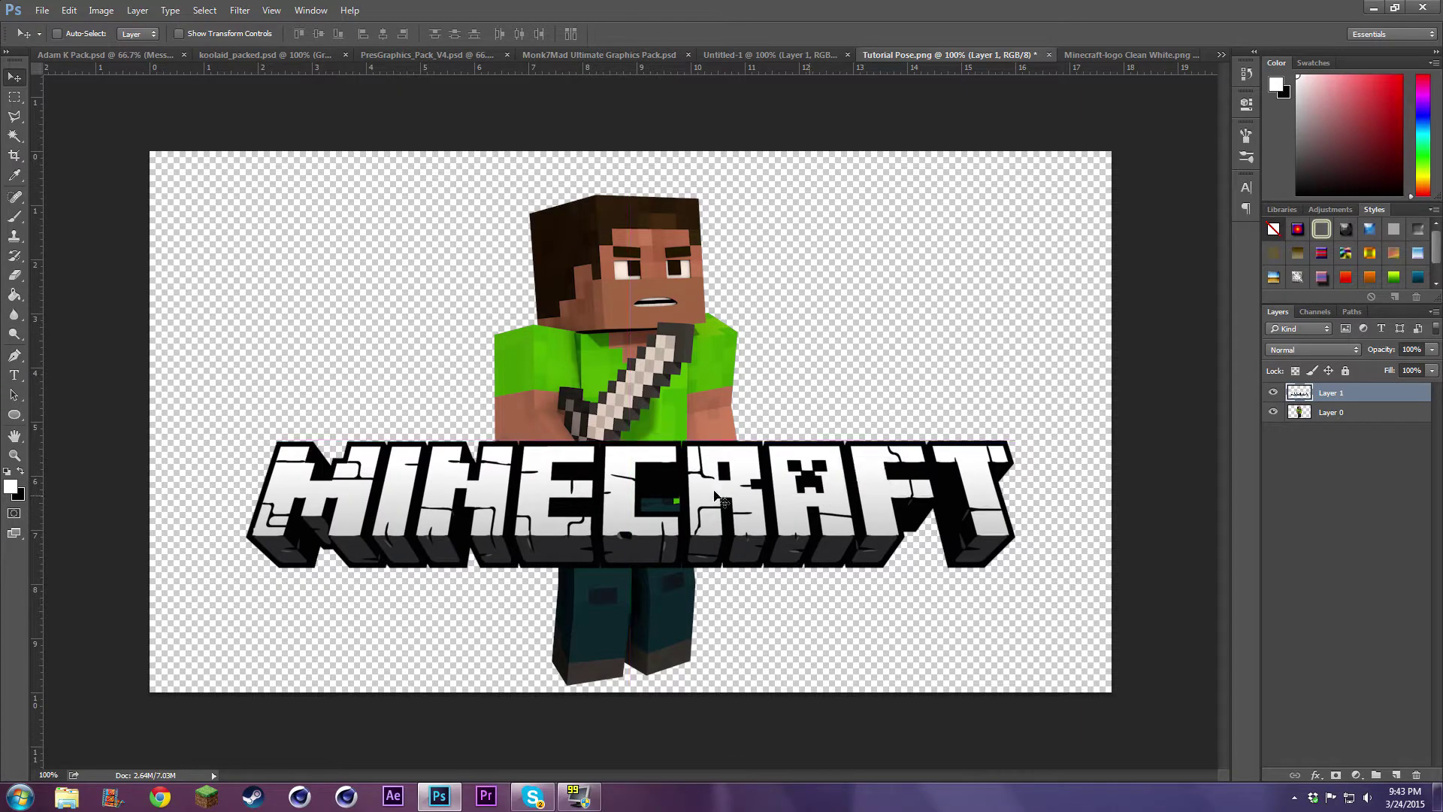
left_click(1173, 55)
left_click(1195, 55)
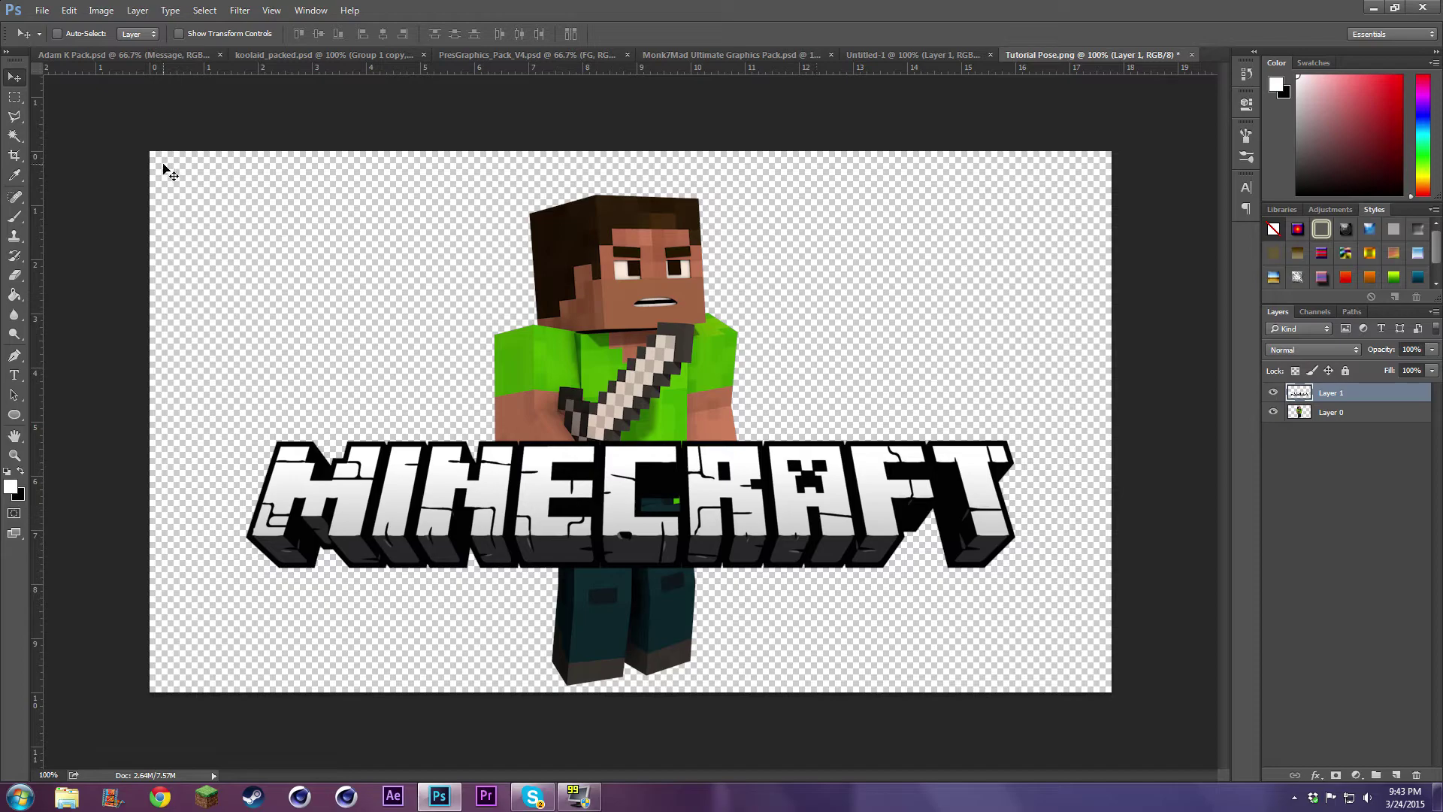
- Move the character on Layer 0 slightly up behind the logo
left_click(1349, 413)
left_click_drag(582, 331, 584, 308)
left_click(1336, 396)
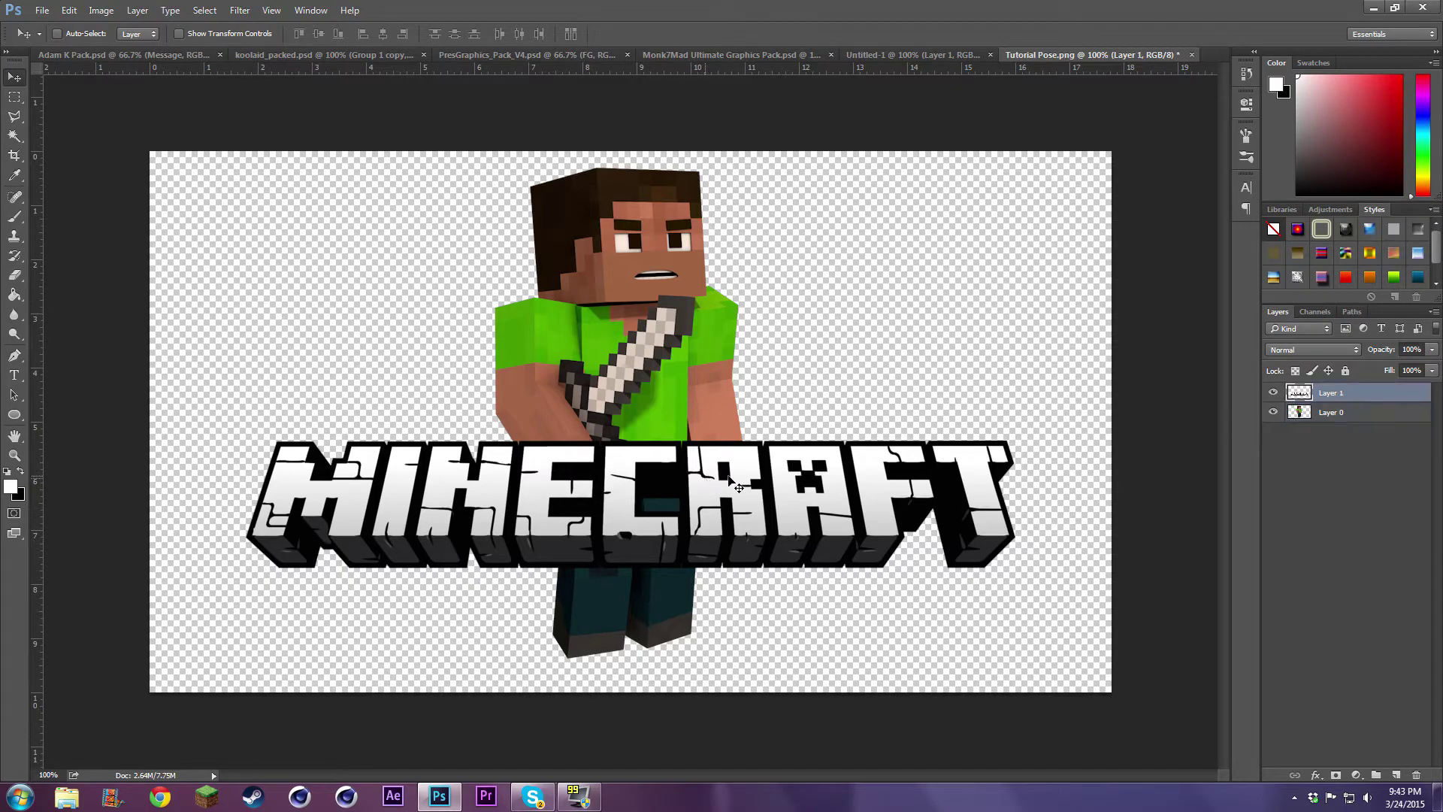
- Outline the character's lower body on Layer 0 with the Polygonal Lasso, erase it, and clear the selection
left_click(1347, 409)
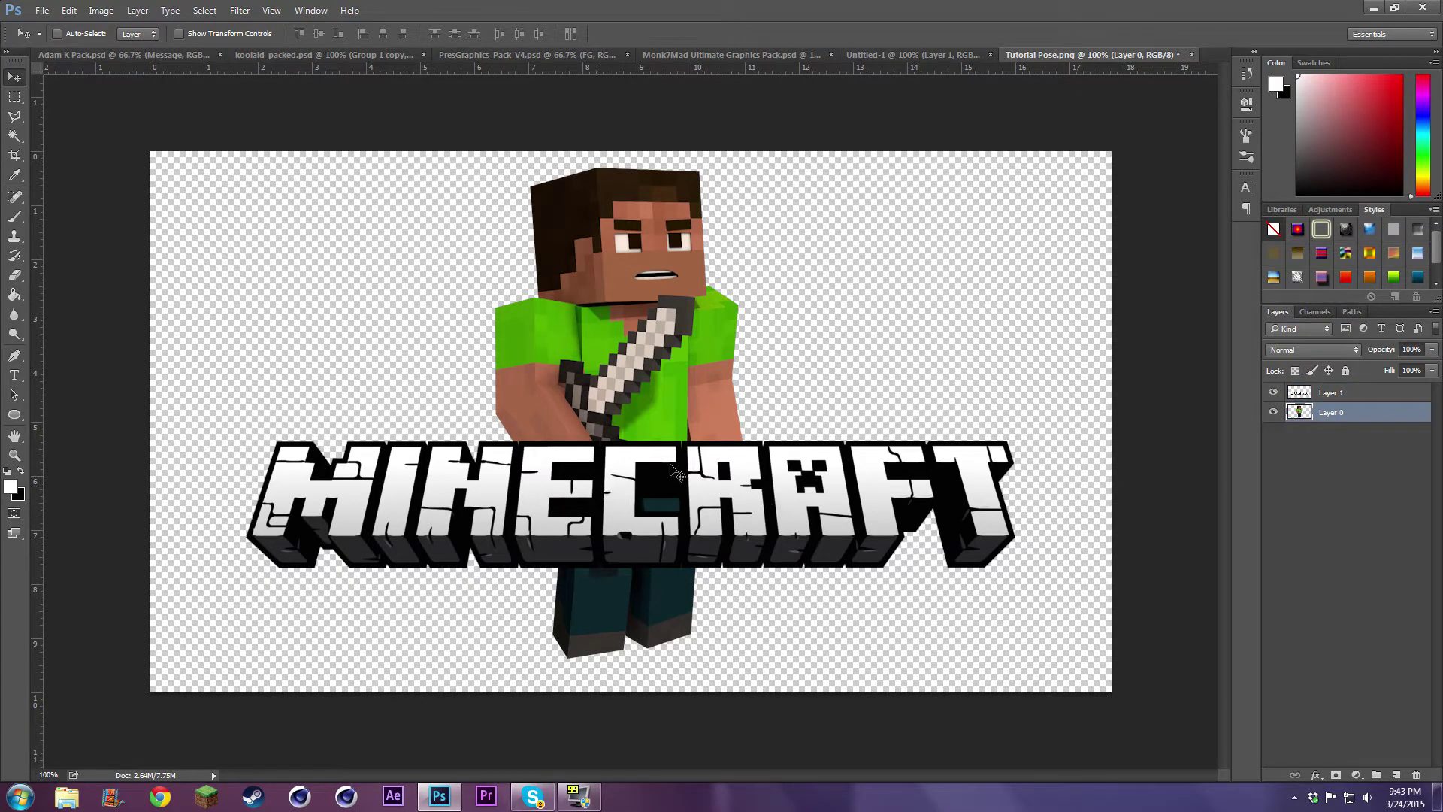
left_click(14, 116)
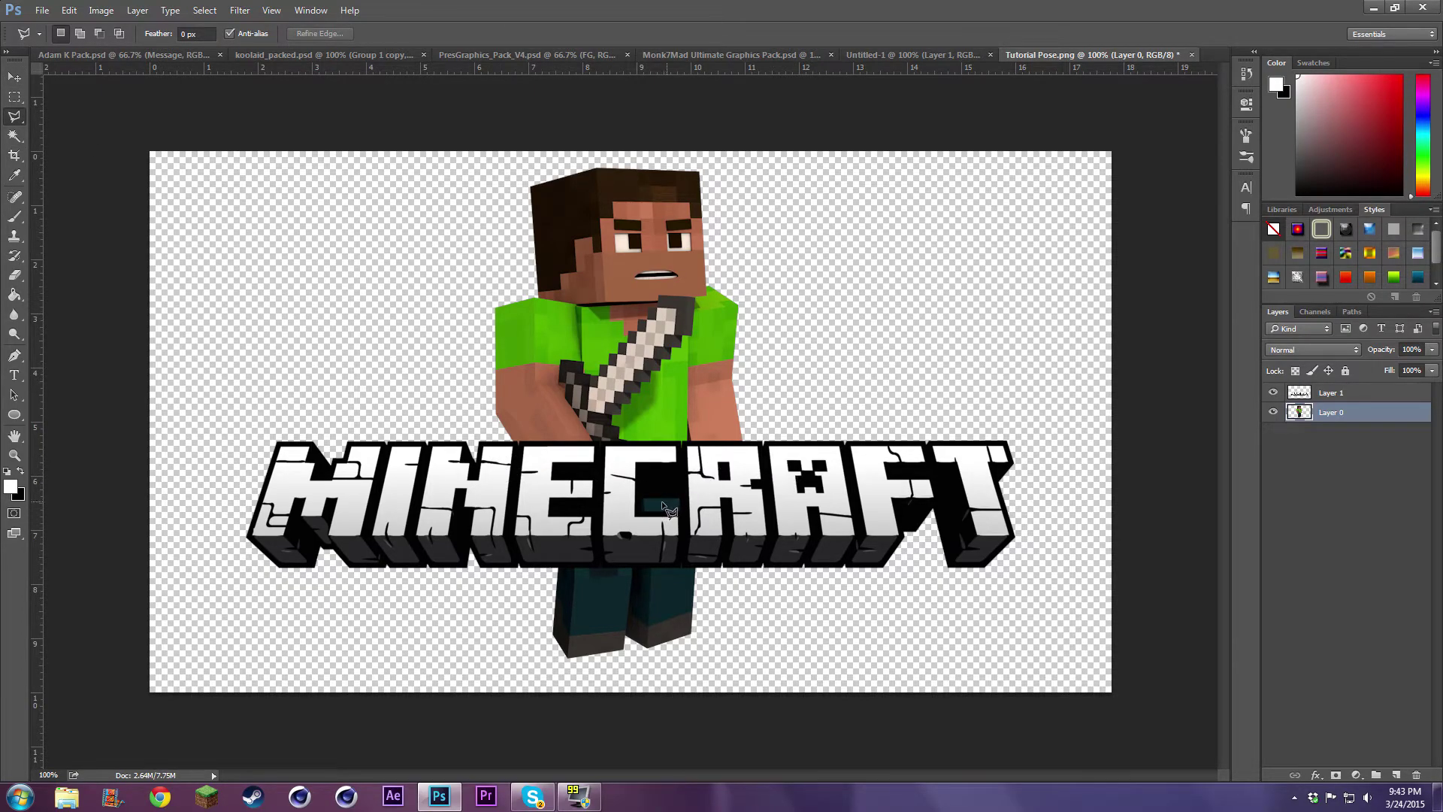
left_click(500, 461)
left_click(767, 458)
left_click(733, 669)
left_click(524, 669)
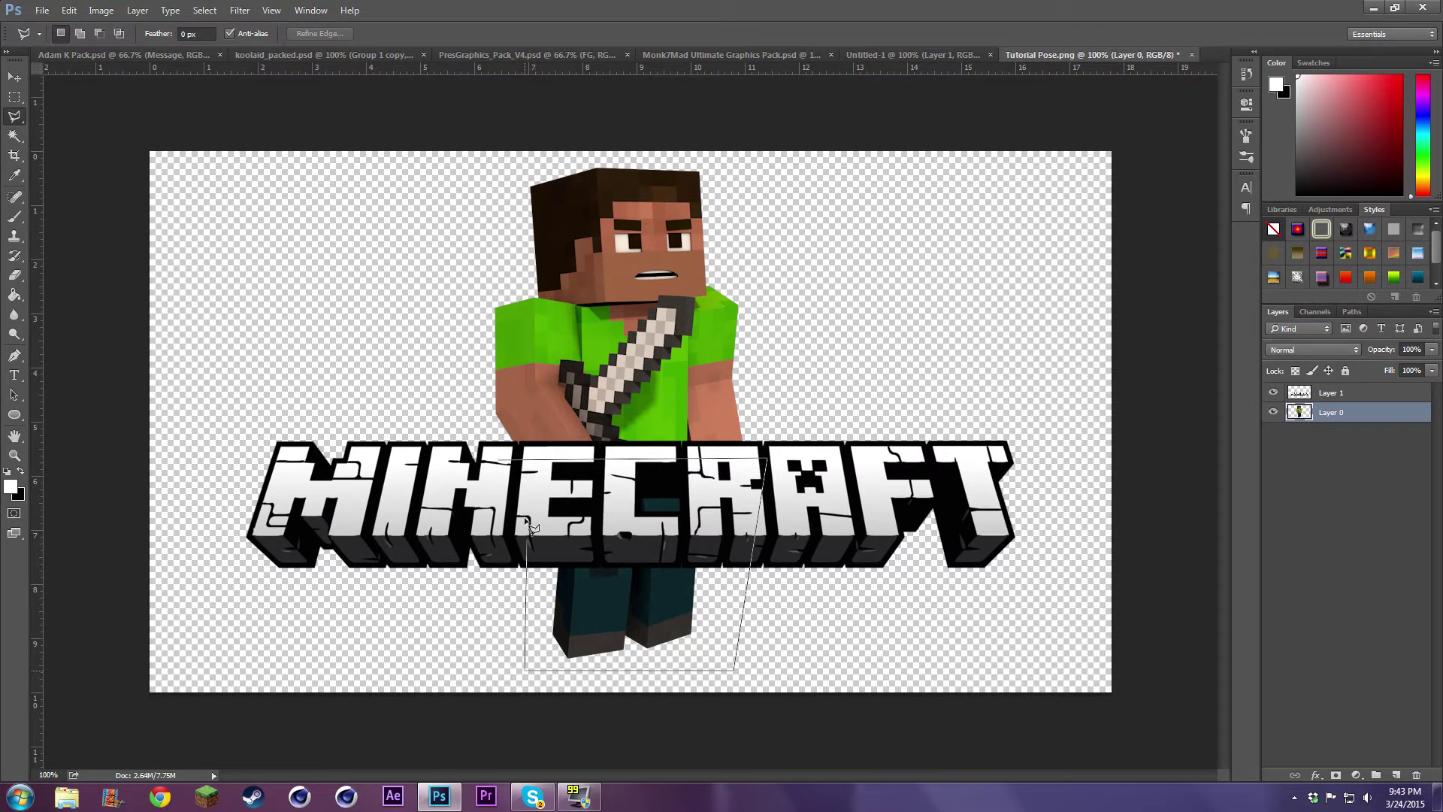
left_click(501, 460)
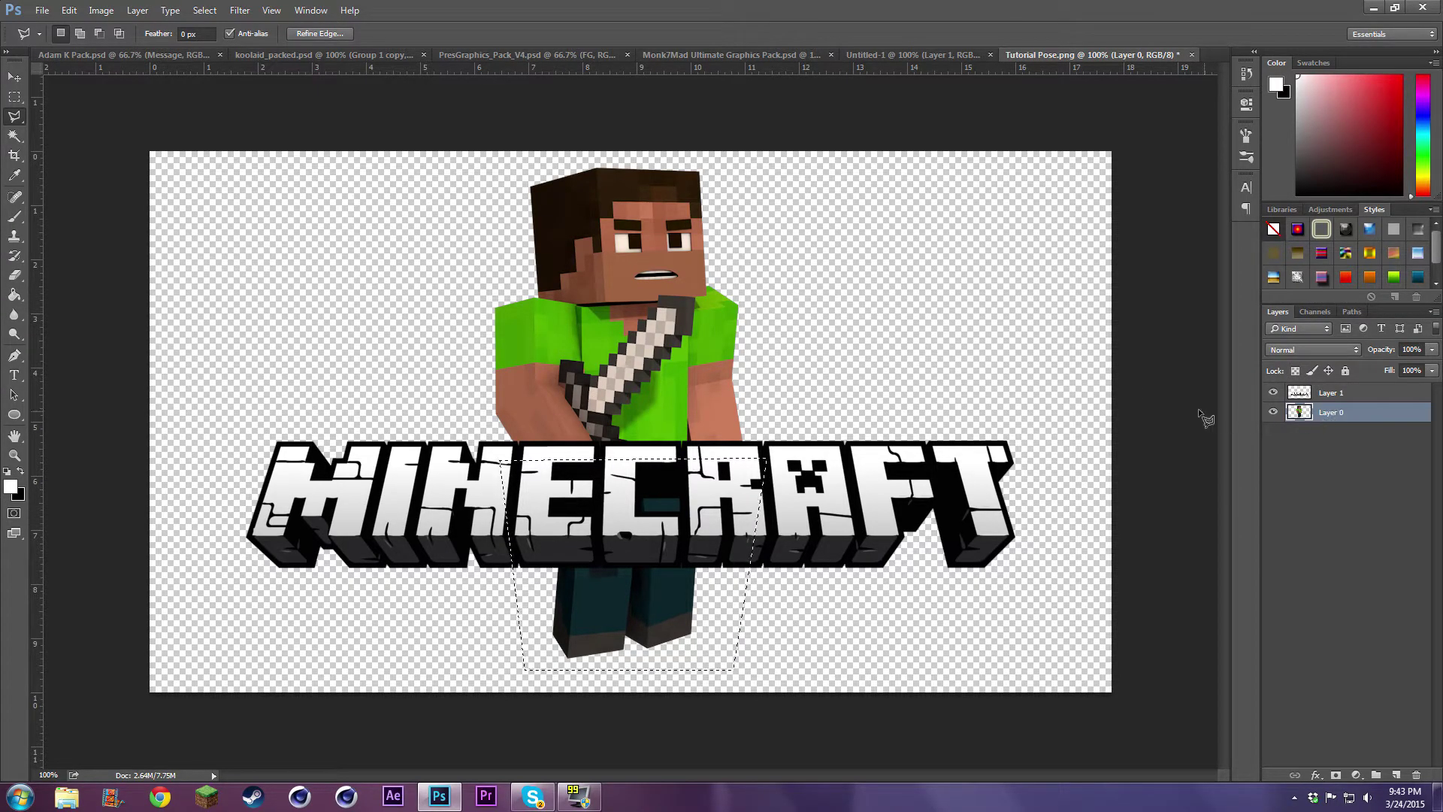
key("Delete")
key("ctrl+d")
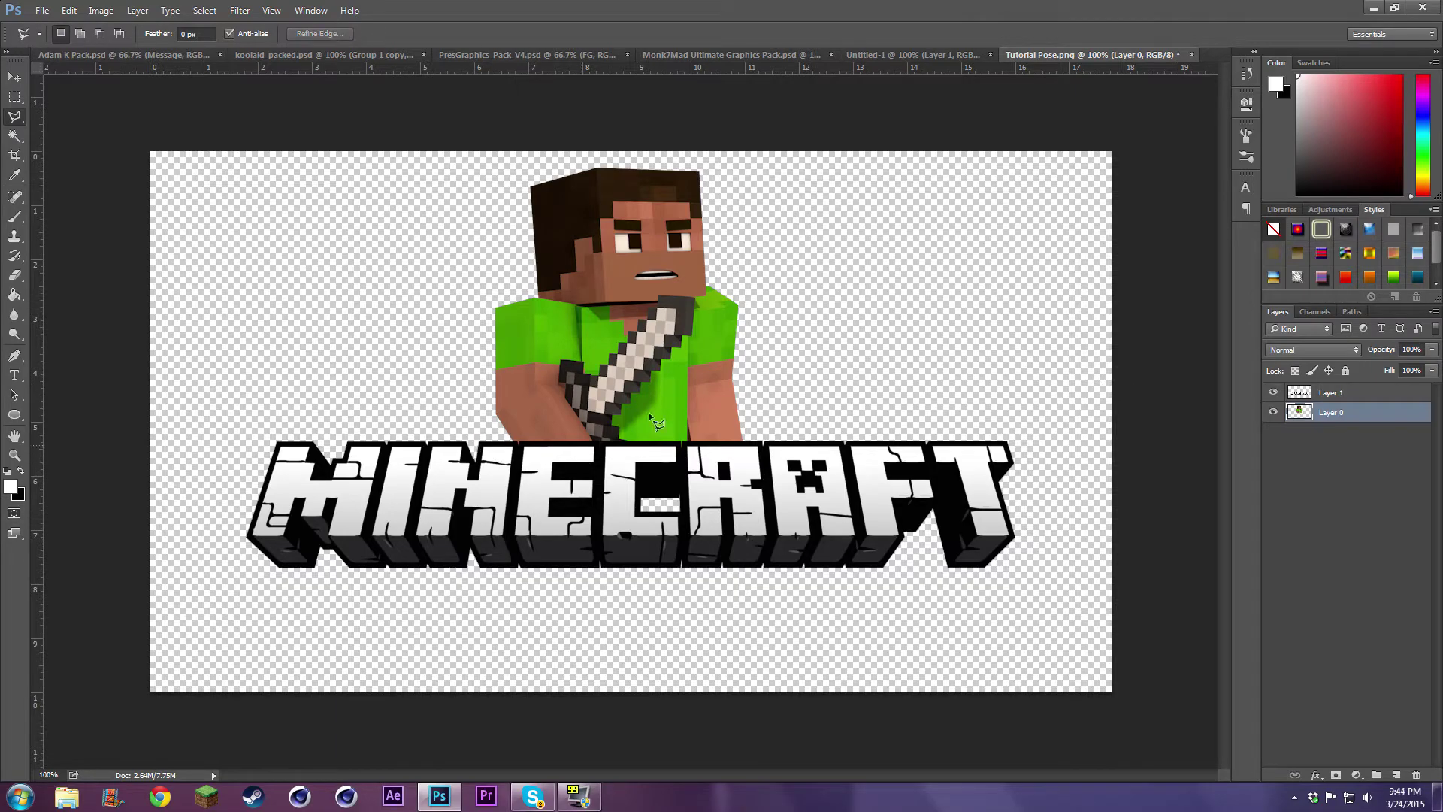
- Move the logo and character layers down together on the canvas
left_click(1332, 394)
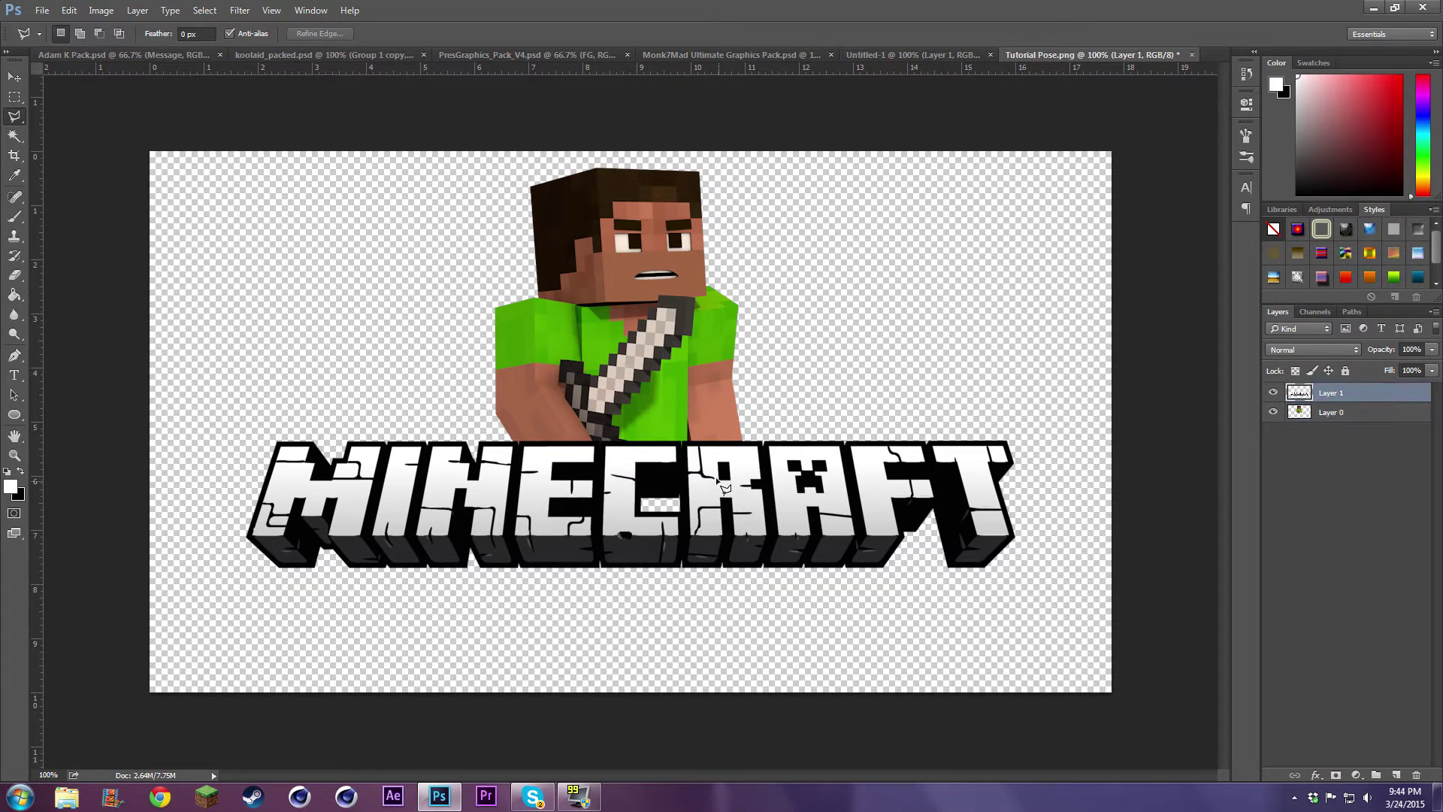
key("v")
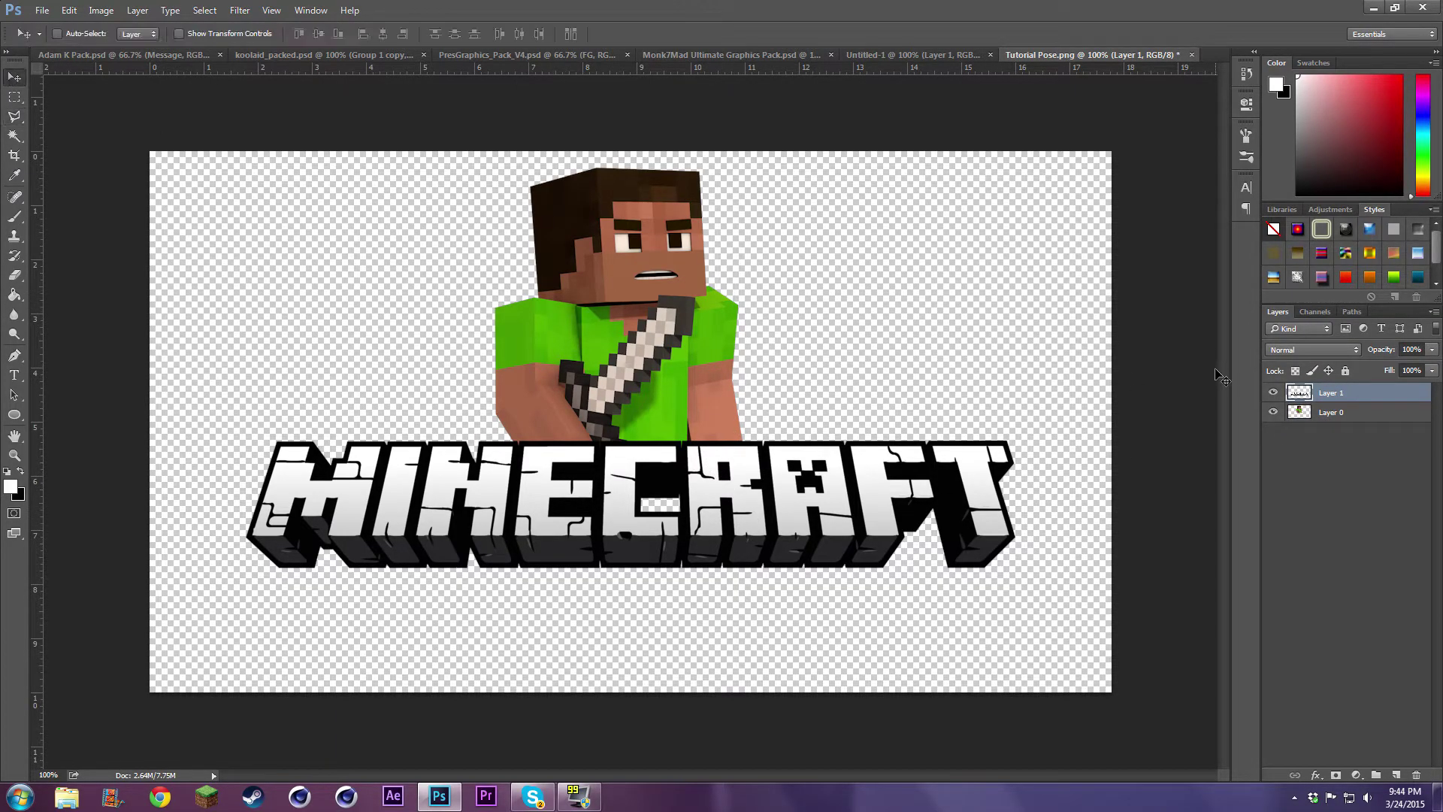
left_click(1323, 415, "shift")
left_click_drag(683, 476, 684, 507)
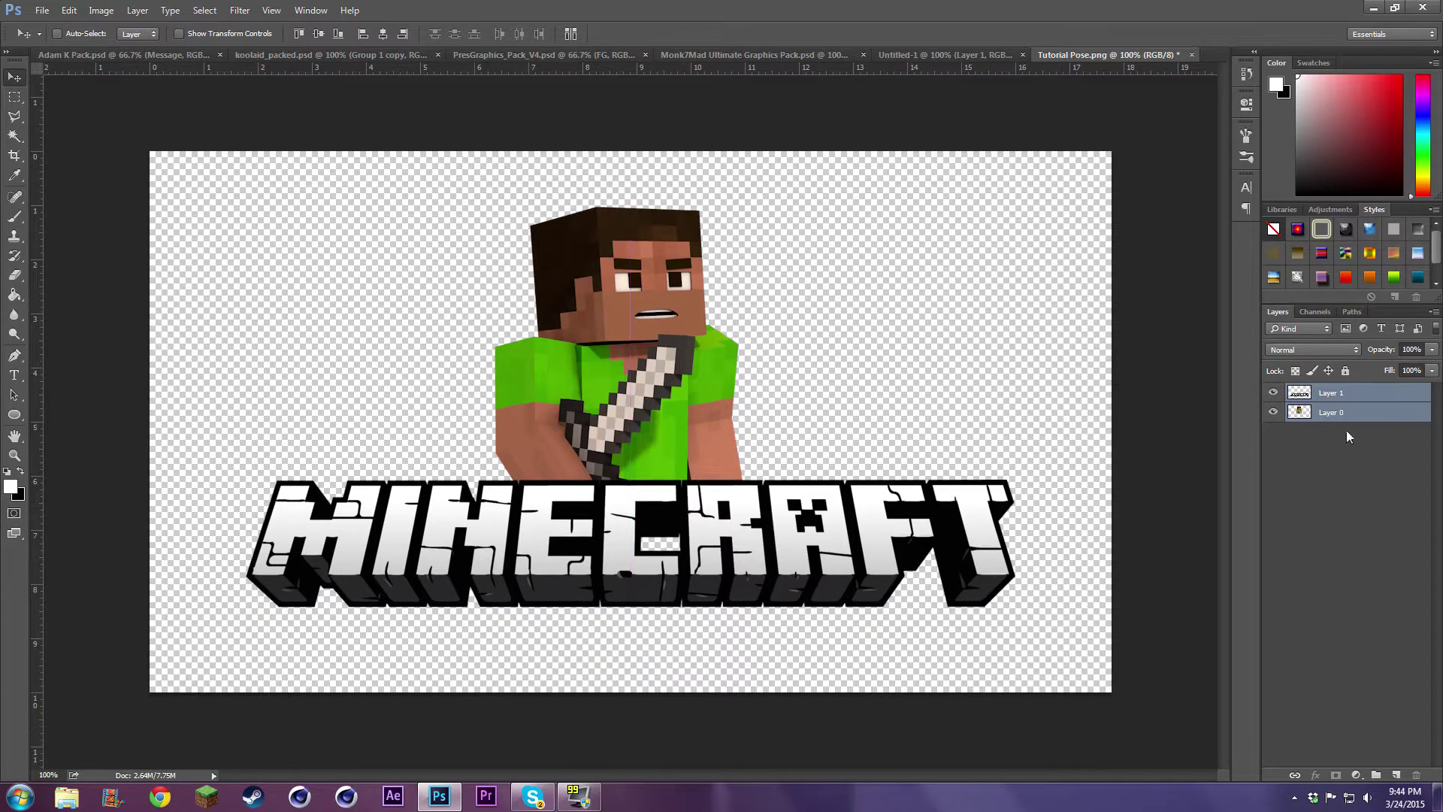
- Enlarge the character above the logo and shift it slightly left, and lower the character and logo together a little
left_click(1334, 412)
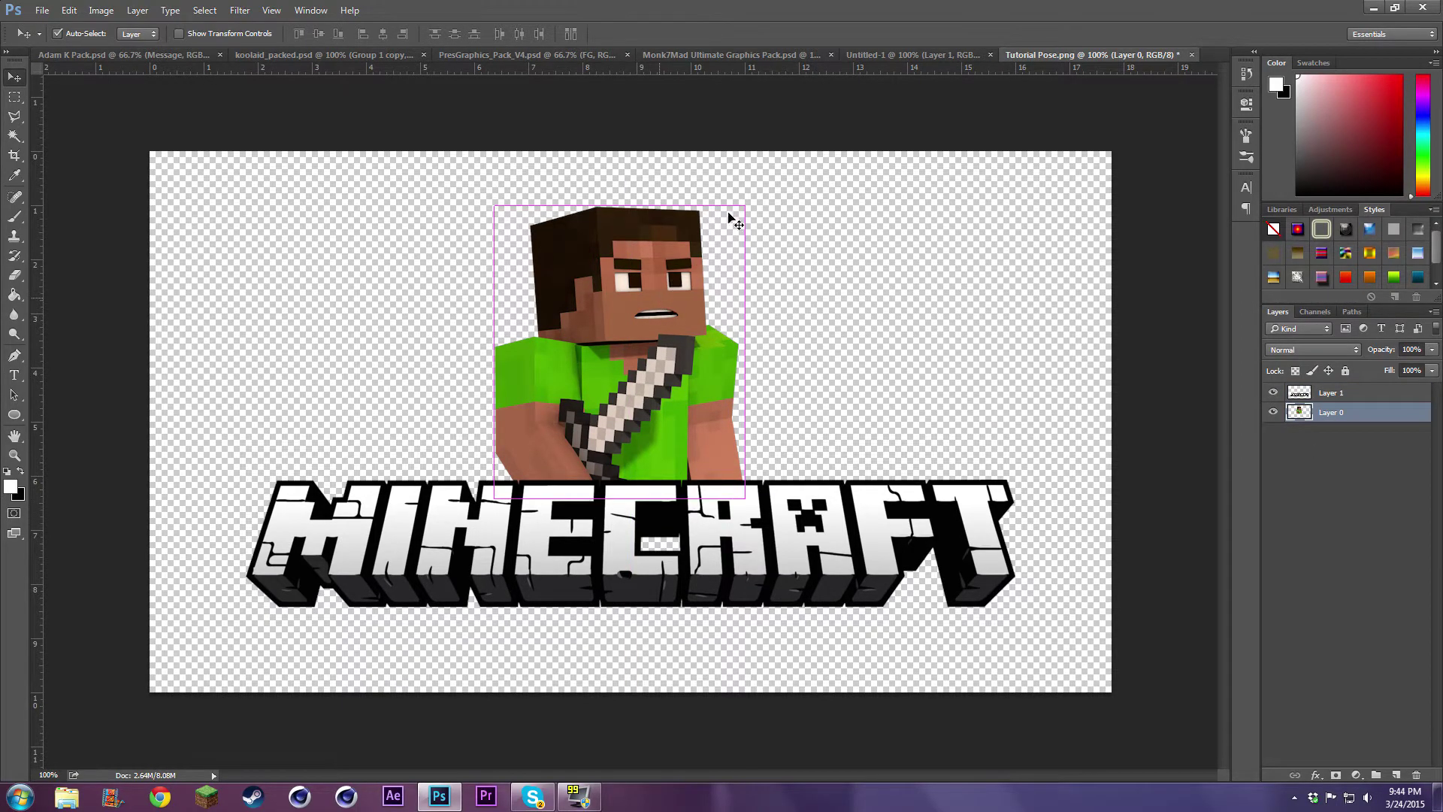
key("ctrl+t")
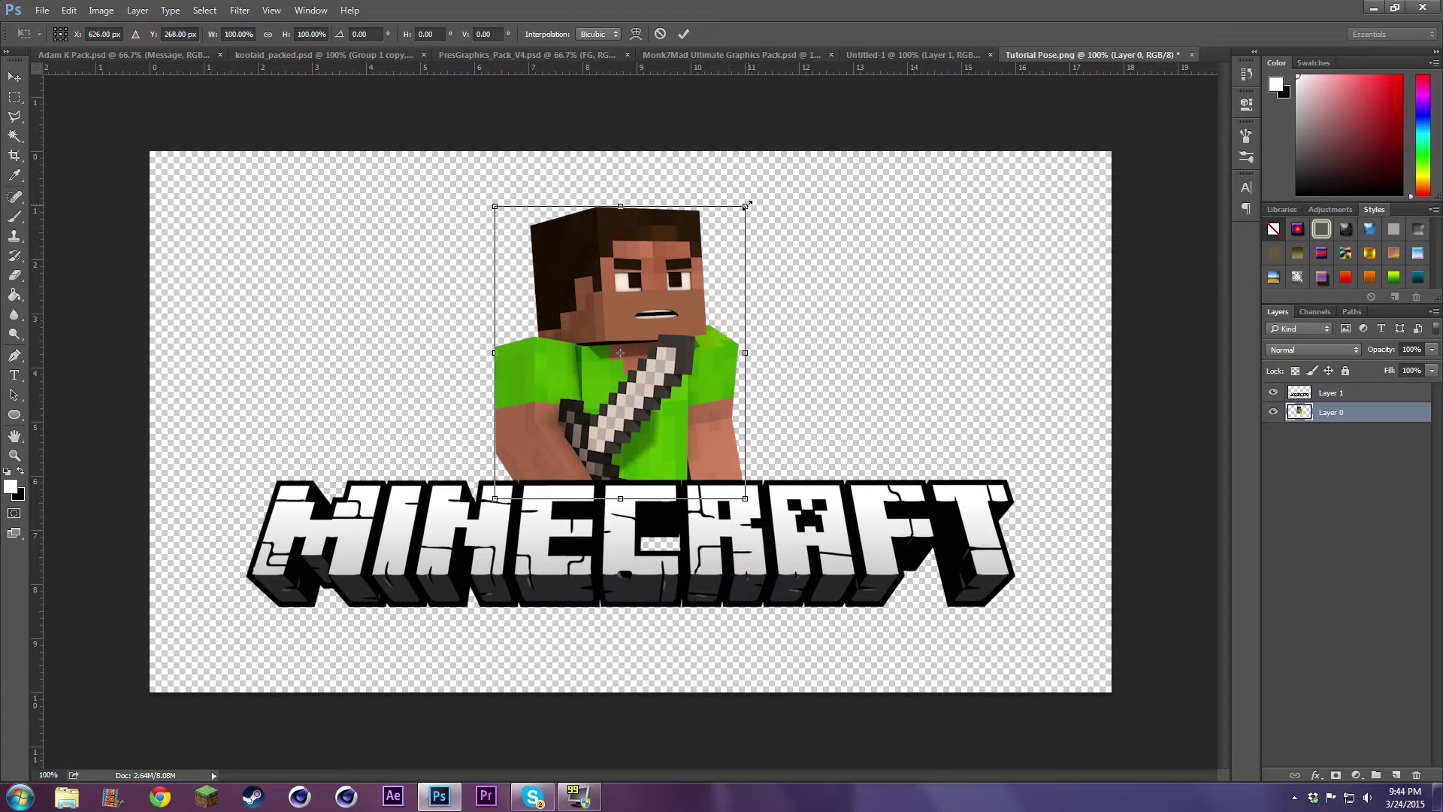
left_click_drag(749, 201, 757, 137)
left_click(683, 34)
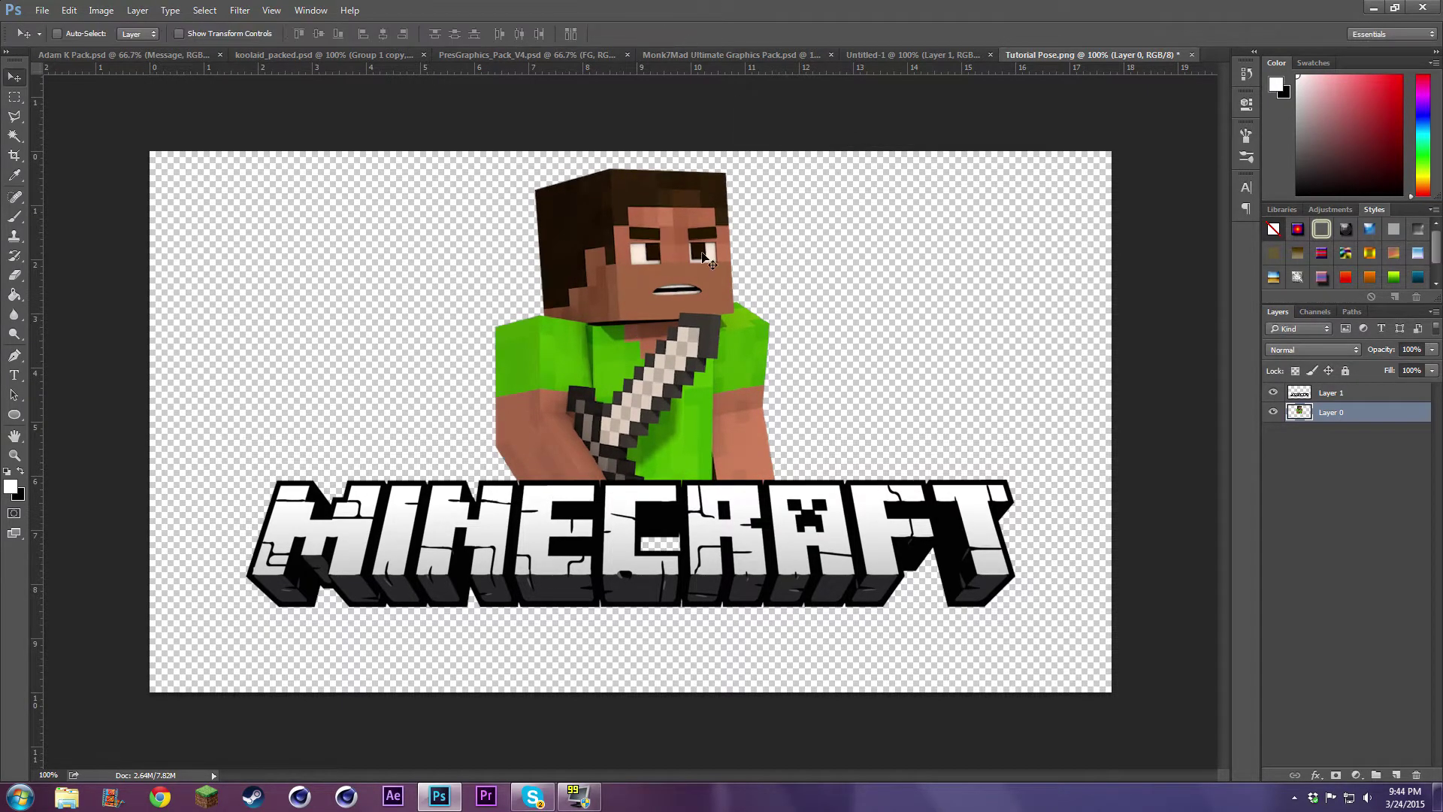
left_click_drag(696, 335, 690, 335)
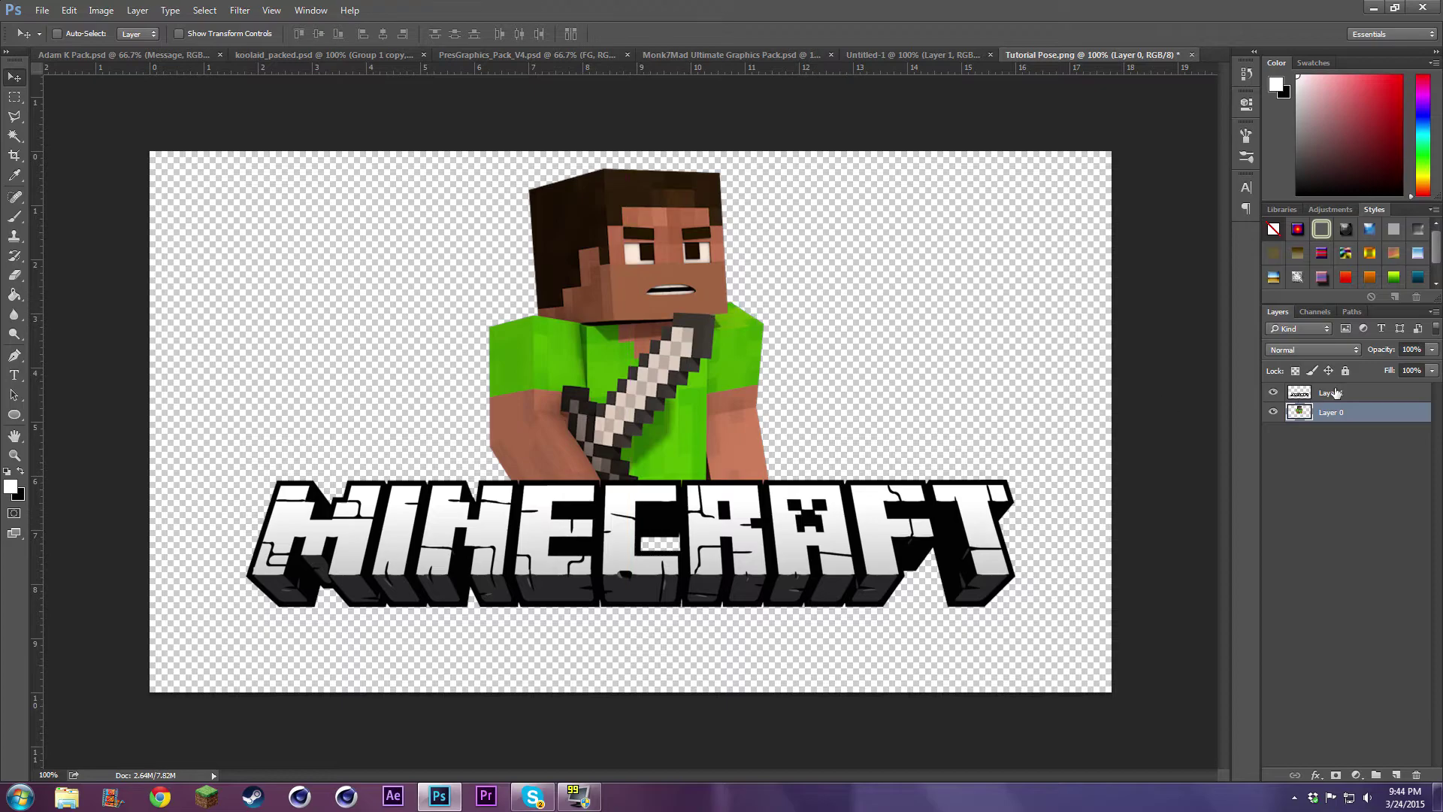
left_click(1335, 393, "ctrl")
left_click_drag(686, 403, 687, 413)
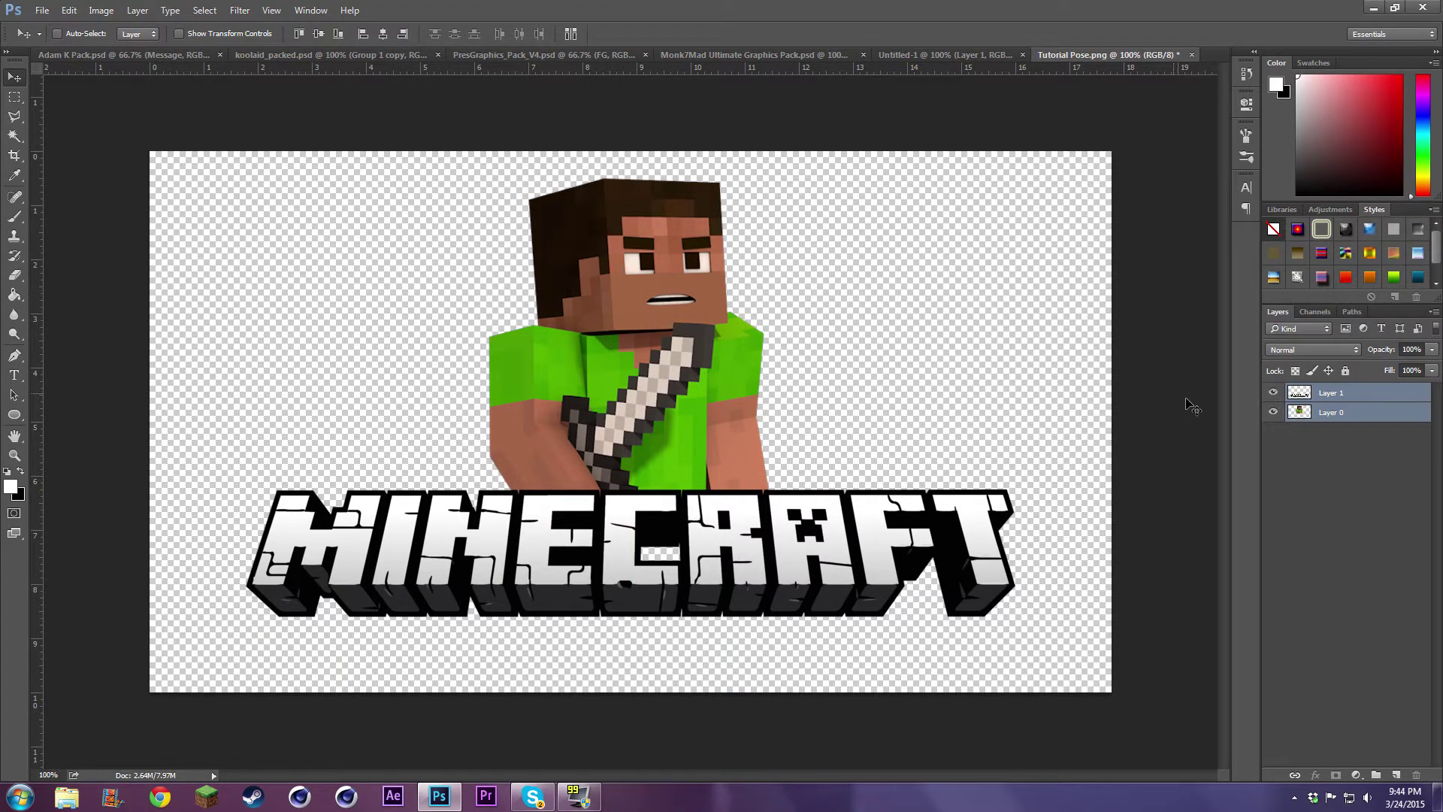
left_click(14, 374)
left_click(368, 621)
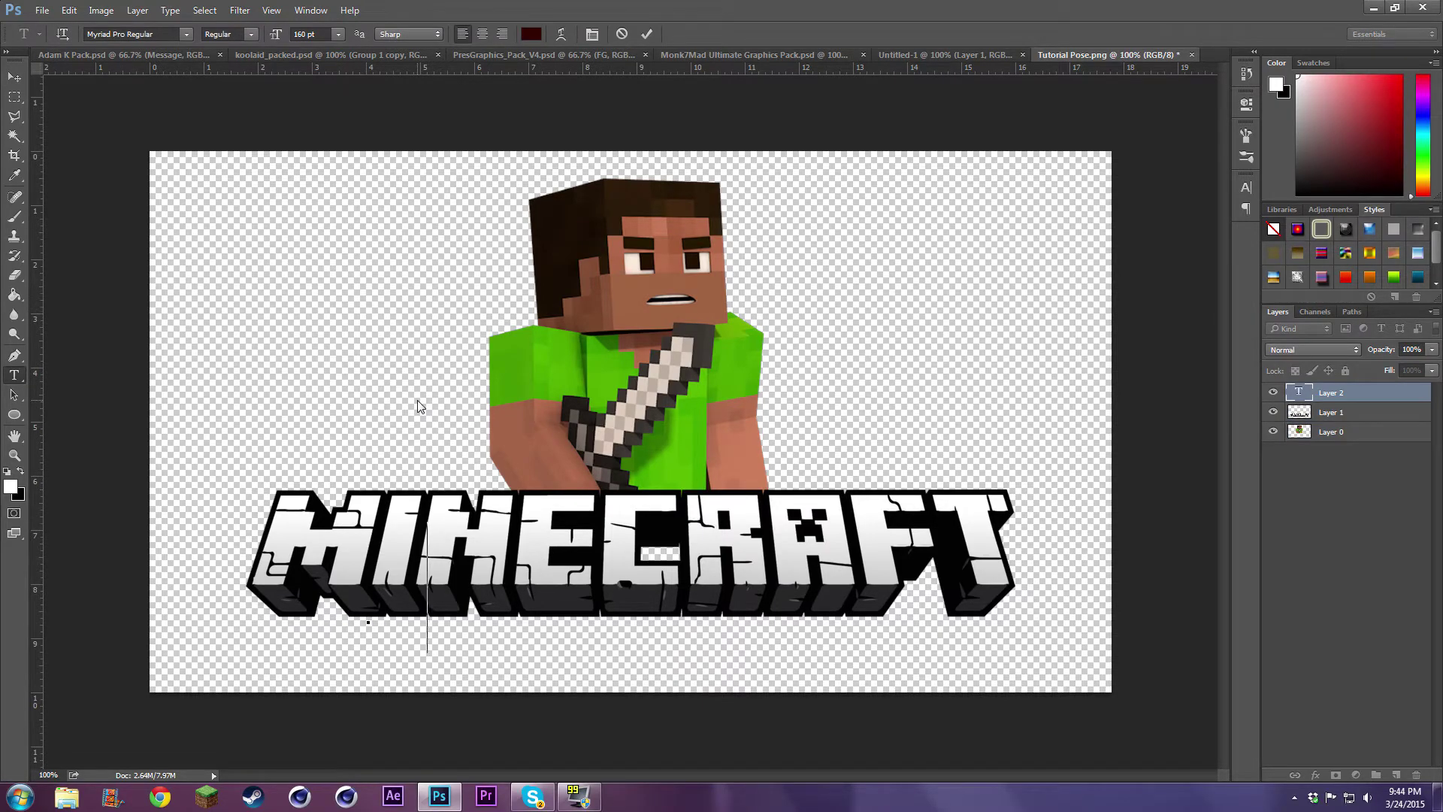
type("Survu")
key("BackSpace")
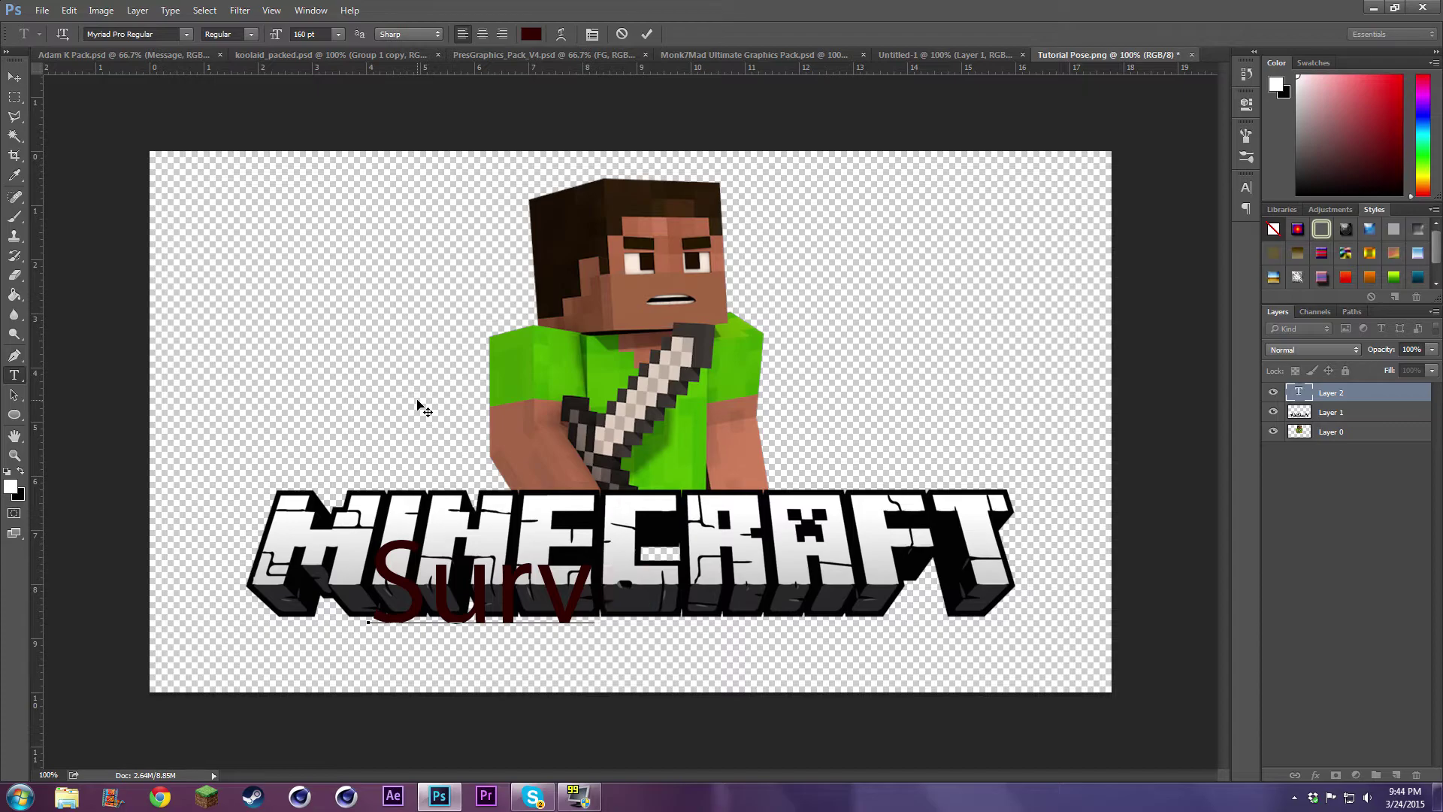
key("BackSpace")
key("BackSpace")
key("BackSpace")
key("BackSpace")
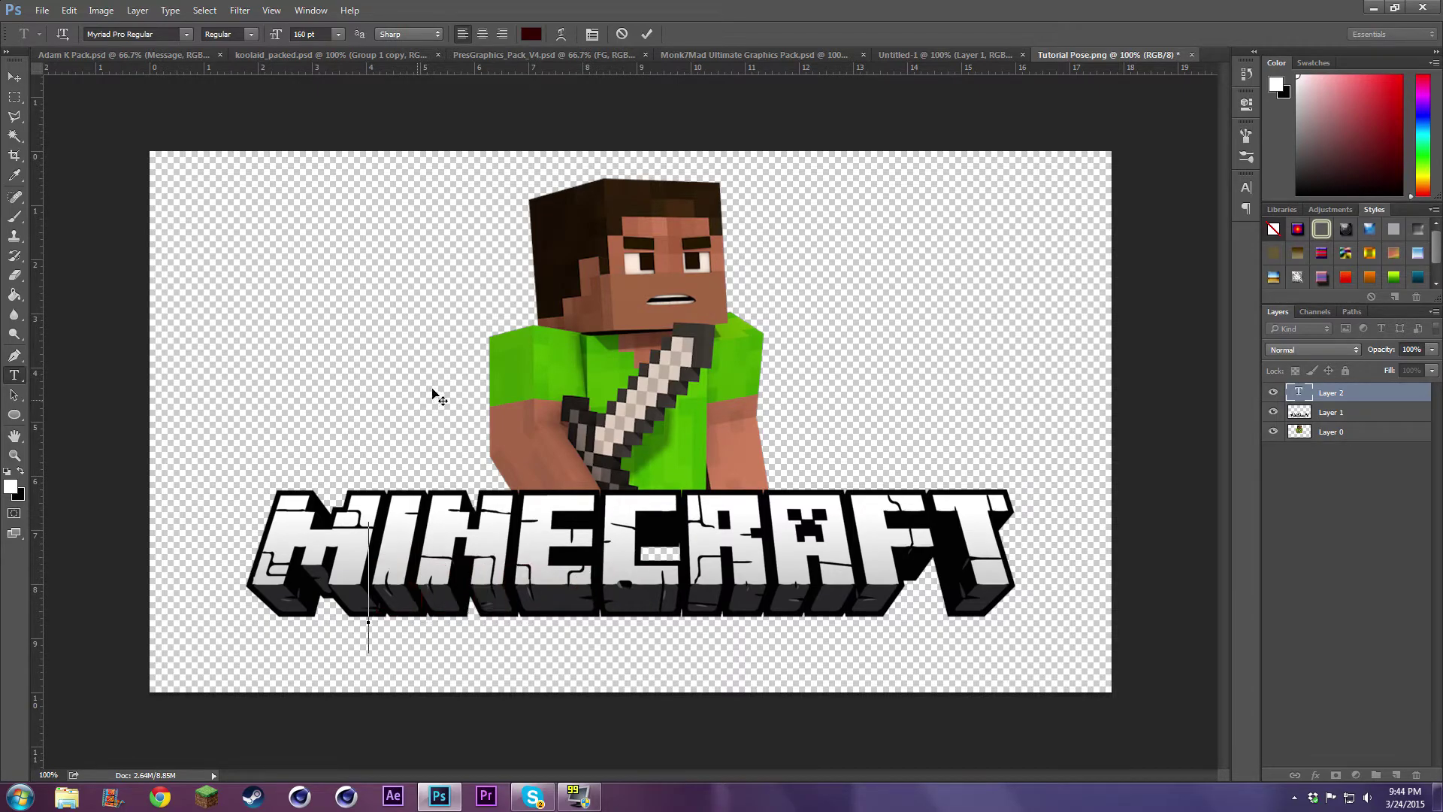
- Look through the open Adam K, koolaid_packed, PresGraphics_Pack_V4 and Monk7Mad graphics packs for usable resources, ending on PresGraphics_Pack_V4
left_click(934, 55)
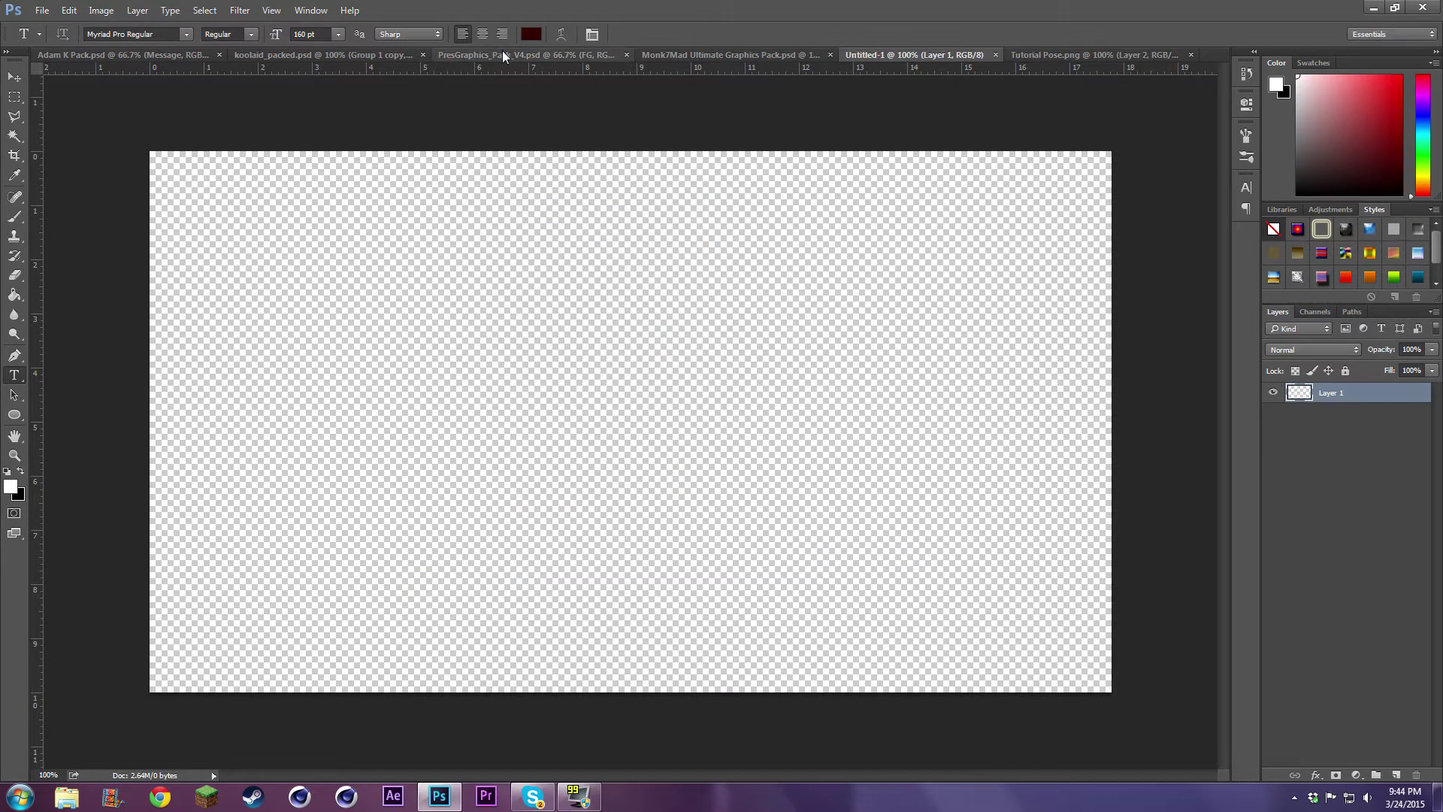
left_click(506, 55)
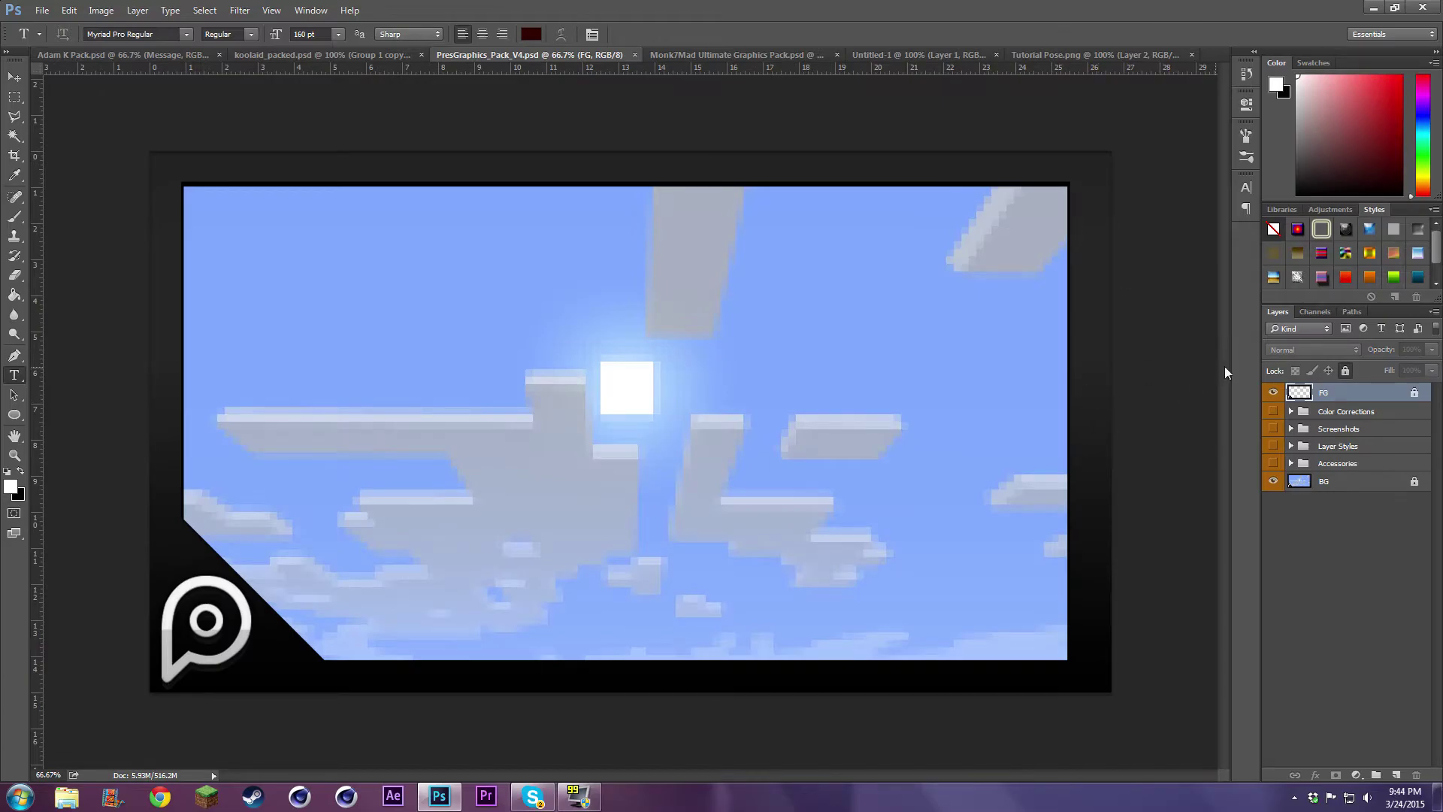
left_click(124, 54)
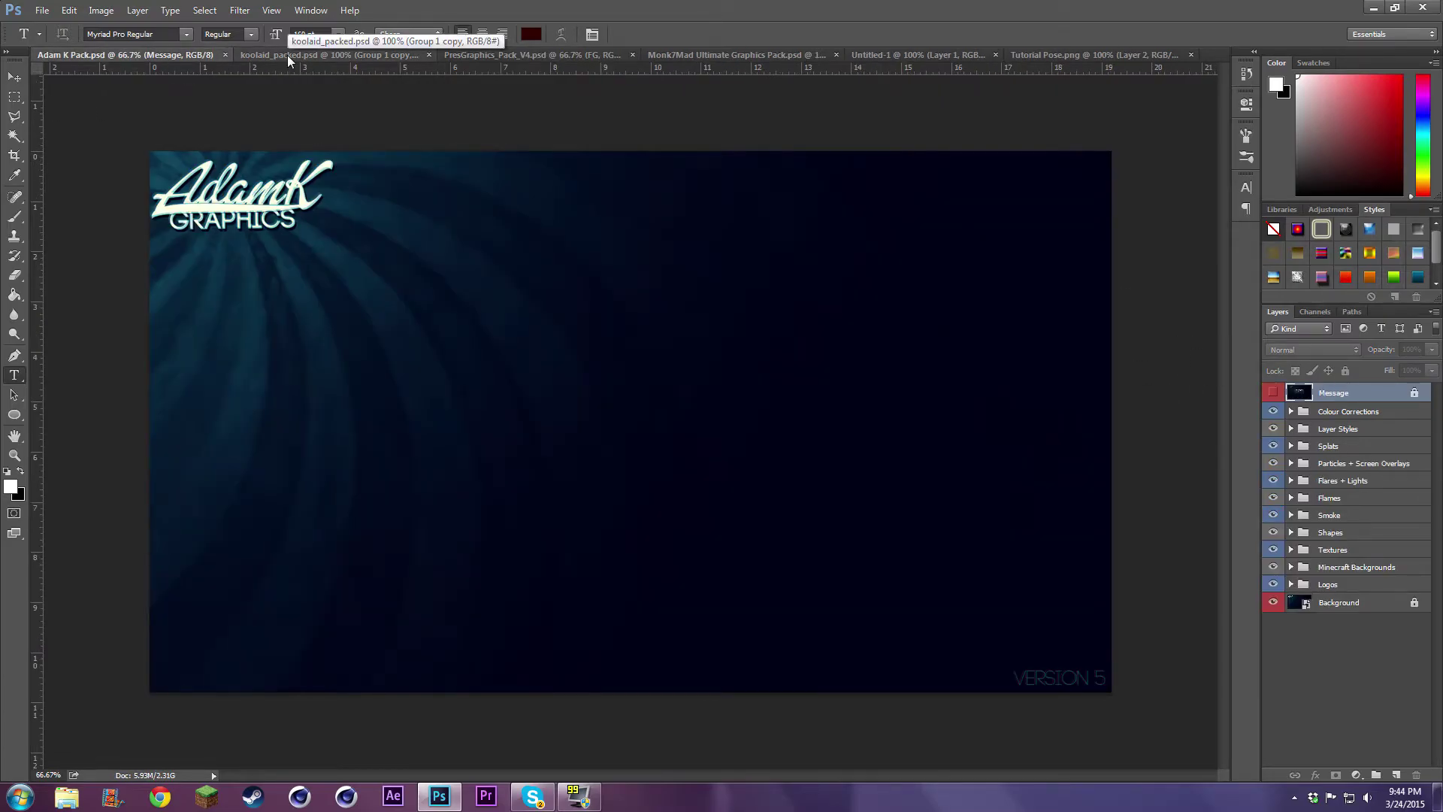
left_click(288, 55)
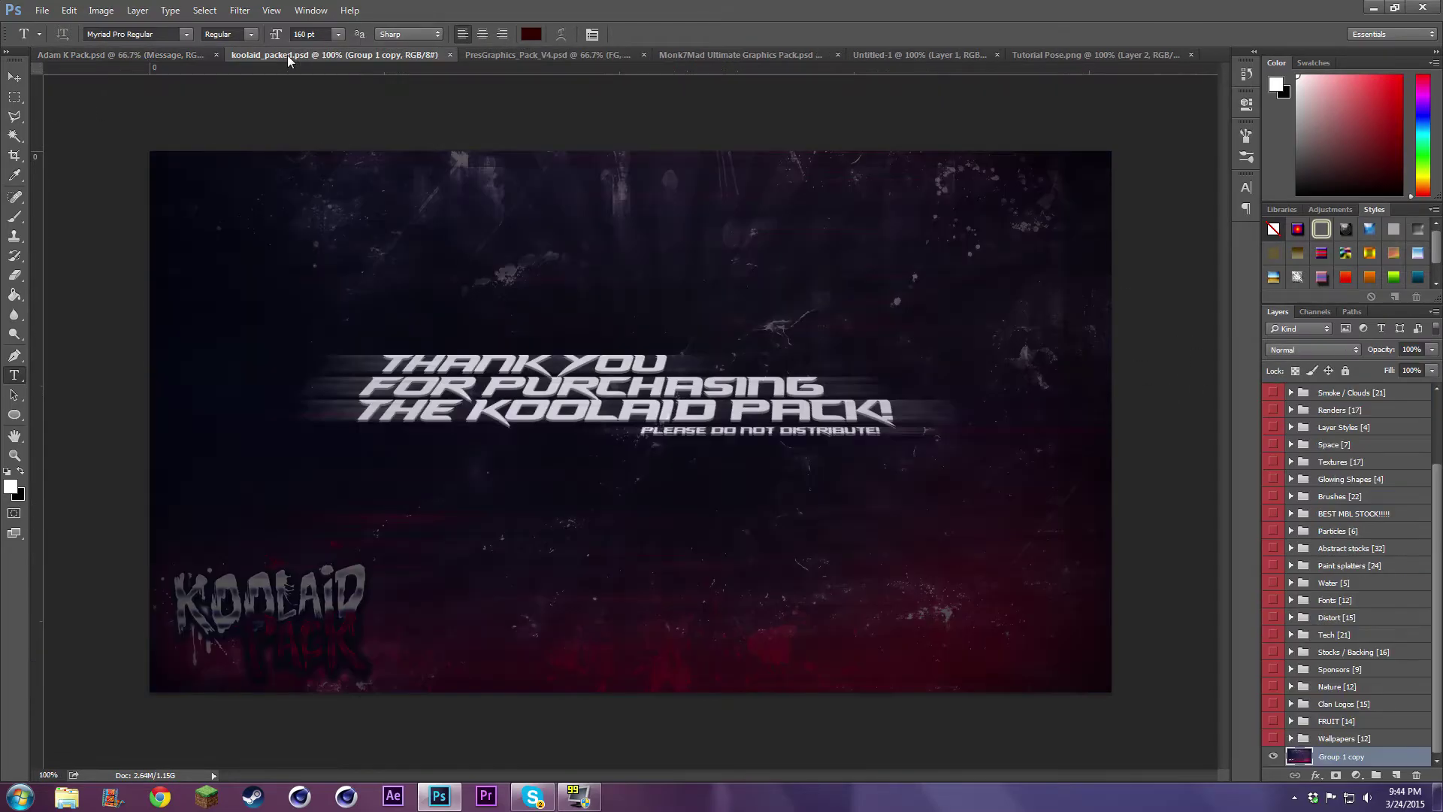
left_click(551, 54)
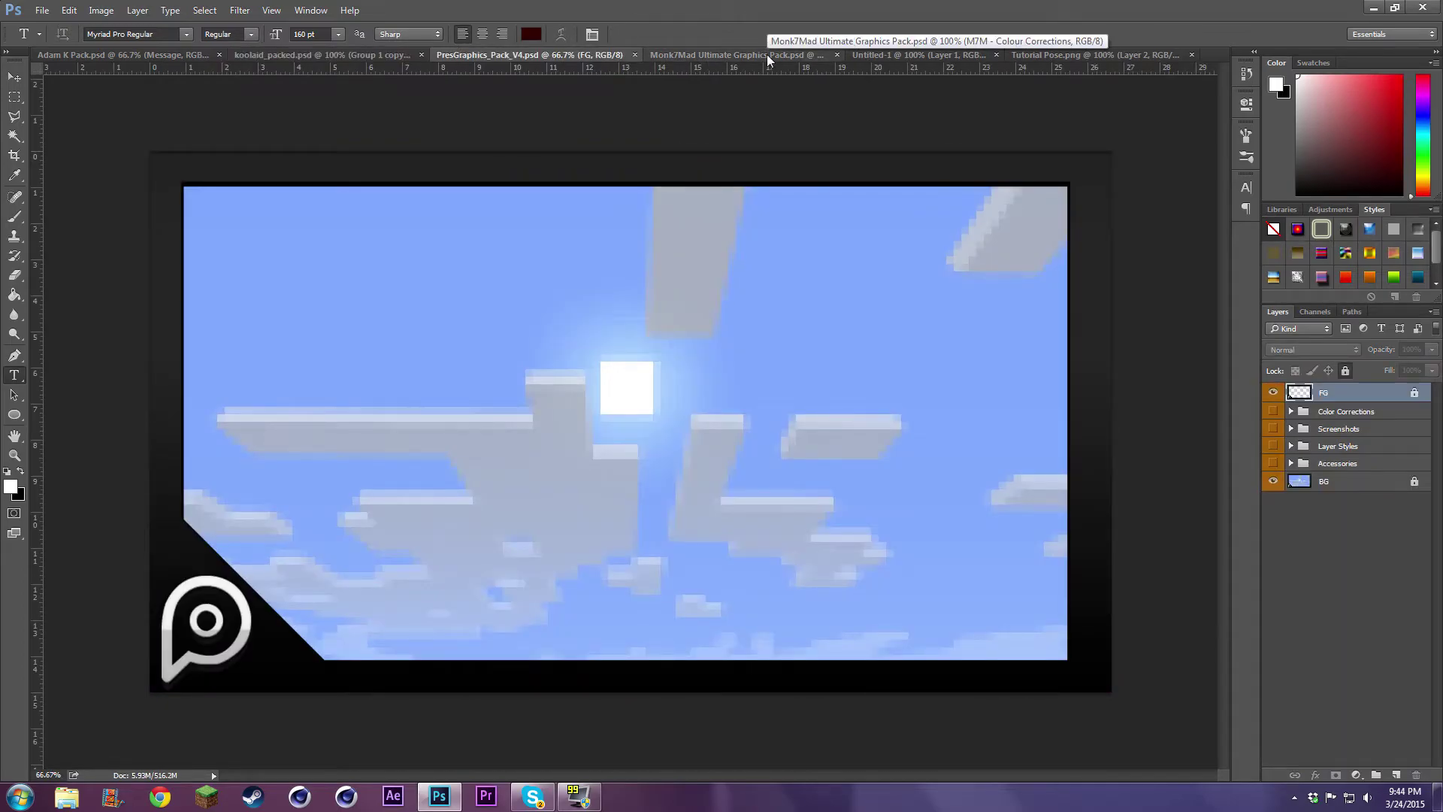
left_click(767, 54)
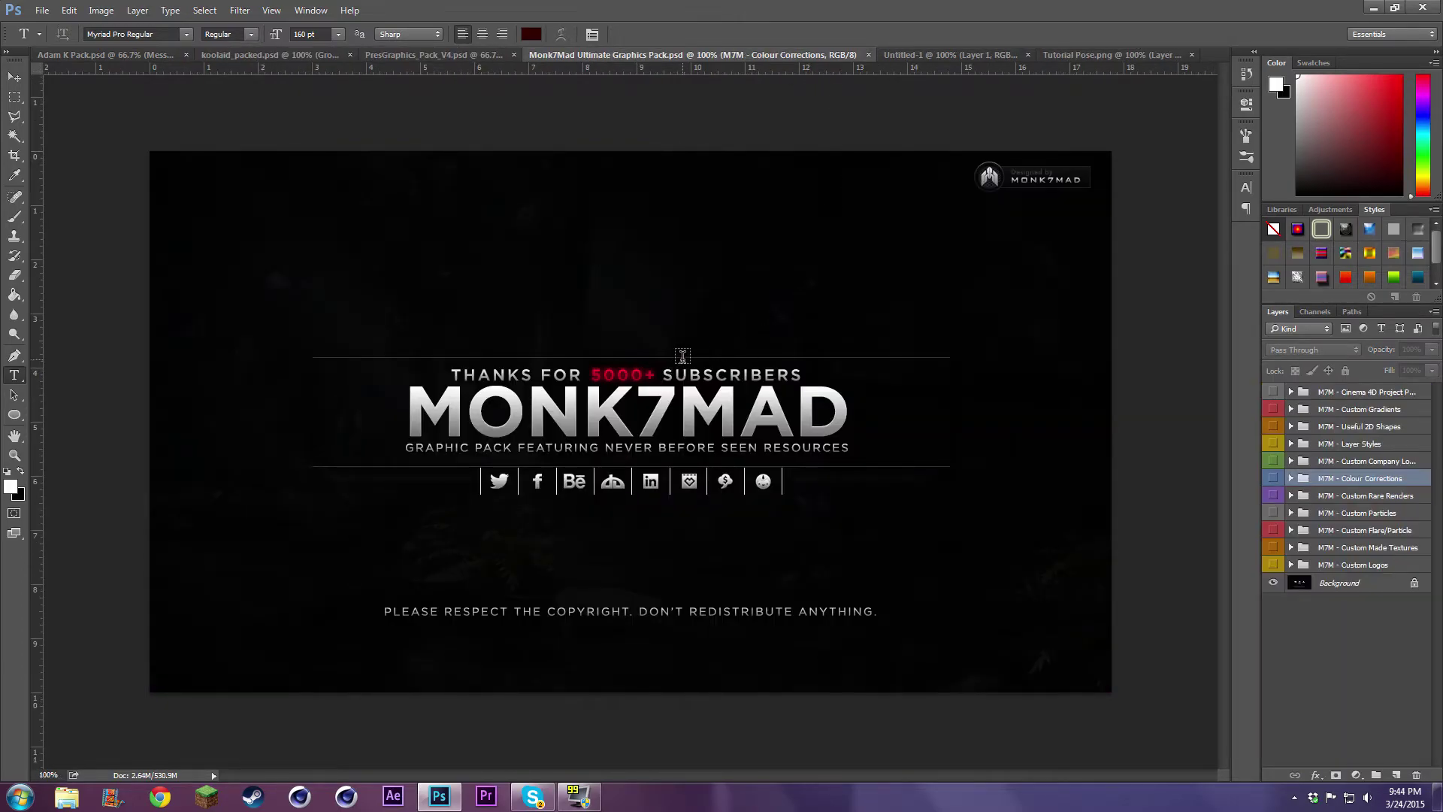
left_click(517, 55)
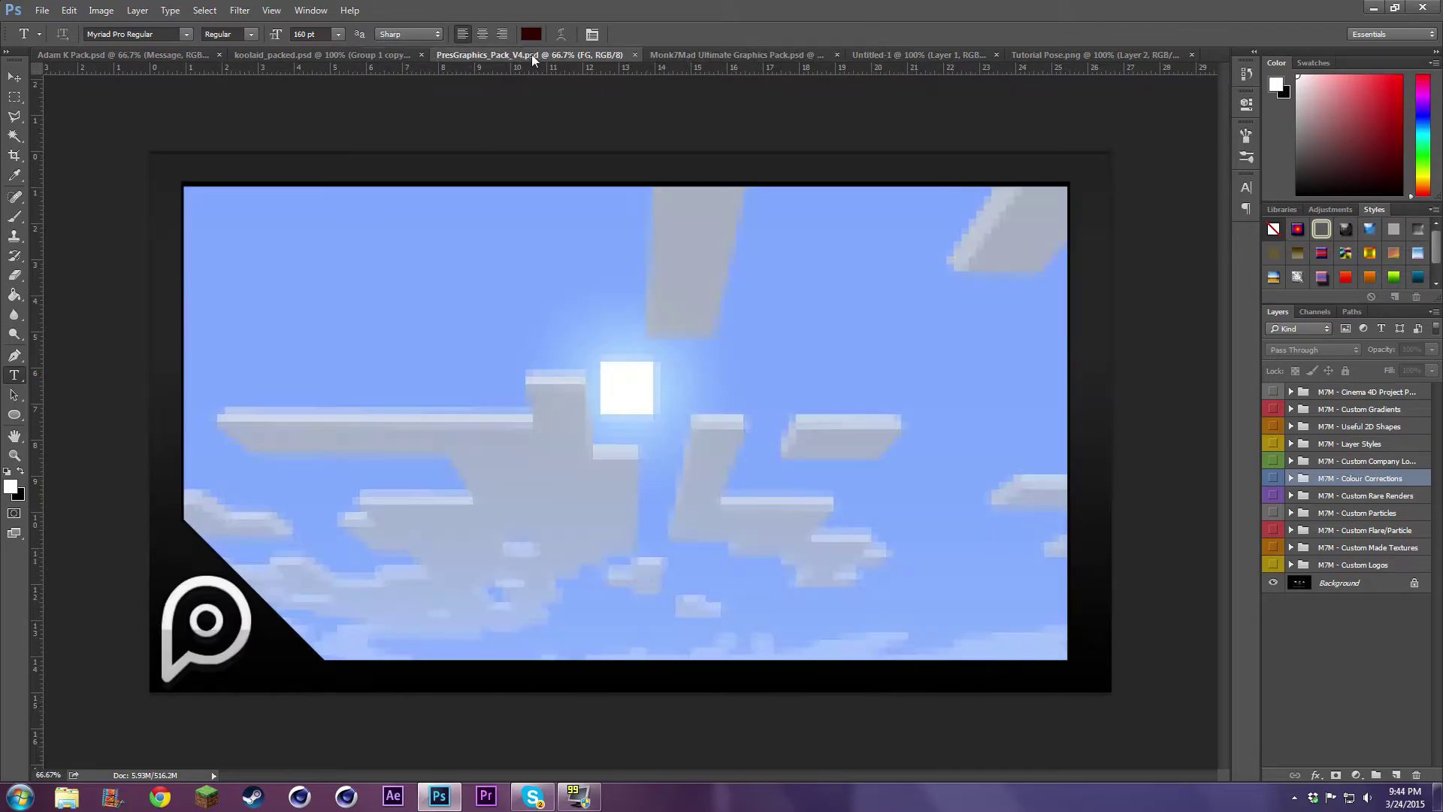
- Go back through the open graphics packs to PresGraphics_Pack_V4, expand its Layer Styles group and make the text samples visible
left_click(659, 56)
left_click(455, 54)
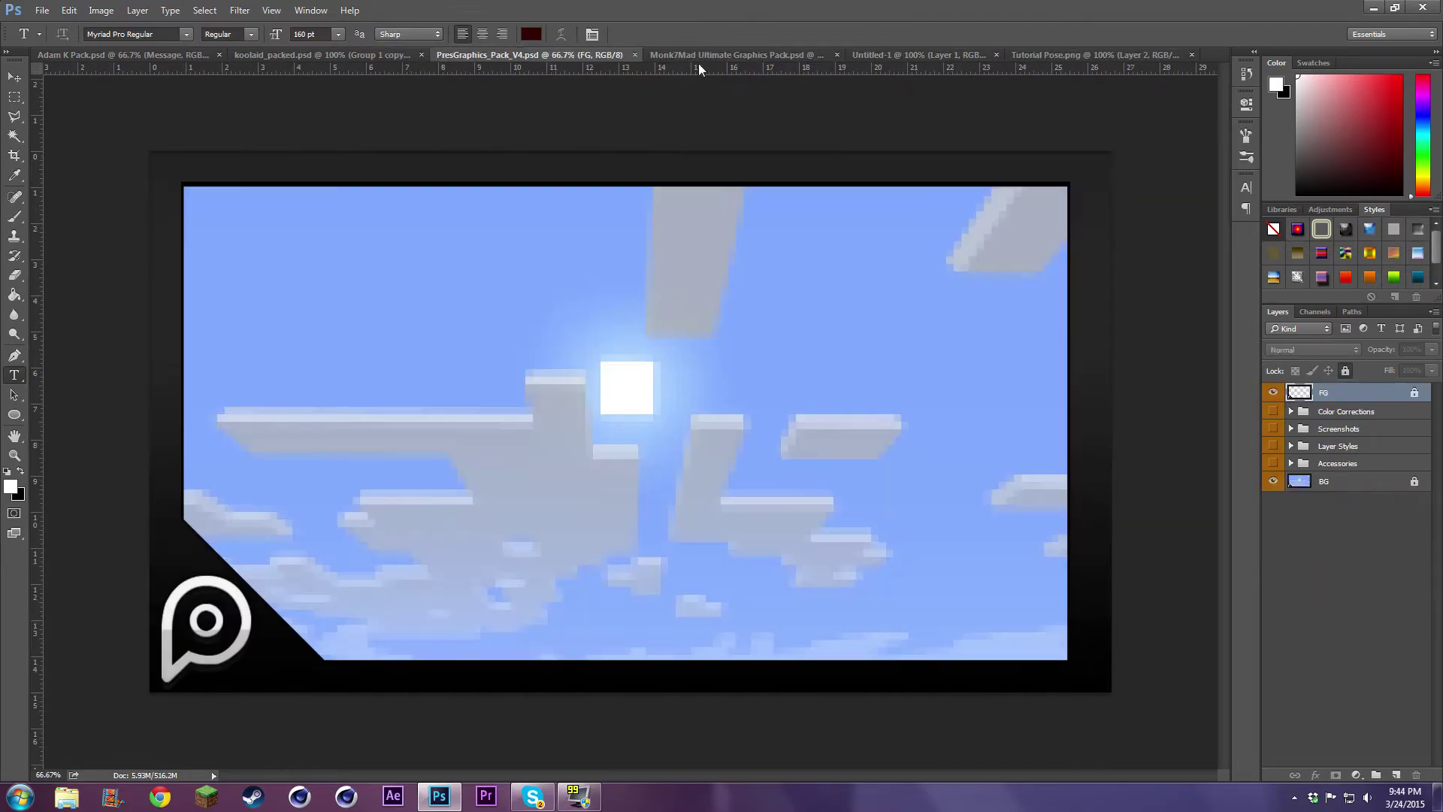
left_click(235, 57)
left_click(169, 55)
left_click(269, 53)
left_click(183, 56)
left_click(593, 54)
left_click(1291, 446)
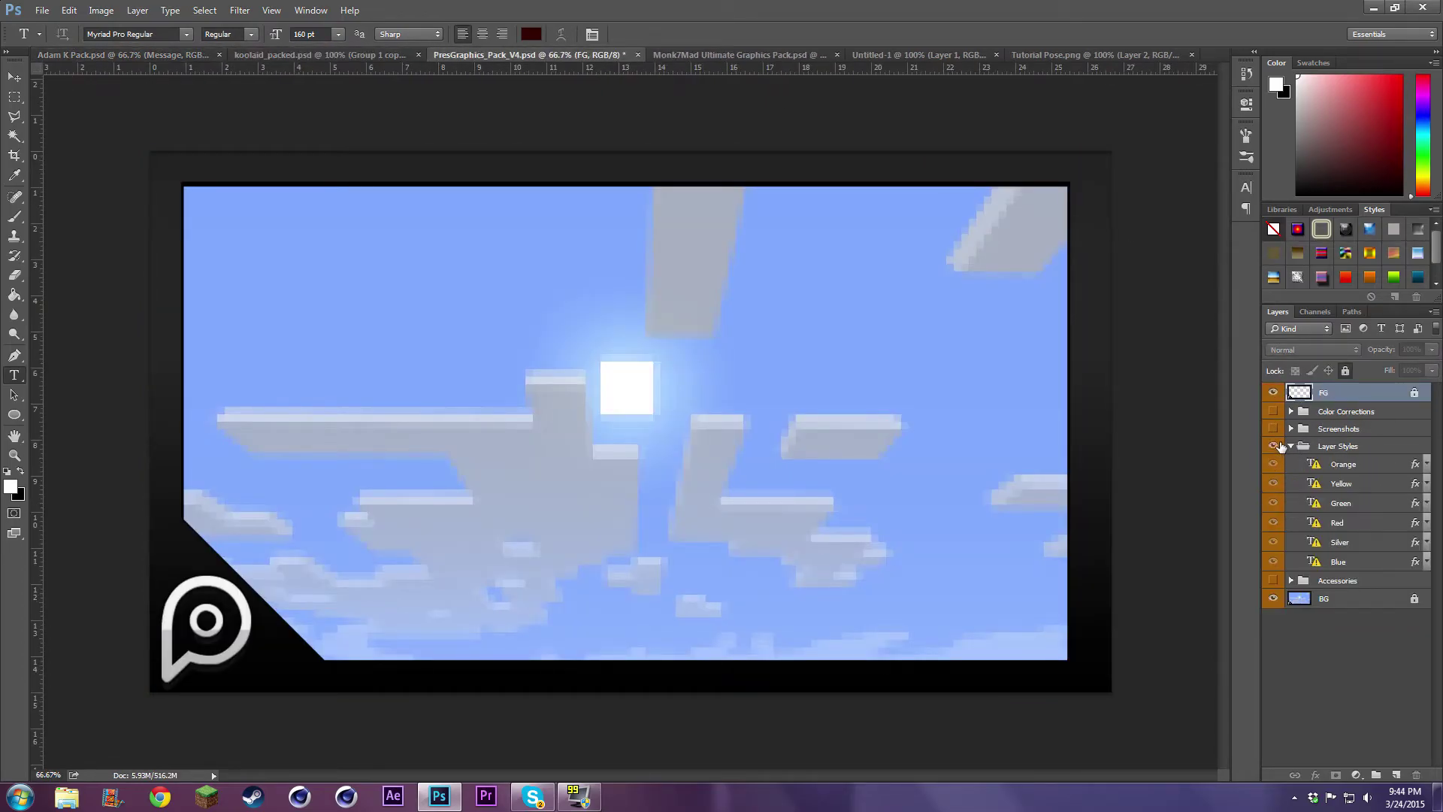
left_click(1275, 447)
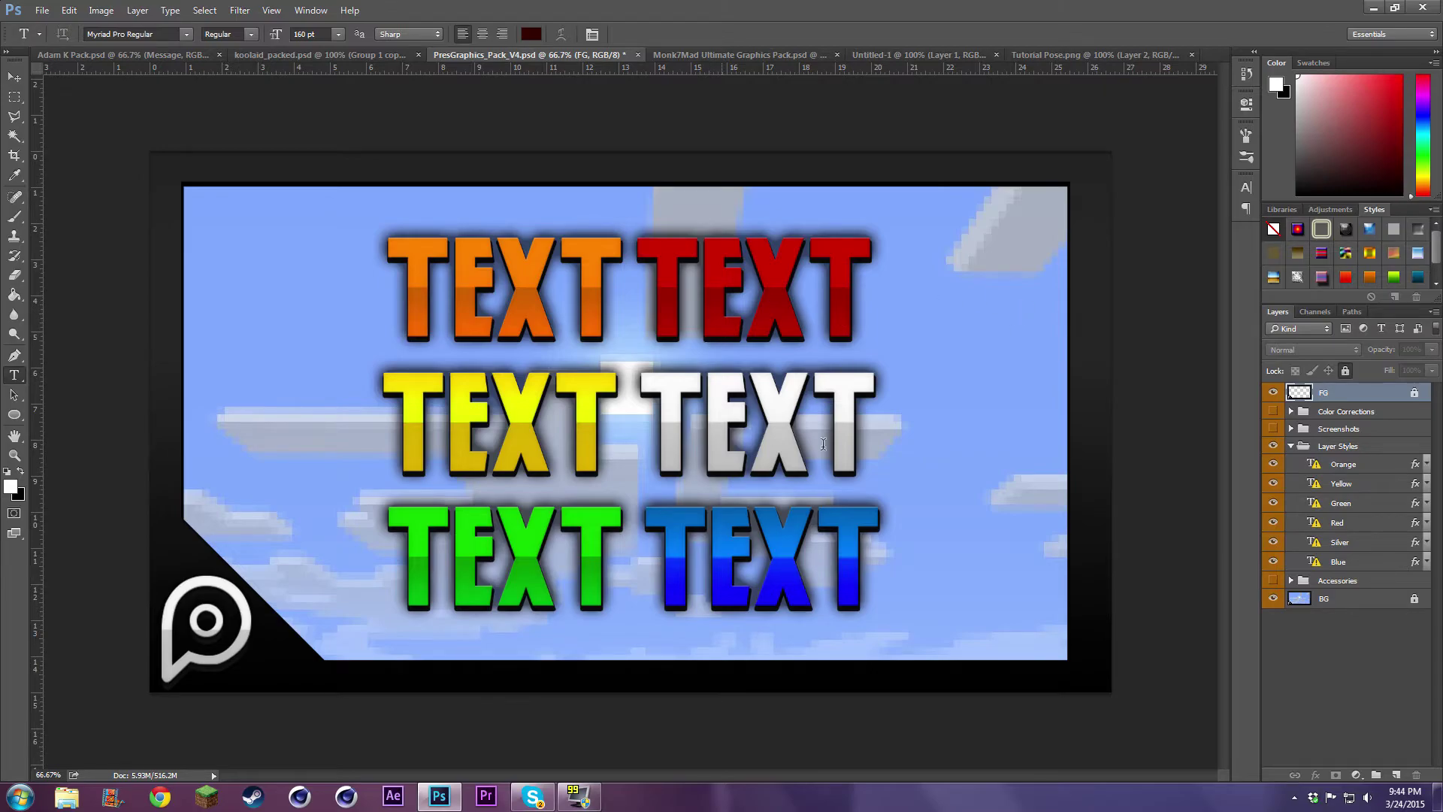
- Save the layer style of the Silver text sample as a new style preset named P
right_click(1343, 541)
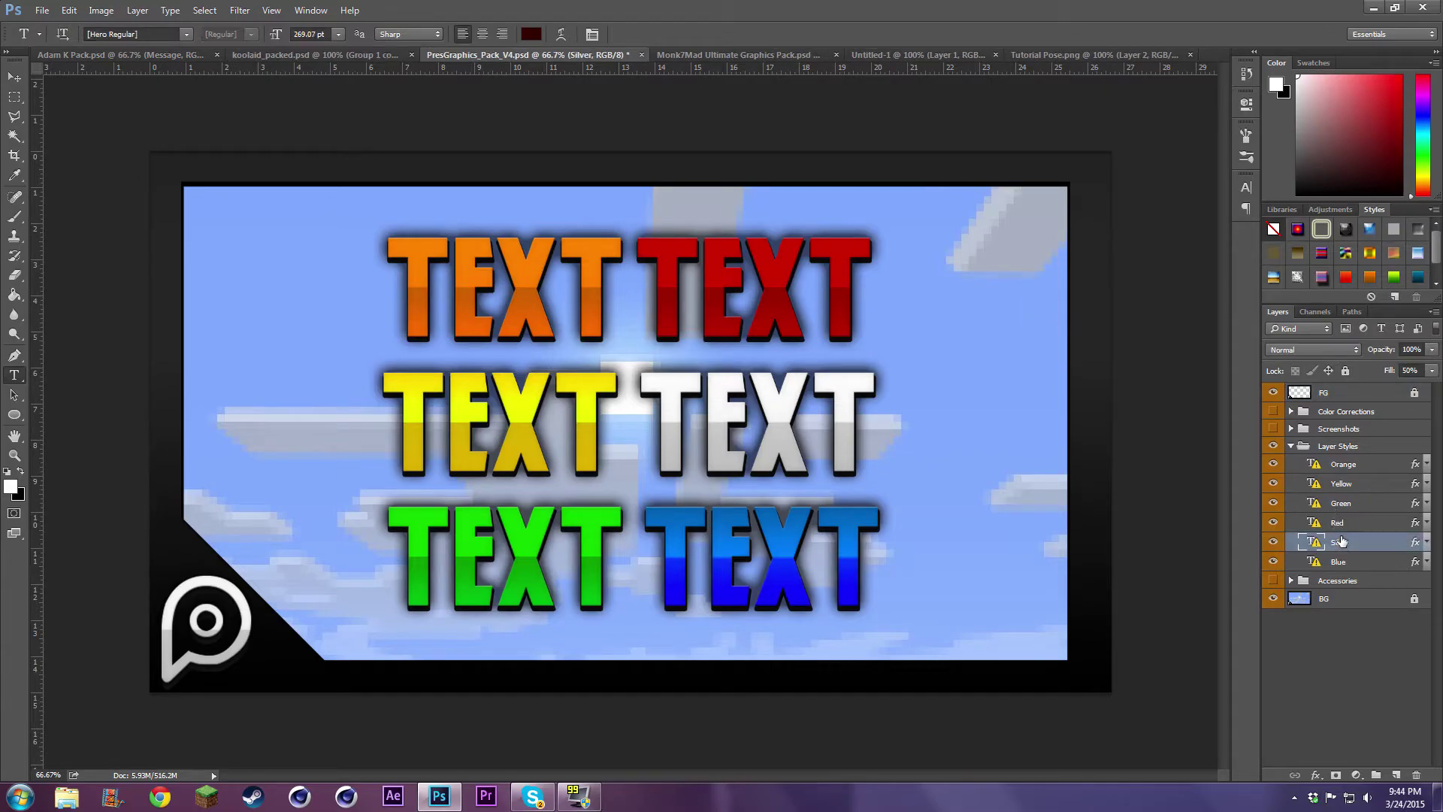
left_click(1437, 245)
right_click(1344, 543)
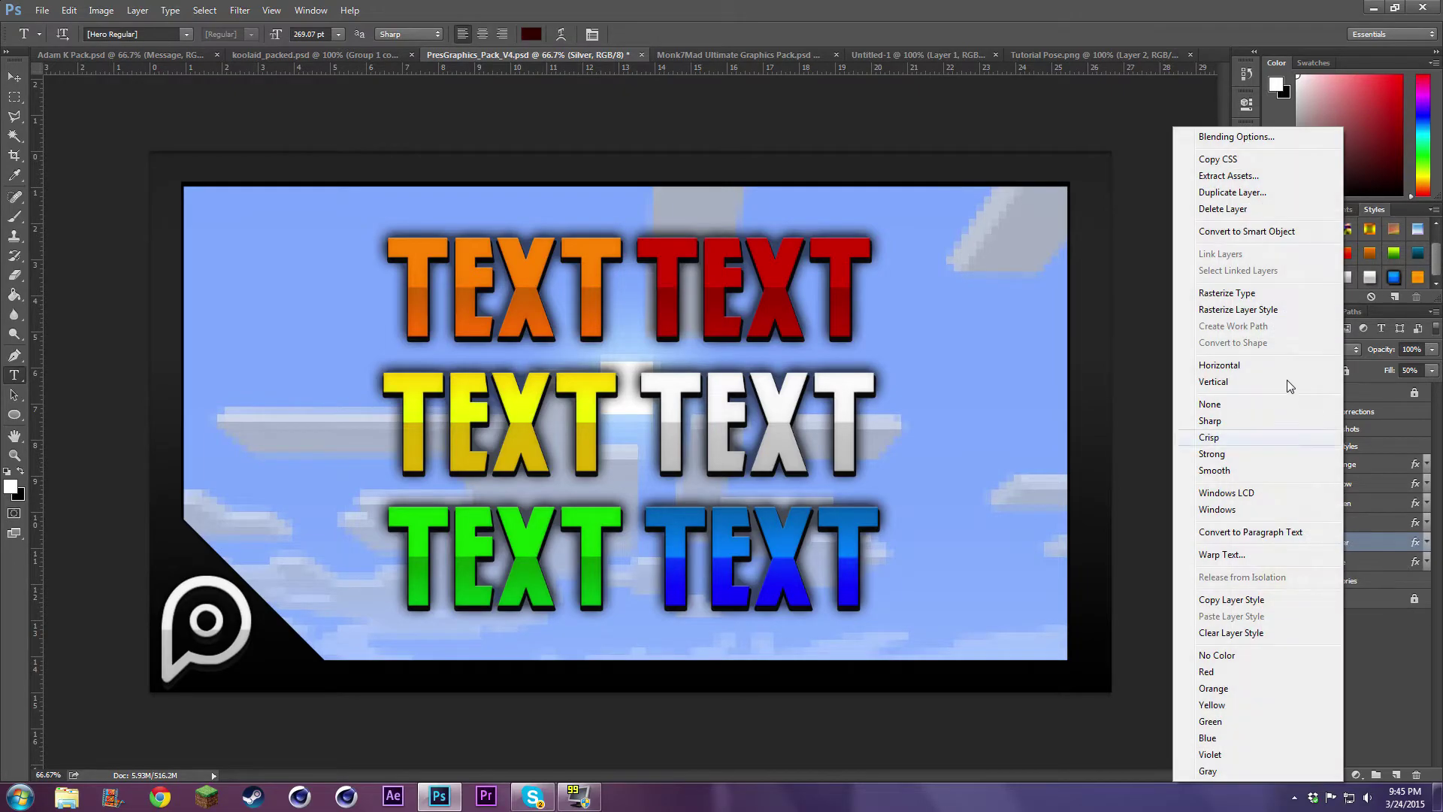
left_click(1102, 503)
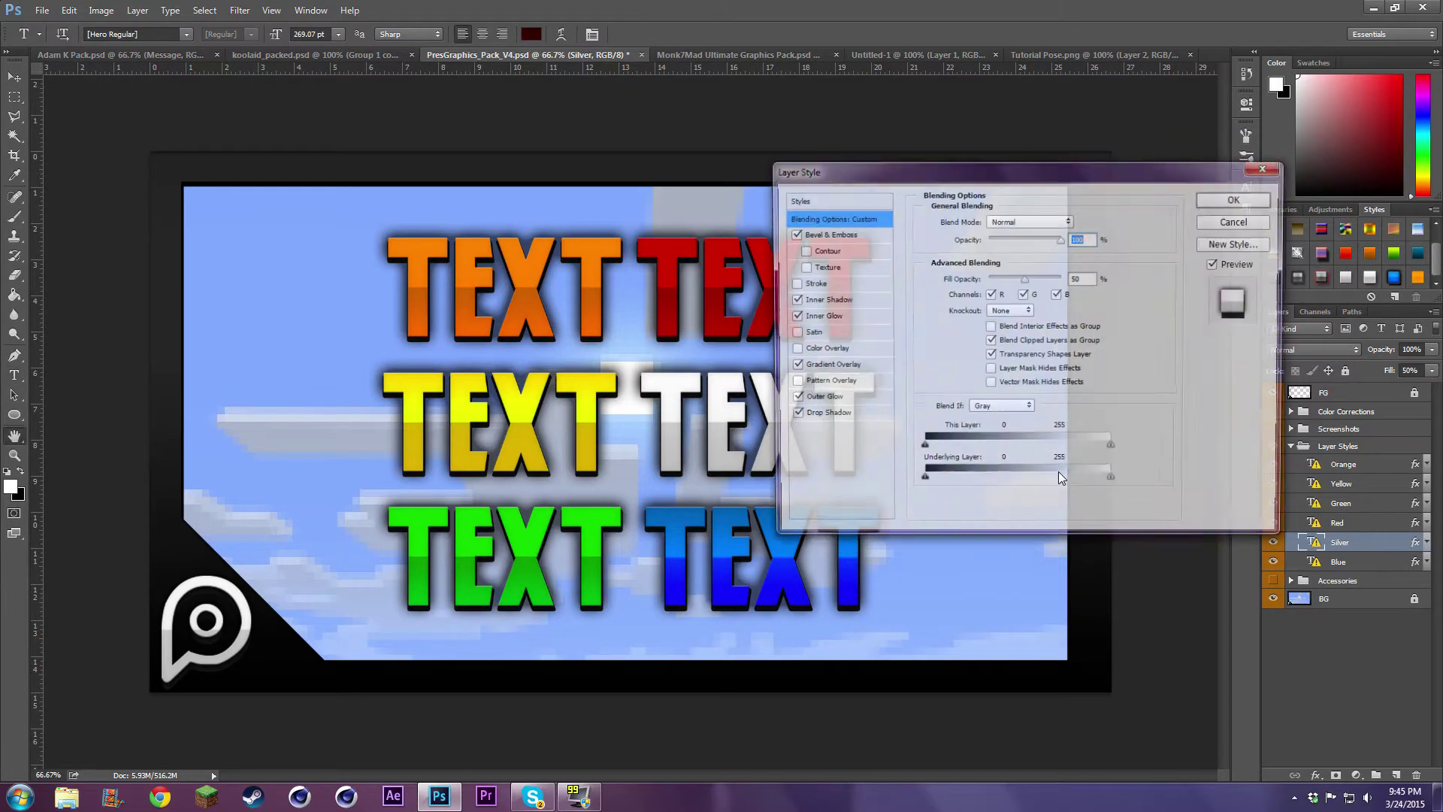
left_click(1230, 244)
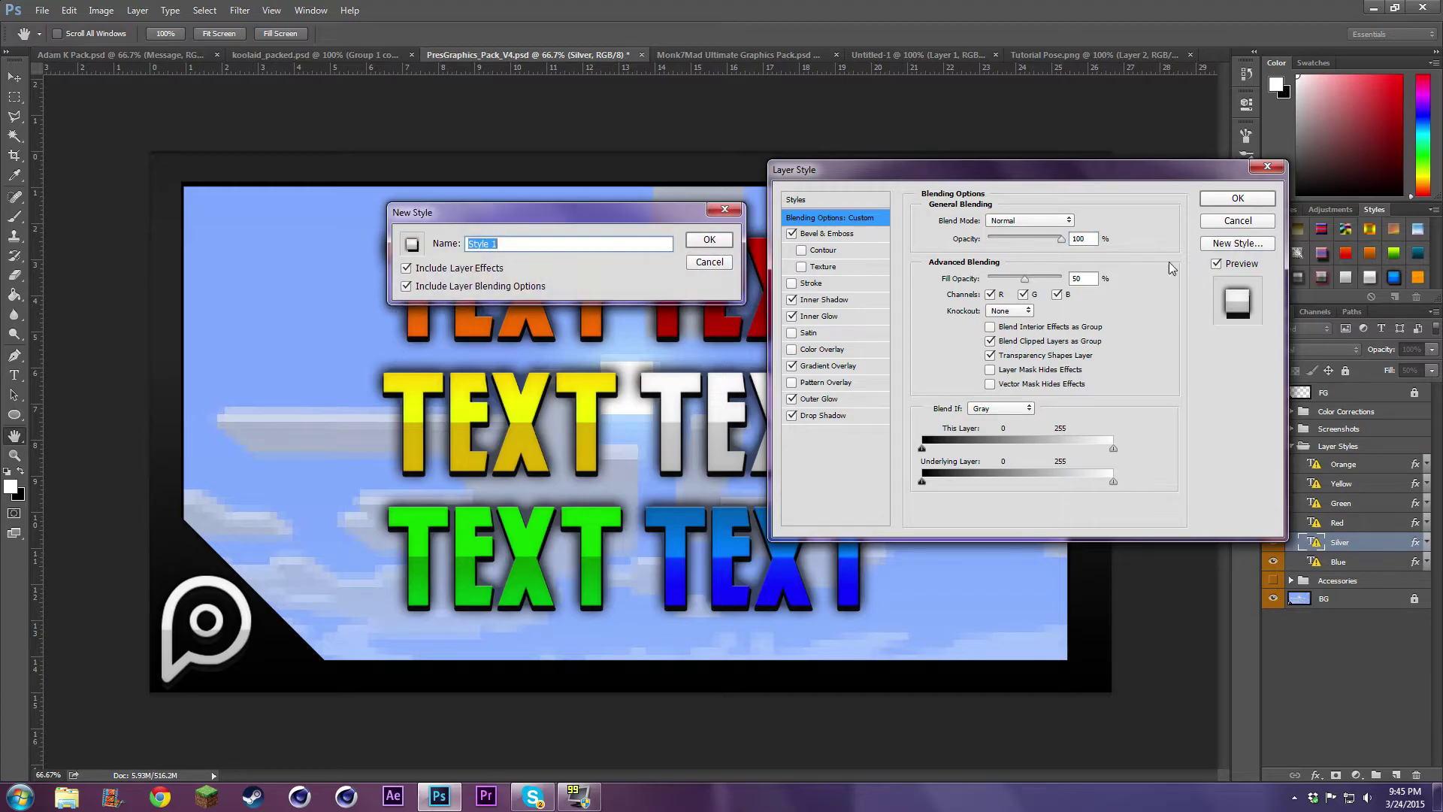
type("P")
key("Return")
left_click(1239, 197)
- Close the empty Untitled-1 document and return to Tutorial Pose.png
key("t")
left_click(903, 54)
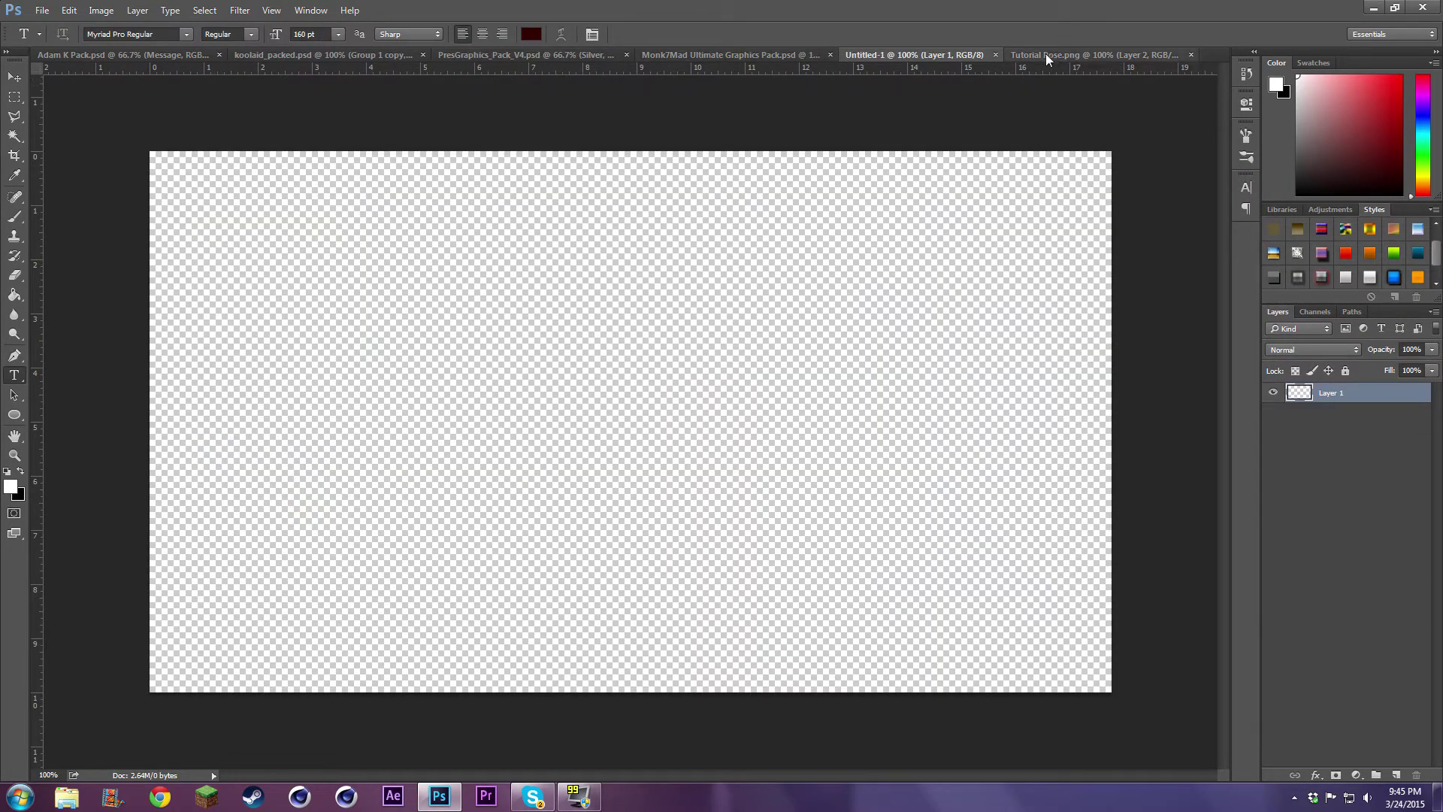
left_click(995, 54)
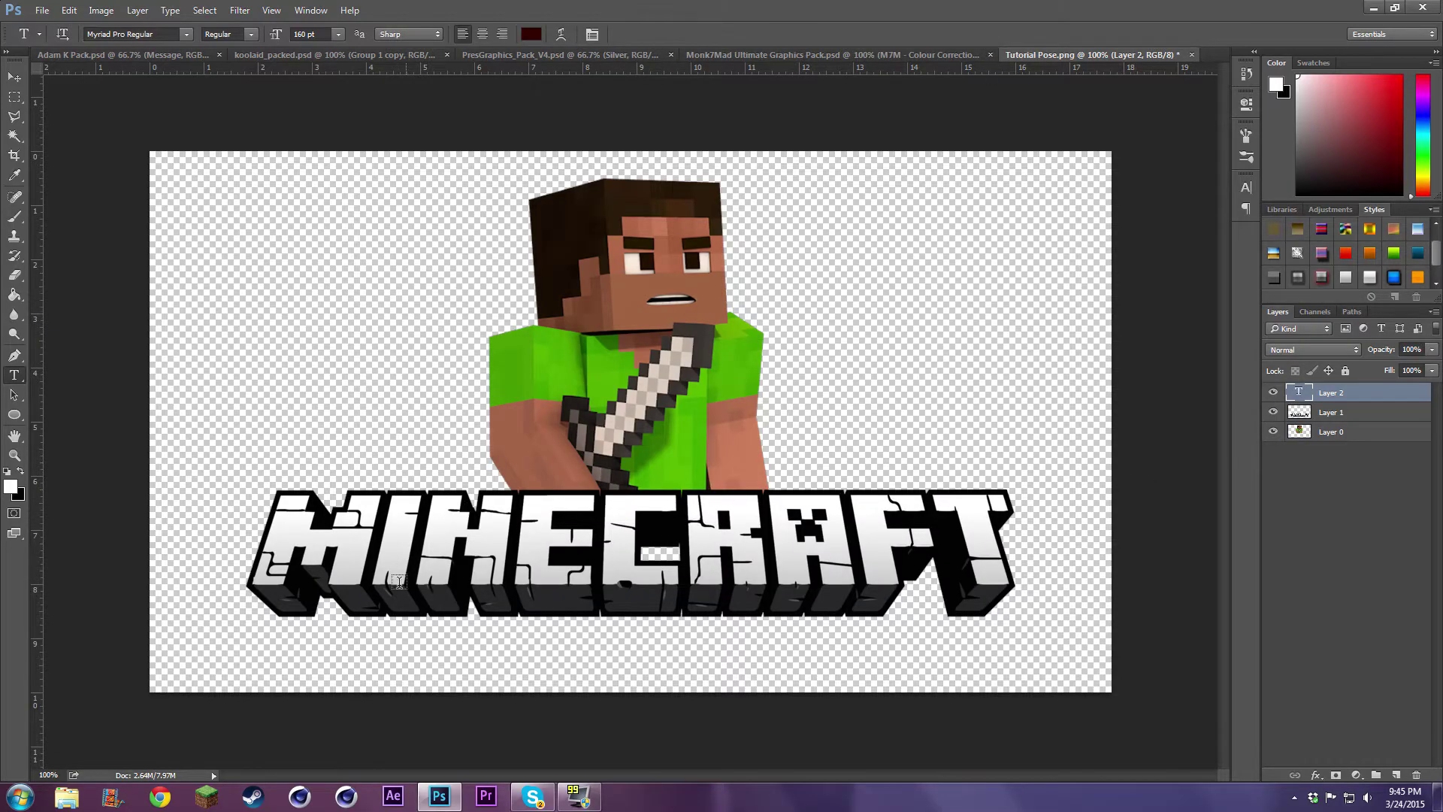
- Add the text "survival Games" over the lower edge of the Minecraft logo
left_click(415, 637)
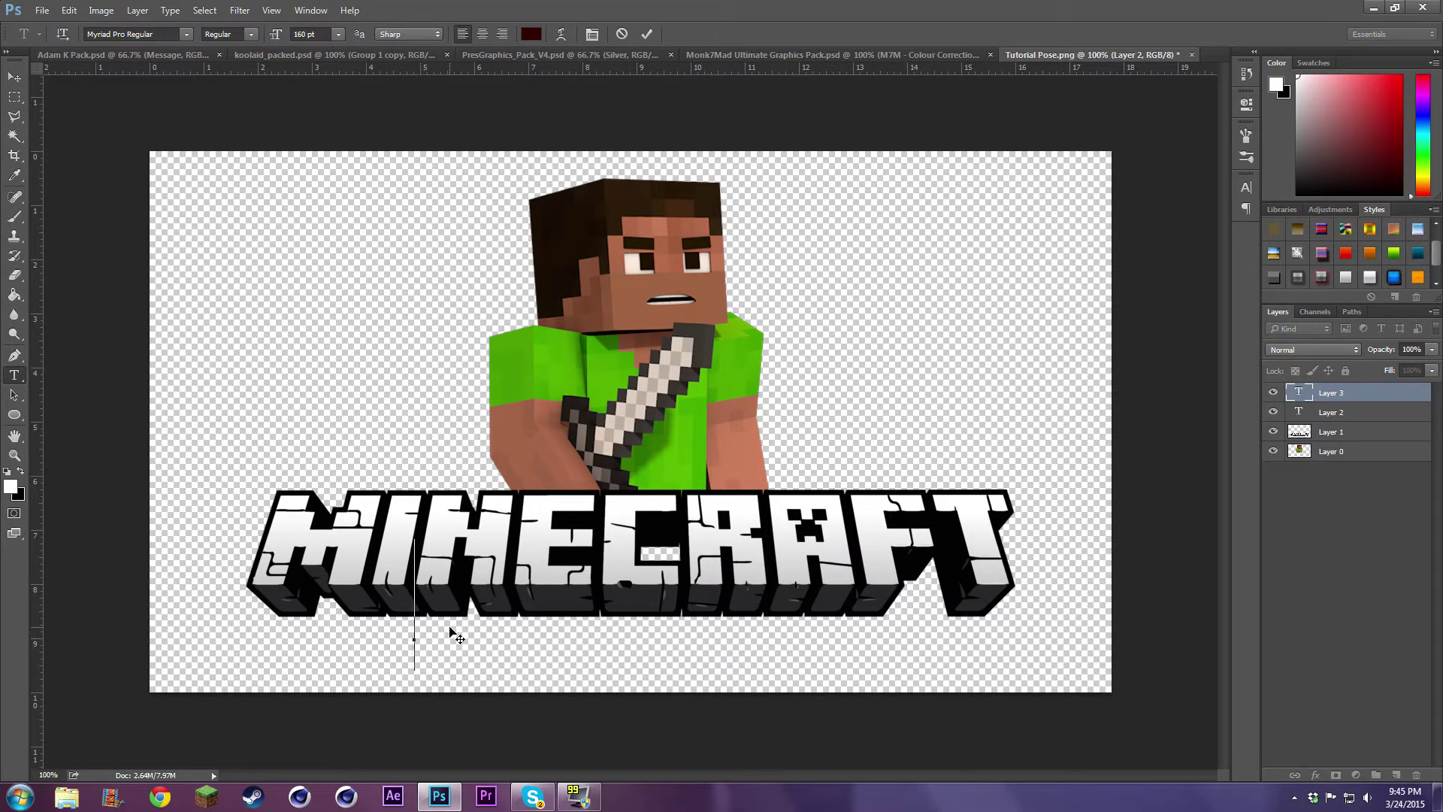
type("survival Games")
left_click_drag(688, 723, 530, 723, "ctrl")
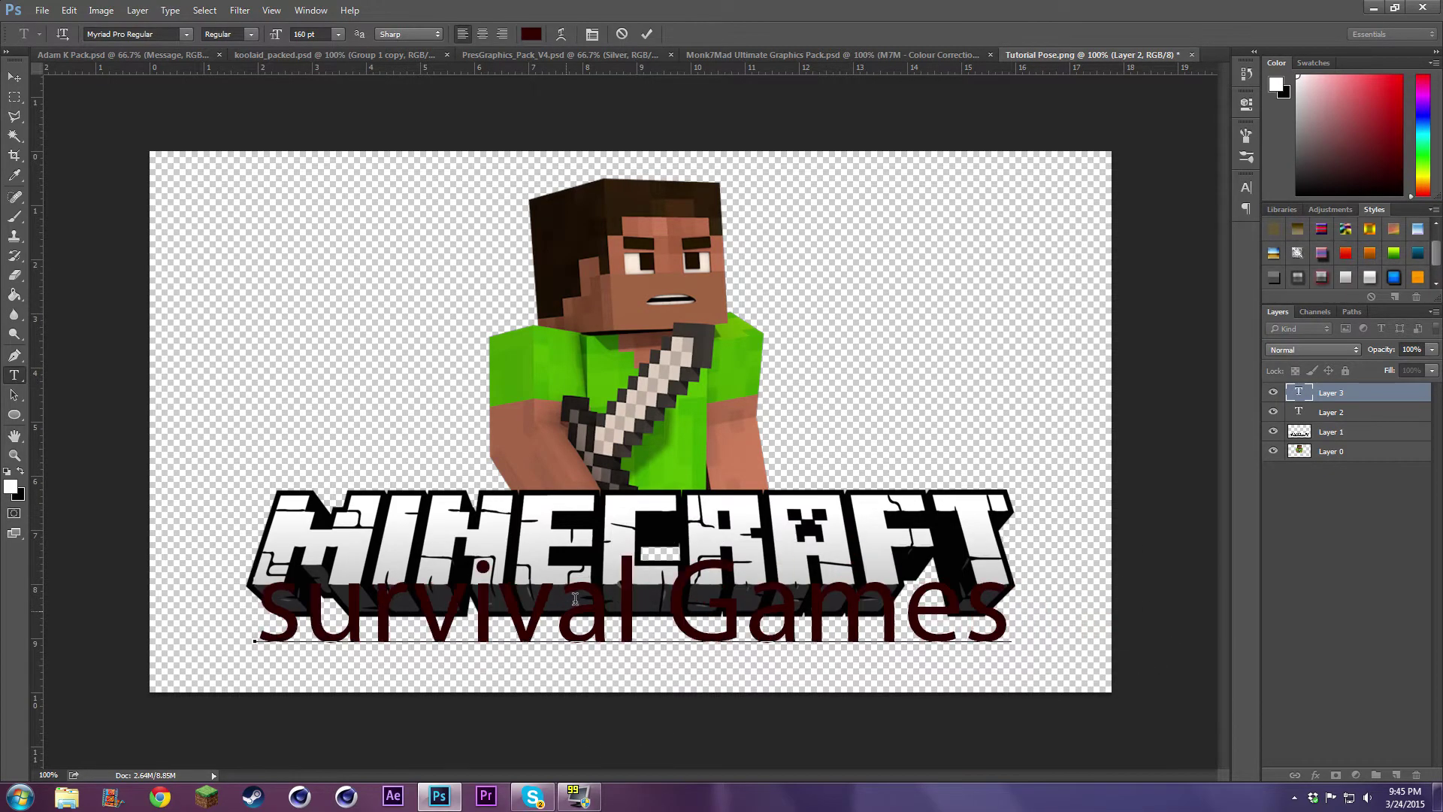
- Set the font of the whole "survival Games" text to ! PEPSI ! Regular
key("ctrl+a")
left_click(185, 33)
scroll(350, 252, "up", 5)
scroll(353, 88, "up", 10)
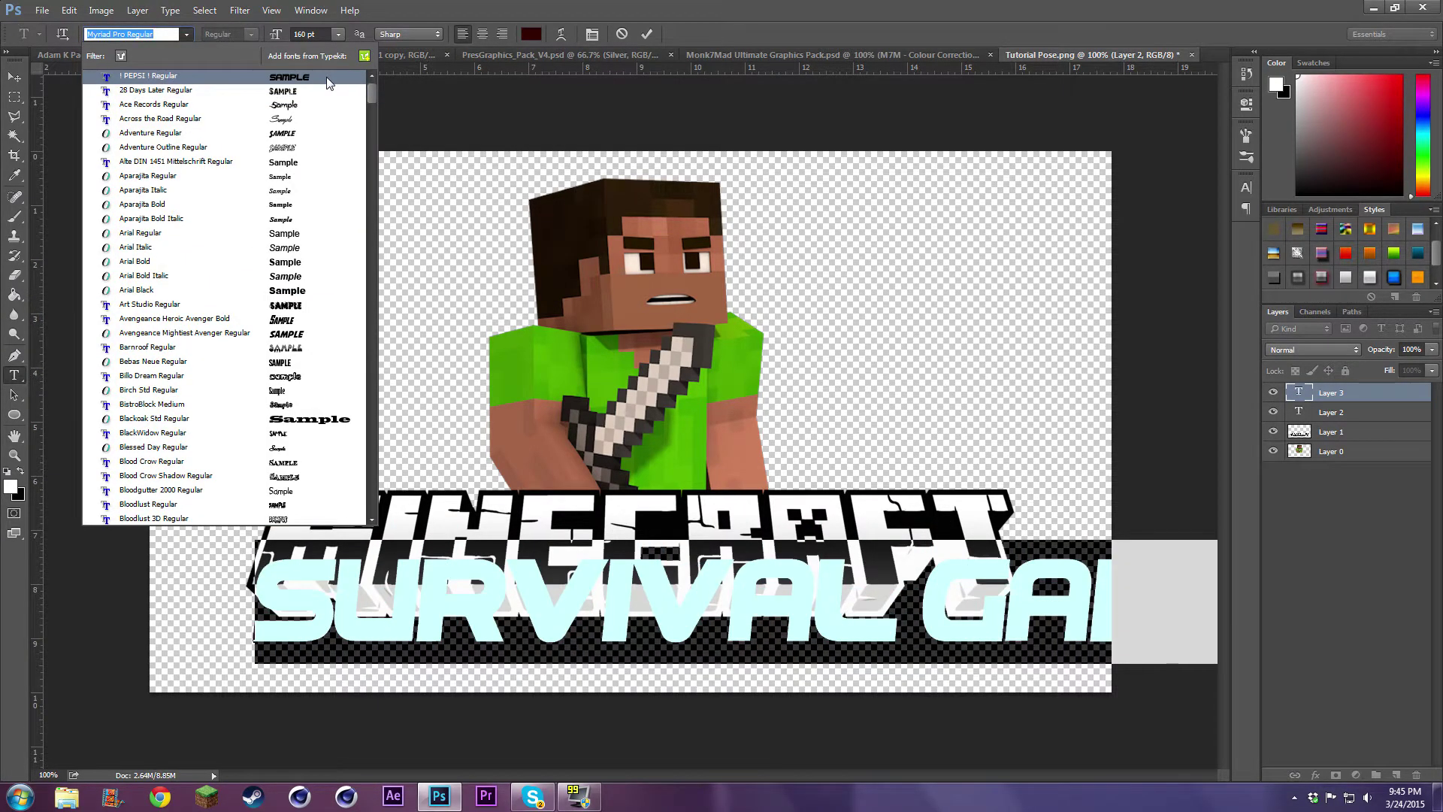
left_click(329, 78)
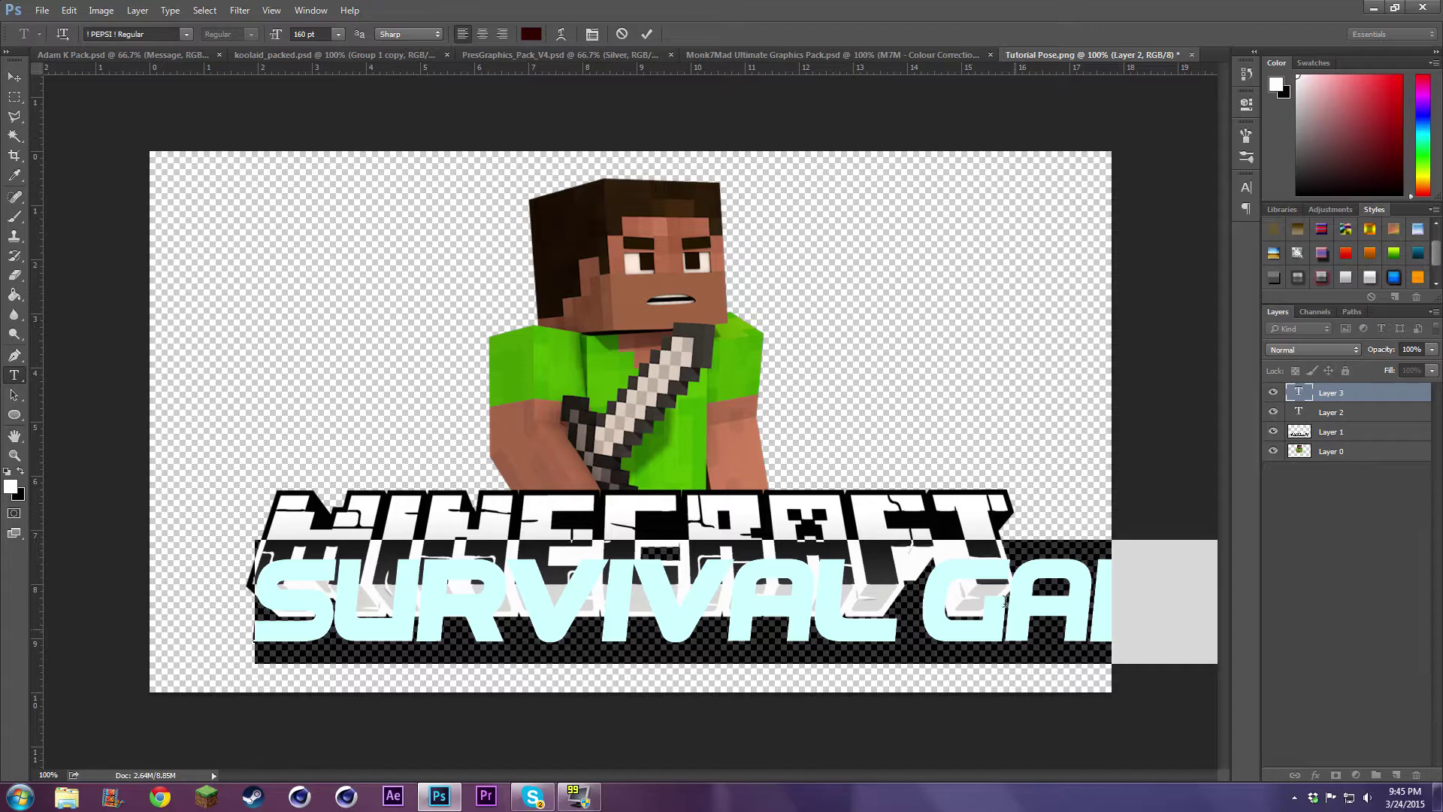
- Reduce the "survival Games" text to 111 pt and commit the text edit
left_click(565, 567)
key("ctrl+a")
left_click_drag(277, 38, 241, 39)
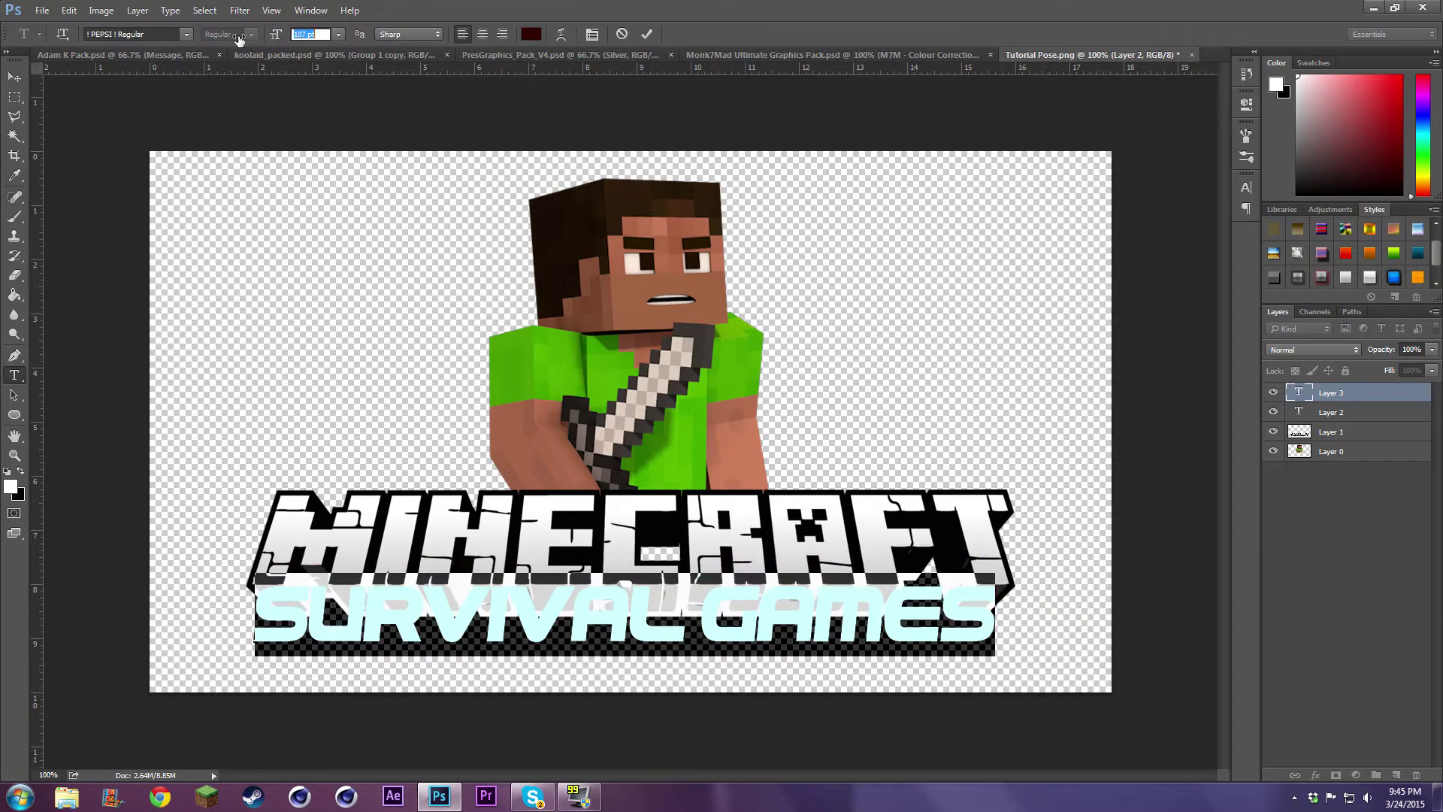
left_click(646, 34)
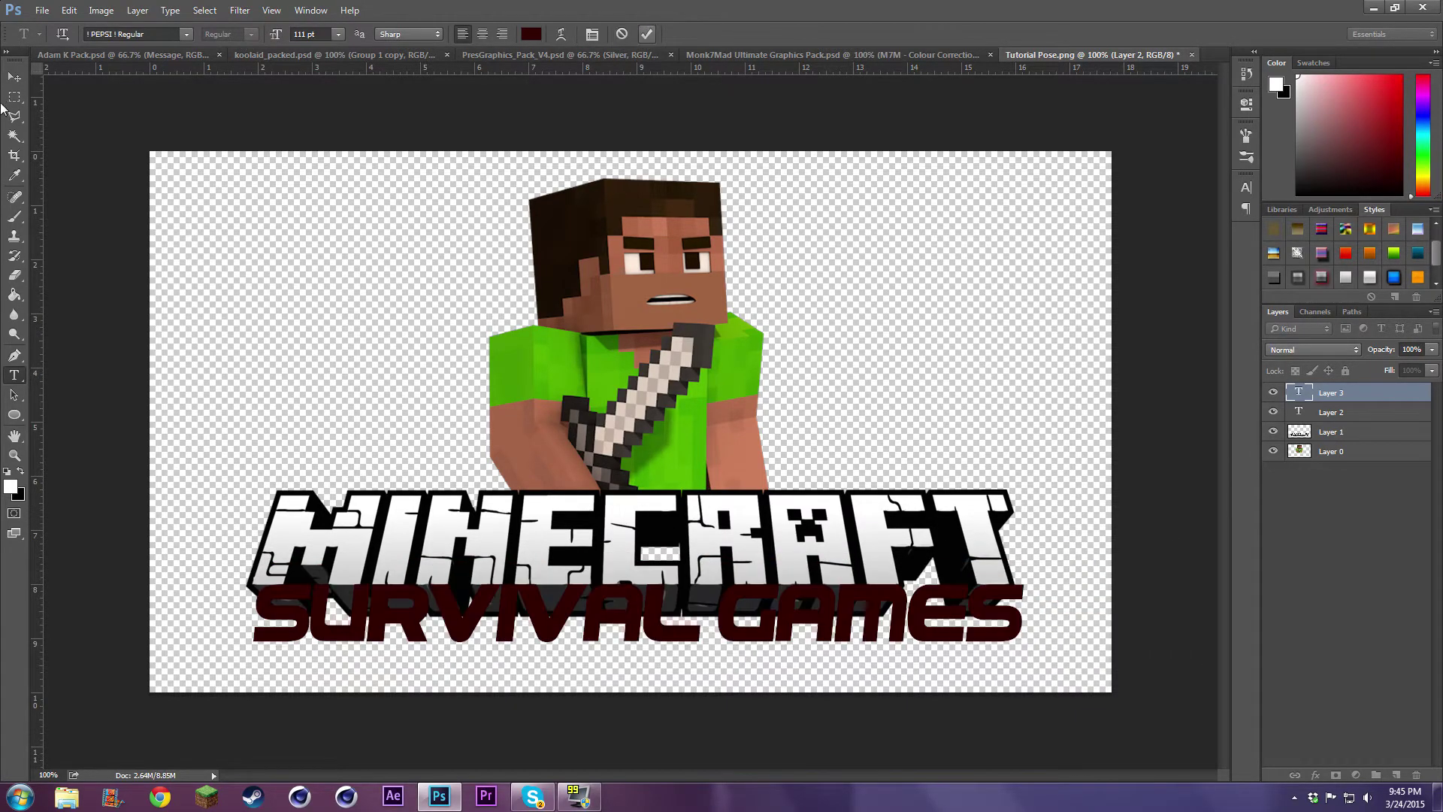
- Move the "survival Games" text so it sits centred along the bottom of the Minecraft logo
left_click(14, 77)
left_click_drag(645, 606, 673, 613)
mouse_move(658, 608)
left_mouse_down()
mouse_move(634, 600)
mouse_move(635, 556)
mouse_move(676, 583)
mouse_move(633, 615)
left_mouse_up()
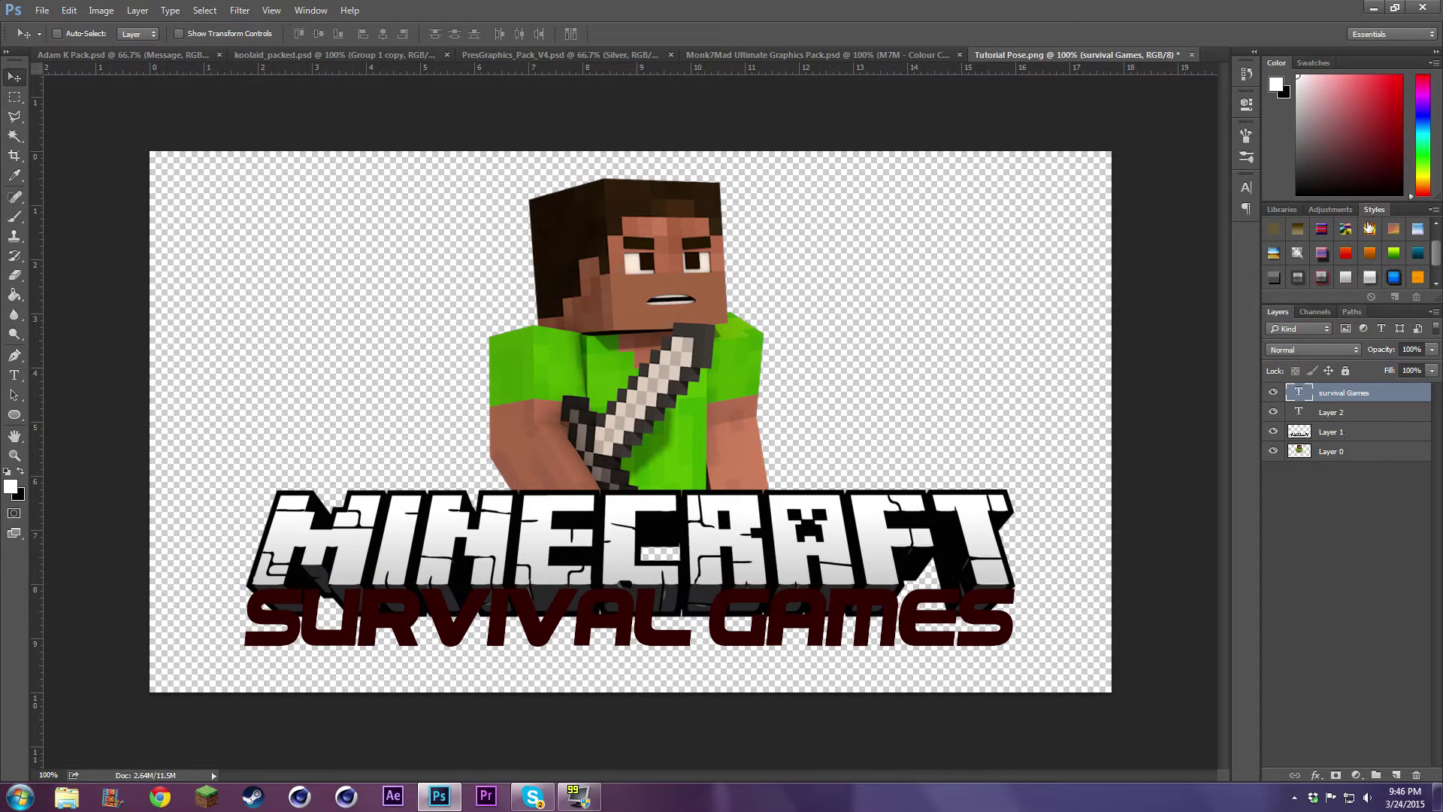
- Apply the saved silver style preset to the "survival Games" text layer
left_click(1340, 212)
left_click(1281, 211)
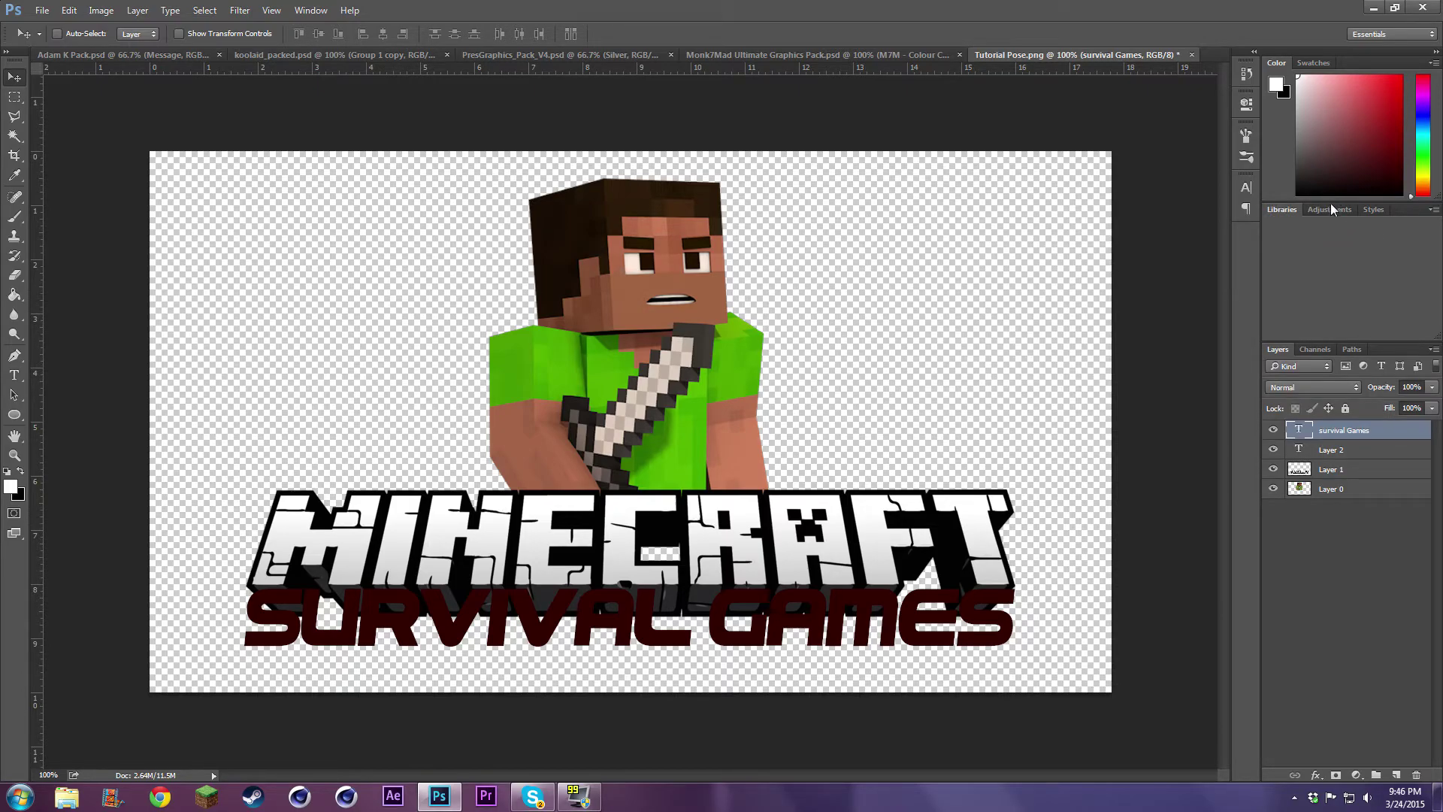
left_click(1338, 210)
left_click(1376, 209)
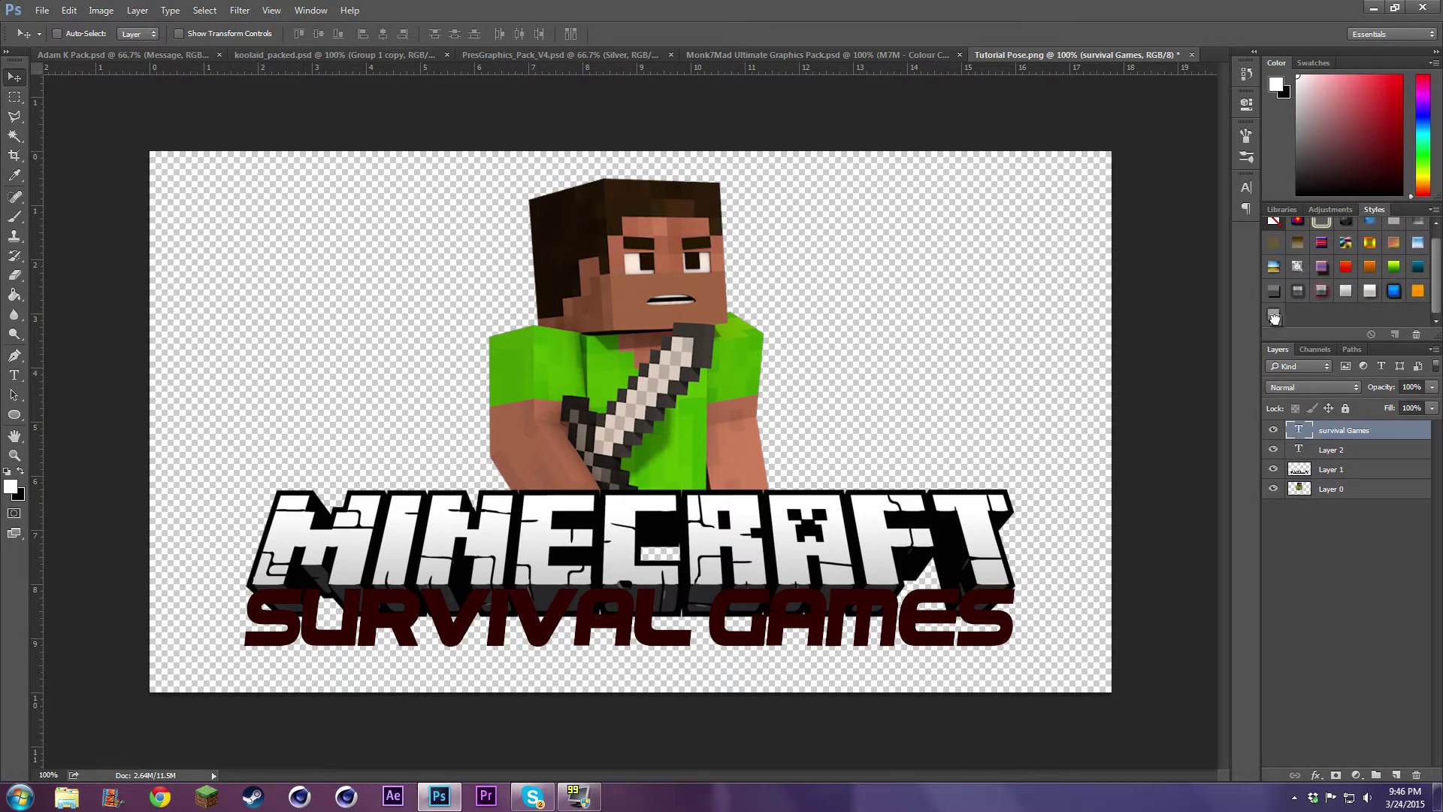
left_click(1275, 322)
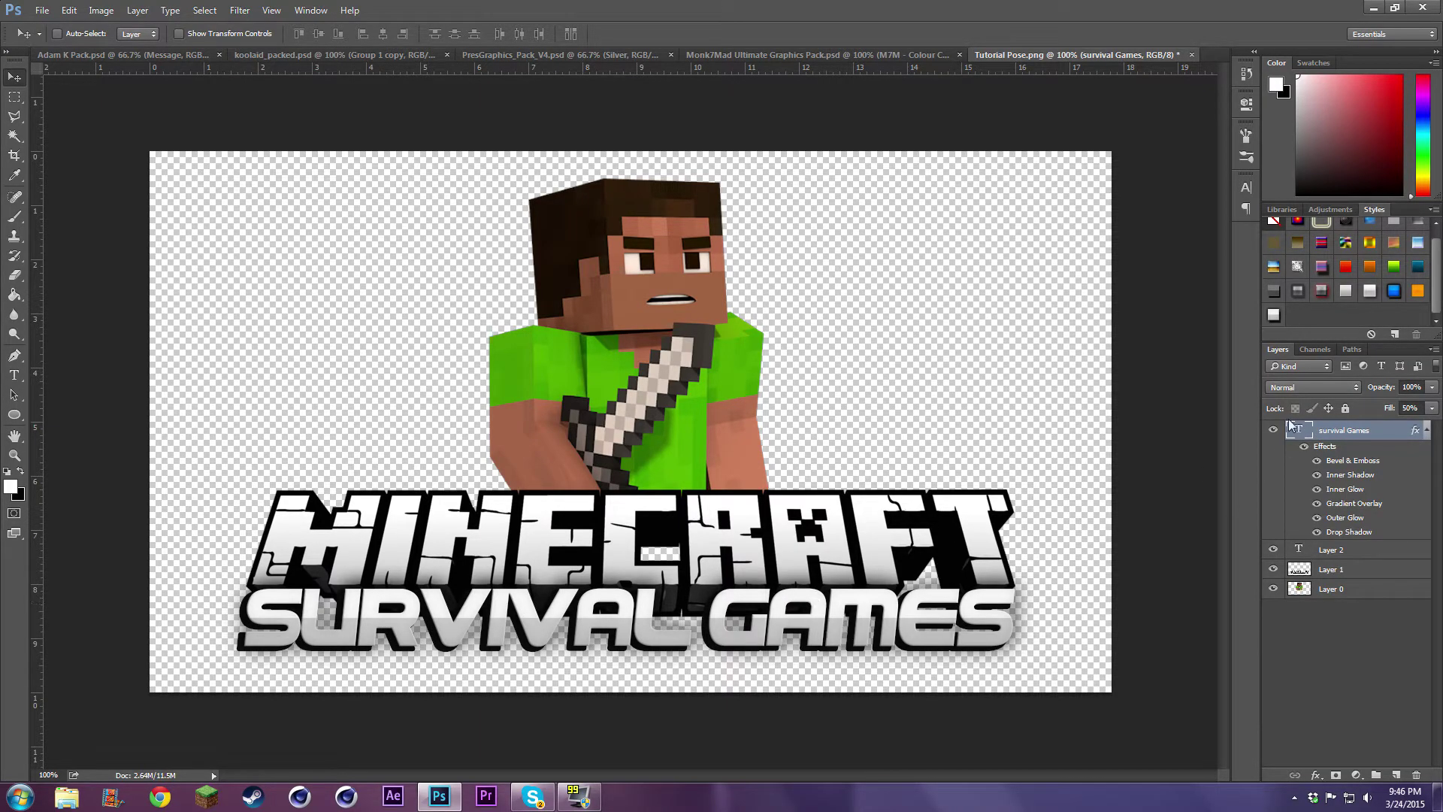
- Set the drop shadow distance of the "survival Games" layer to 5 px
right_click(1331, 430)
left_click(1184, 138)
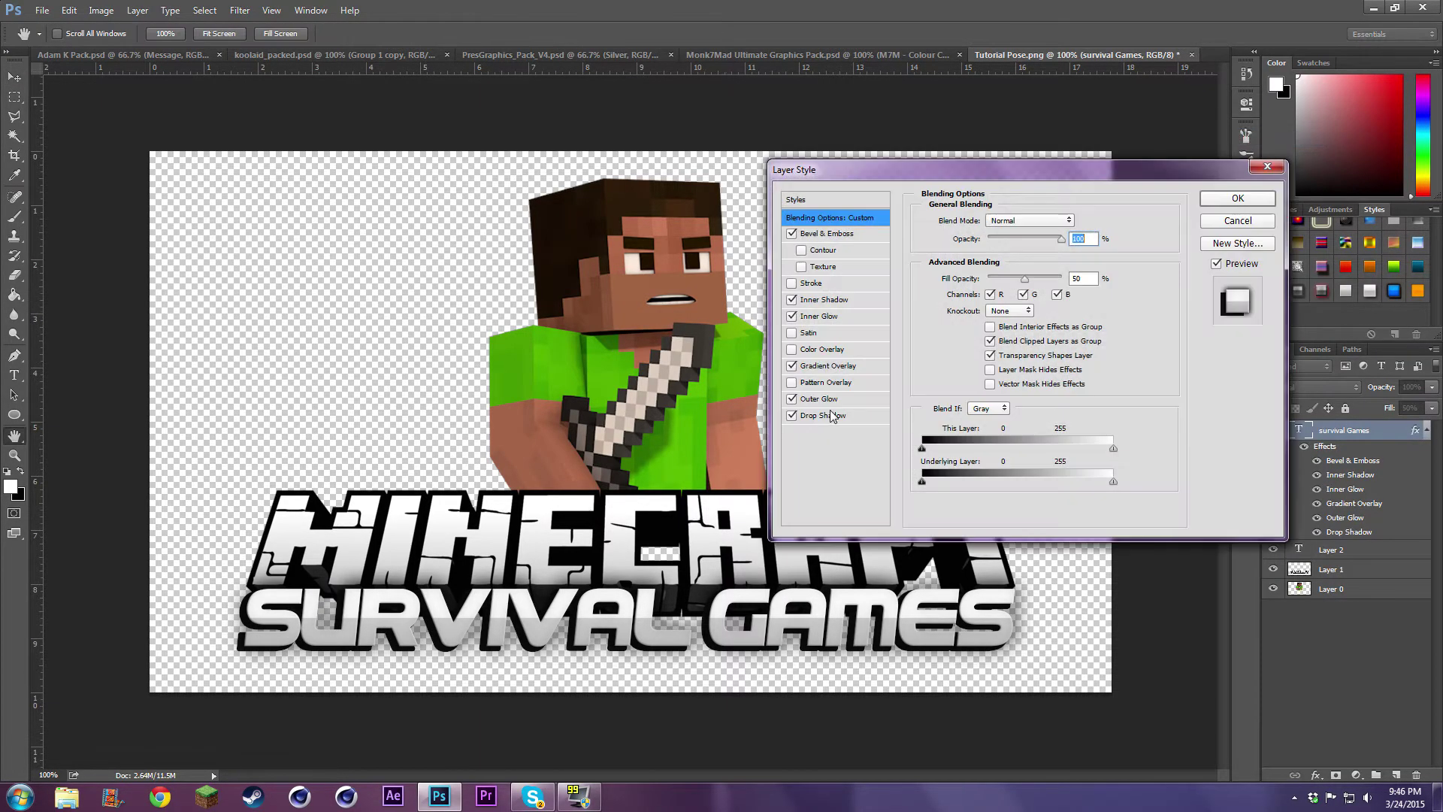
left_click(821, 416)
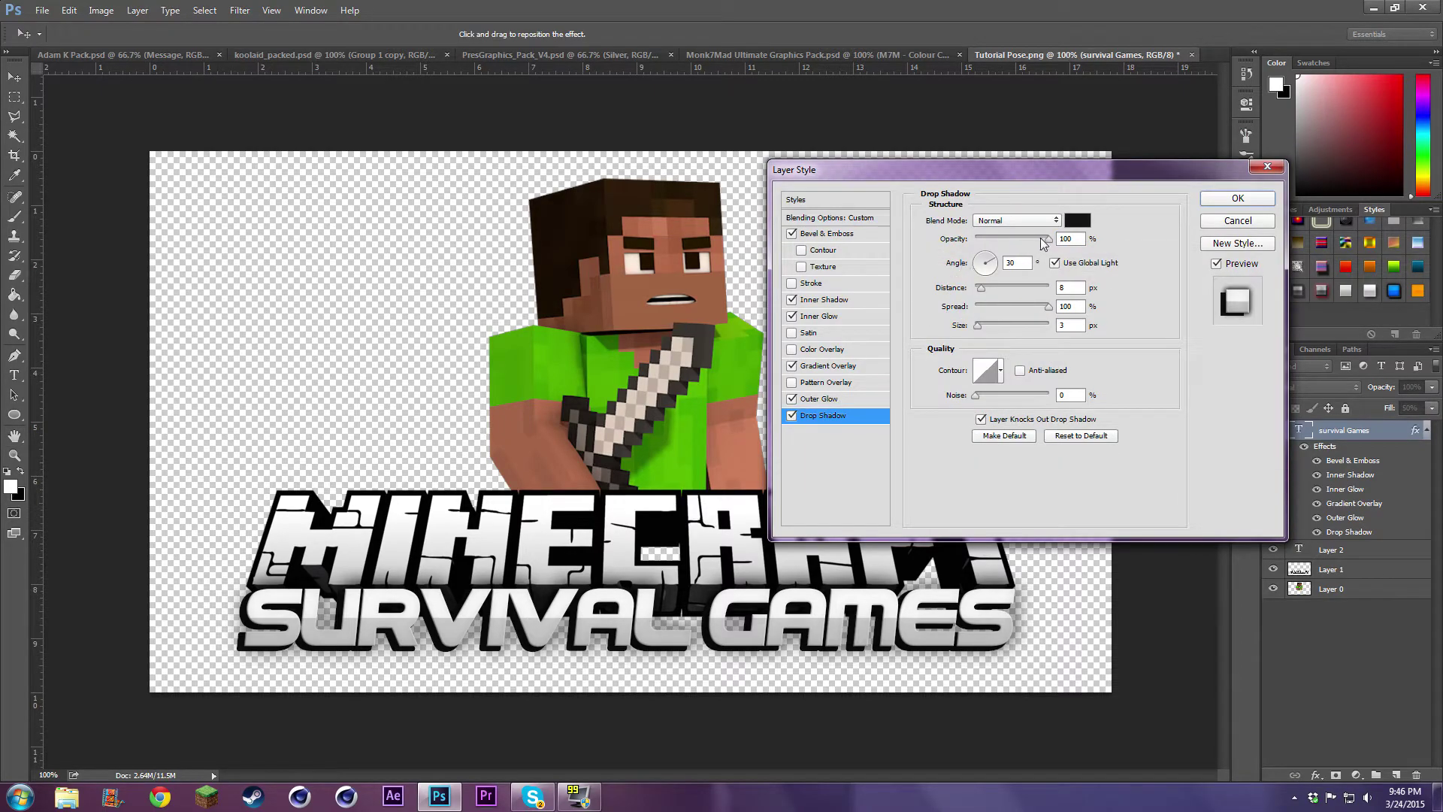
left_click(1062, 287)
key("Down")
key("Down")
key("Down")
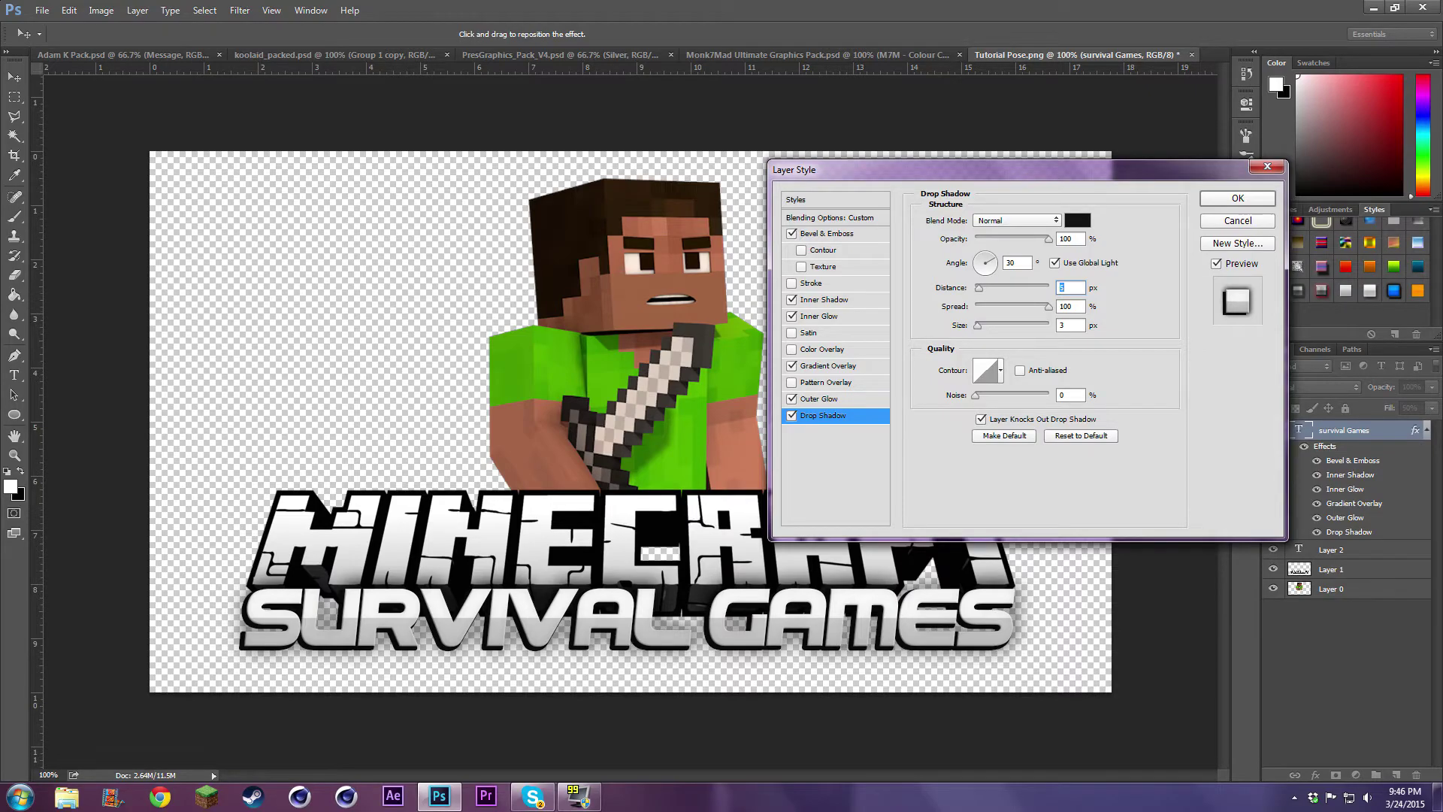
left_click(1237, 198)
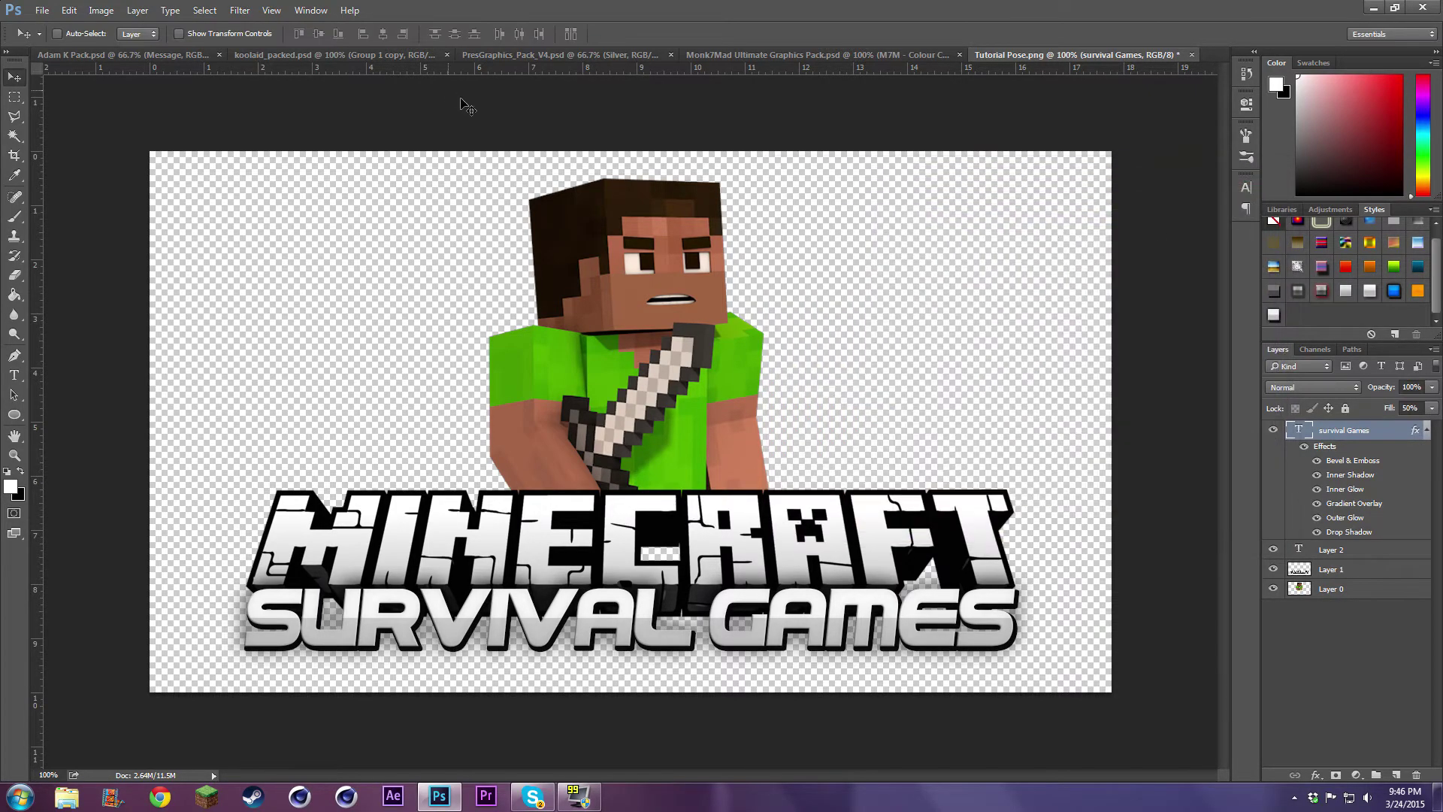
- In PresGraphics_Pack_V4, hide and collapse the Layer Styles group, and expand and show the Screenshots group with its MCSG subgroup
left_click(515, 54)
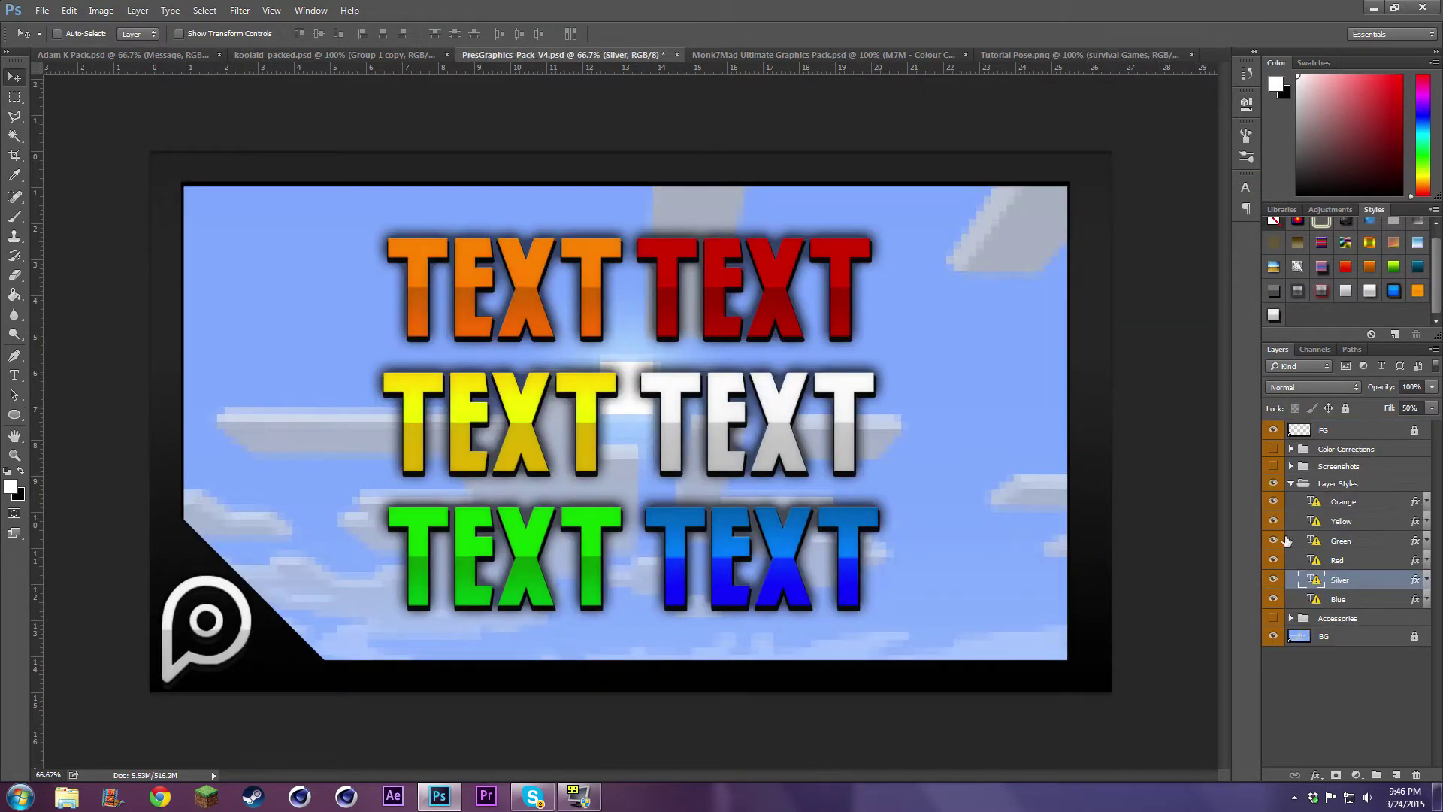
left_click(1273, 484)
left_click(1291, 483)
left_click(1289, 469)
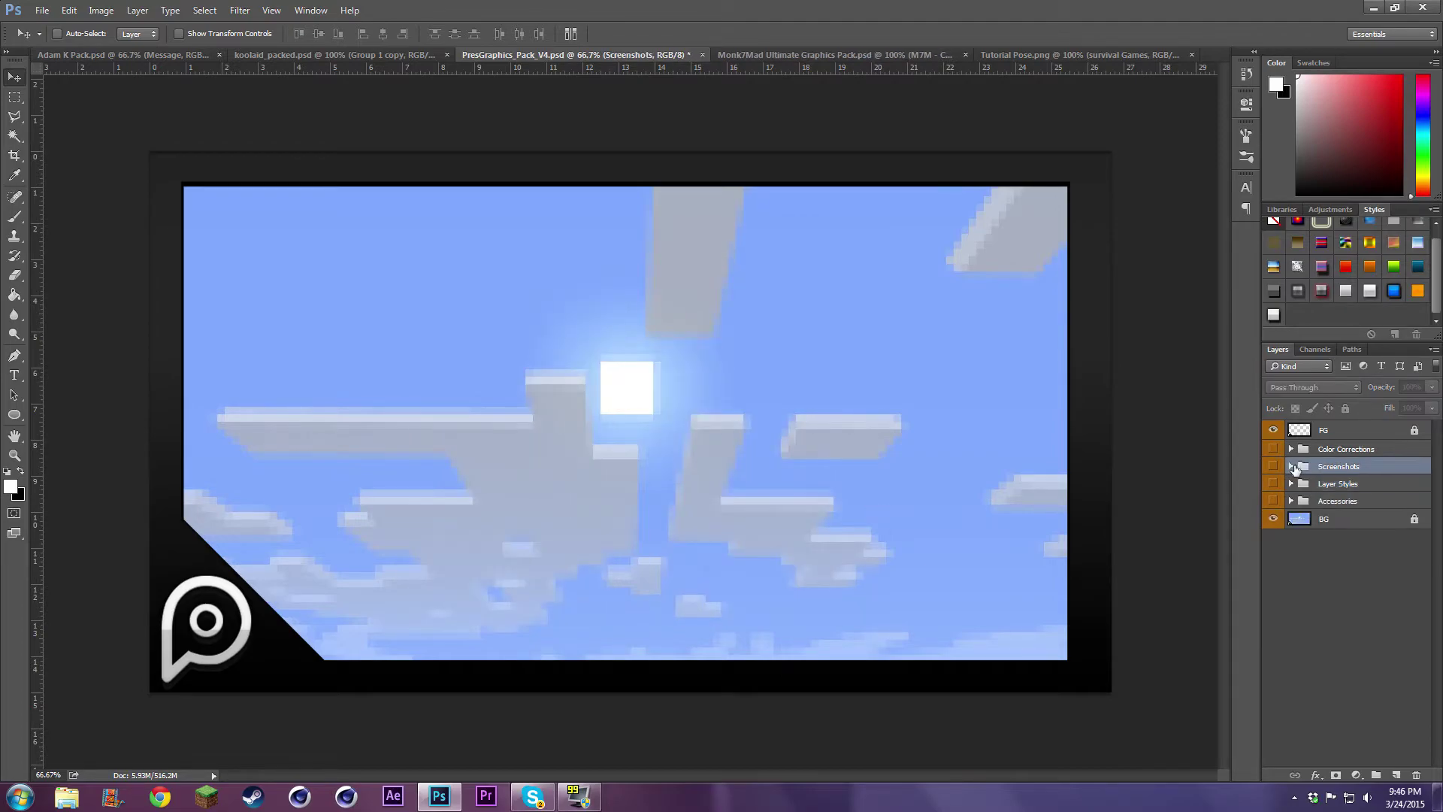
left_click(1290, 467)
left_click(1273, 467)
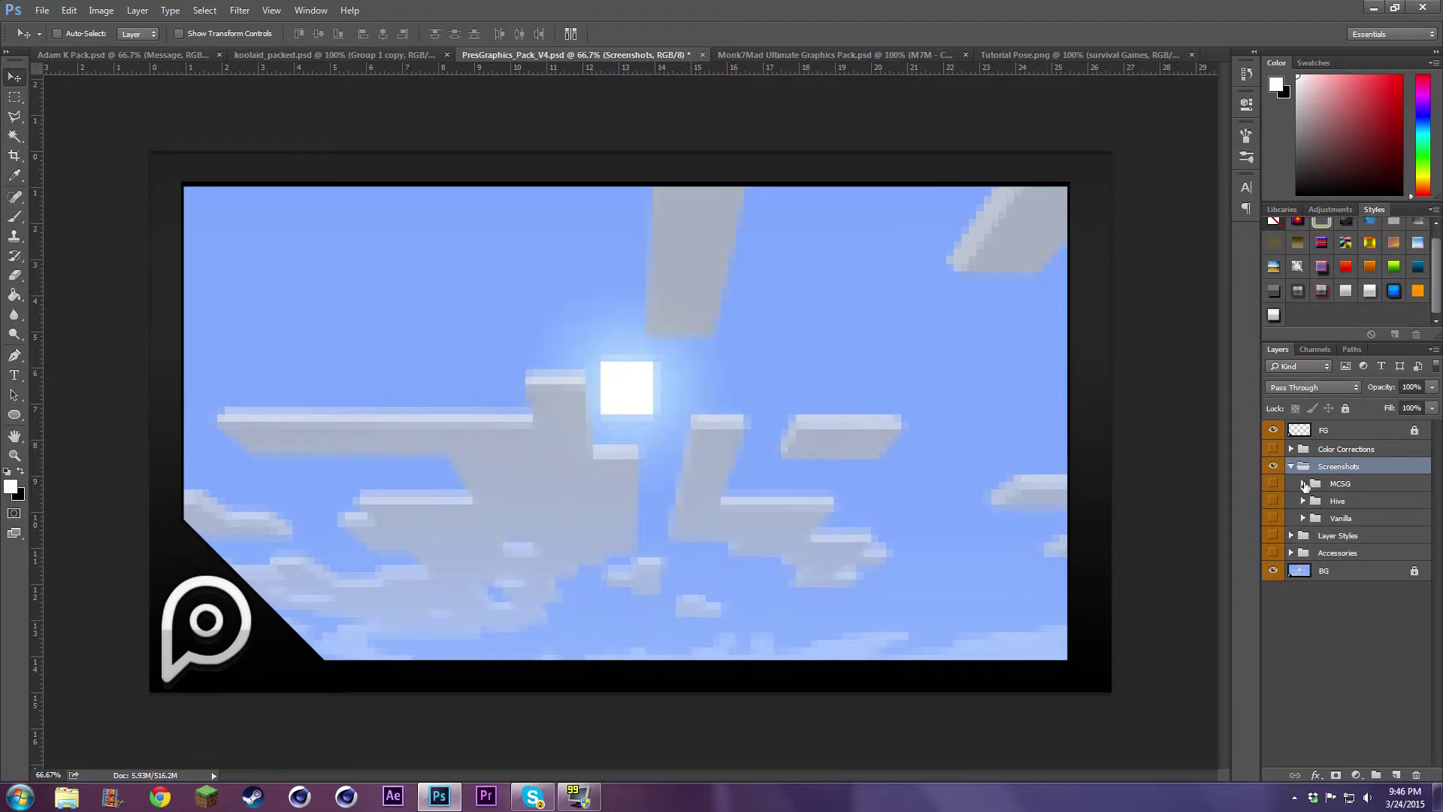
left_click(1298, 484)
left_click(1273, 483)
- Preview the MCSG screenshots one at a time to find a background, leaving only Demons Breeze #1 visible
left_click(1274, 501)
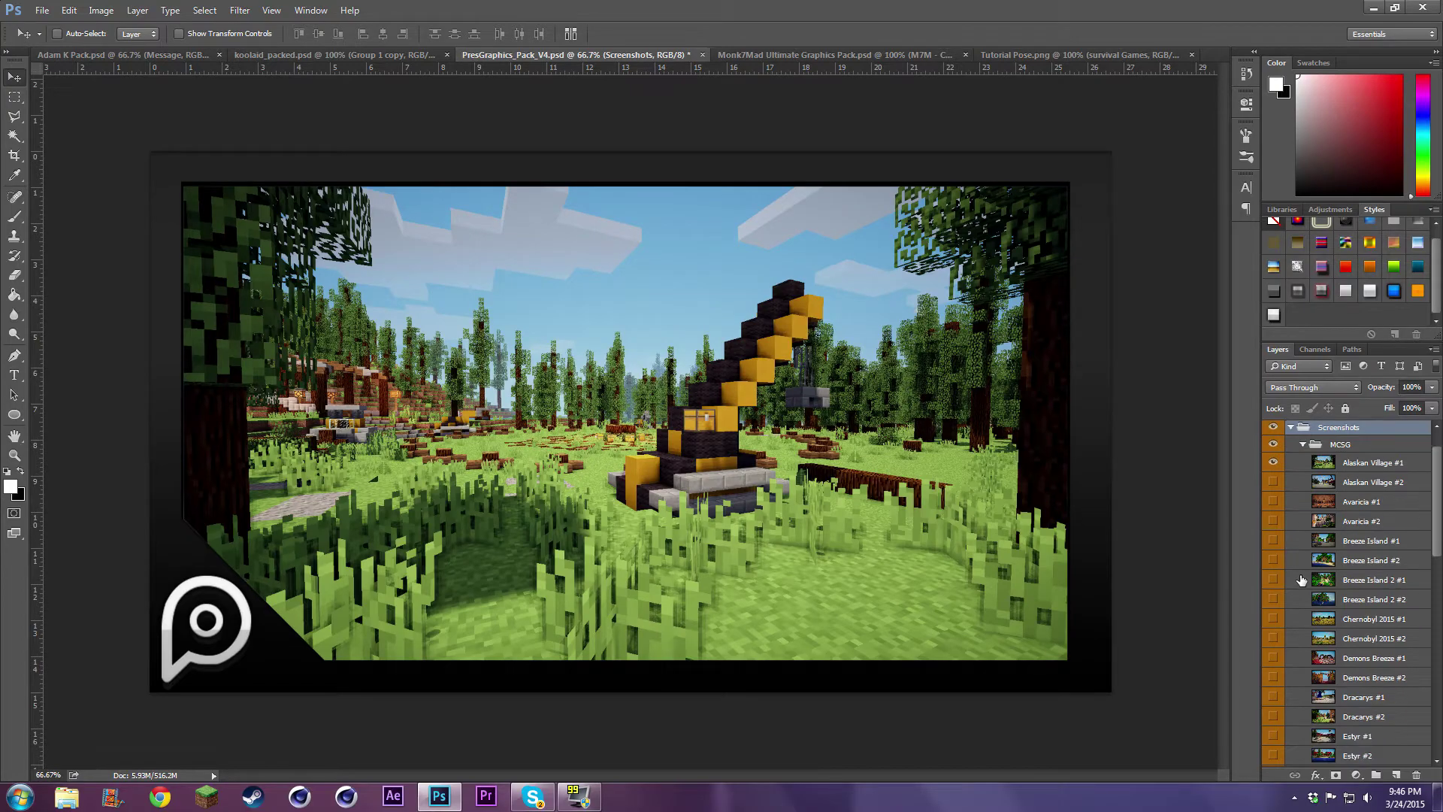
left_click(1273, 502)
left_click(1274, 560)
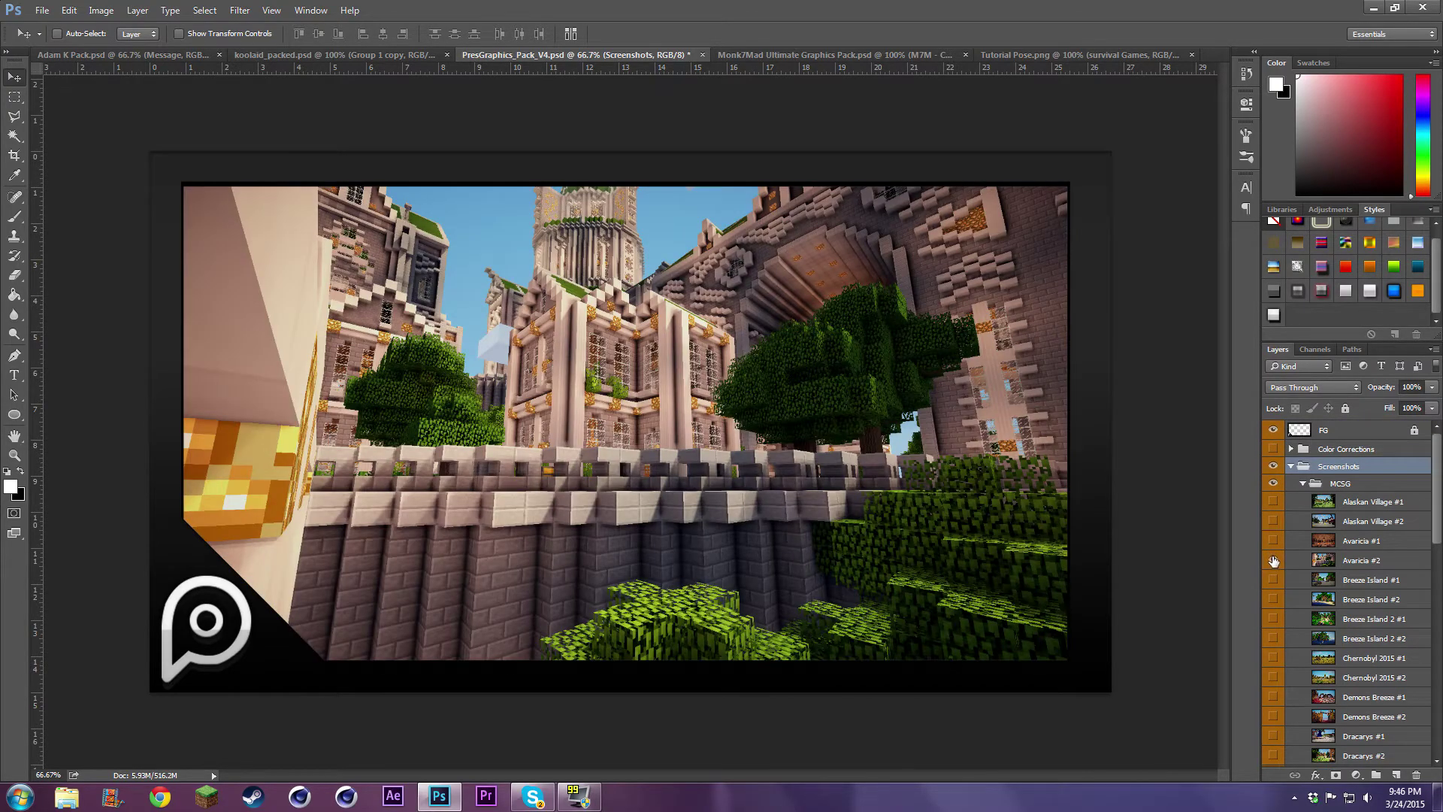
left_click(1273, 561)
scroll(1273, 561, "down", 3)
left_click(1273, 562)
left_click(1273, 562)
scroll(1274, 561, "down", 2)
left_click(1274, 562)
left_click(1274, 560)
left_click(1273, 560)
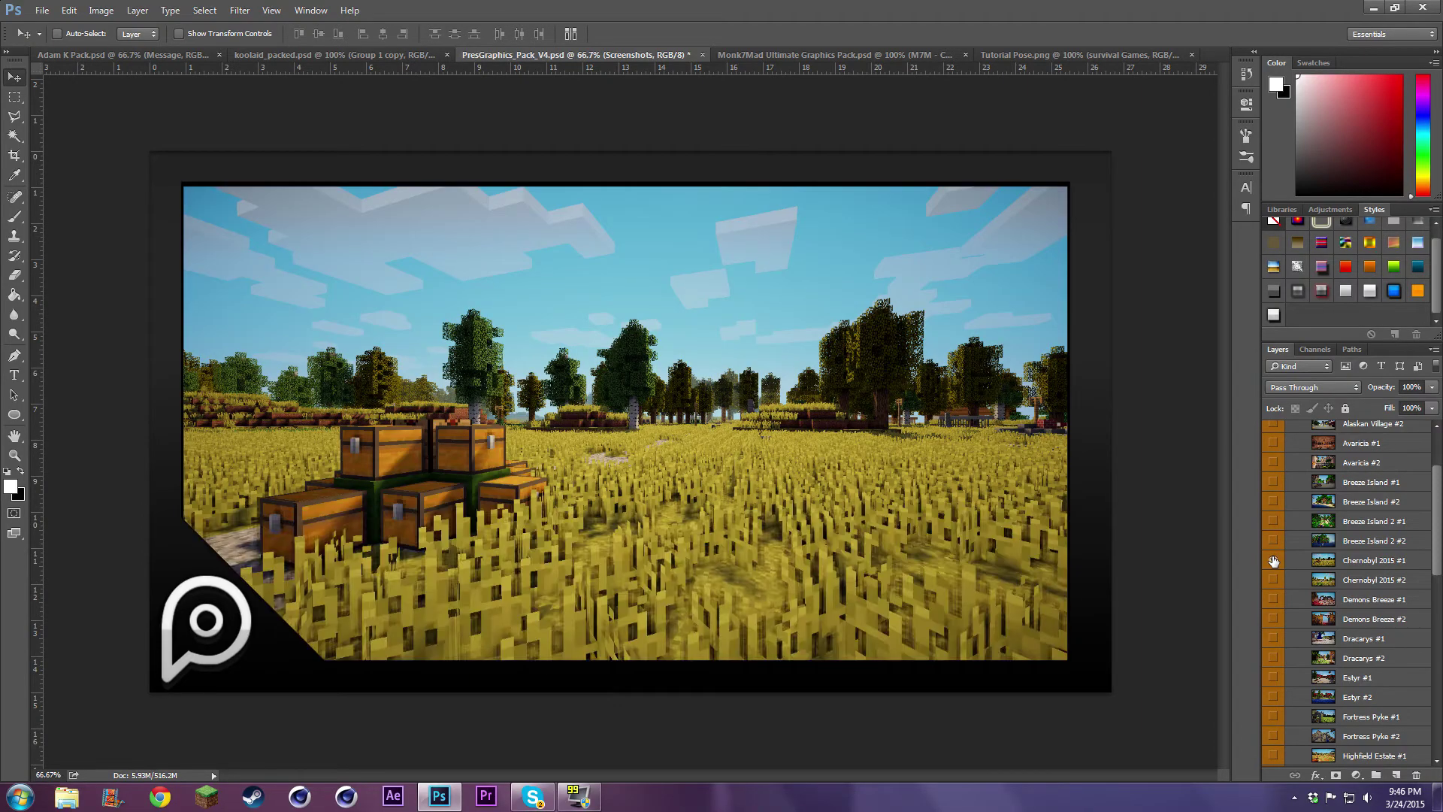
left_click(1273, 560)
scroll(1273, 560, "down", 2)
left_click(1273, 560)
left_click(1273, 562)
scroll(1274, 561, "down", 2)
left_click(1273, 562)
left_click(1274, 562)
scroll(1275, 563, "up", 2)
left_click(1273, 560)
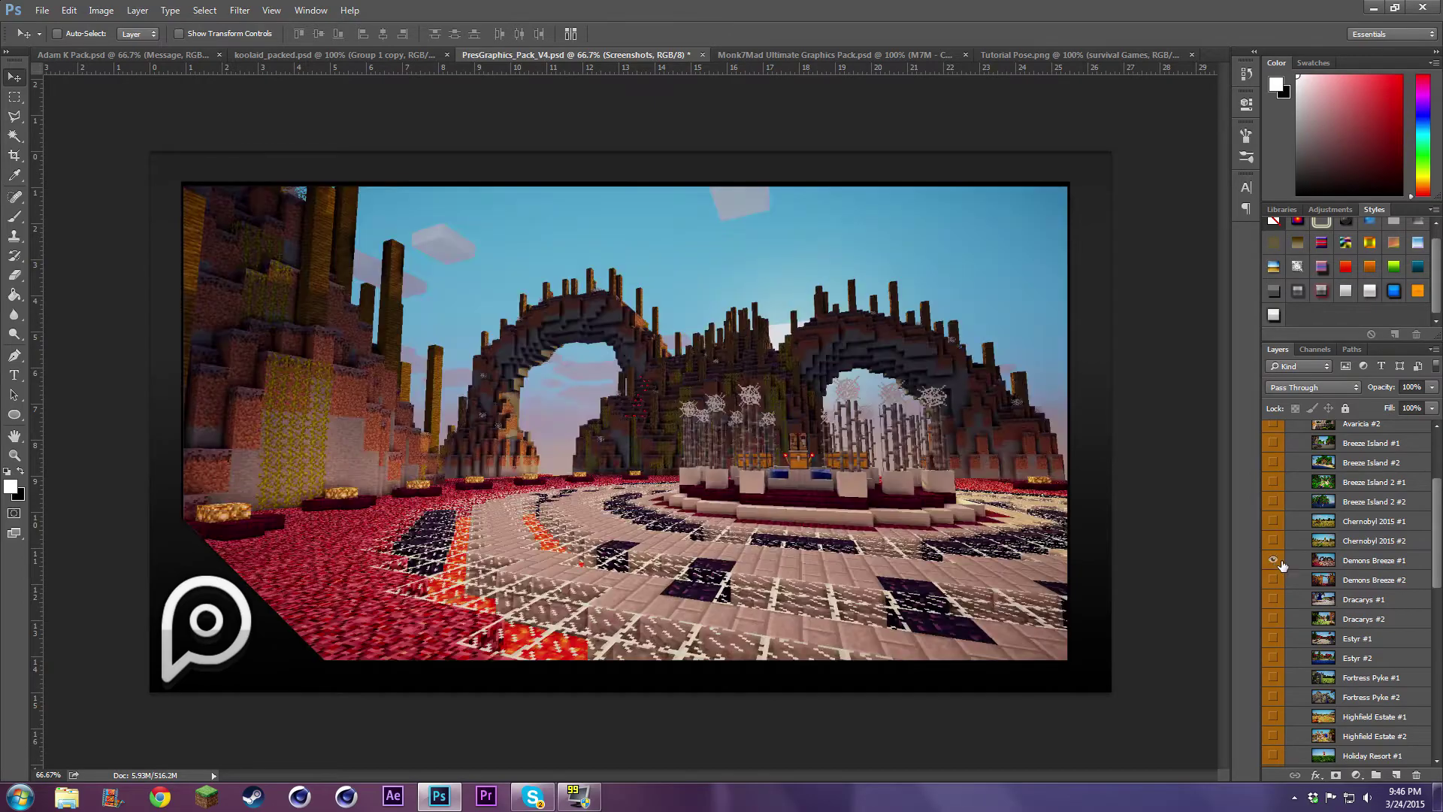
- Select the full contents of the Demons Breeze #1 screenshot layer and copy them
left_click(1324, 564, "ctrl")
key("ctrl")
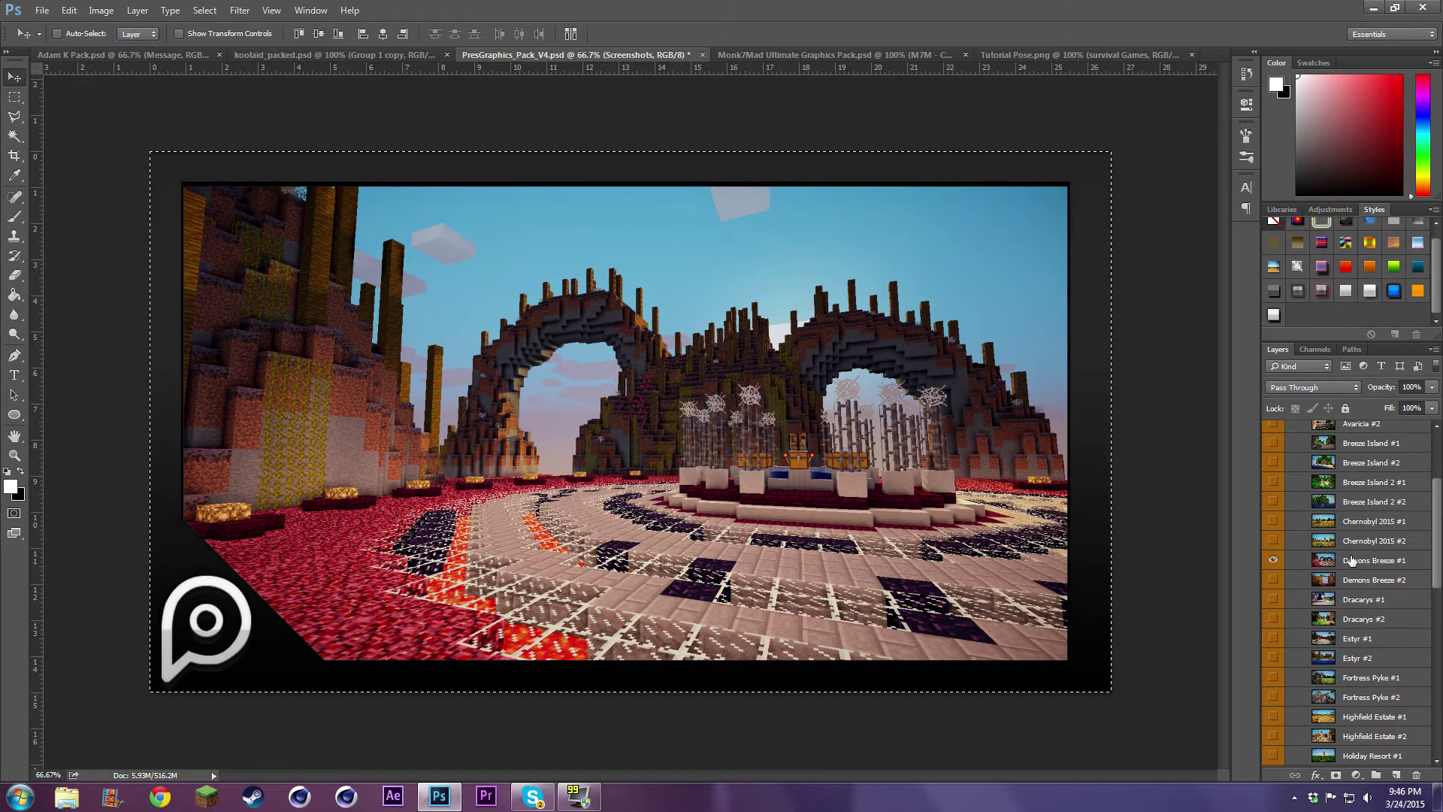
left_click(1354, 561)
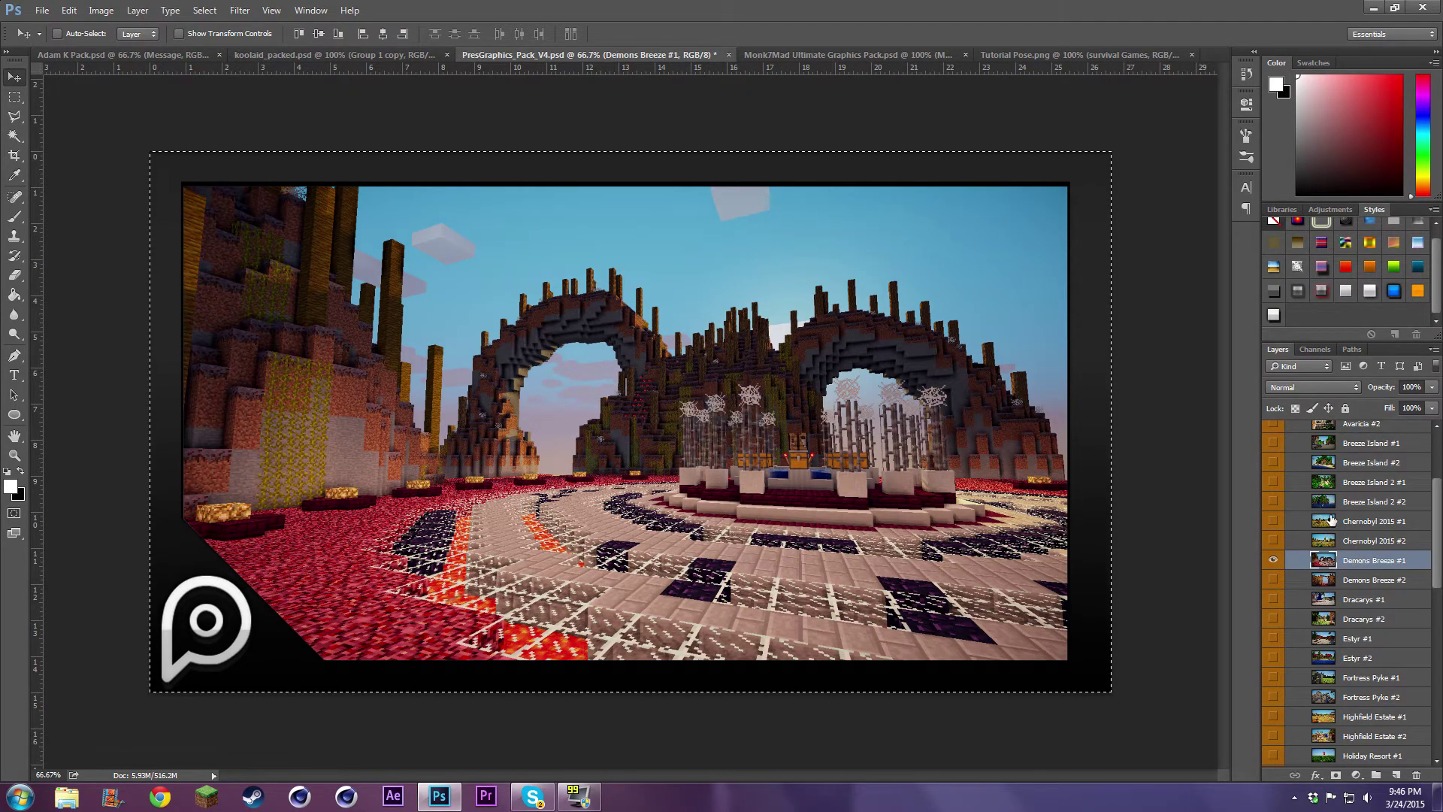
- Paste the screenshot into Tutorial Pose.png, place it beneath all other layers, and shift it so both arches flank the character
left_click(1012, 54)
key("ctrl+v")
left_click_drag(1353, 516, 1364, 699)
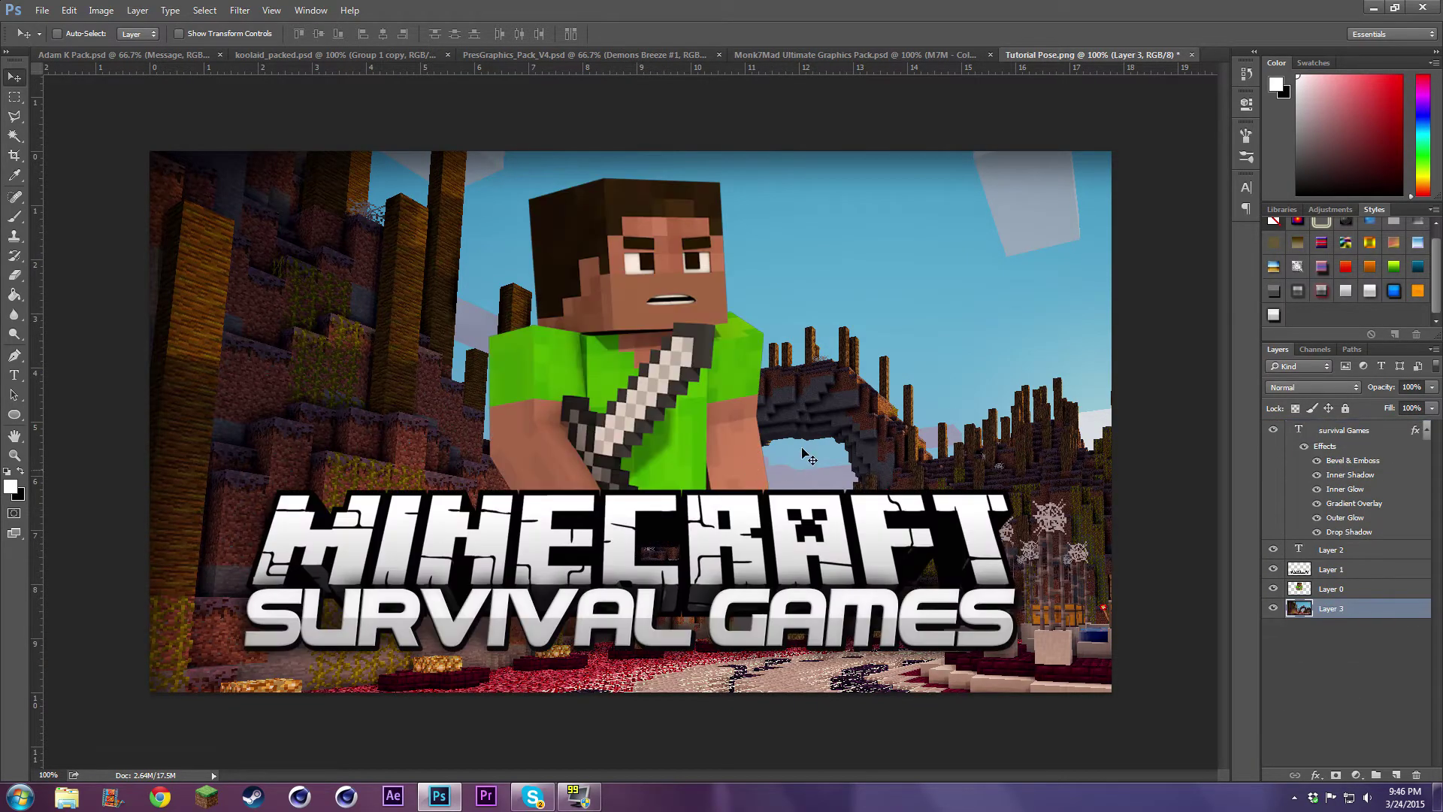
left_click_drag(959, 396, 590, 284)
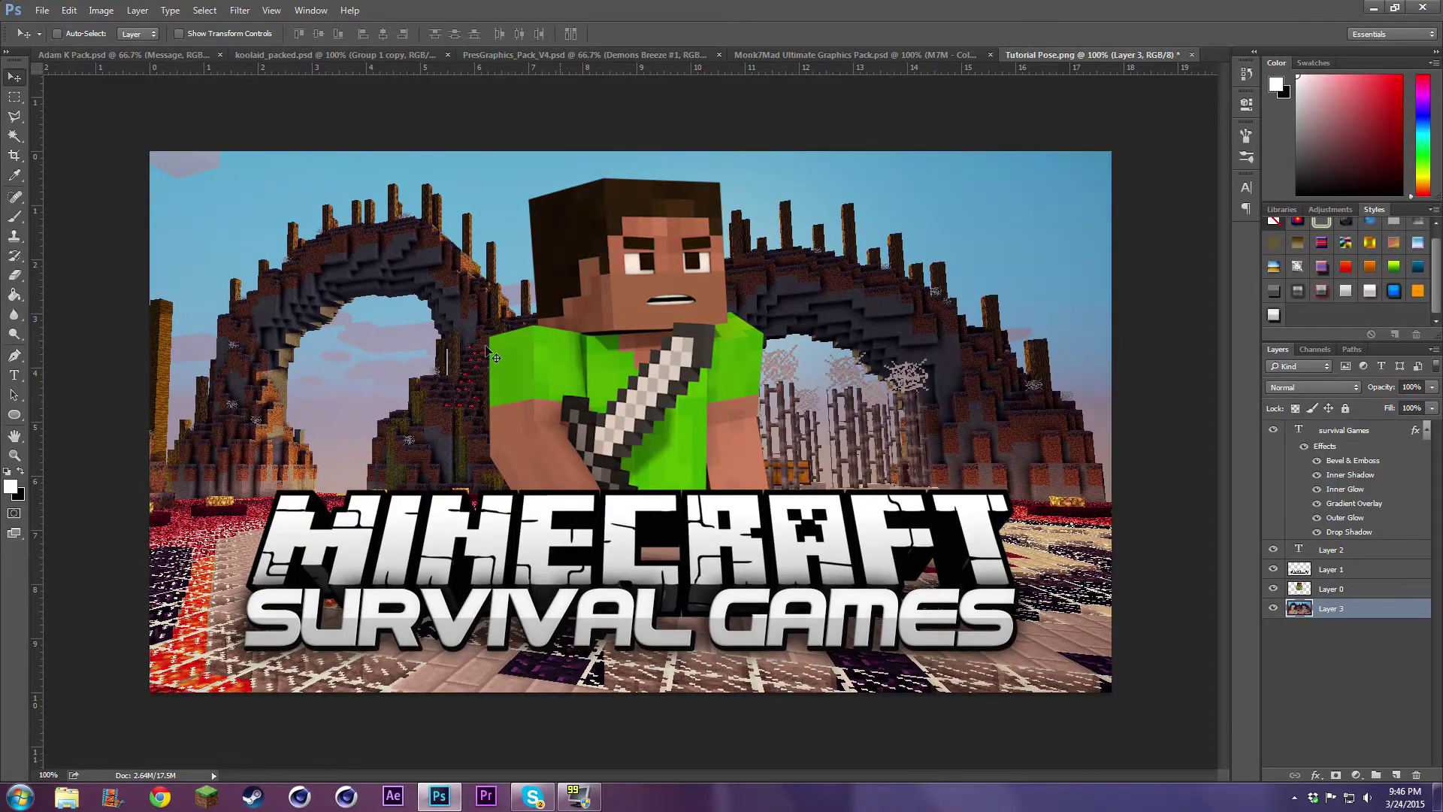
- Apply a Gaussian Blur with a 2.2-pixel radius to the background screenshot on Layer 3
left_click(250, 10)
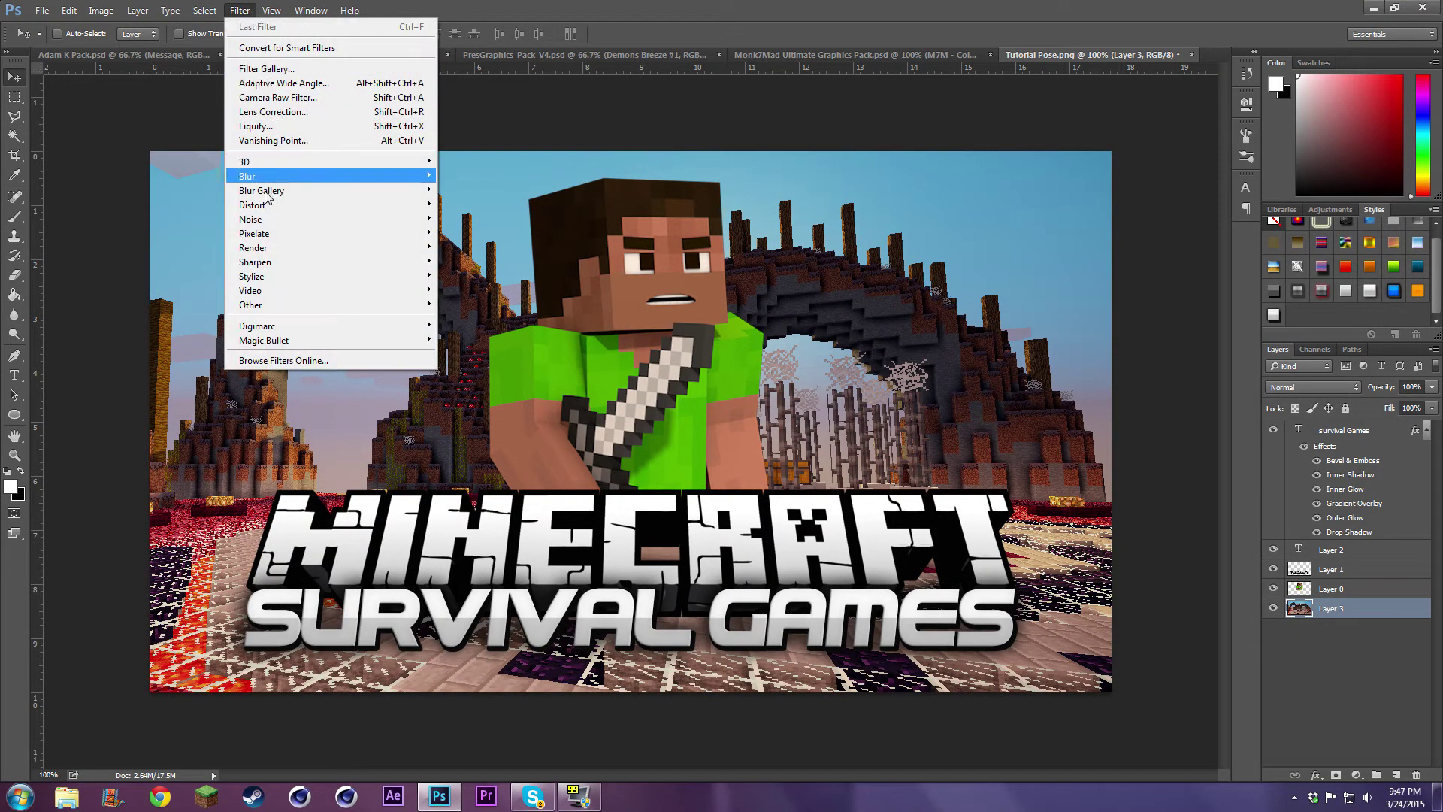
mouse_move(366, 175)
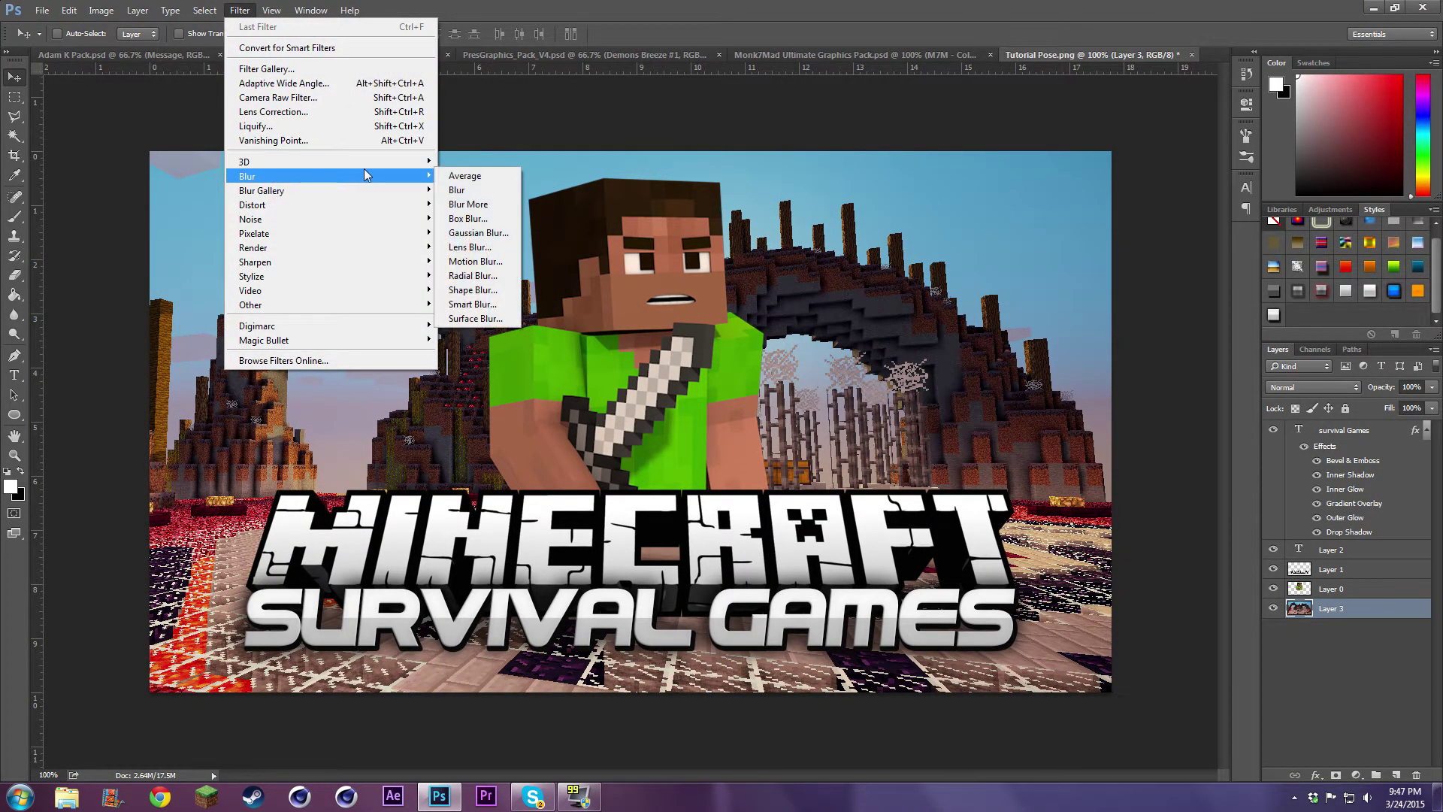
left_click(489, 232)
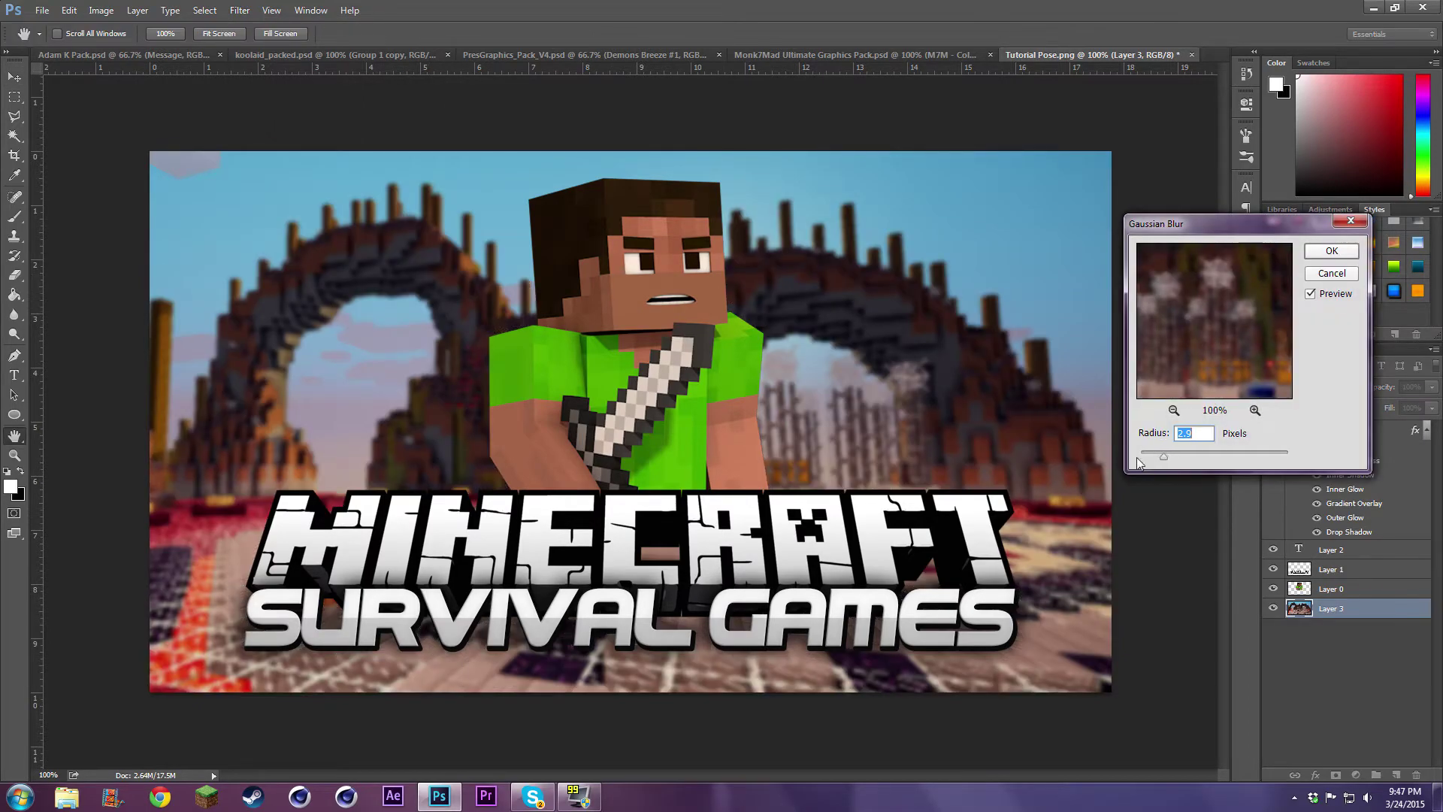
left_click_drag(1155, 455, 1158, 451)
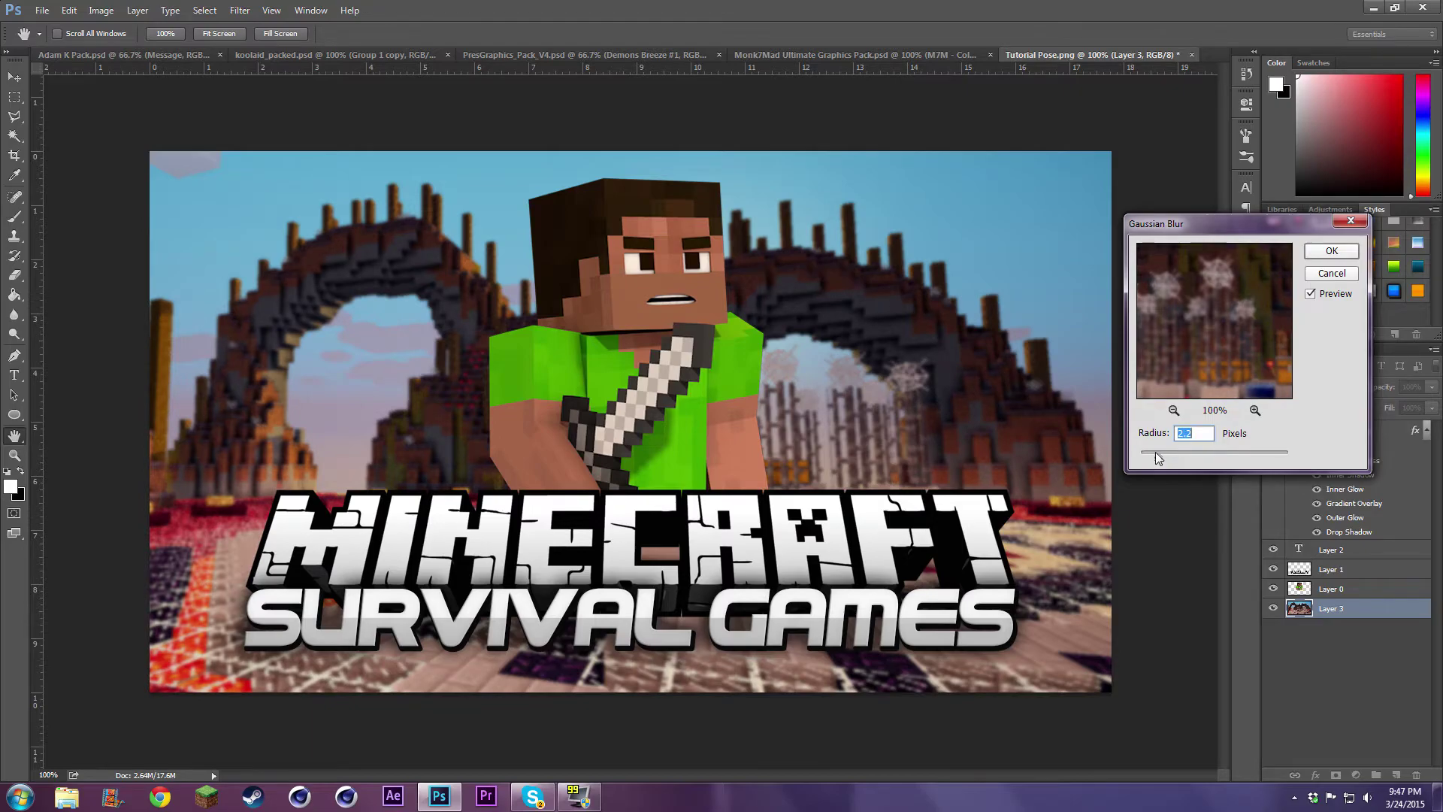
left_click(1329, 251)
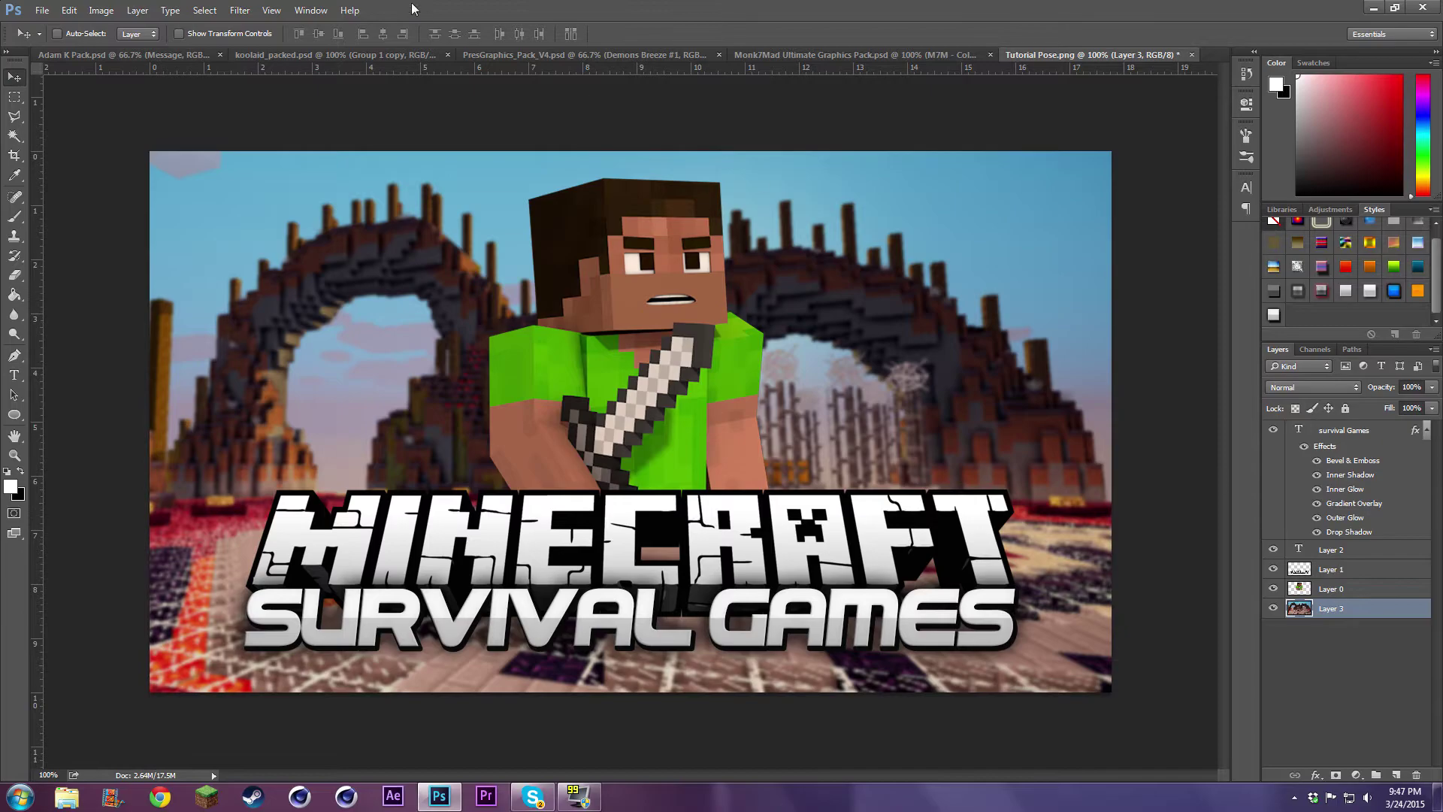
- In PresGraphics_Pack_V4, hide and collapse the Screenshots group, and show and expand the Color Corrections group
left_click(549, 56)
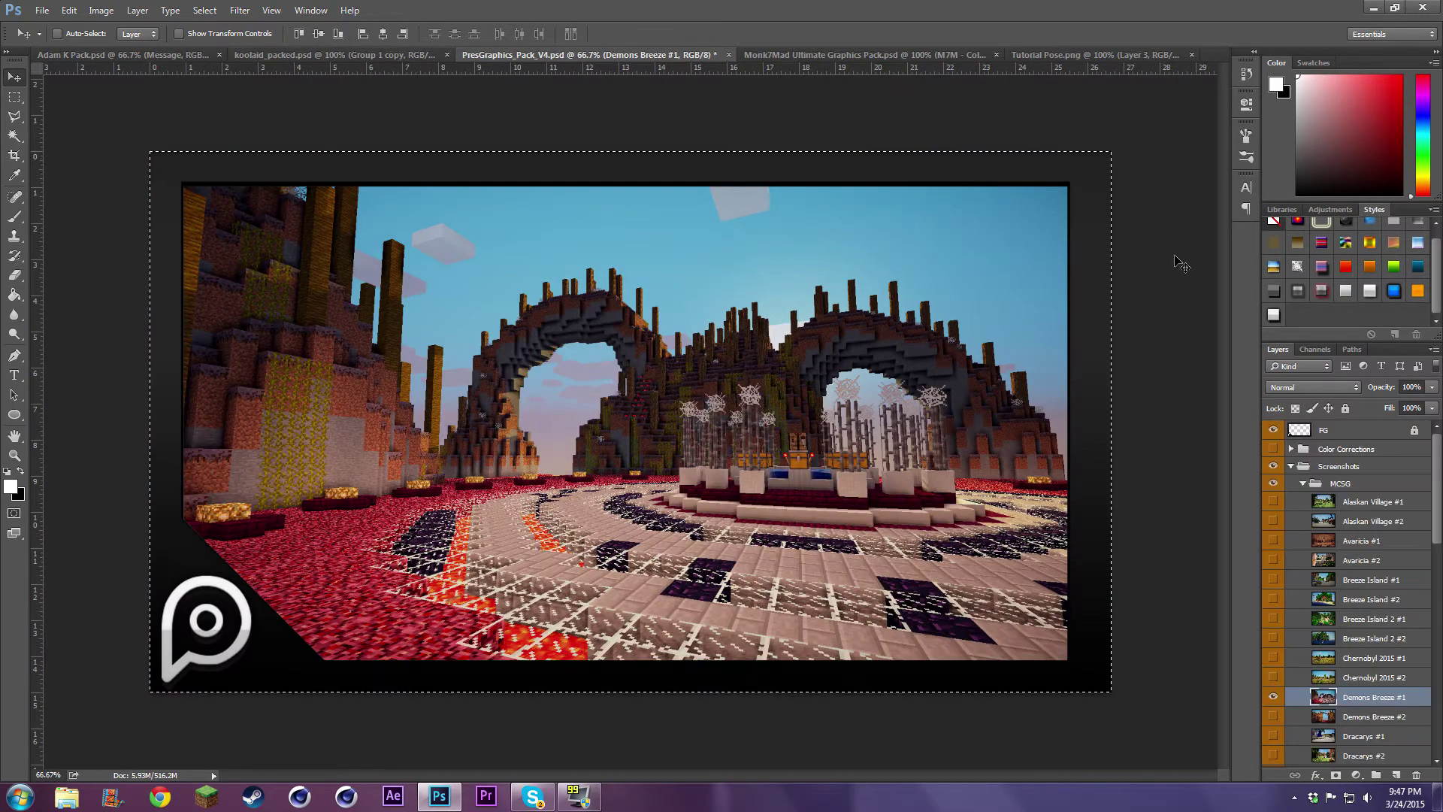
left_click(1274, 466)
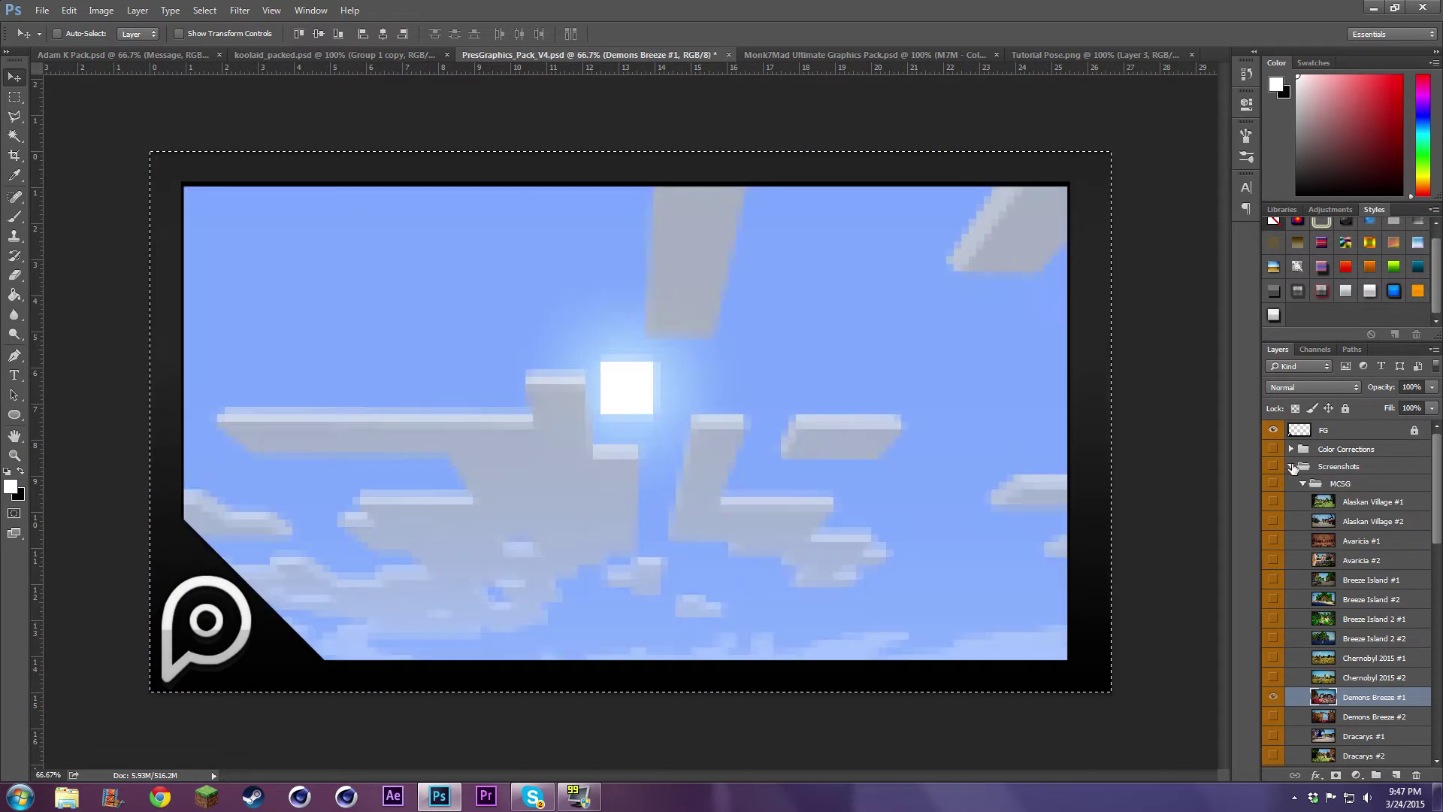
left_click(1291, 466)
left_click(1273, 449)
left_click(1291, 448)
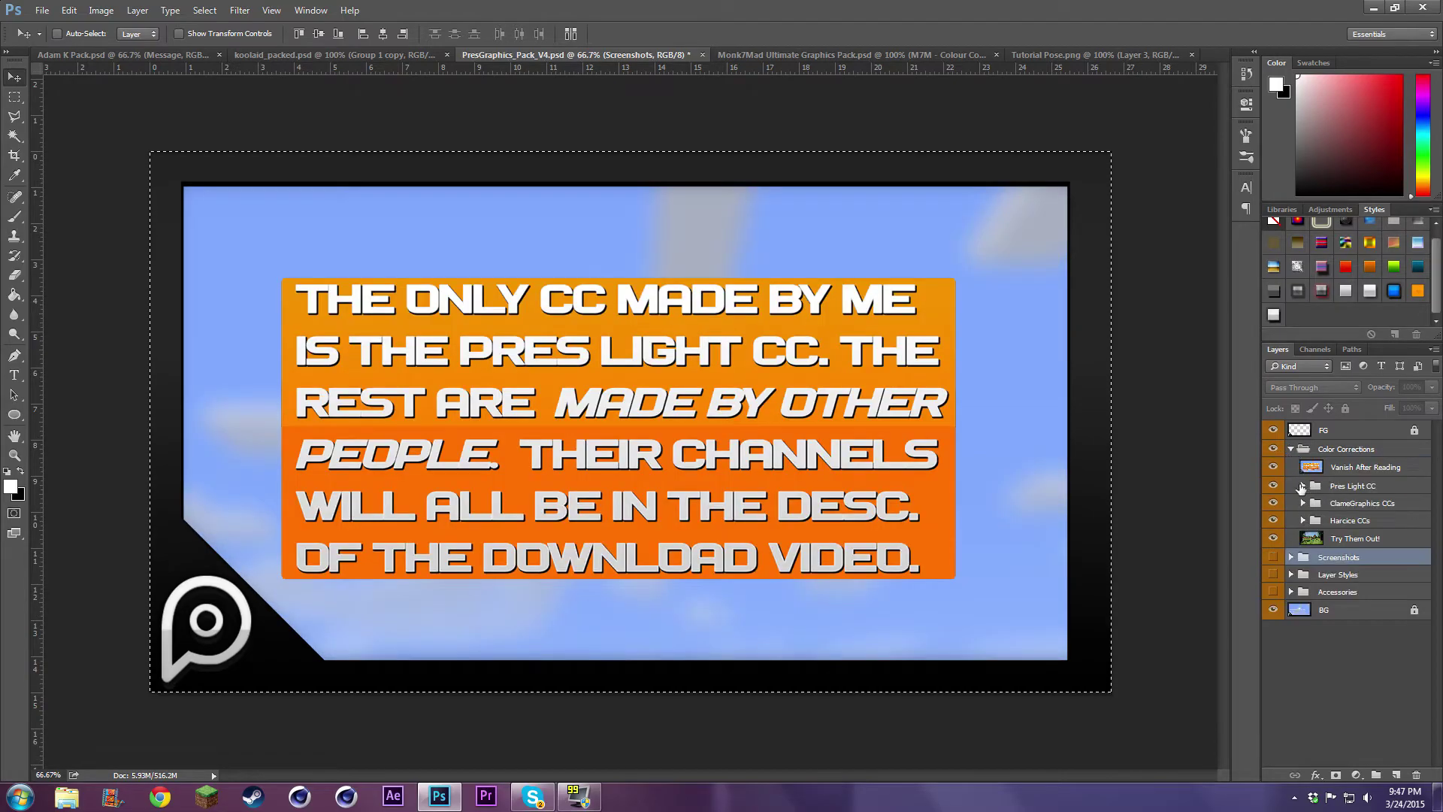
- Hide the Vanish After Reading message and the Pres Light, ClameGraphics and Harcice color correction groups
left_click(1274, 467)
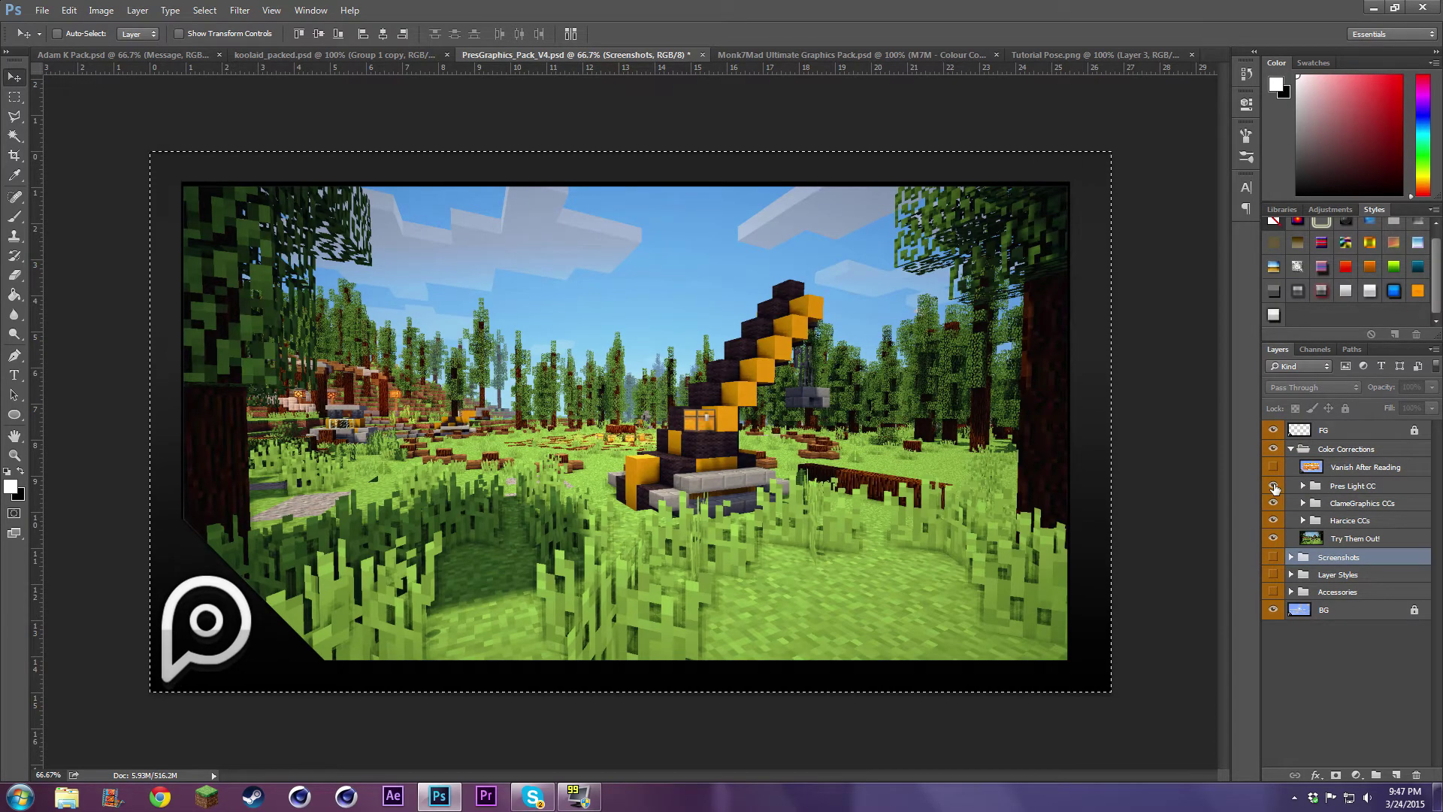
left_click(1273, 485)
left_click_drag(1275, 520, 1274, 503)
- Preview CC1, CC2 and CC3 of the Harcice CCs group one at a time on the sample screenshot
left_click(1302, 520)
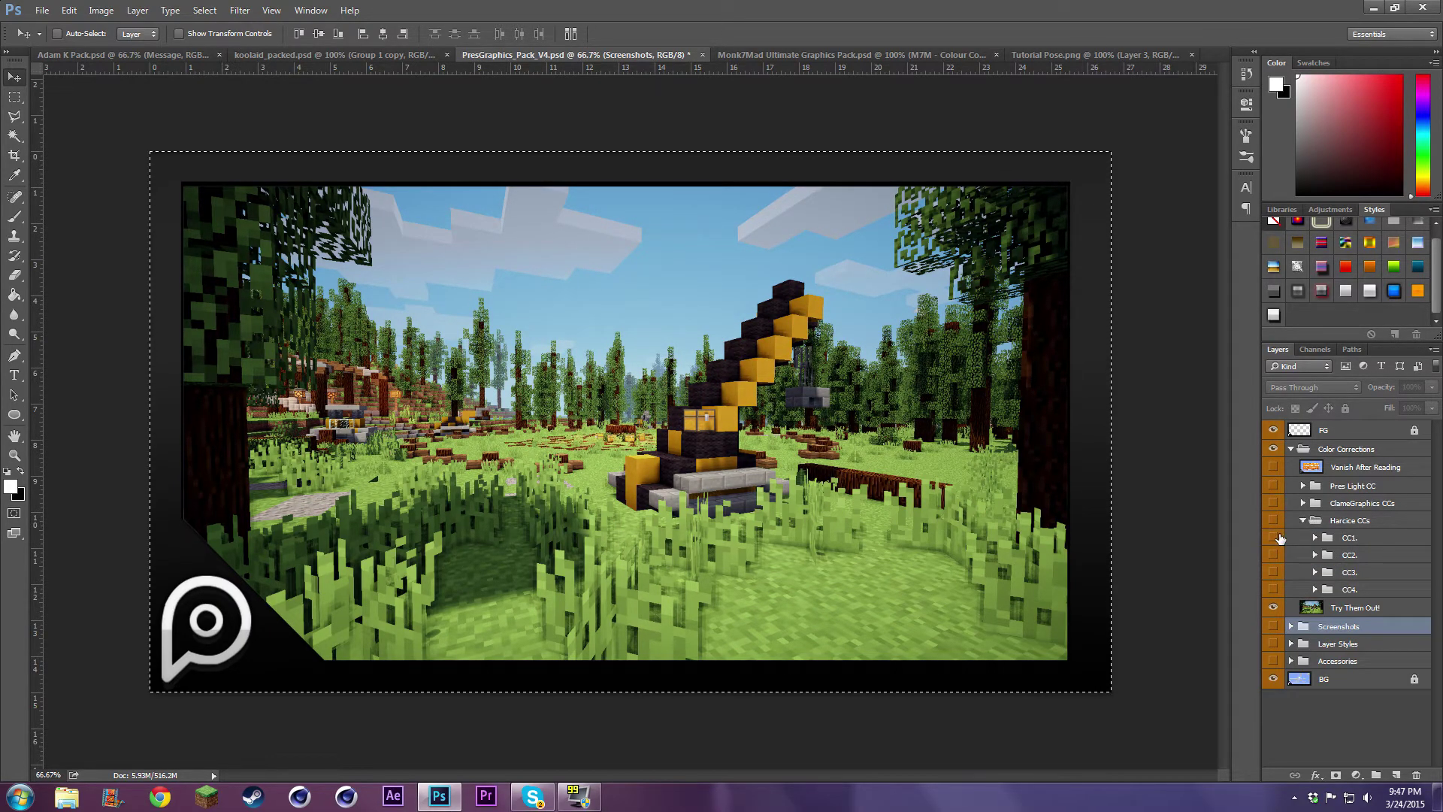
left_click(1274, 538)
left_click(1274, 538)
left_click(1273, 555)
left_click(1273, 554)
left_click(1275, 572)
left_click(1274, 572)
left_click(1301, 521)
- Preview the color corrections in the ClameGraphics CCs group one at a time on the sample screenshot
left_click(1303, 503)
left_click(1274, 520)
left_click(1274, 521)
left_click(1272, 553)
left_click(1272, 554)
left_click(1276, 589)
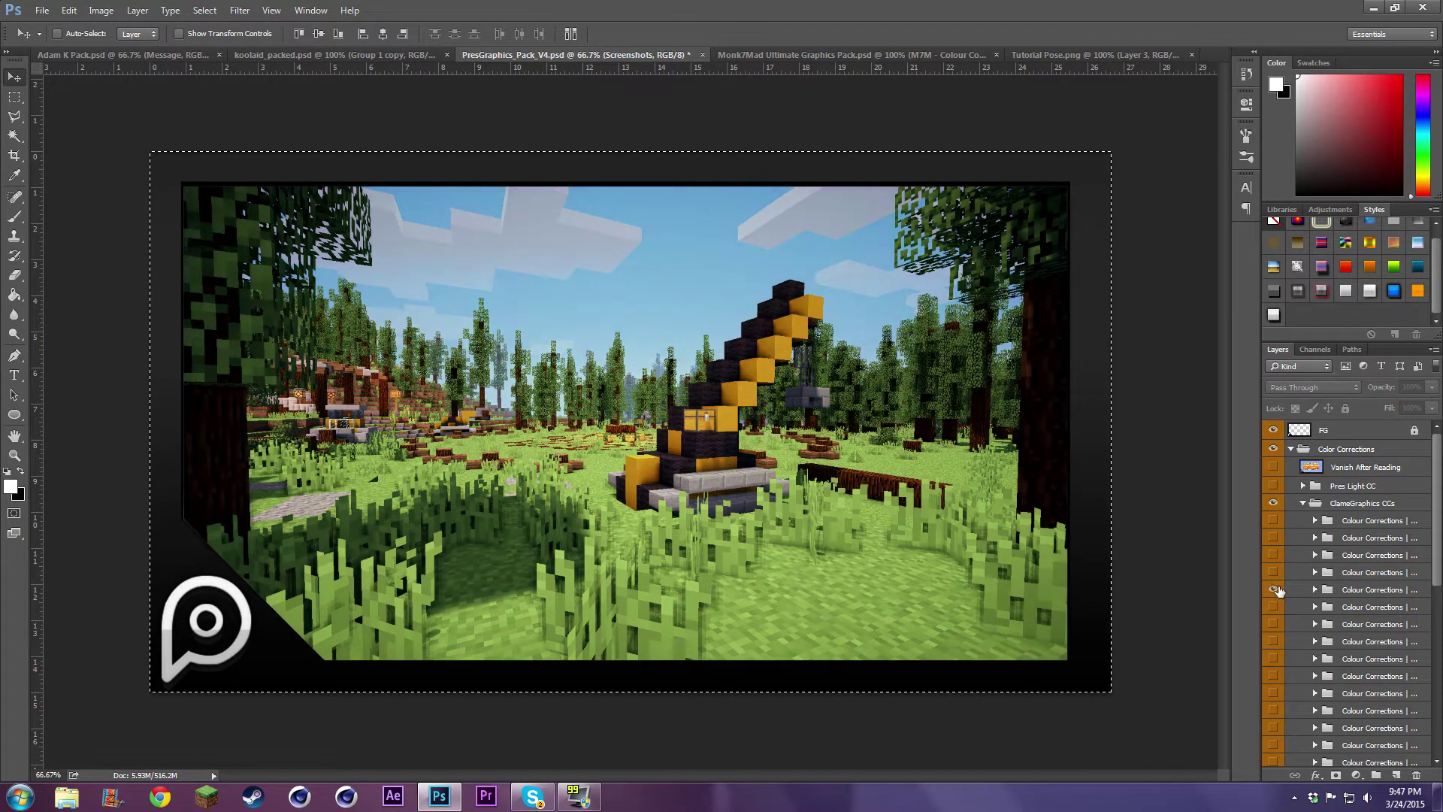
left_click(1274, 590)
left_click(1273, 624)
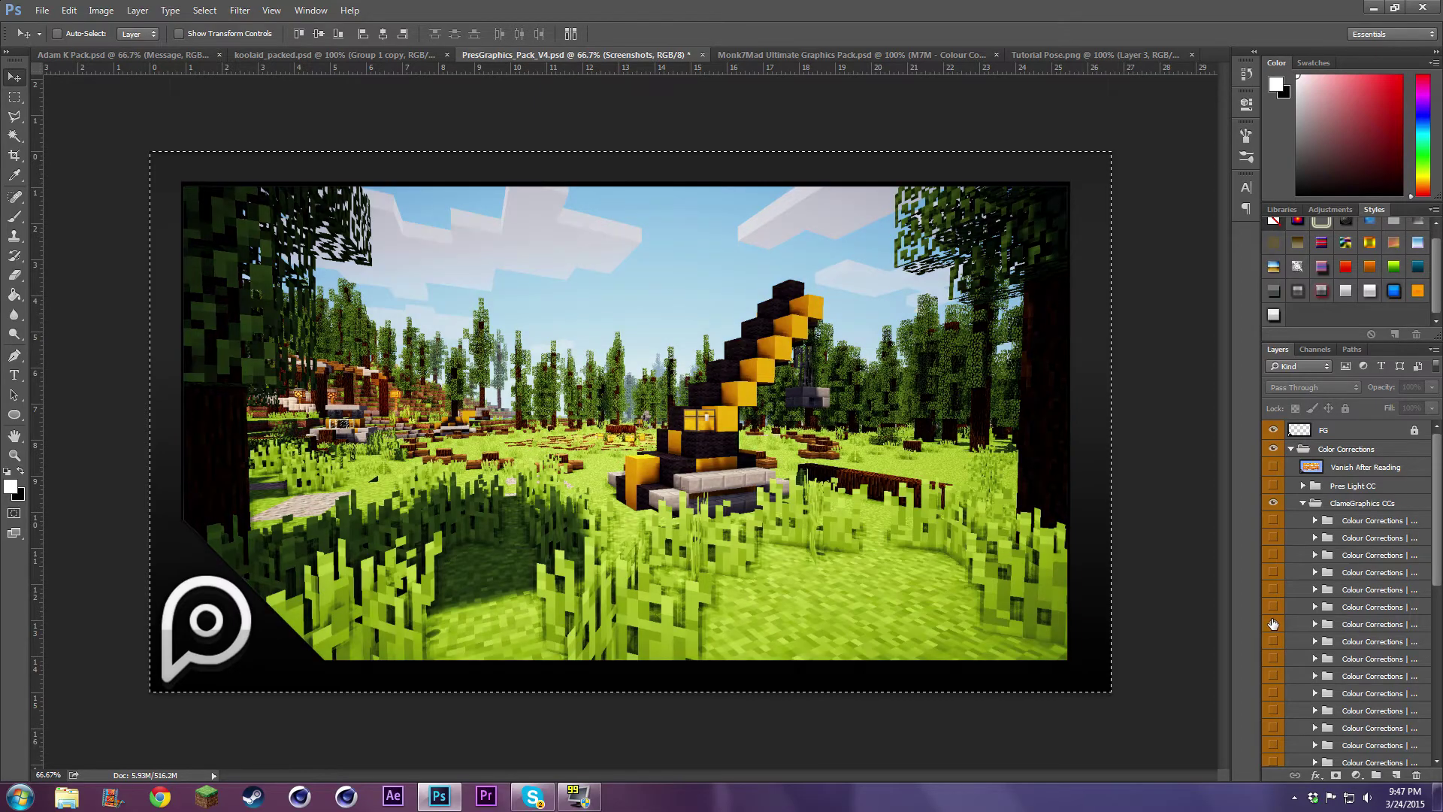
left_click(1273, 624)
scroll(1272, 624, "down", 2)
left_click(1273, 624)
left_click(1273, 624)
scroll(1273, 624, "down", 2)
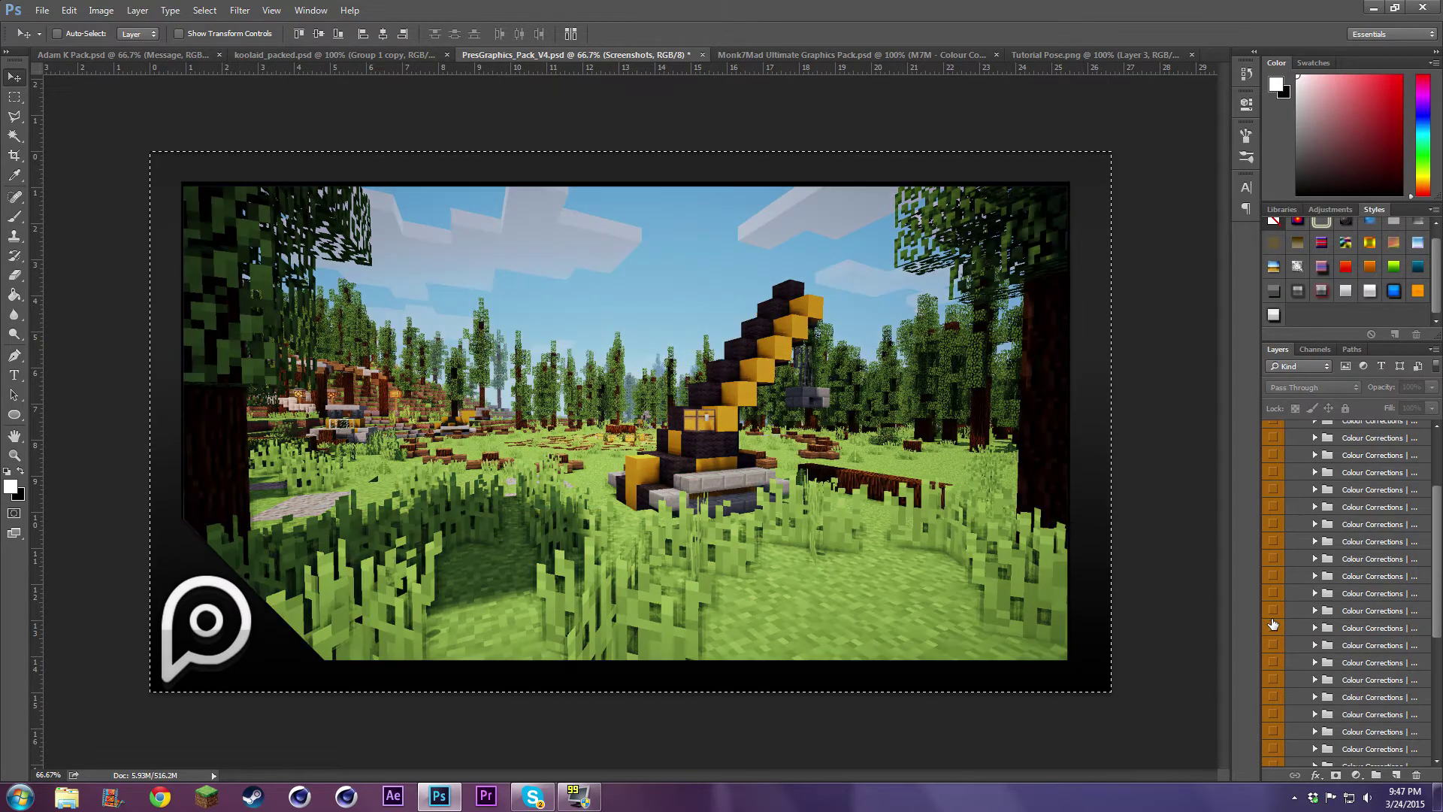
left_click(1273, 626)
left_click(1273, 626)
left_click(1315, 628)
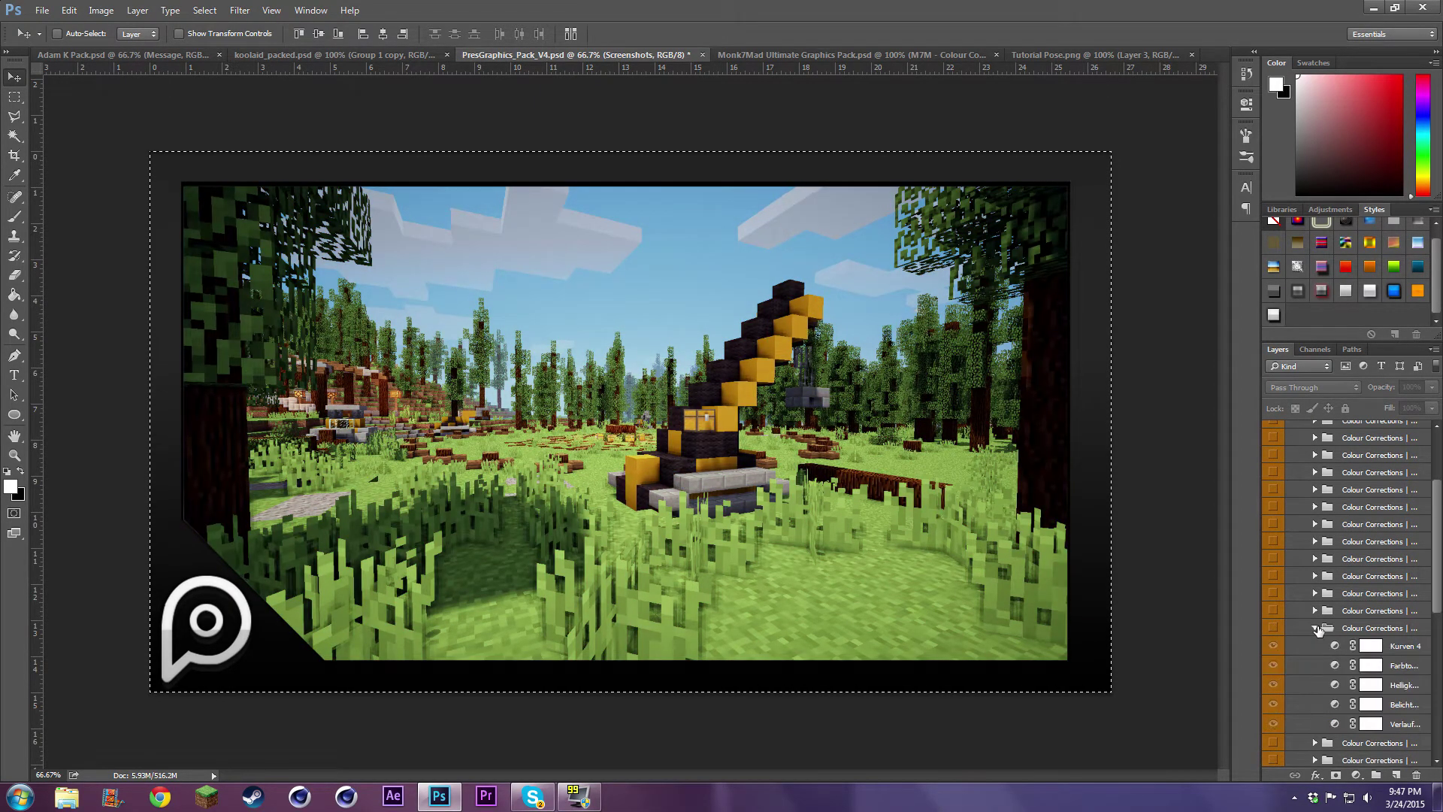
left_click(1314, 628)
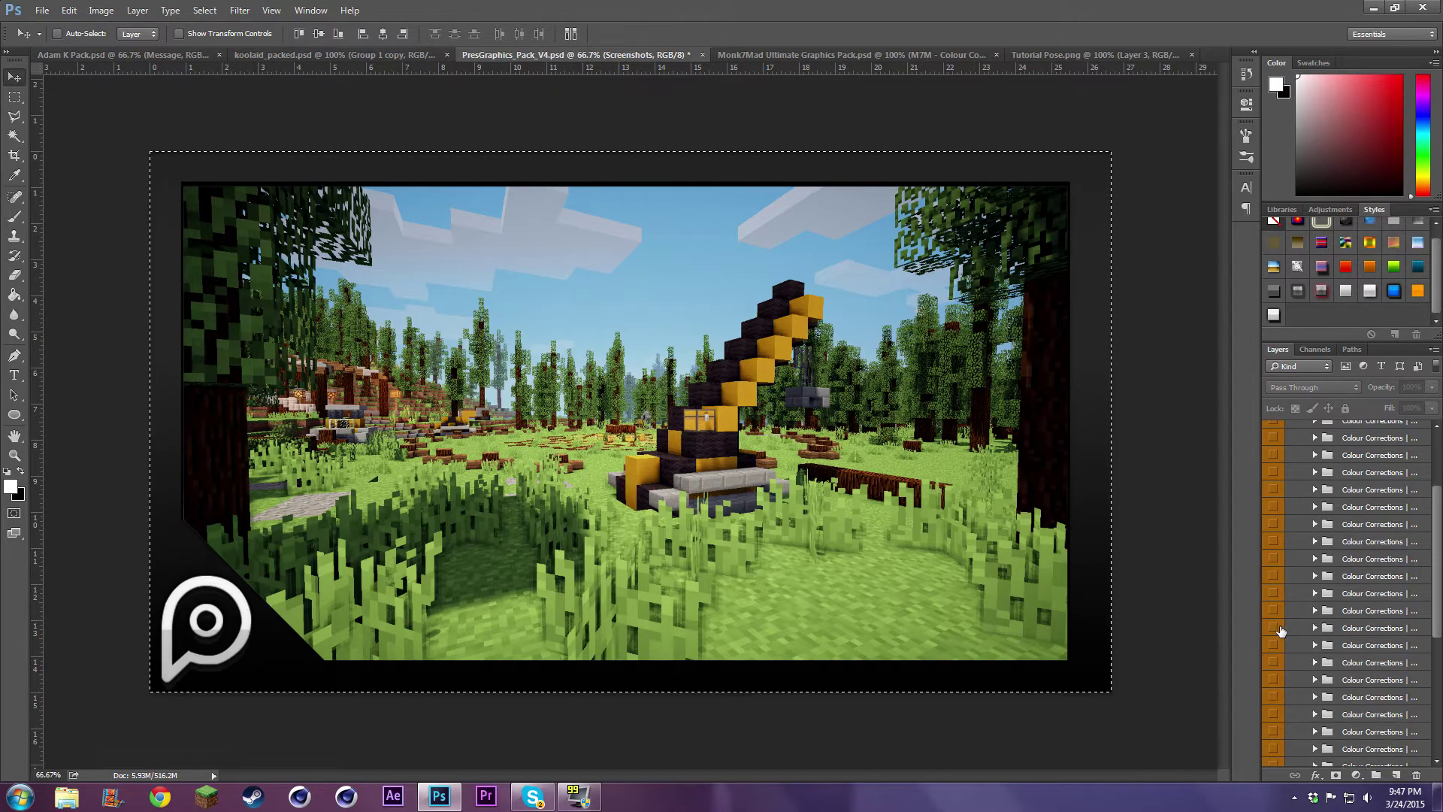
left_click(1274, 628)
left_click(1274, 627)
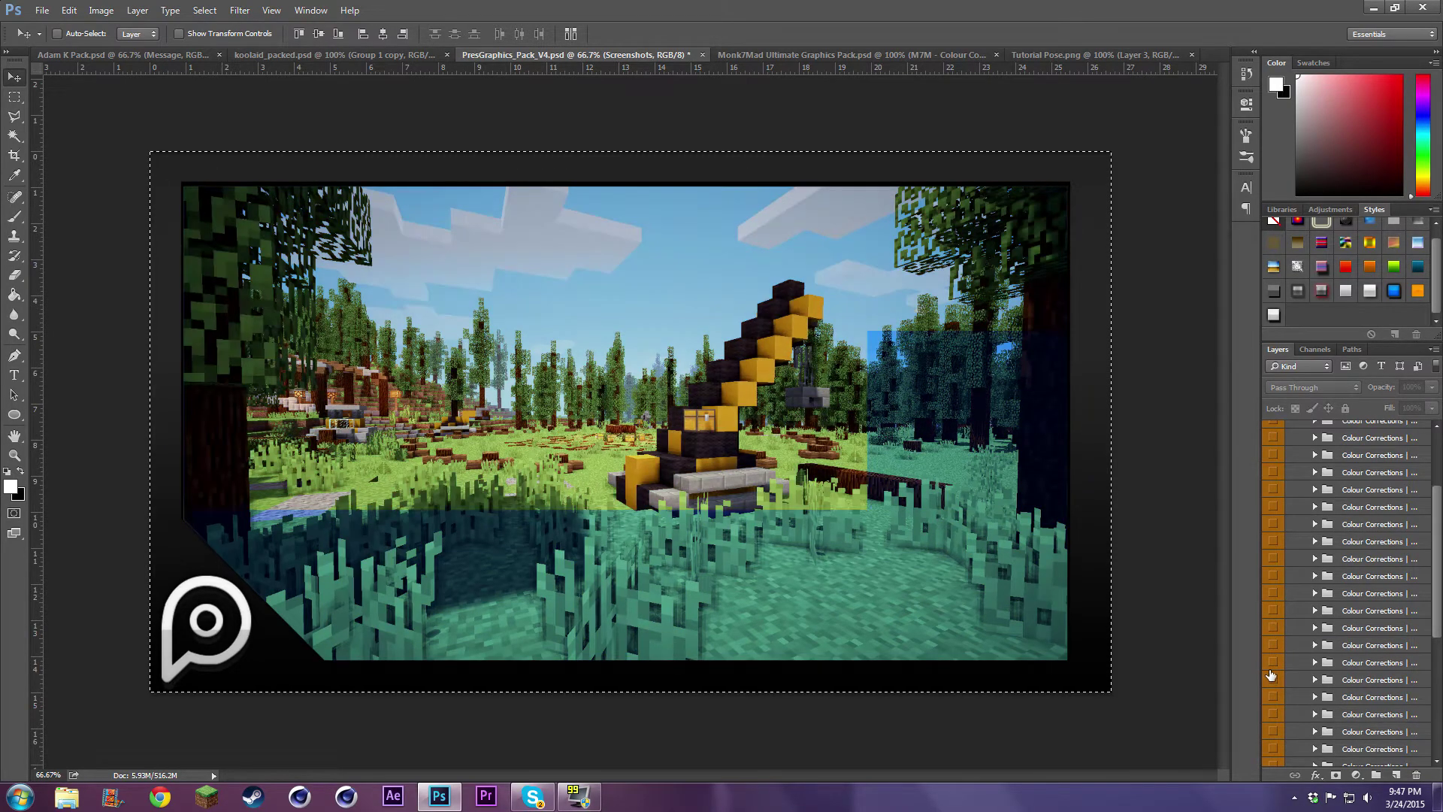
- Show the warm, reddish ClameGraphics color correction and duplicate its group into Tutorial Pose.png
left_click(1273, 697)
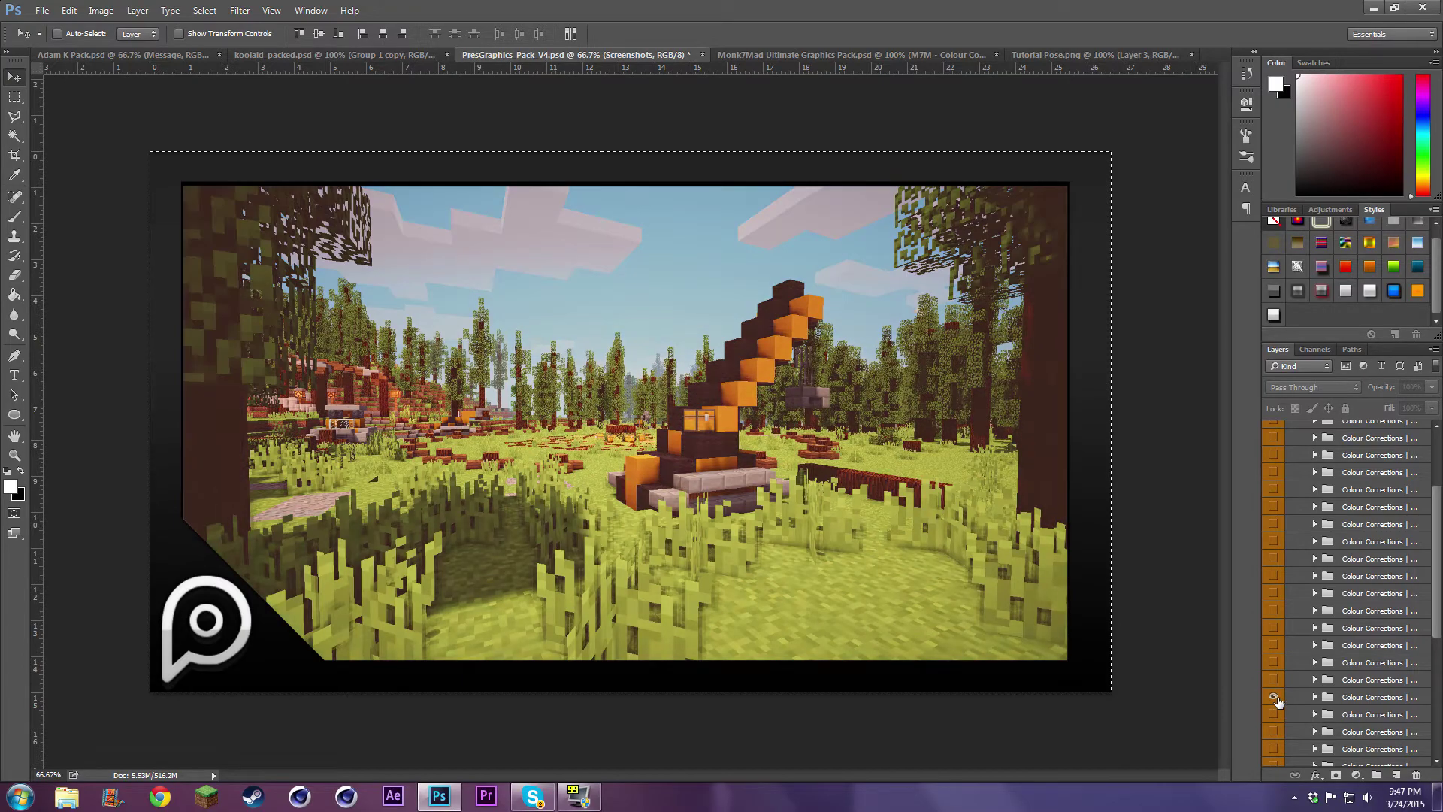
left_click(1333, 696)
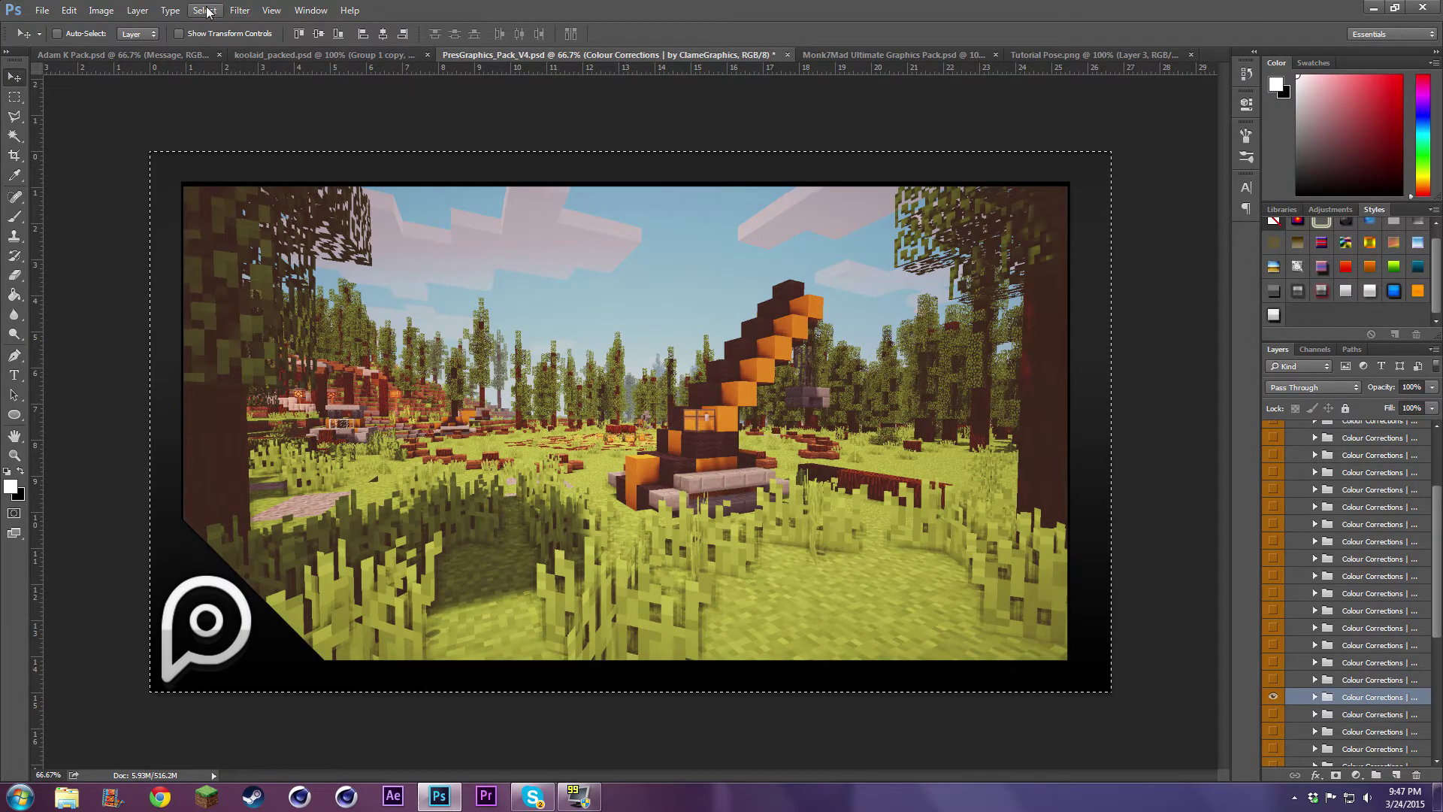
left_click(140, 10)
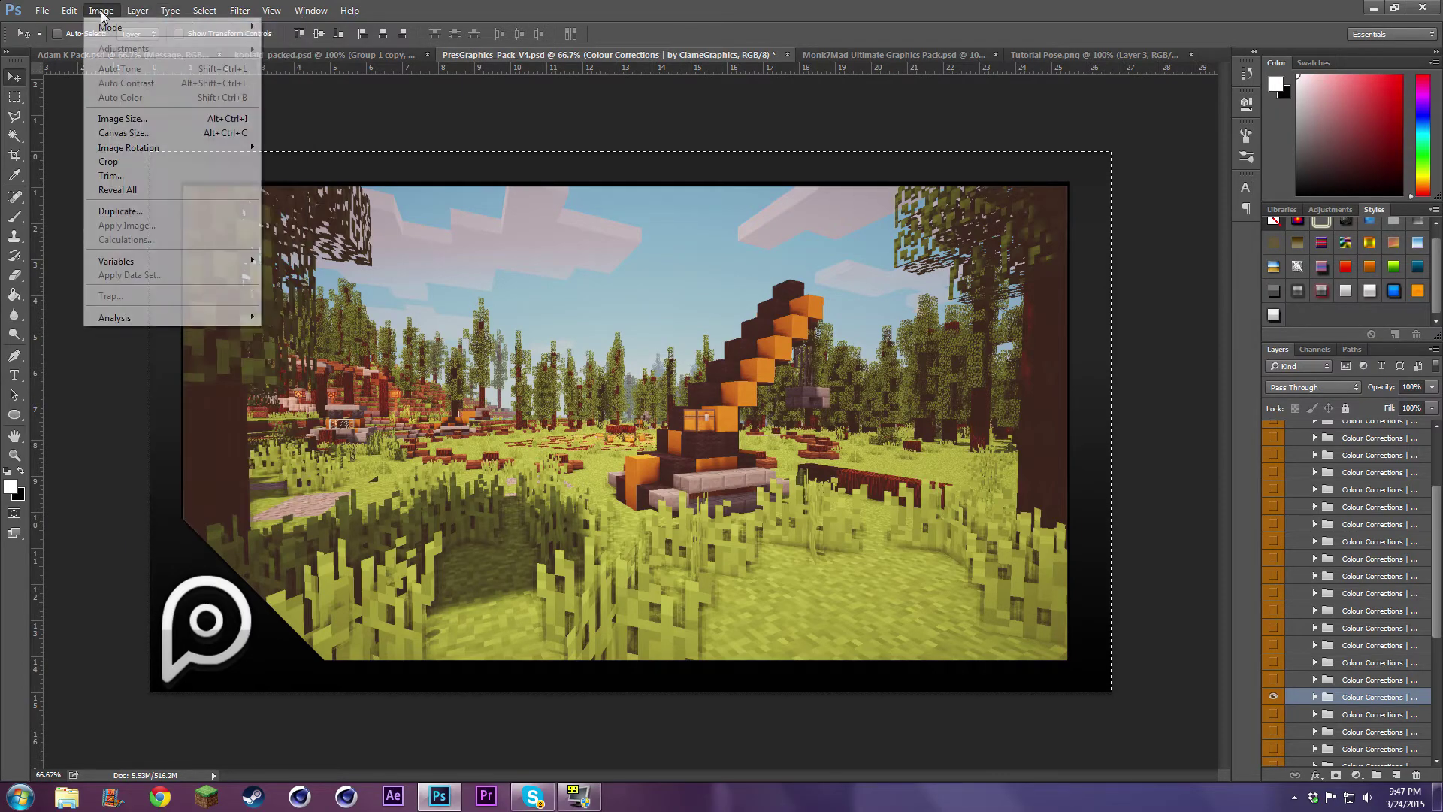
left_click(158, 56)
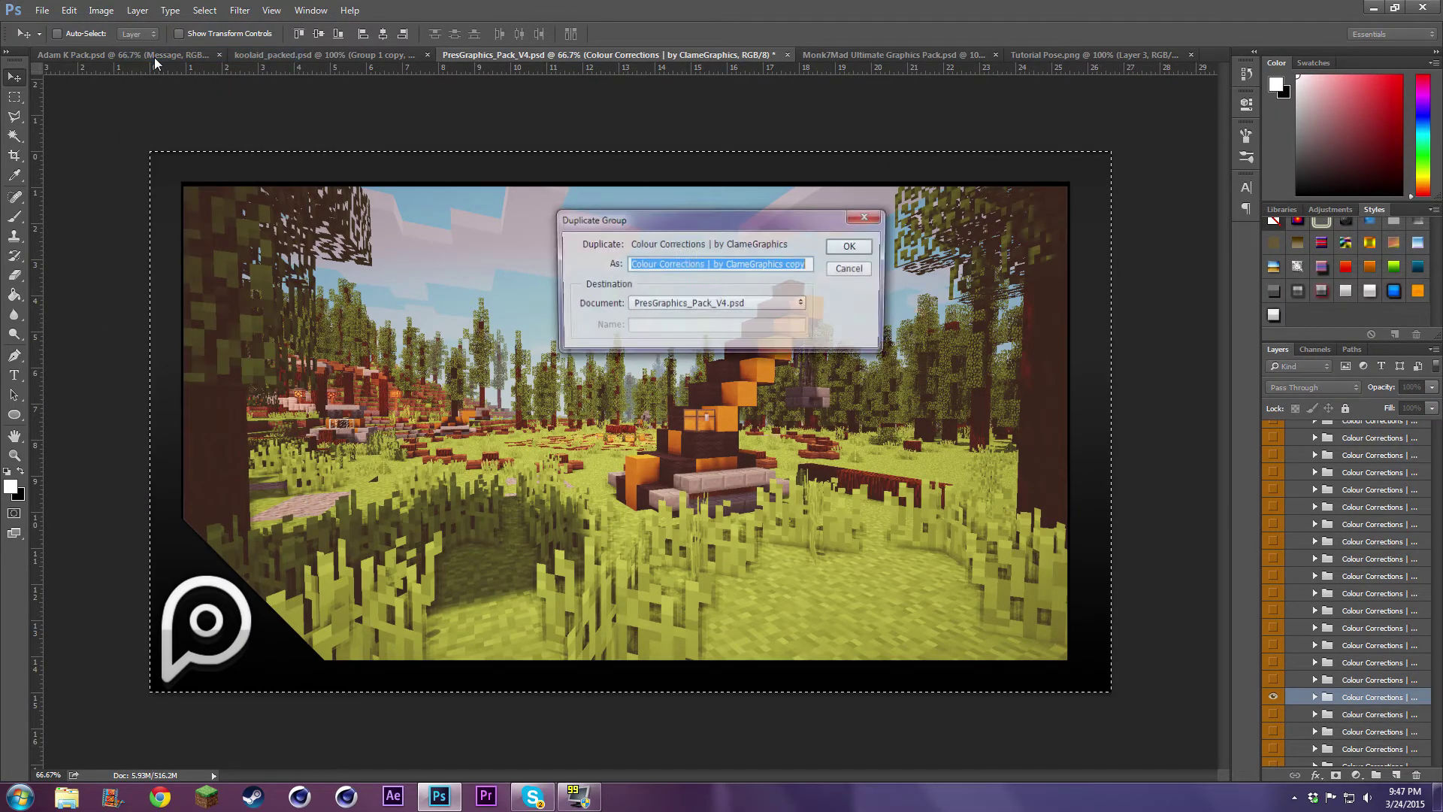
left_click(665, 304)
left_click(669, 363)
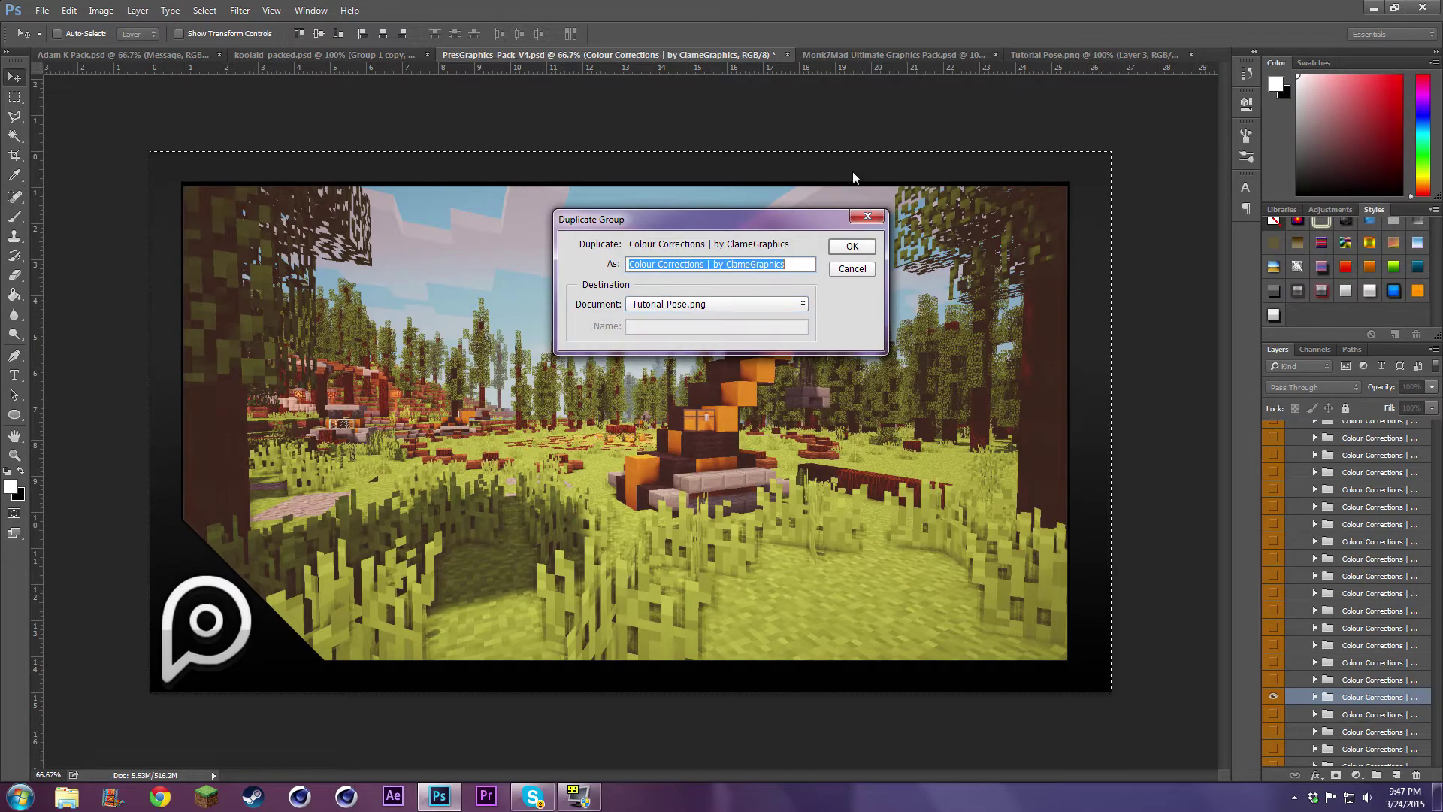
left_click(857, 249)
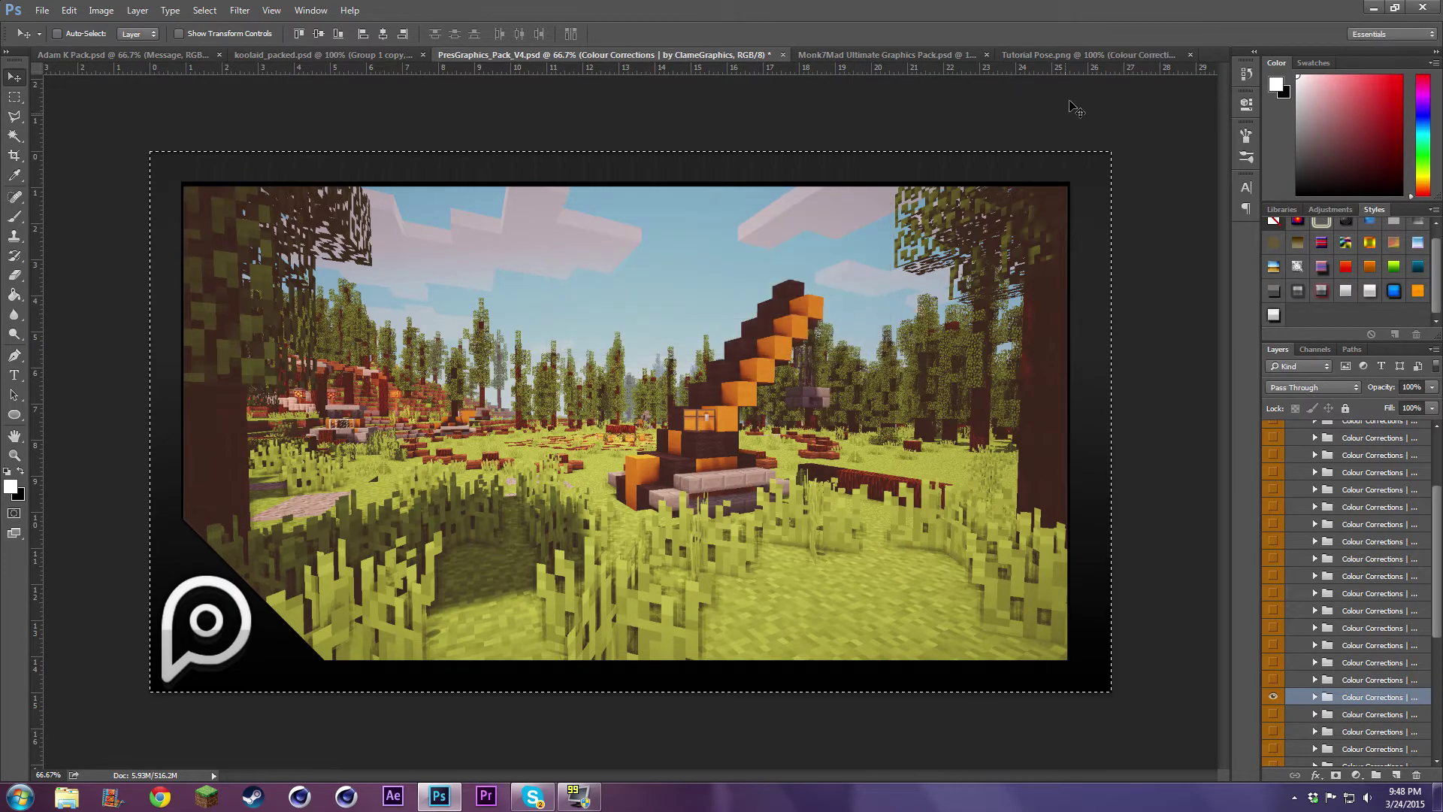
- In Tutorial Pose.png, place the color correction group between the character and the background, and set its opacity to 70%
left_click(1076, 52)
mouse_move(1336, 615)
left_mouse_down()
mouse_move(1343, 431)
mouse_move(1339, 615)
left_mouse_up()
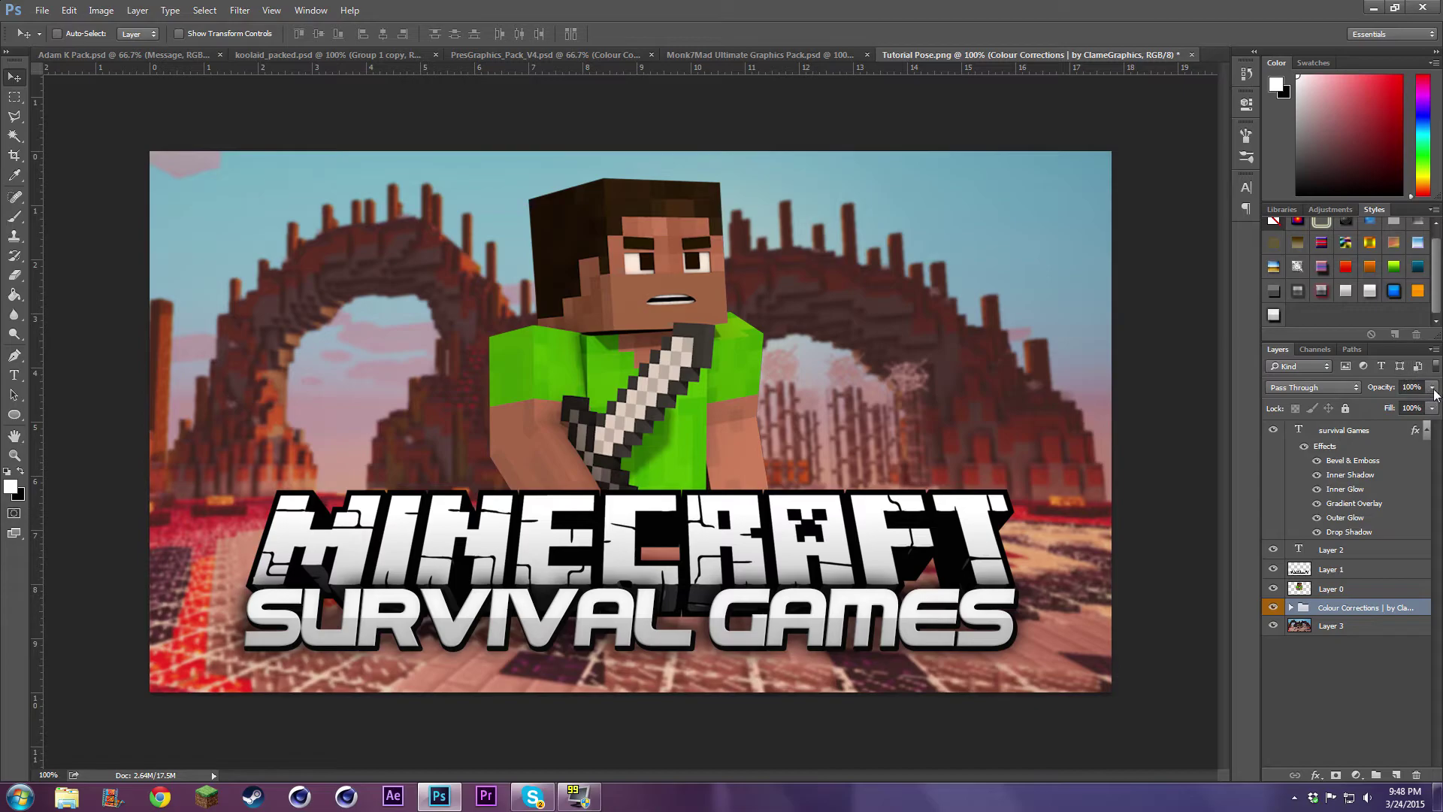
left_click(1391, 404)
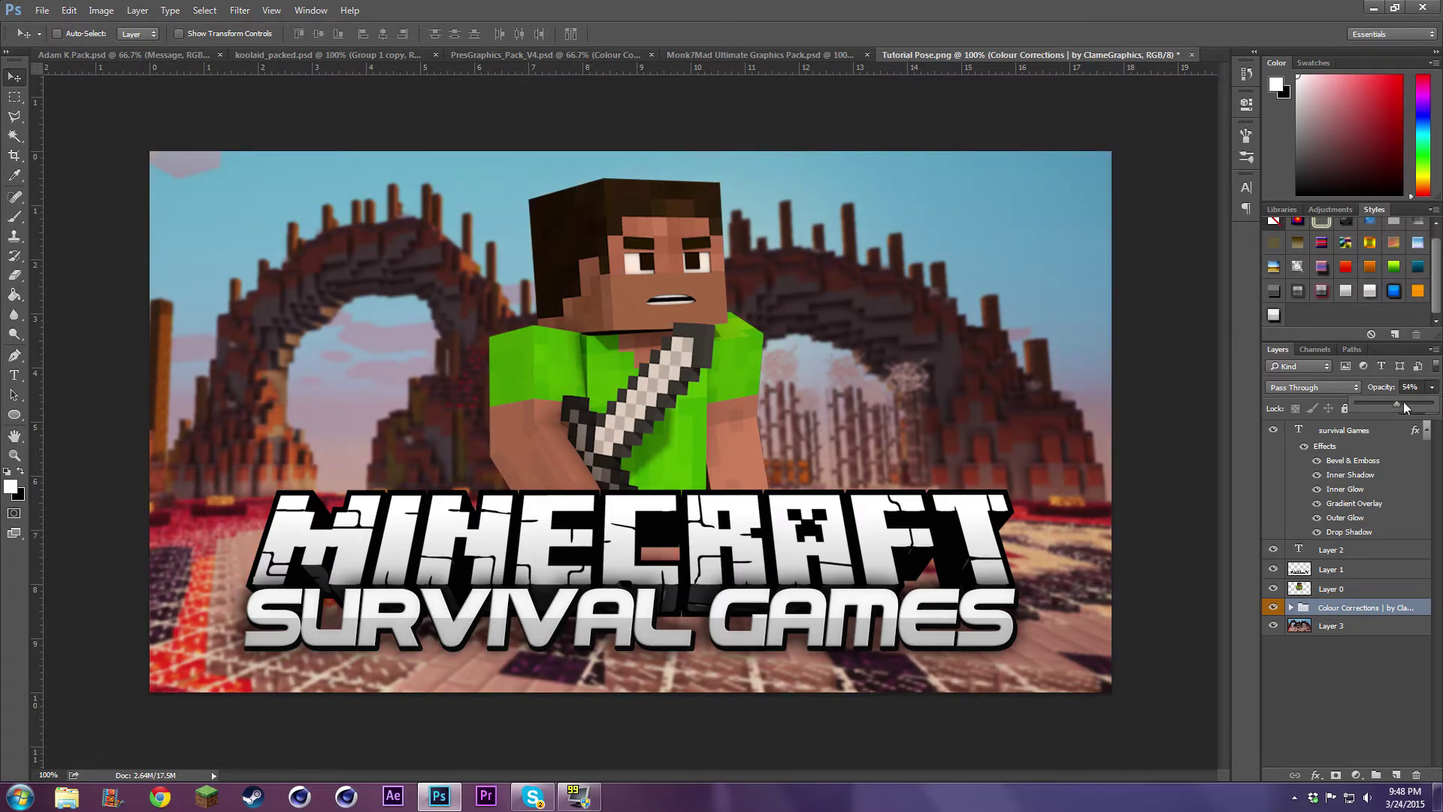
left_click_drag(1406, 400, 1409, 404)
left_click(1395, 729)
- Move the color correction group directly above the character layer and lower its opacity to about 37%
left_click_drag(1351, 610, 1346, 570)
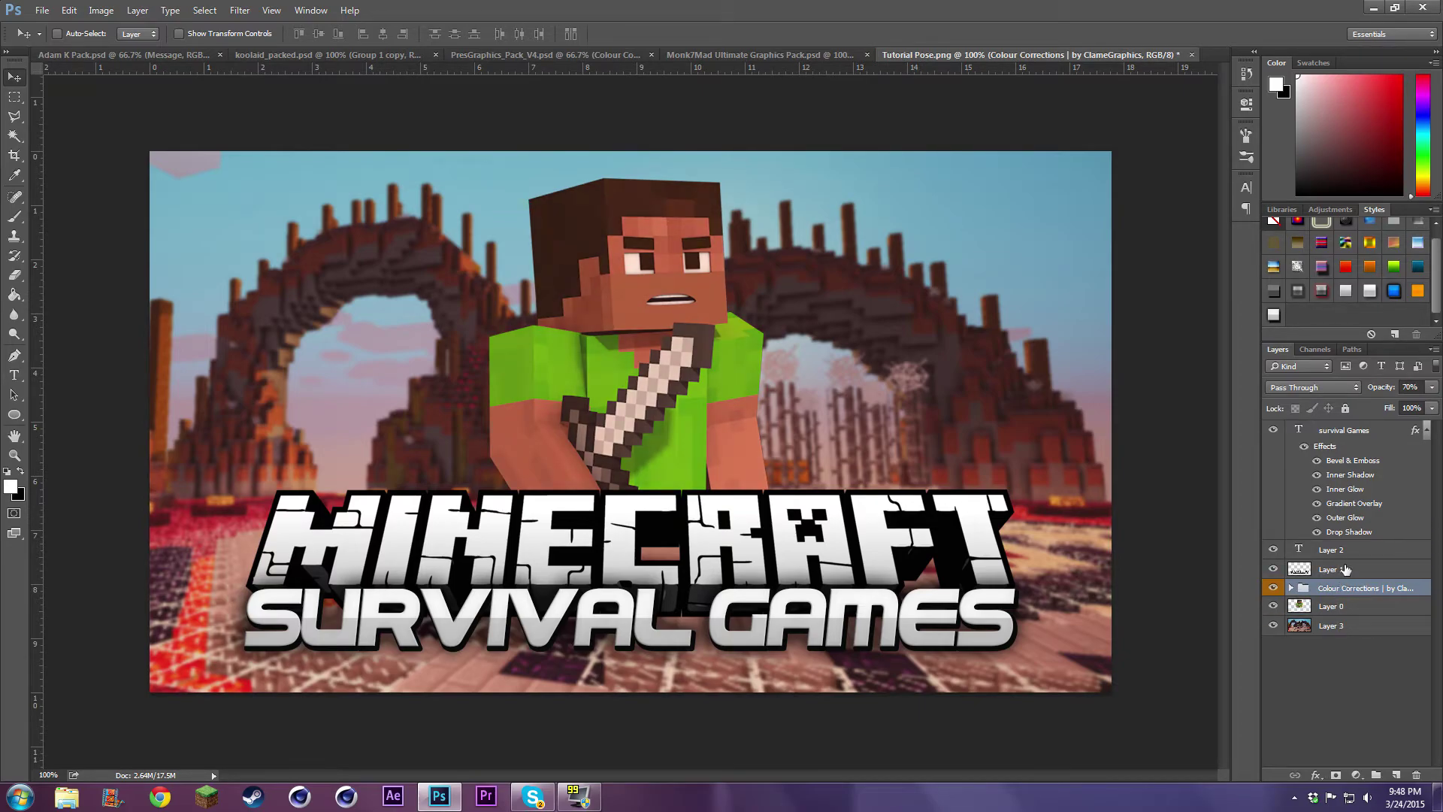
left_click(1431, 387)
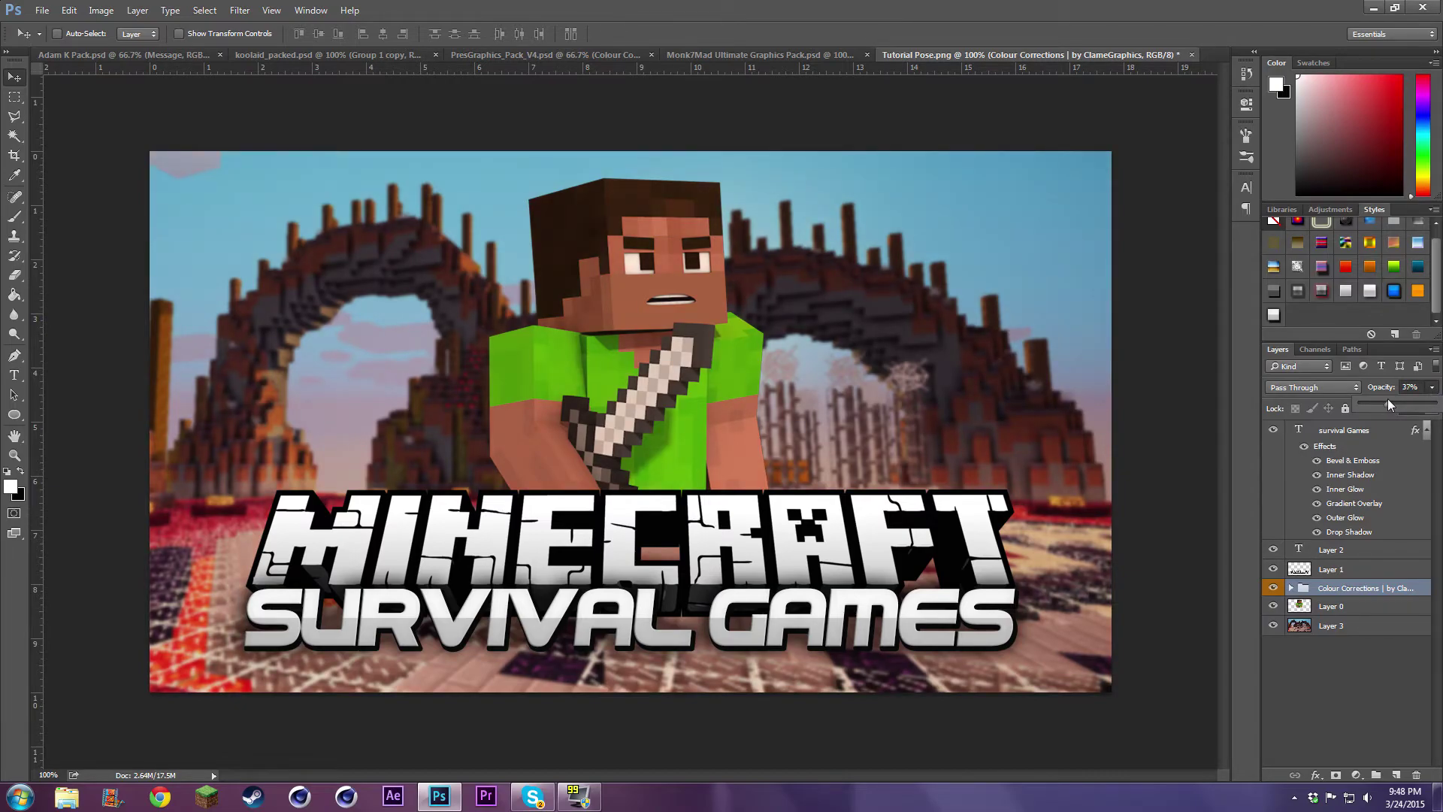
left_click(1364, 684)
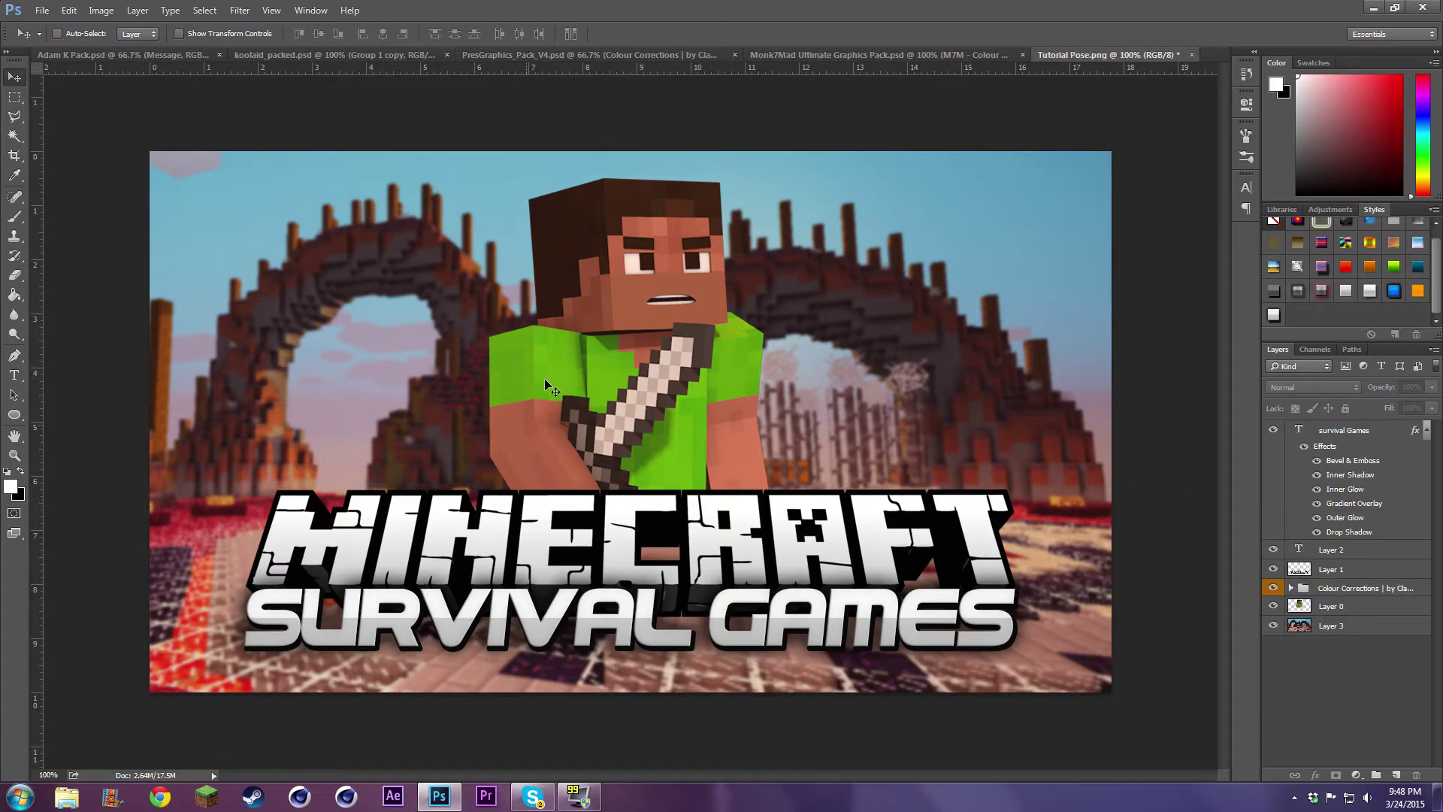
- Add a black Multiply drop shadow to the character on Layer 0, with a larger, softer size and reduced opacity
right_click(1318, 605)
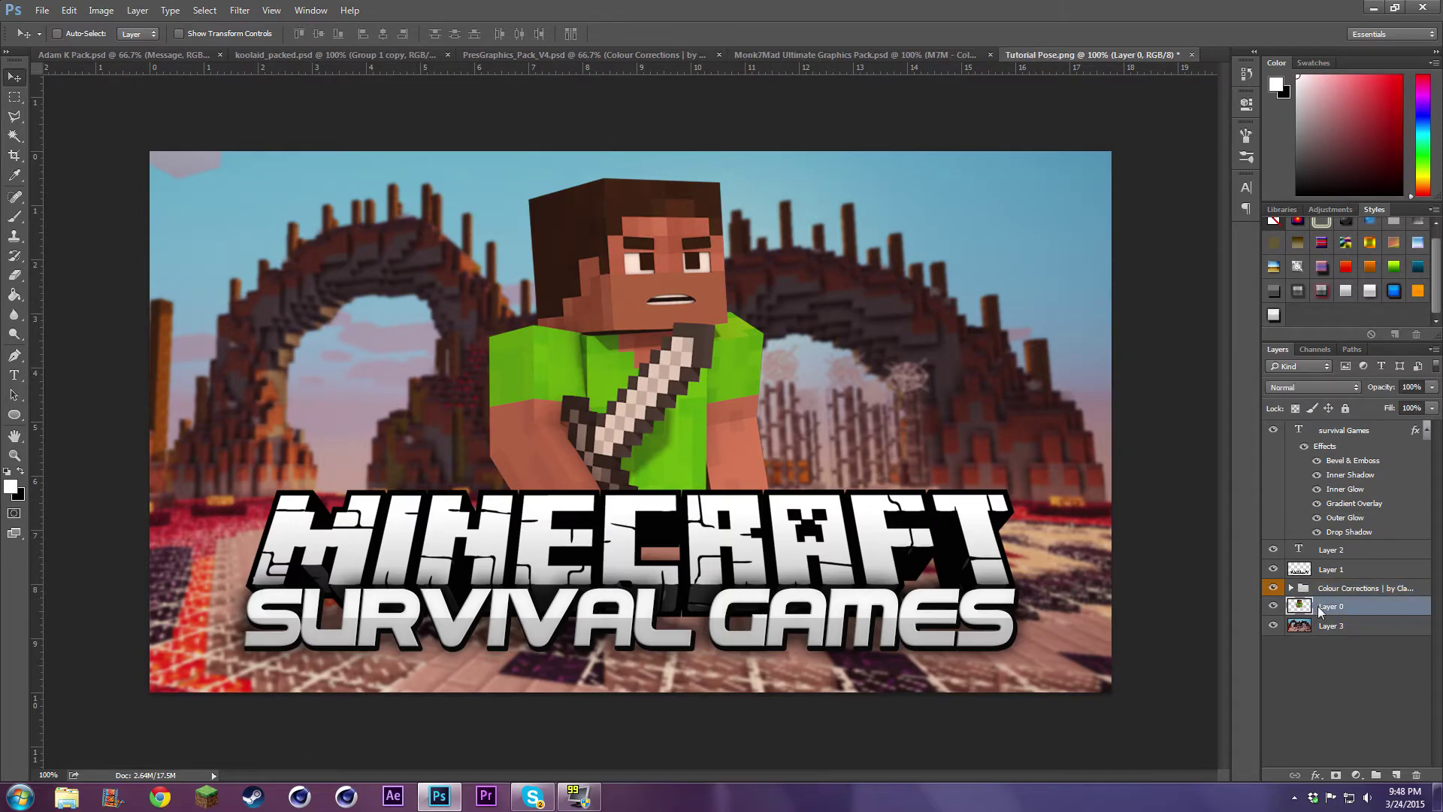
left_click(1334, 22)
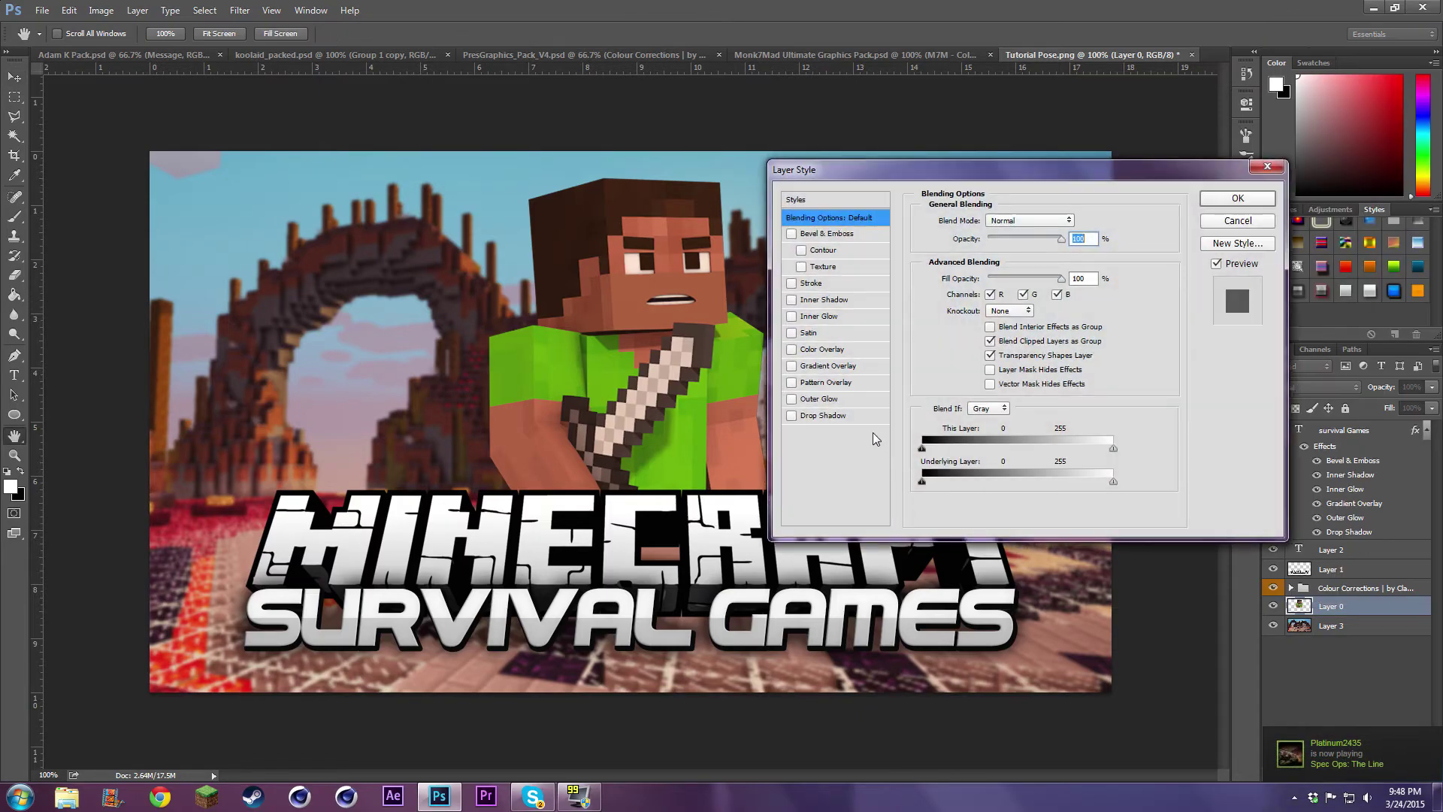
left_click(820, 414)
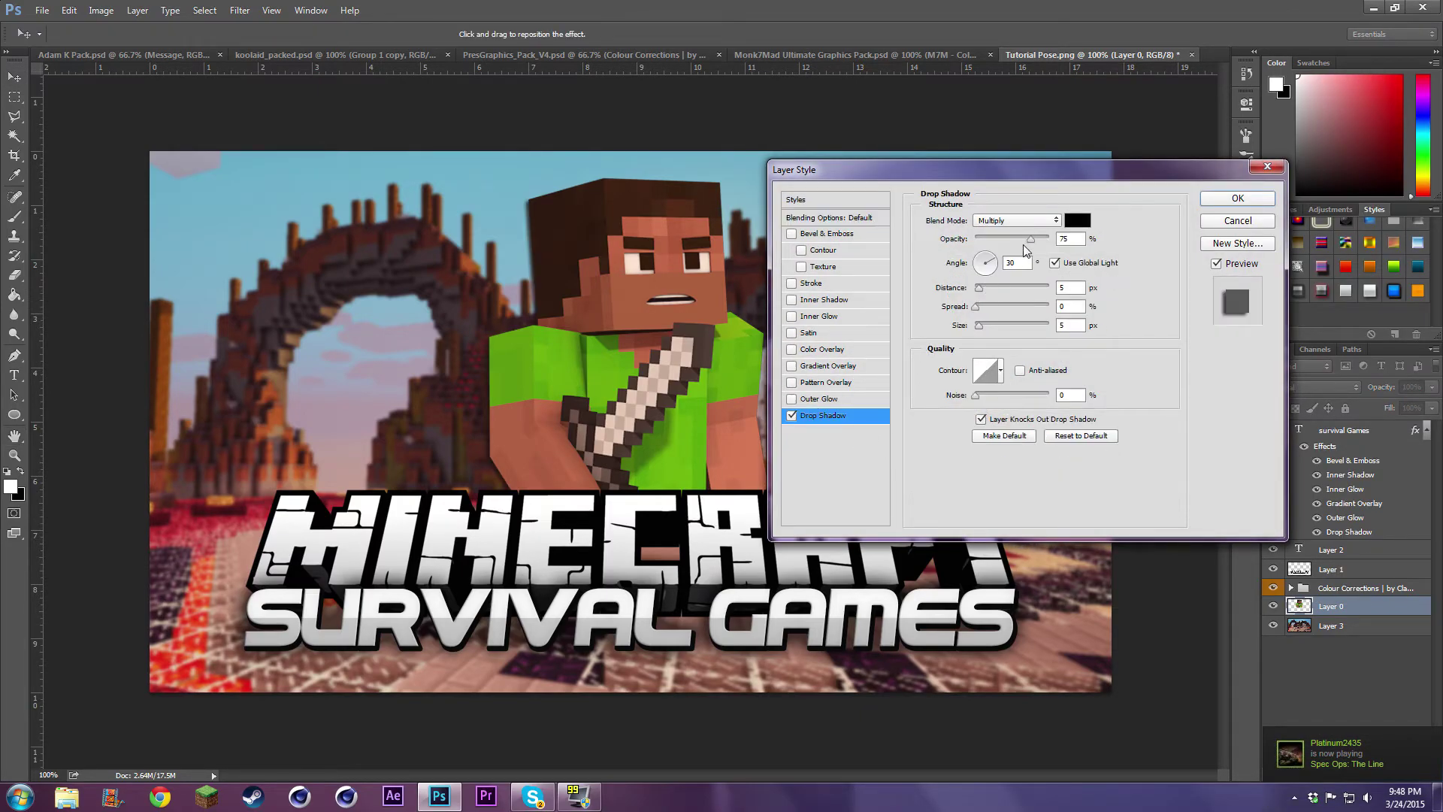
left_click_drag(979, 329, 994, 324)
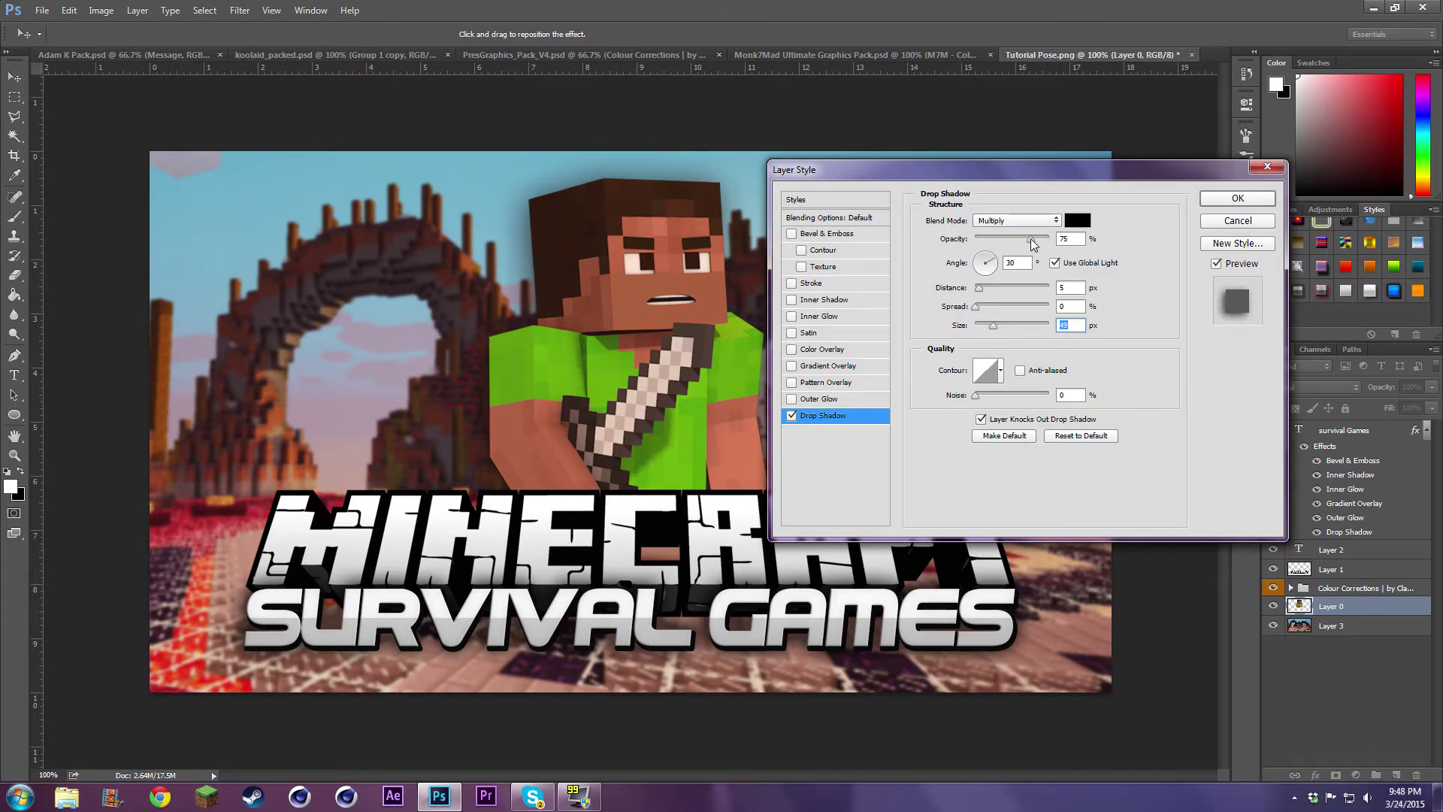
left_click(1065, 287)
left_click_drag(1030, 240, 1014, 237)
left_click(1238, 199)
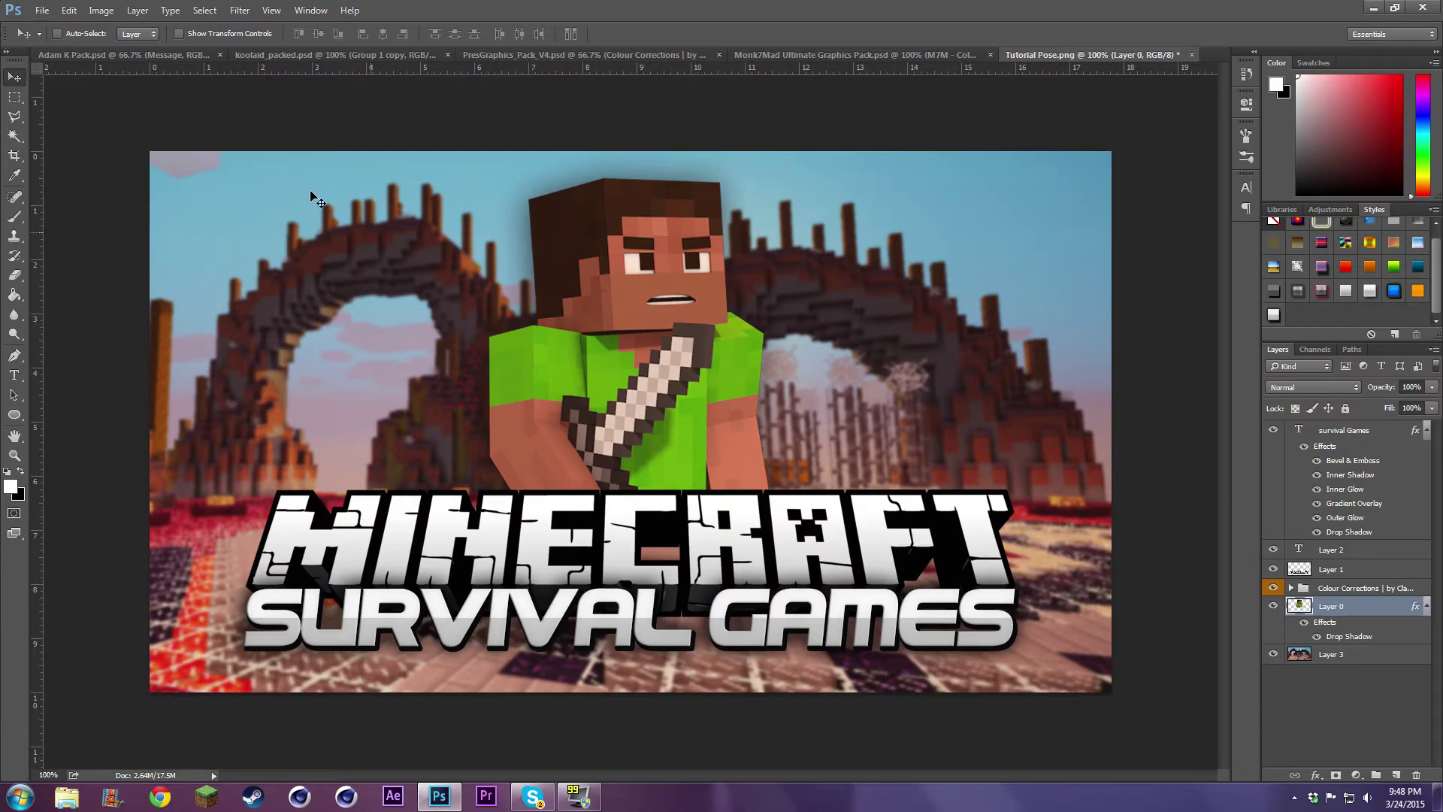
- Start saving a copy of the thumbnail in the Customers folder, compare the PNG and JPEG formats, and choose JPEG
key("ctrl+shift+s")
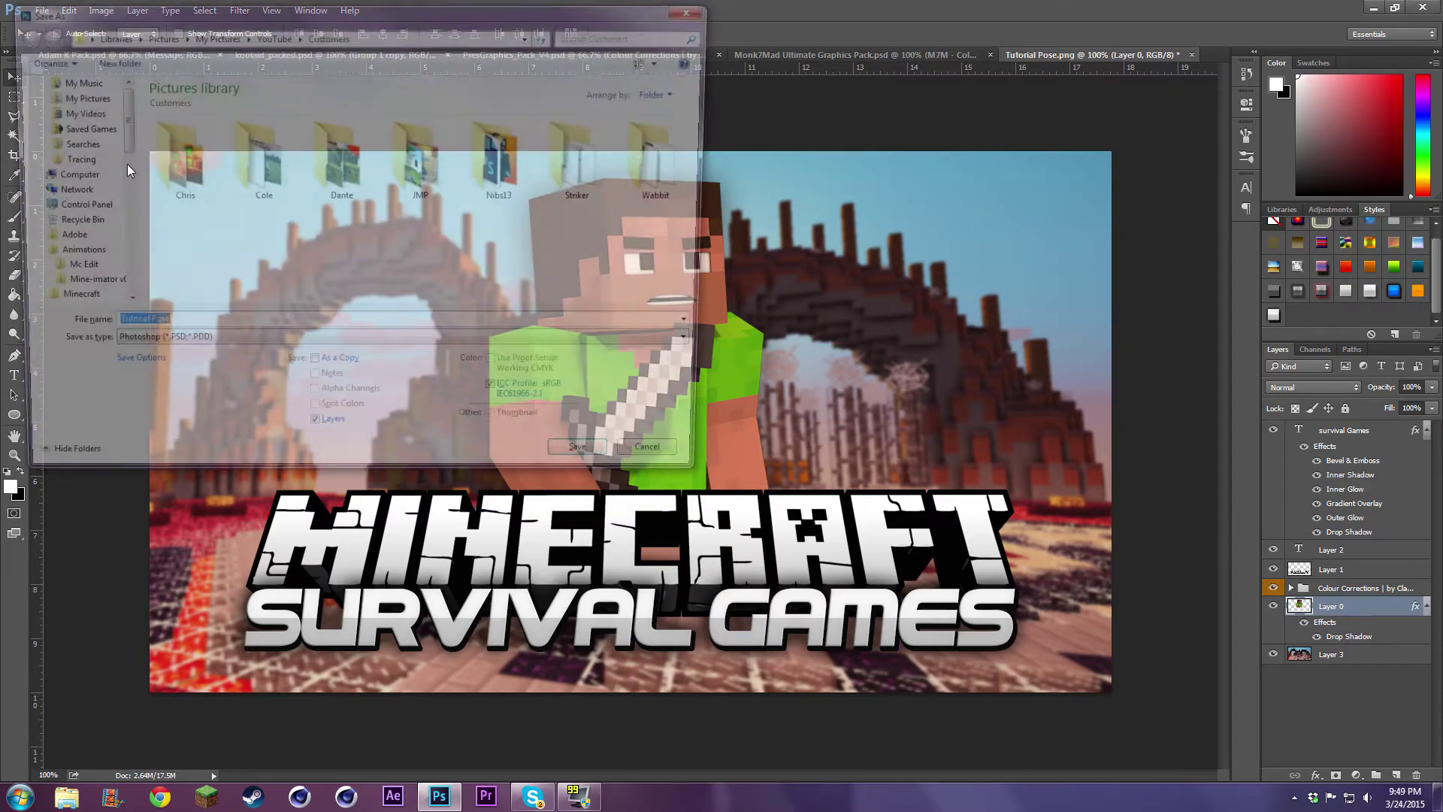
left_click(669, 466)
left_click(42, 10)
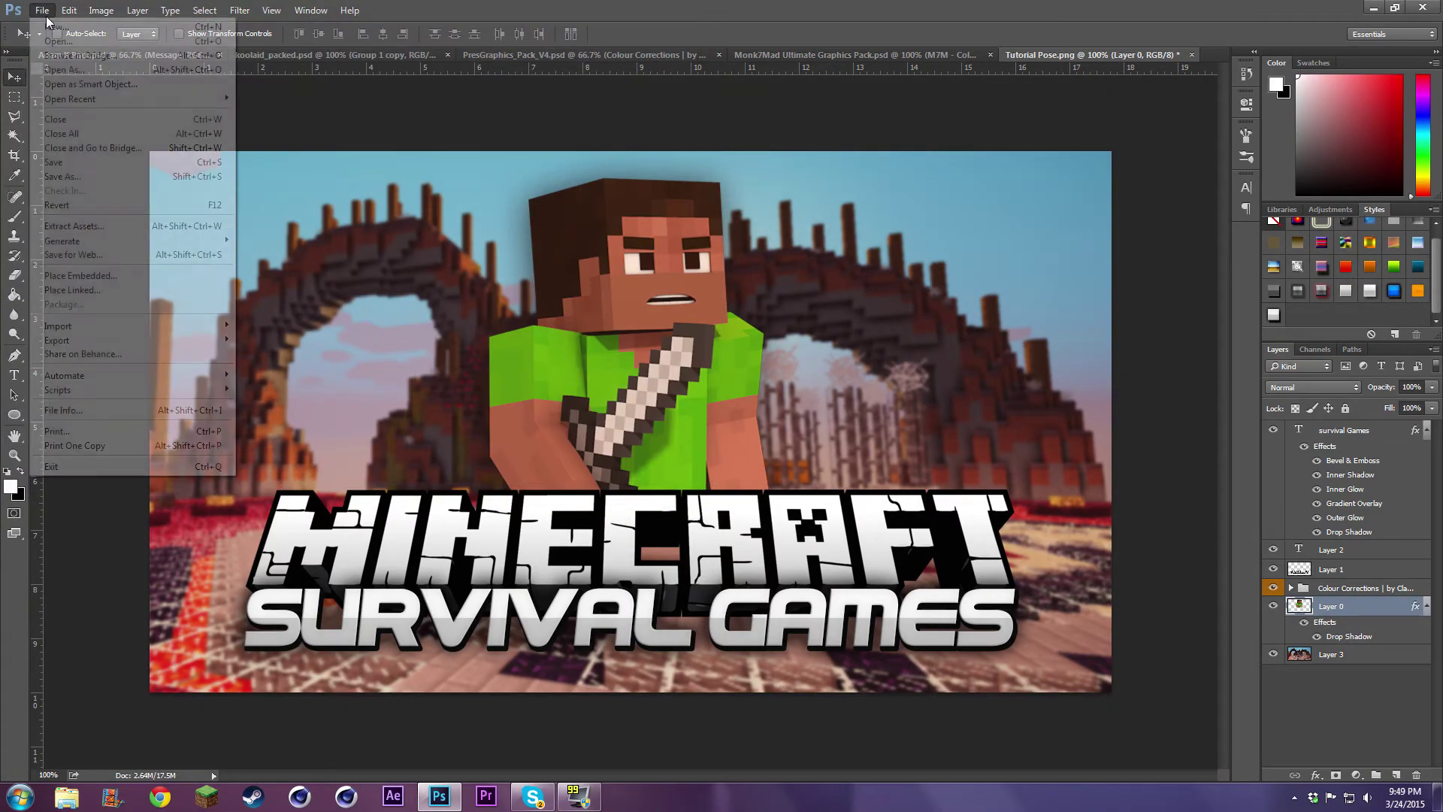
left_click(60, 177)
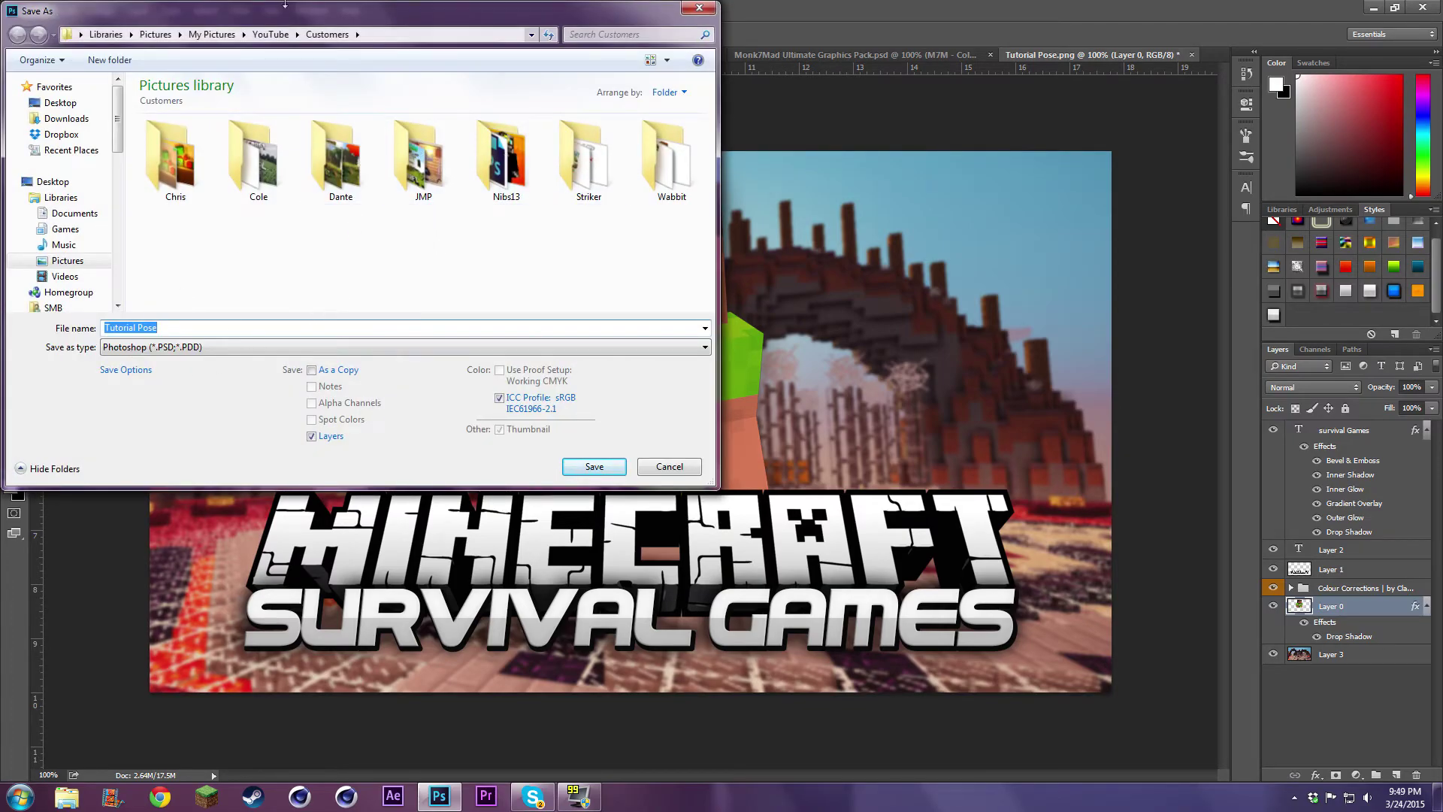
left_click(180, 348)
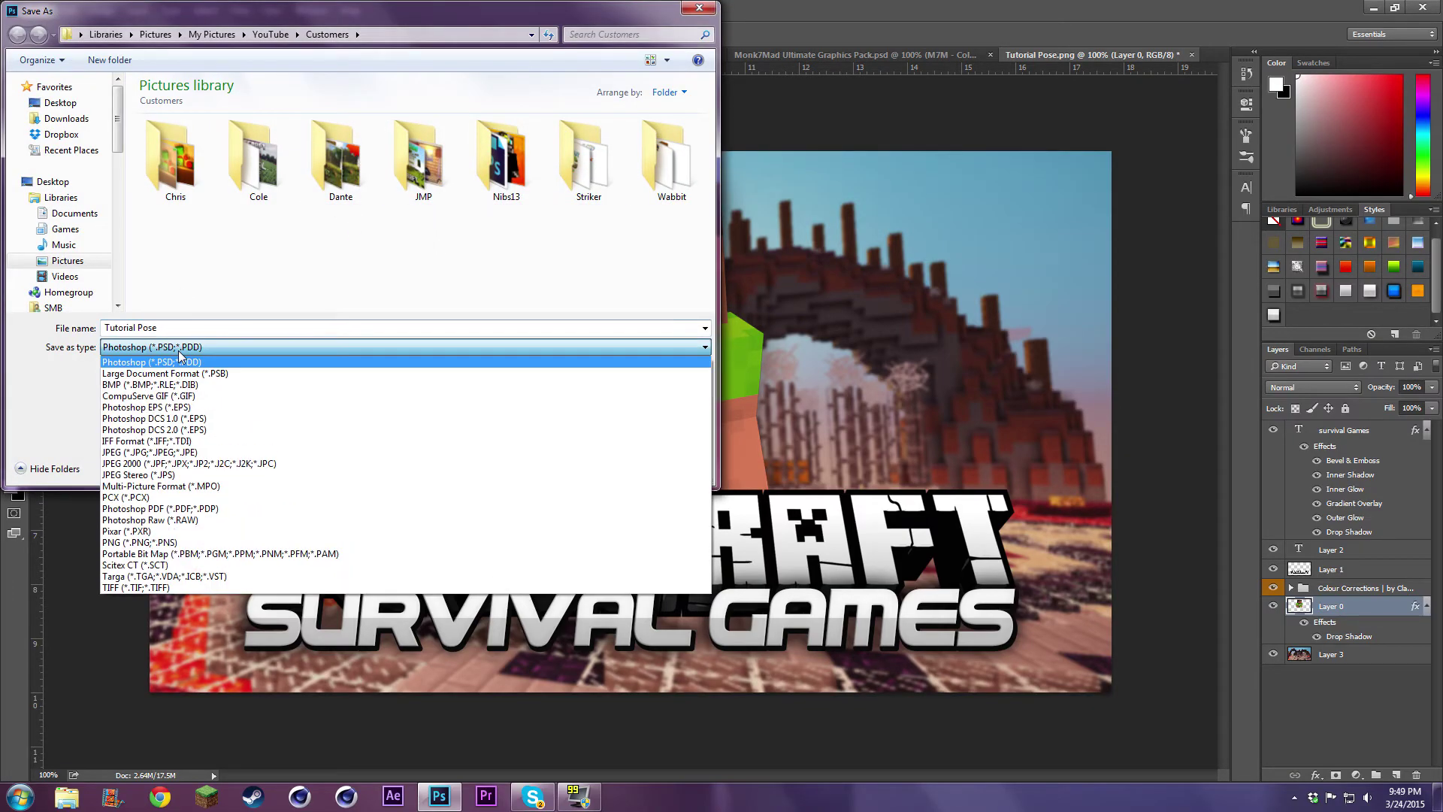
left_click(139, 542)
left_click(147, 348)
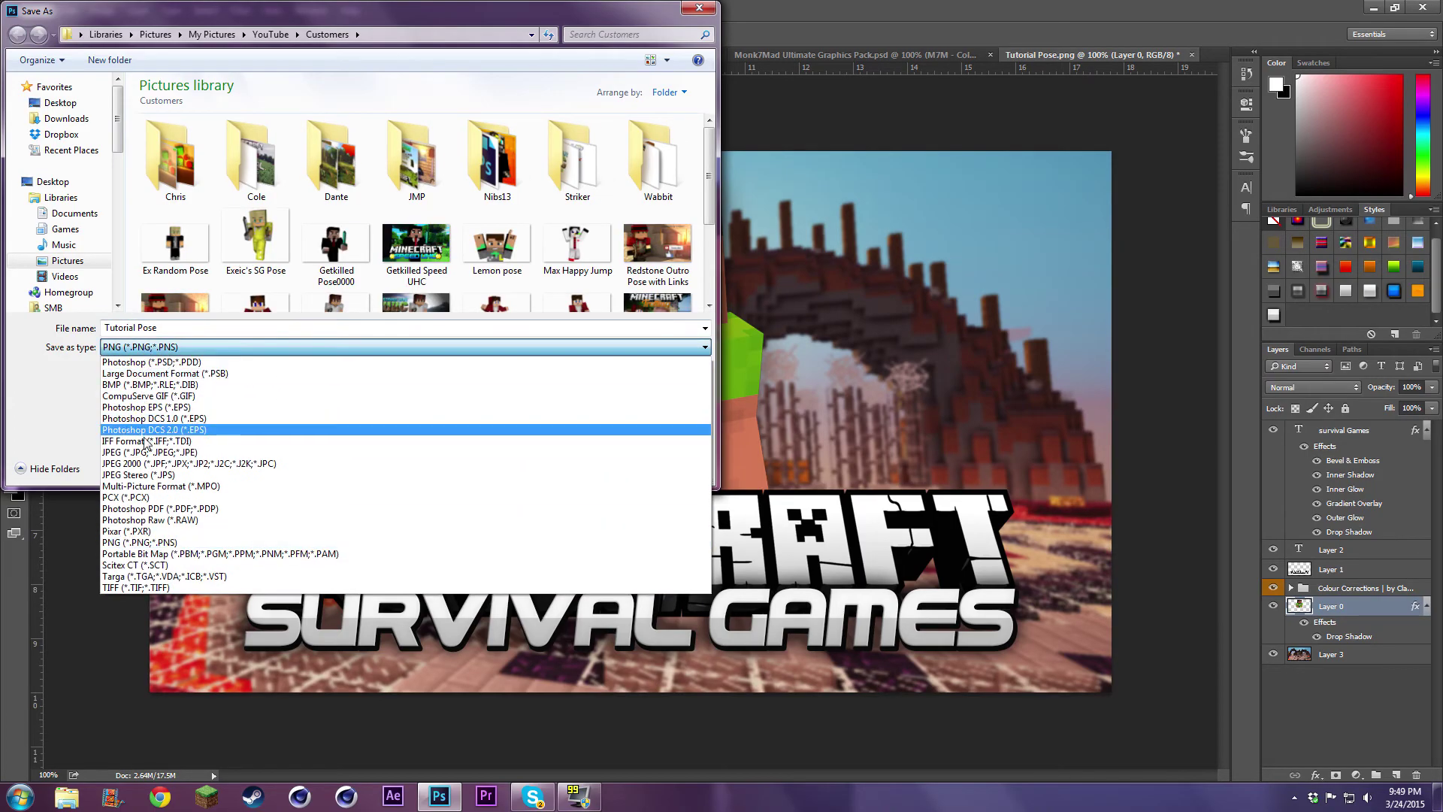
left_click(139, 453)
left_click(158, 349)
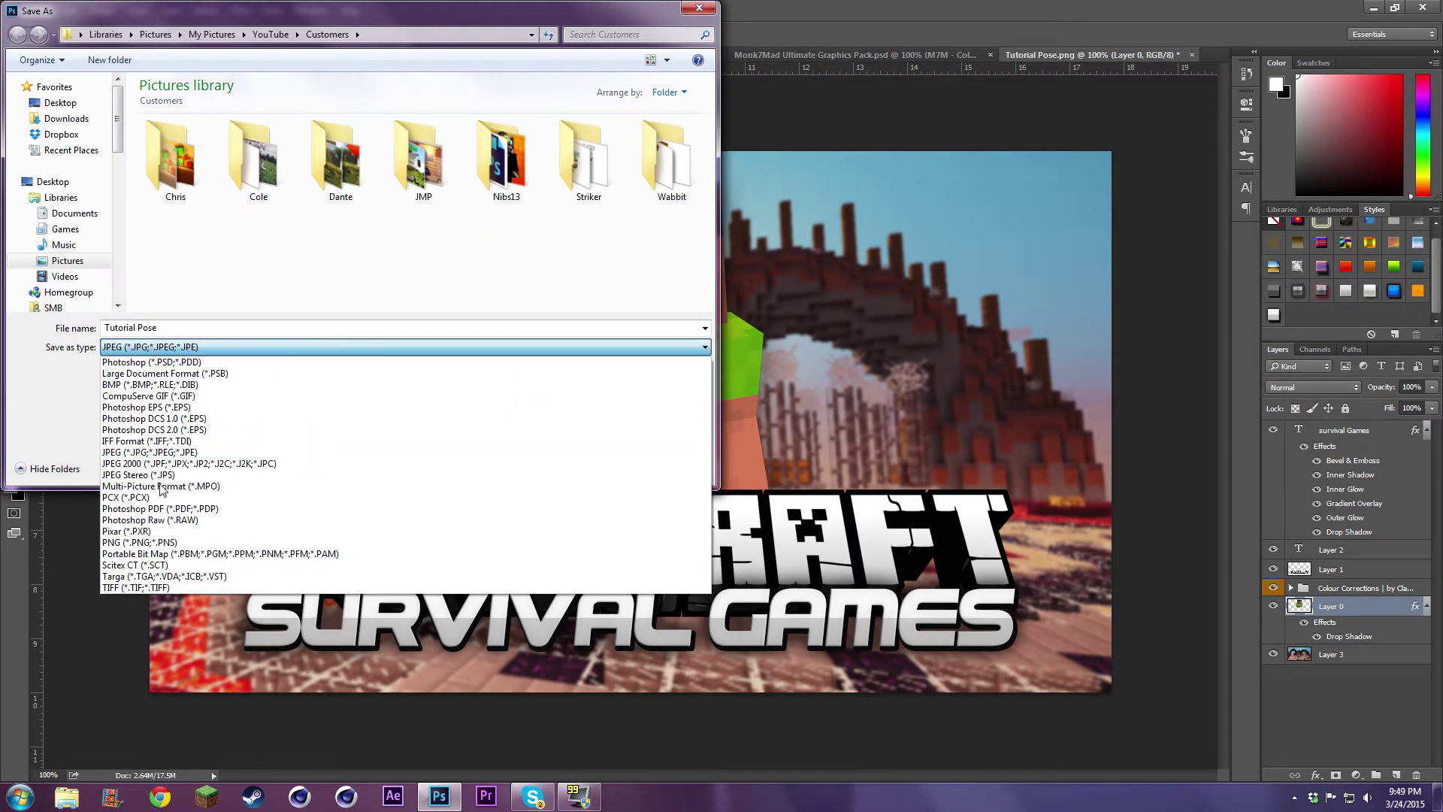
left_click(150, 546)
left_click_drag(713, 145, 712, 177)
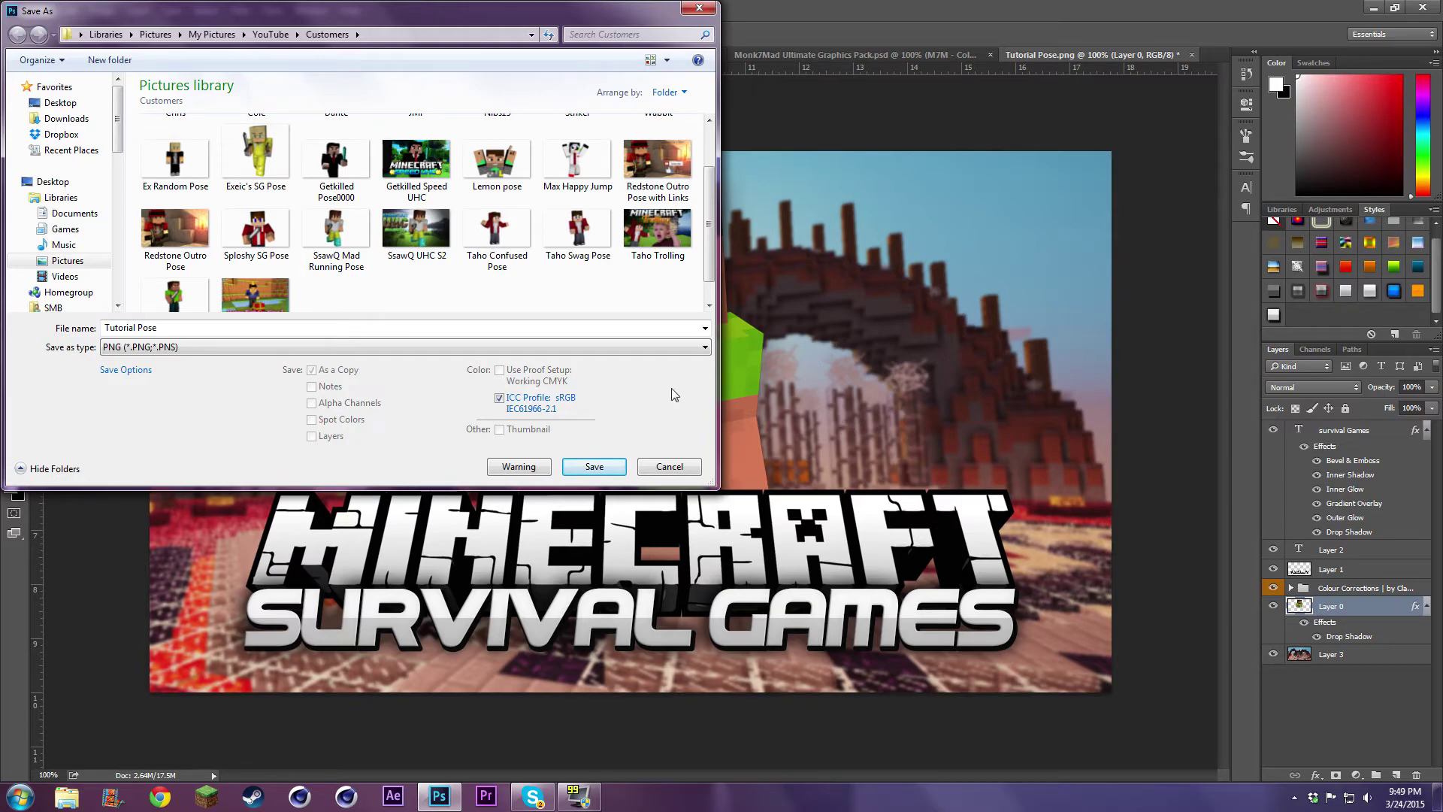
left_click(195, 350)
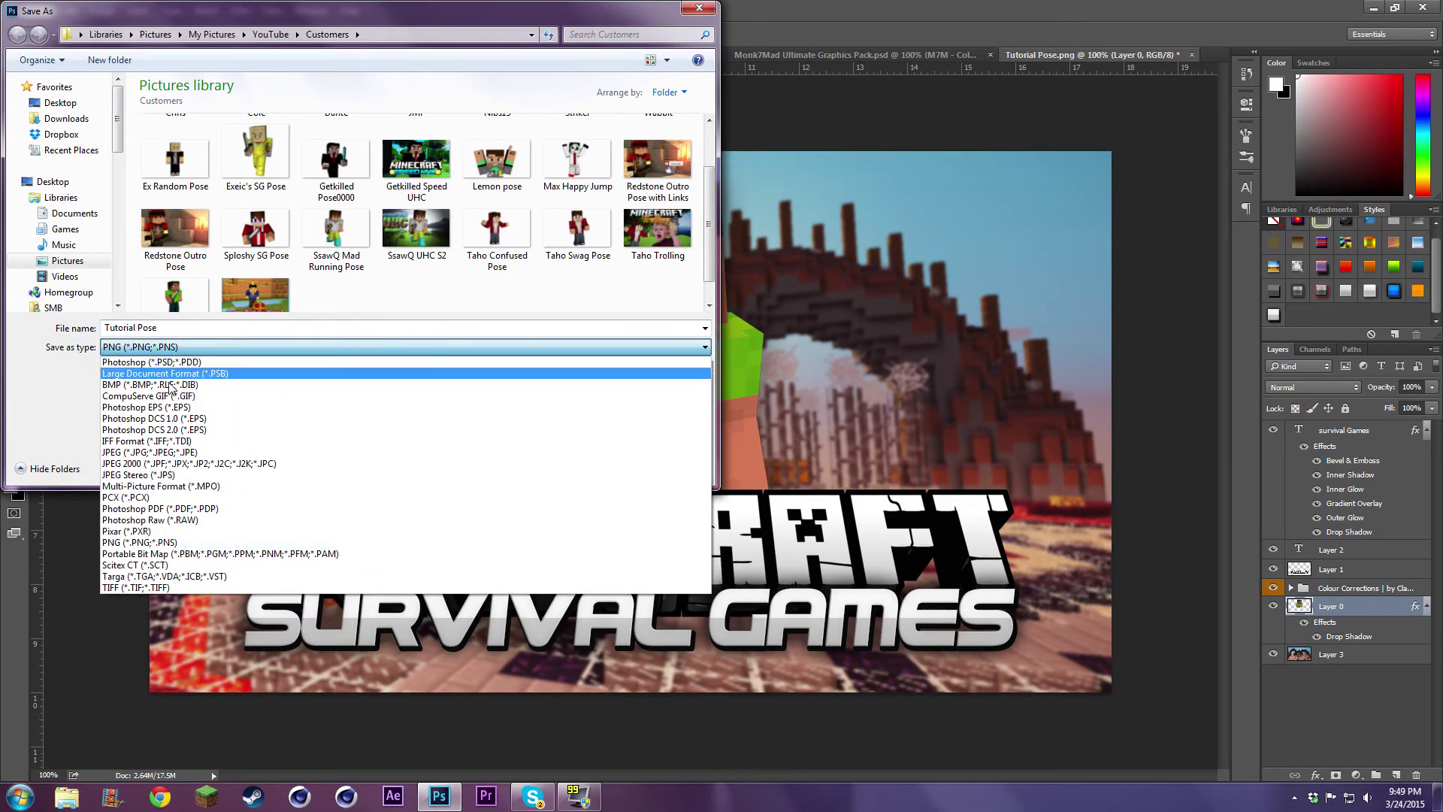
left_click(154, 452)
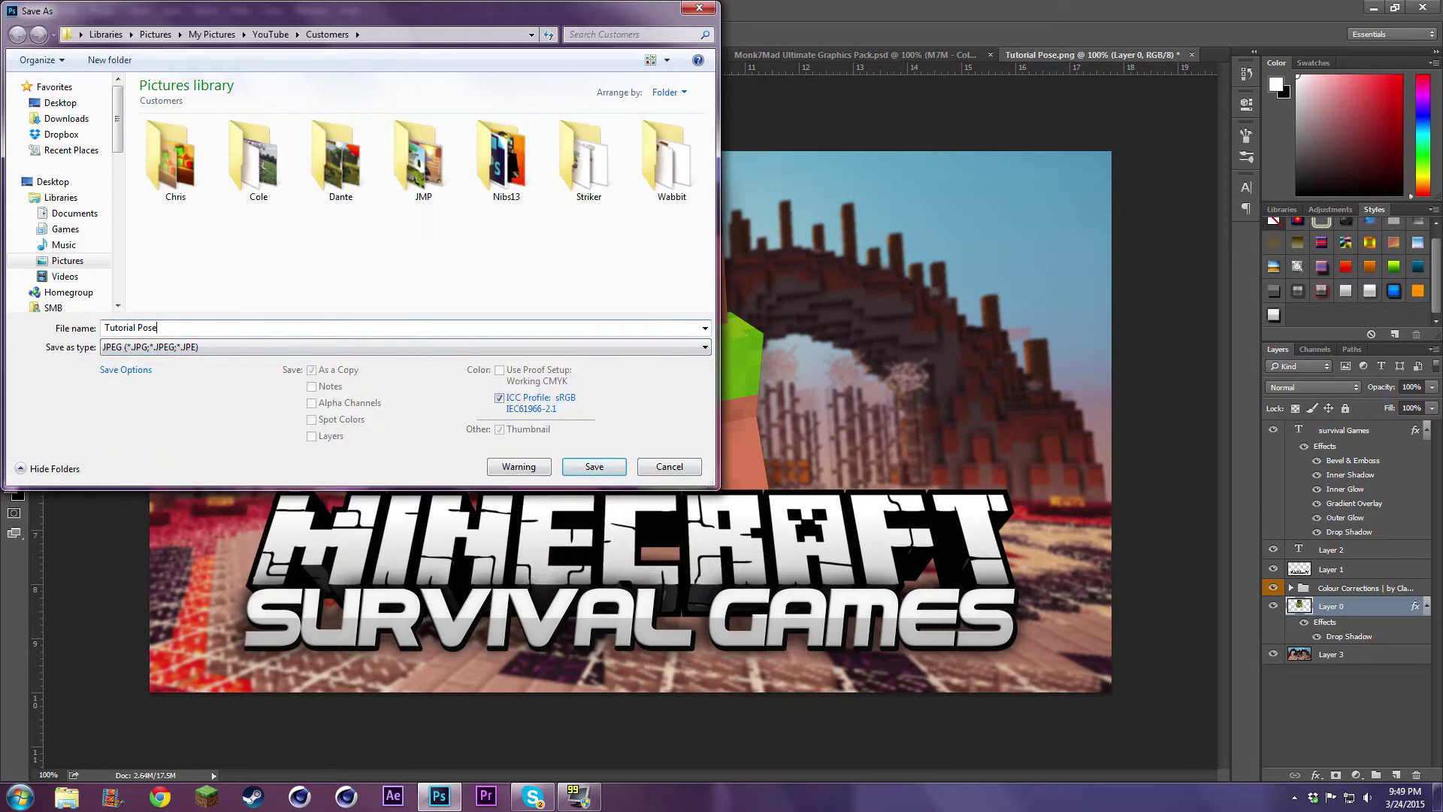
- Name the file TutorialThumbnail and save it as a Baseline ("Standard") JPEG at quality 12, Maximum
key("BackSpace")
key("Return")
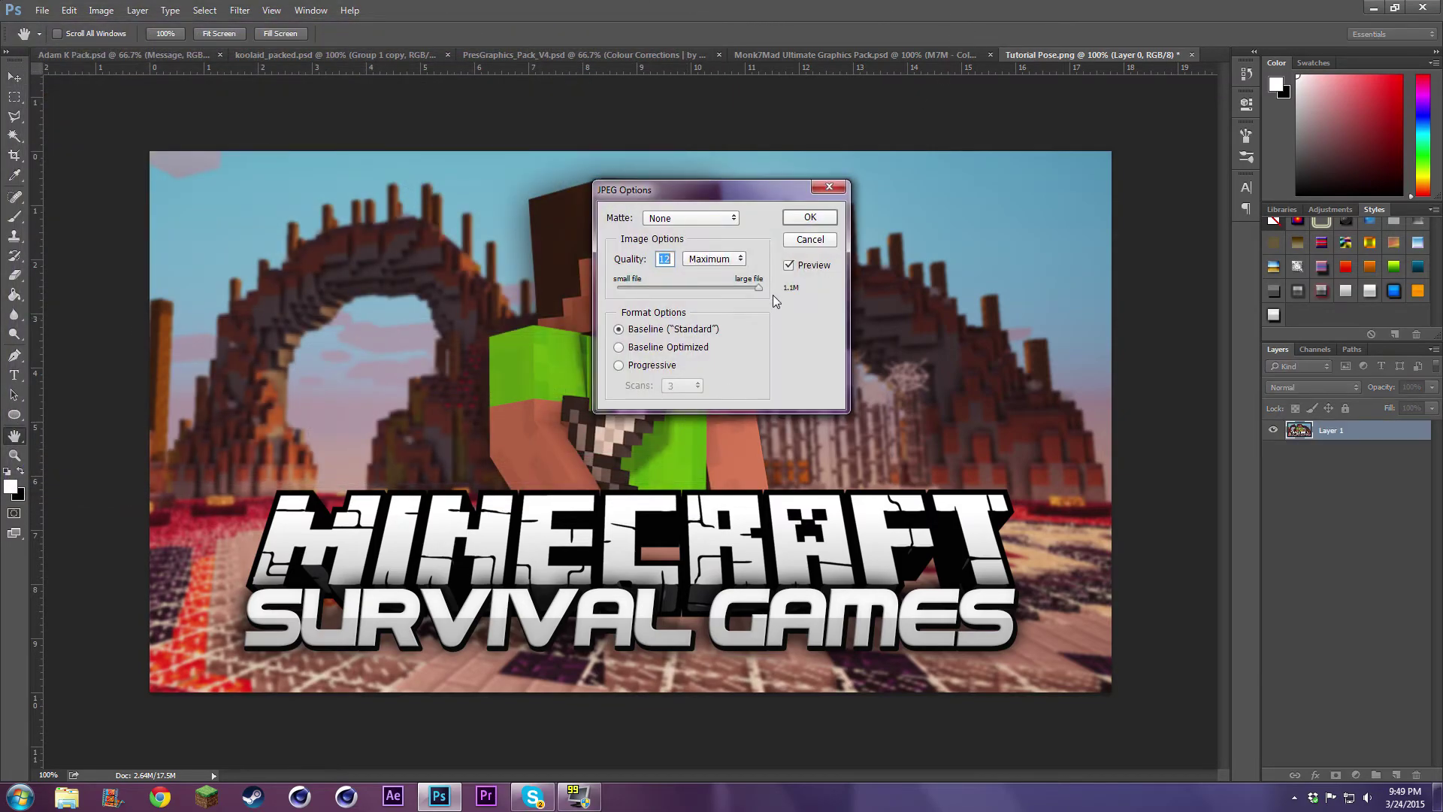
left_click(811, 218)
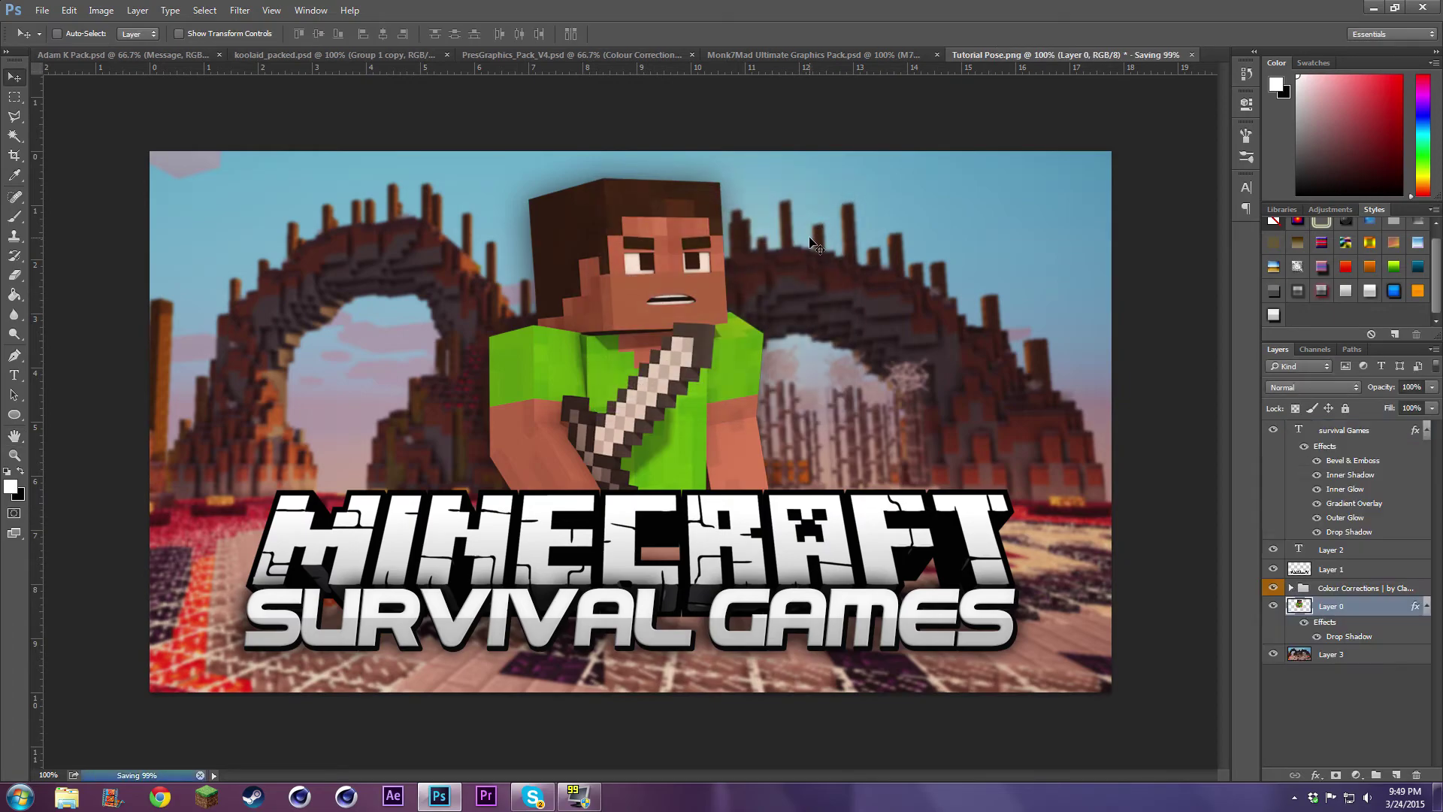
- Quit Photoshop without saving the changes to the open documents
key("ctrl+q")
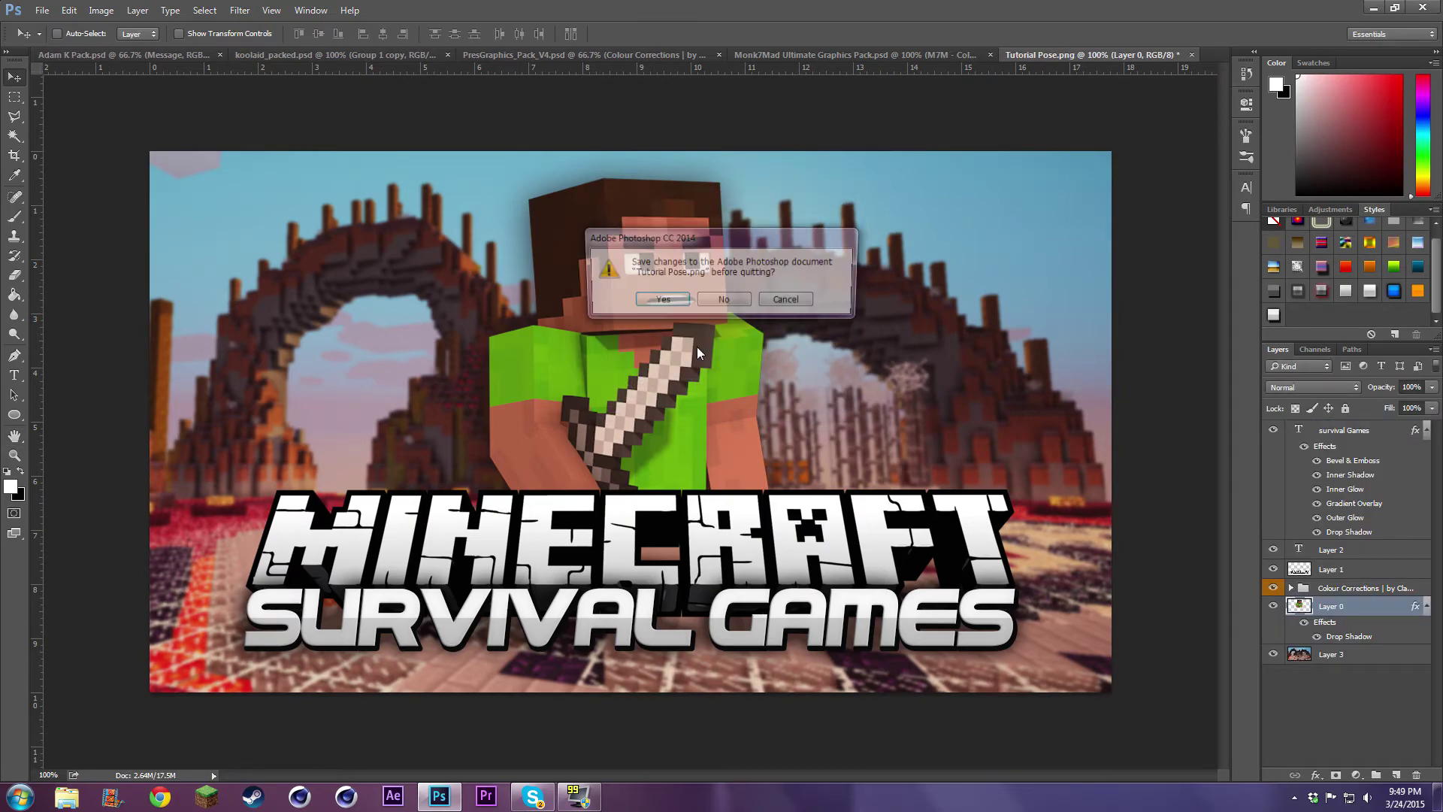
left_click(748, 298)
left_click(747, 298)
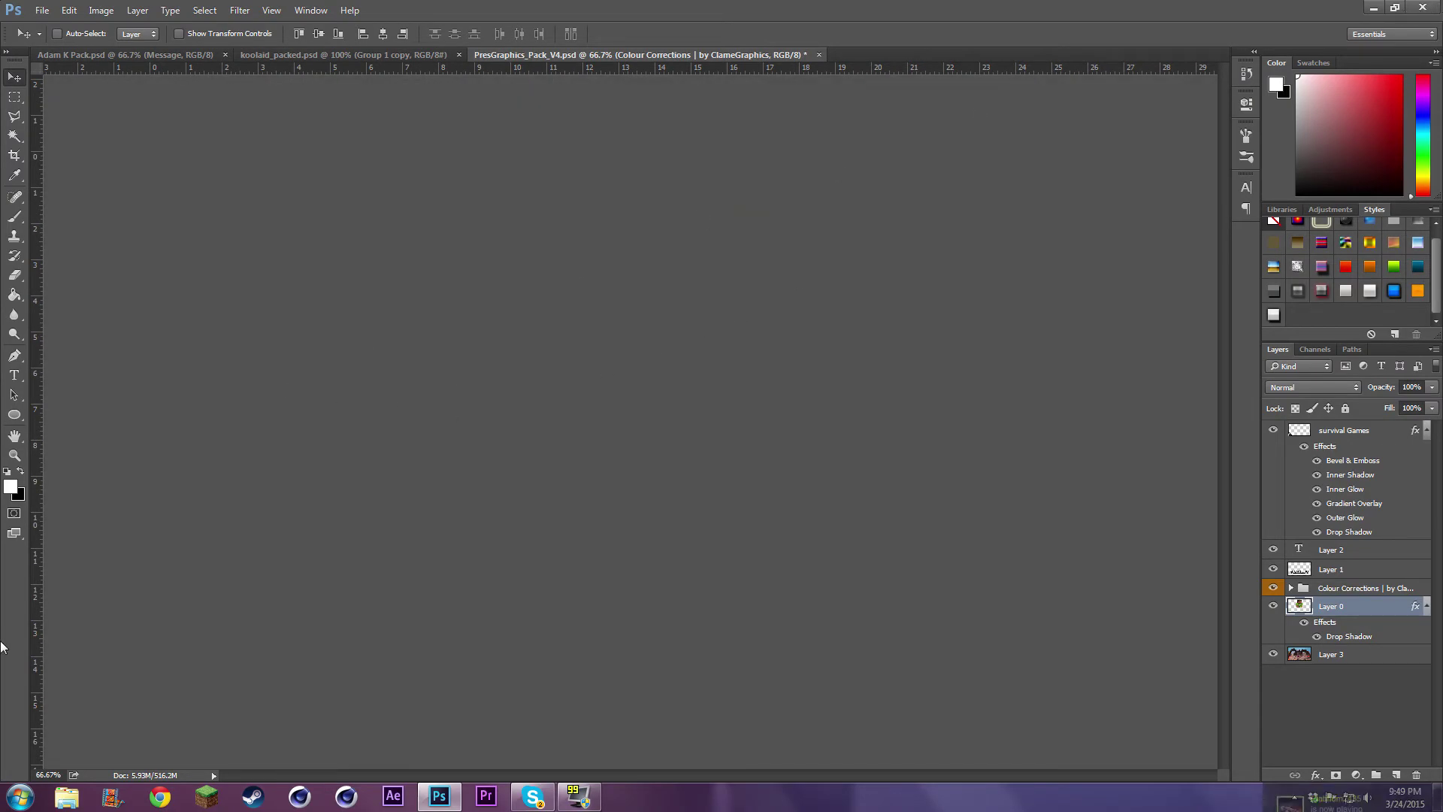
- Switch to Windows Explorer and open the YouTube folder in the Pictures library
left_click(20, 797)
left_click(242, 441)
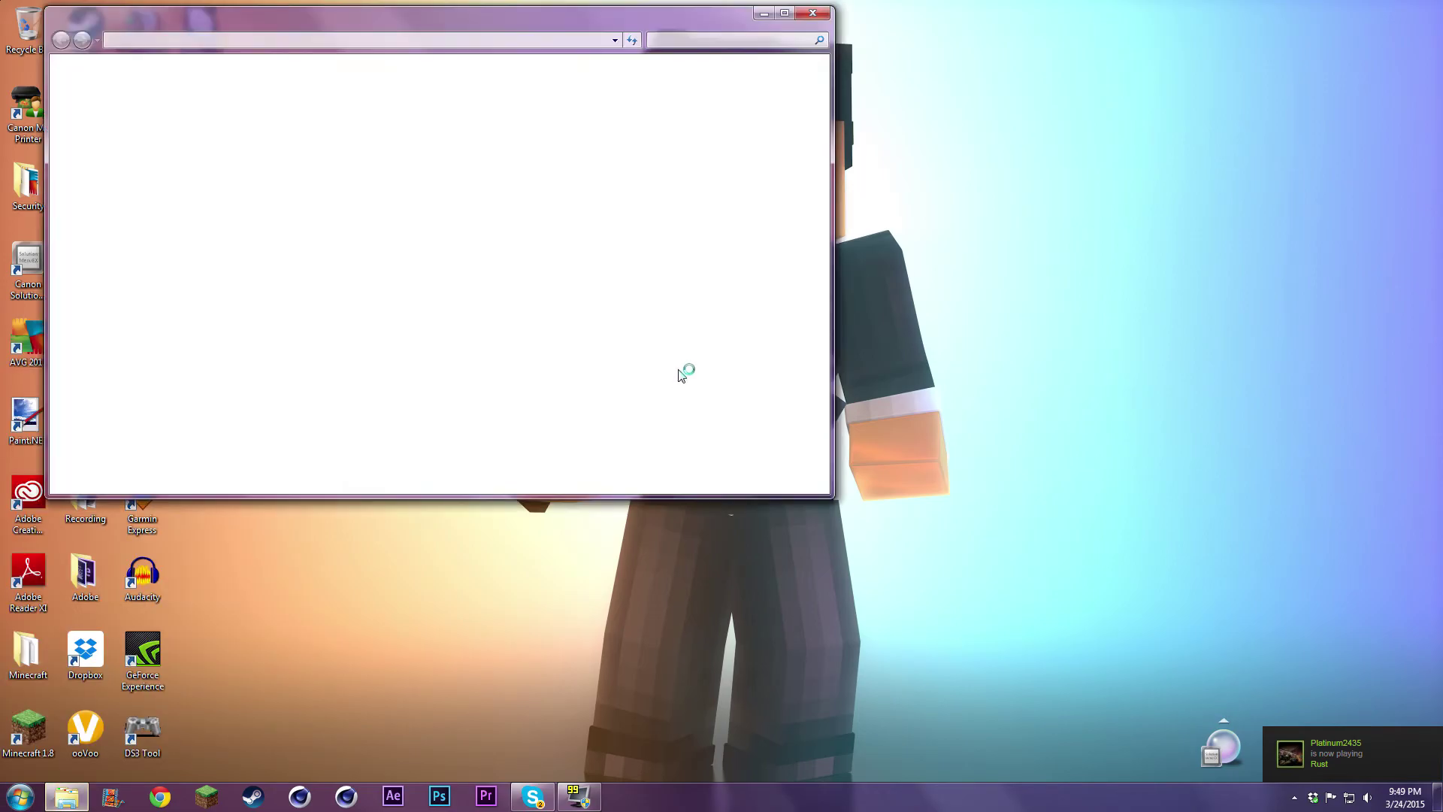
scroll(826, 350, "down", 3)
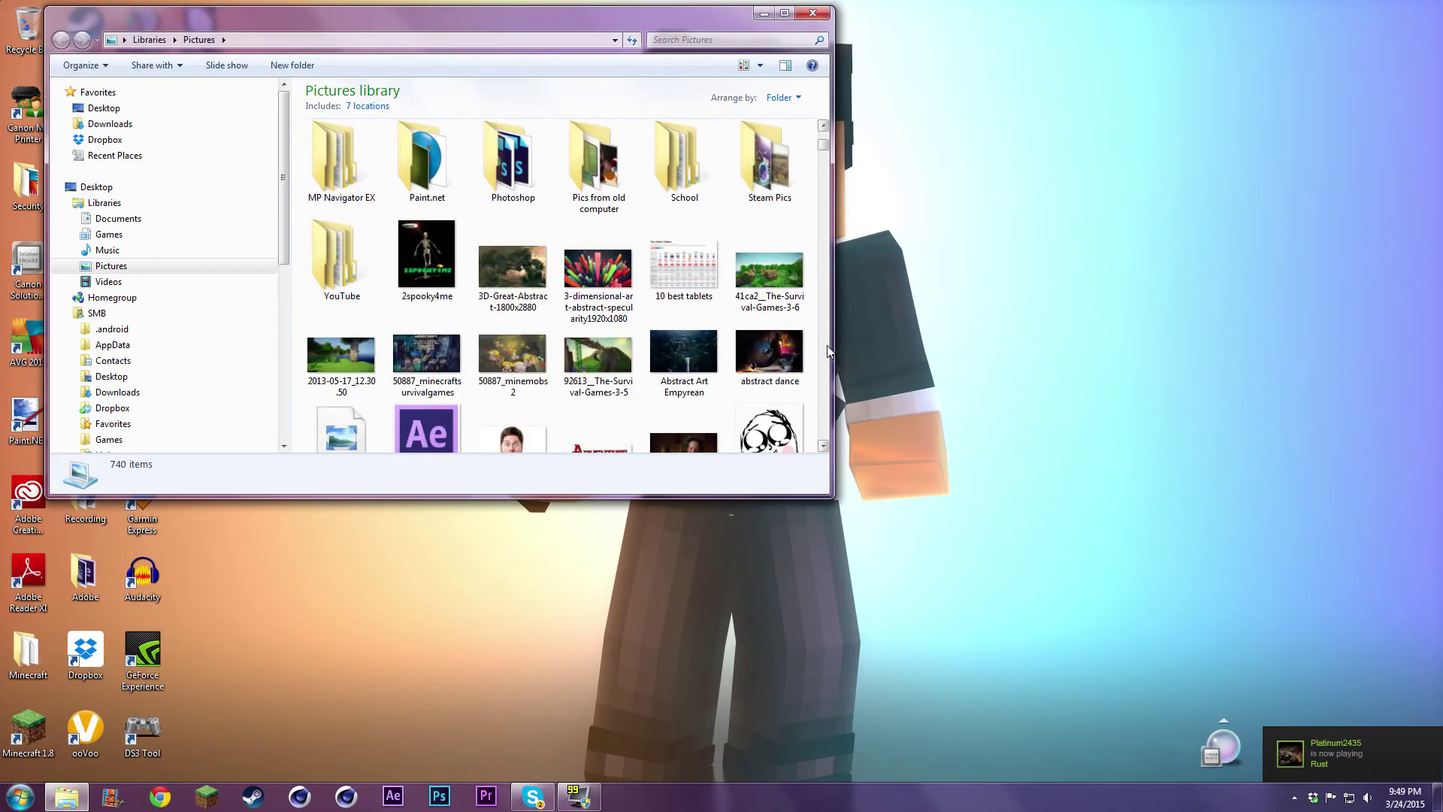
left_click(365, 236)
double_click(342, 255)
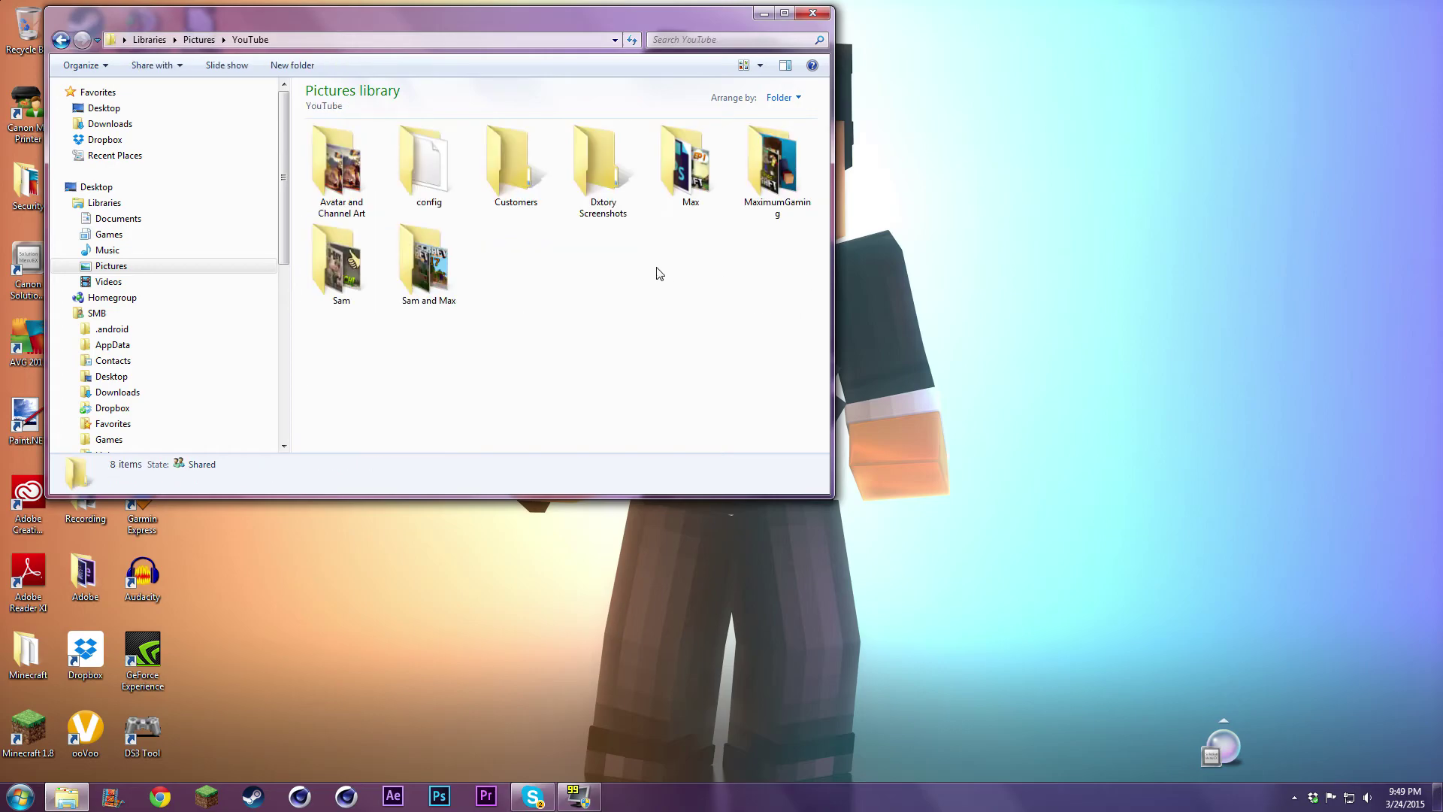
double_click(344, 255)
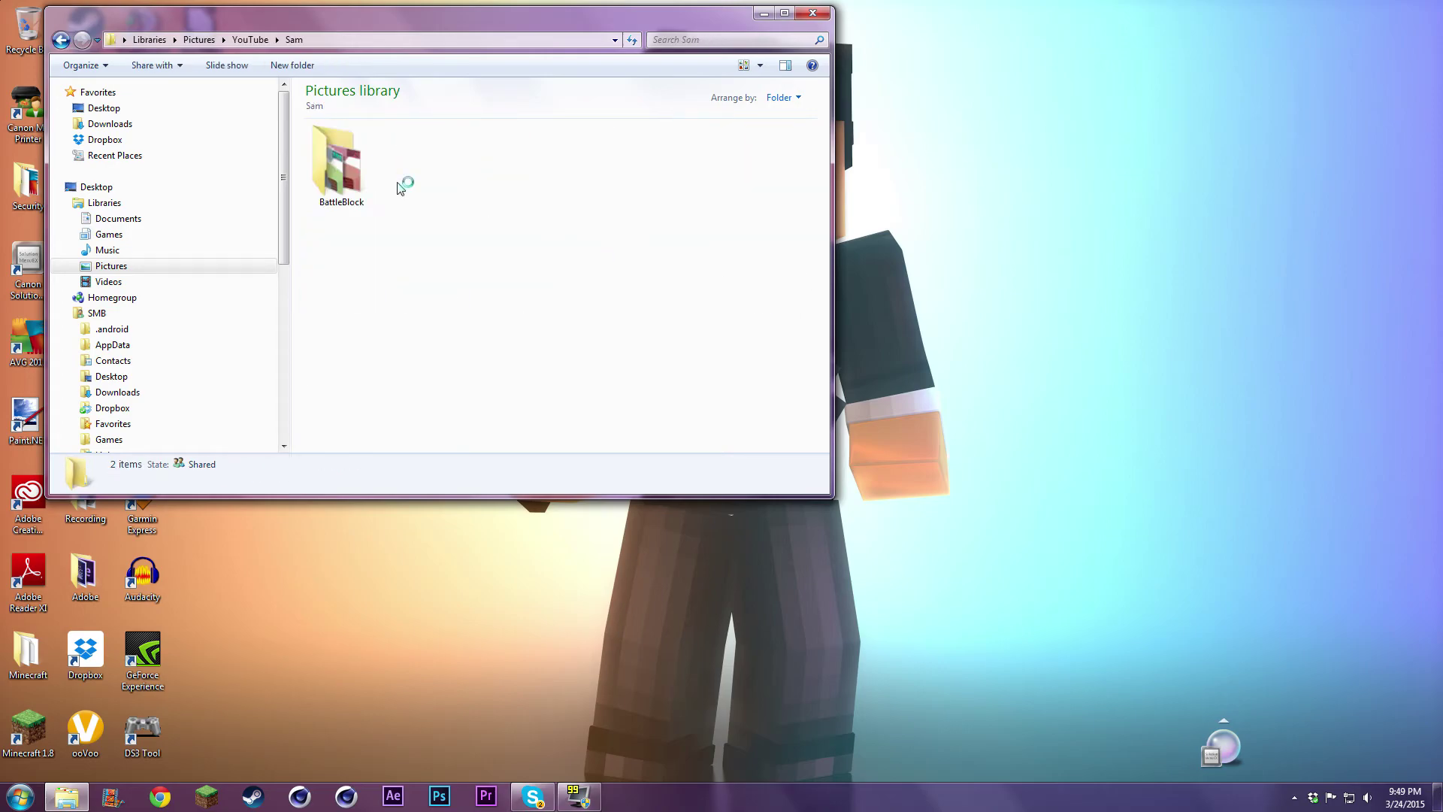
double_click(432, 261)
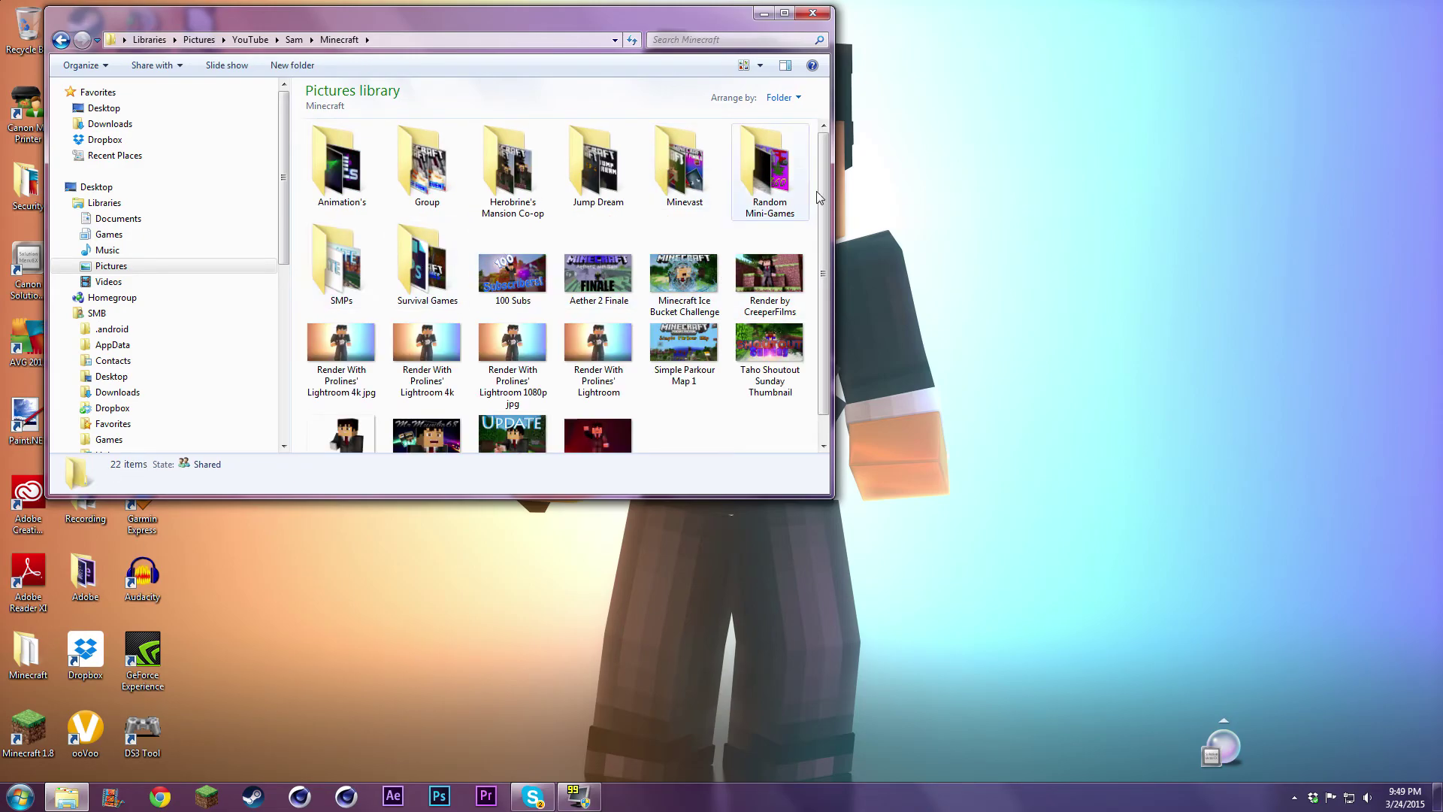
scroll(428, 218, "down", 2)
left_click(251, 39)
- View TutorialThumbnail from the Customers folder in a widened Windows Photo Viewer, and close the viewer and the folder window
double_click(499, 182)
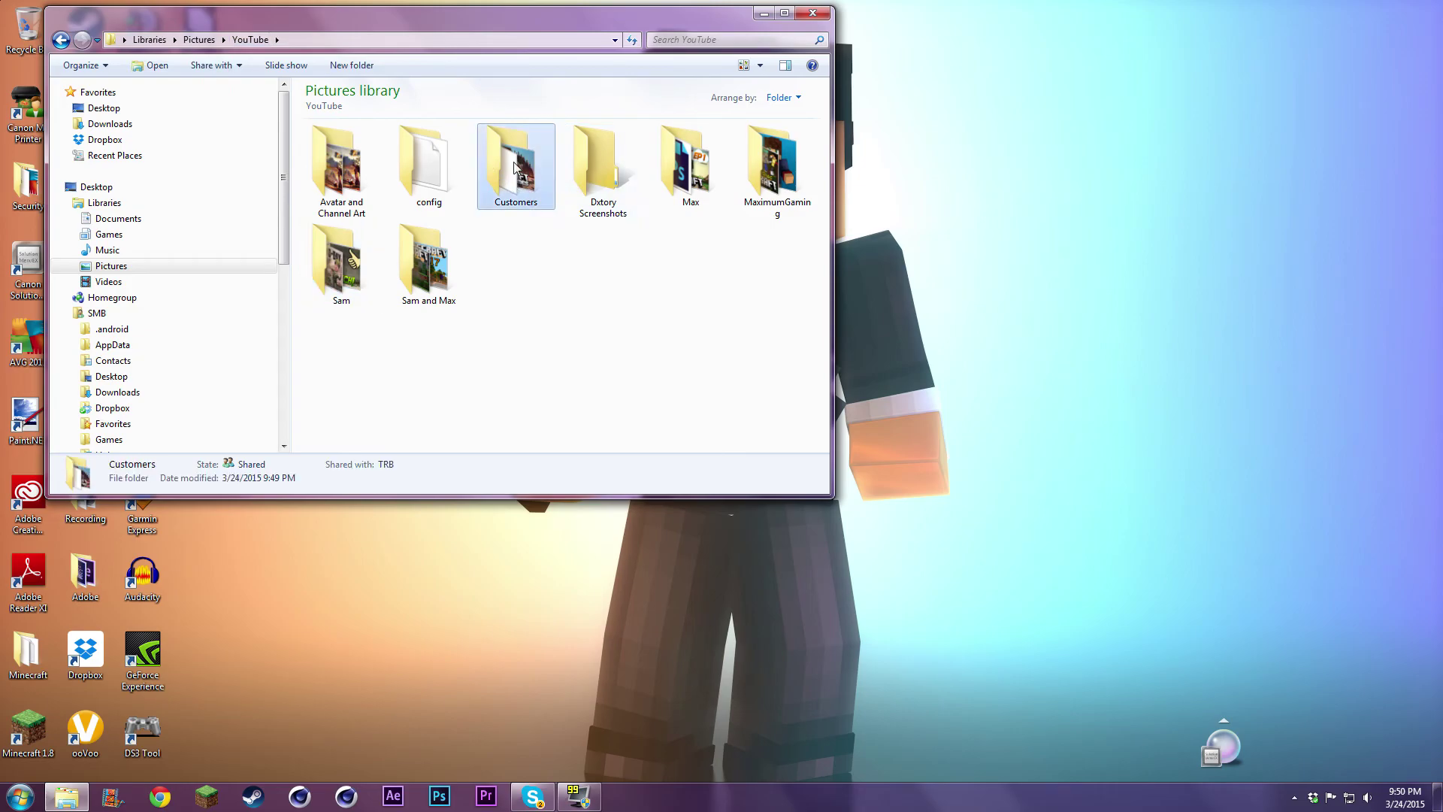
left_click(722, 409)
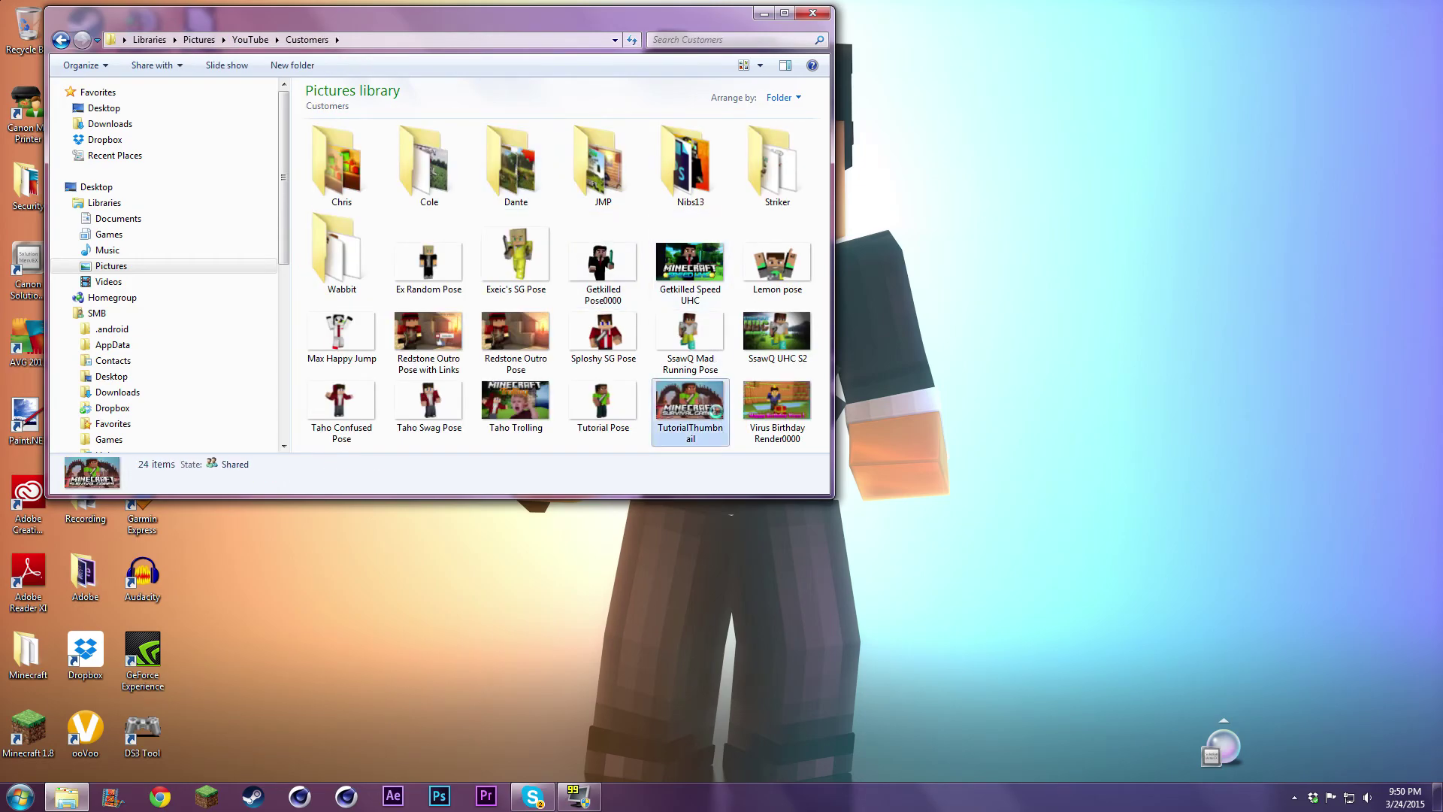
double_click(714, 421)
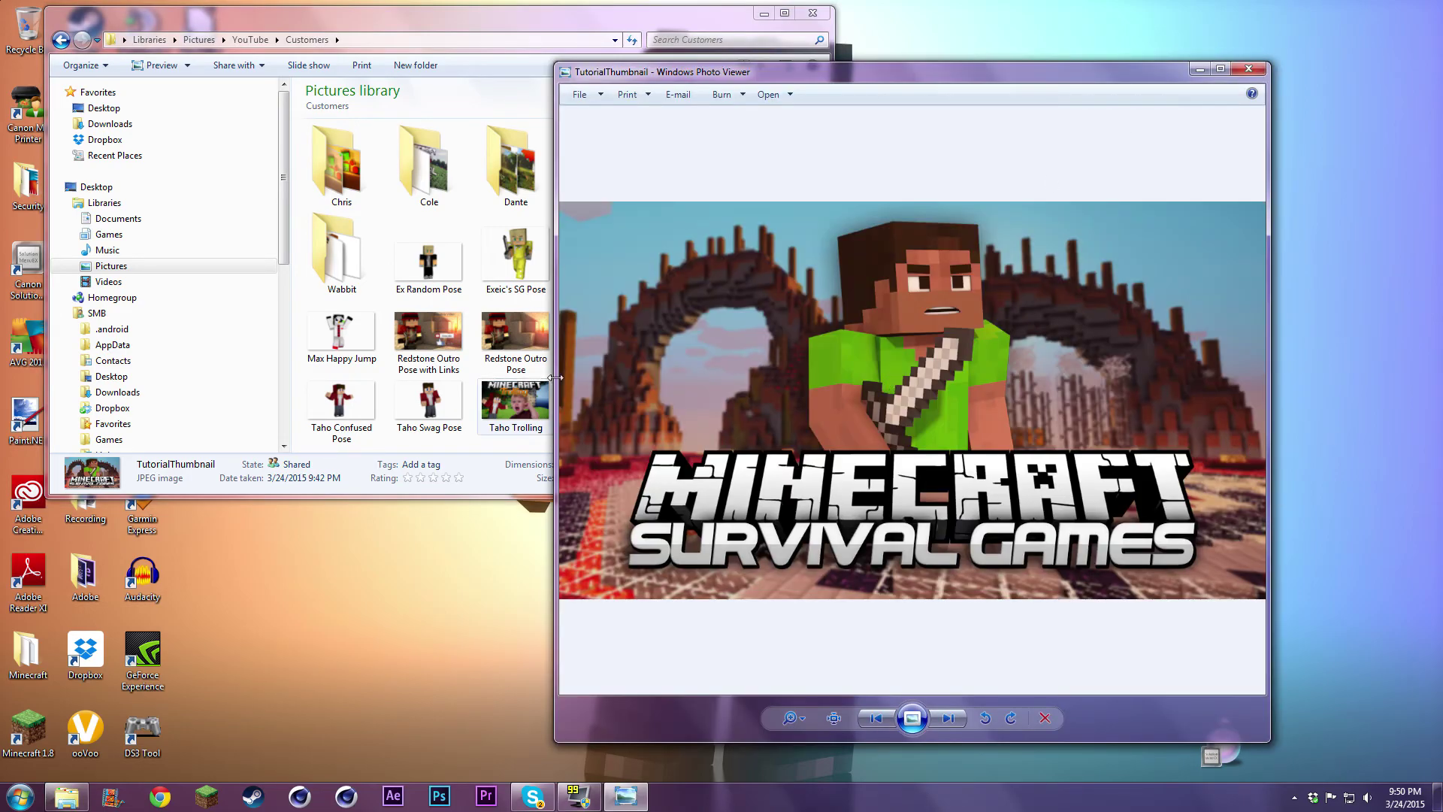
left_click_drag(556, 376, 200, 363)
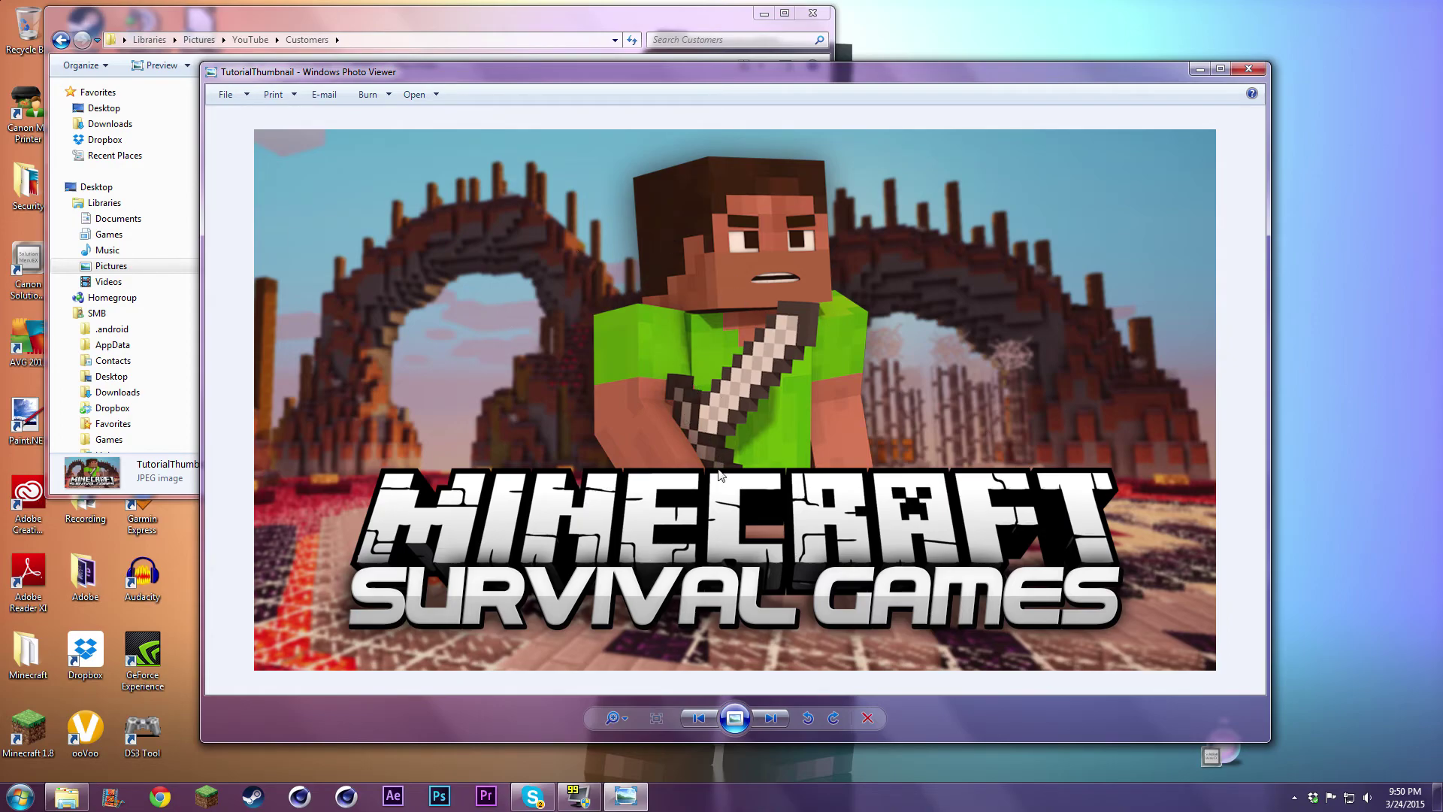
left_click(1263, 69)
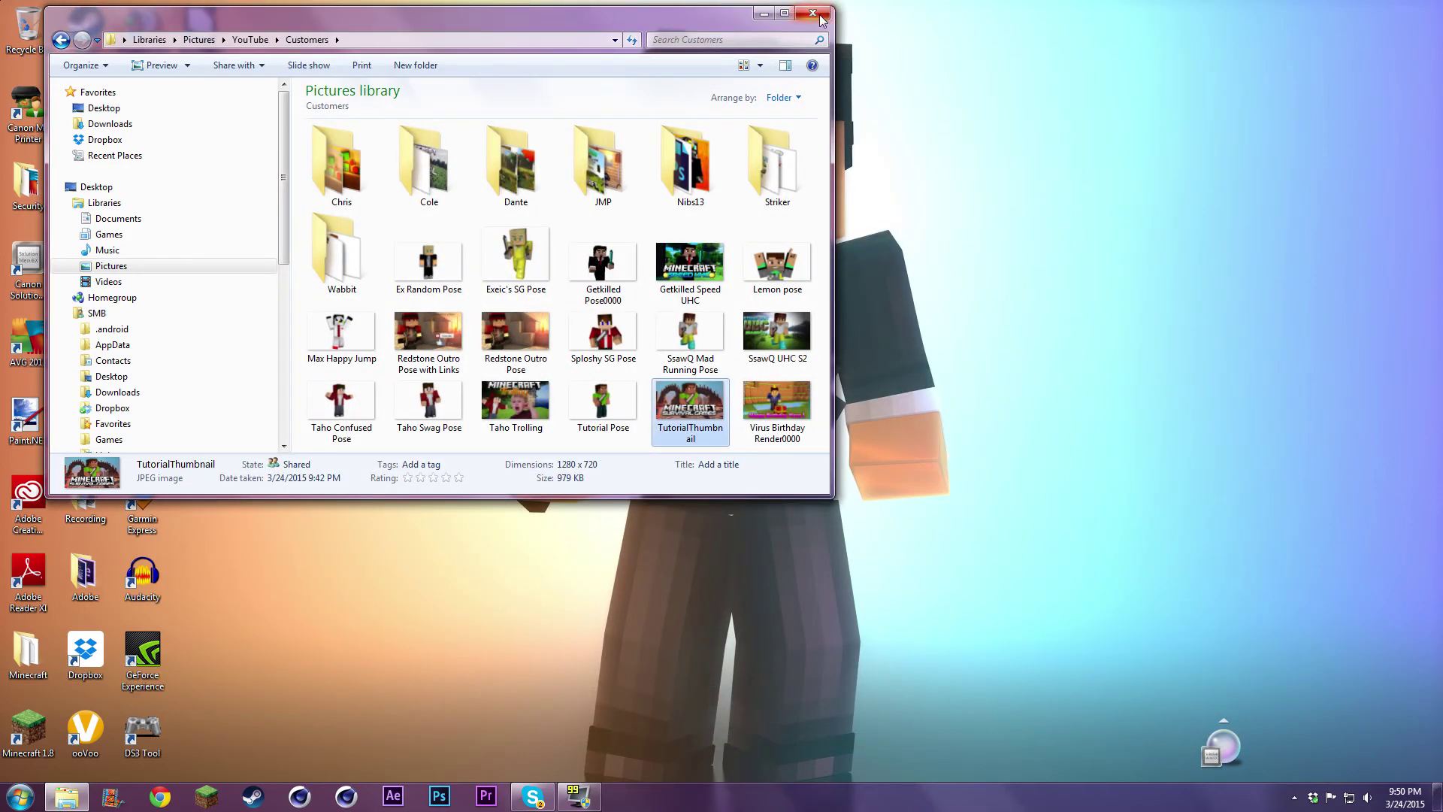
left_click(815, 14)
- Switch to Chrome, search for "verifying youtube account", and open the YouTube Verify page from the results
left_click(159, 796)
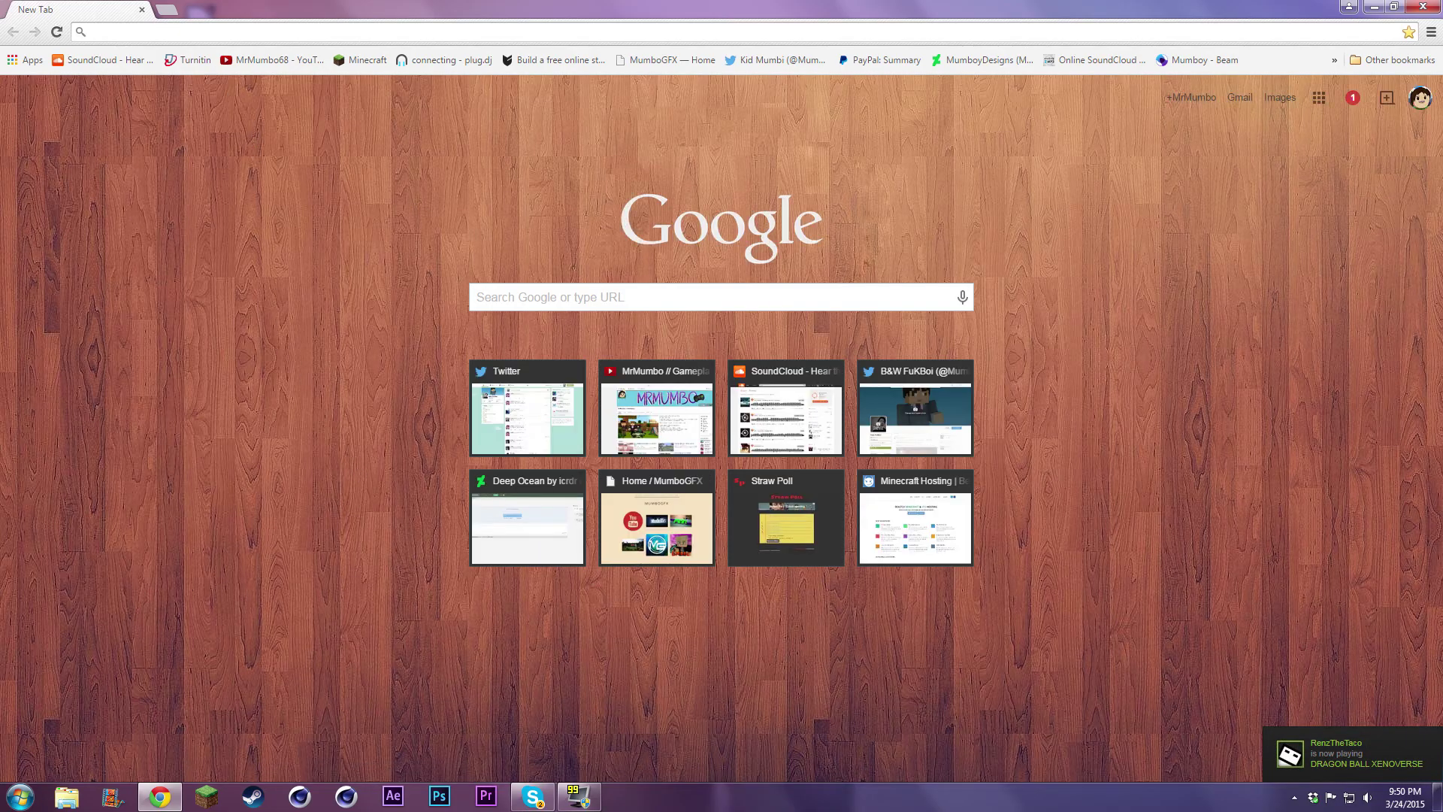
type("erifying youtube a")
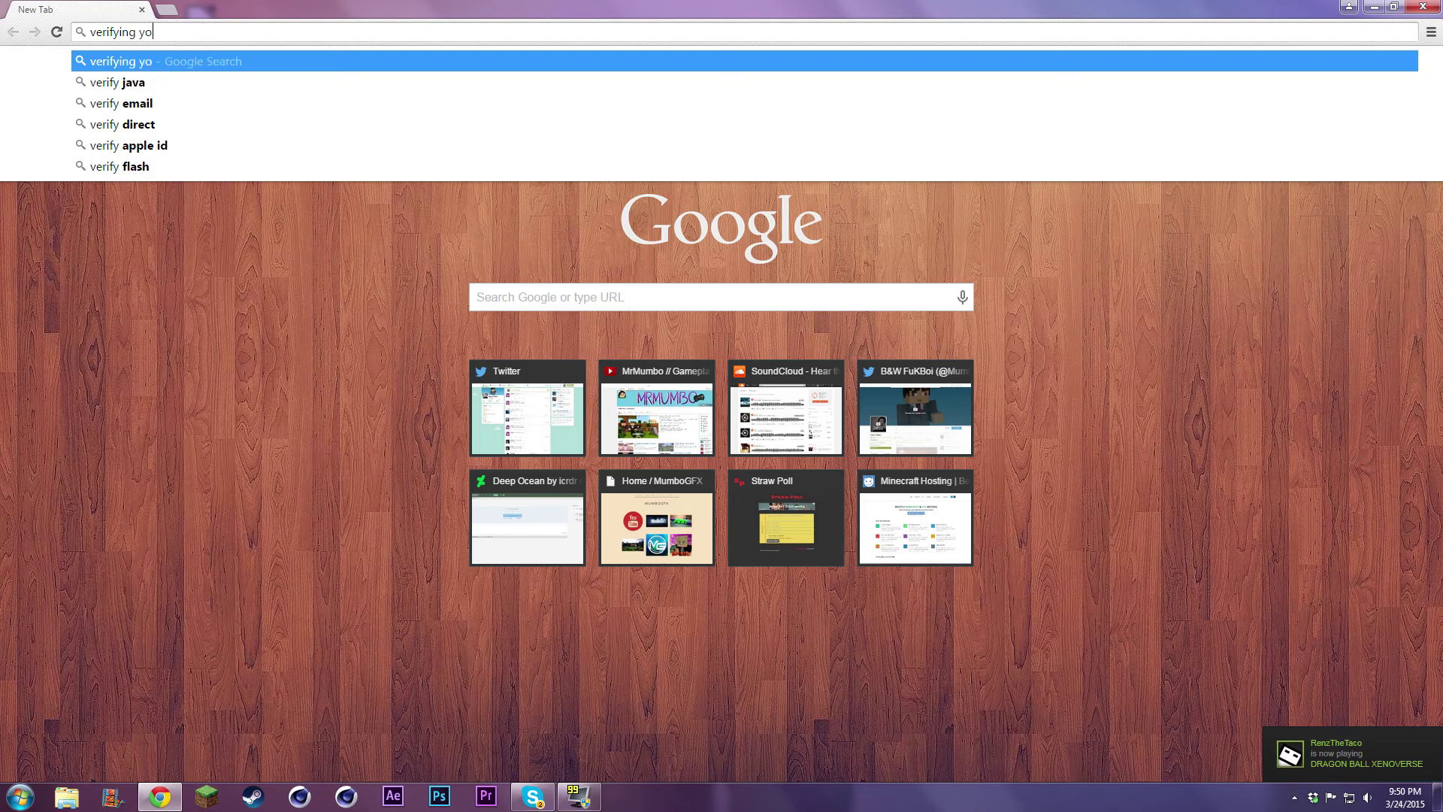
type("ccount")
key("Return")
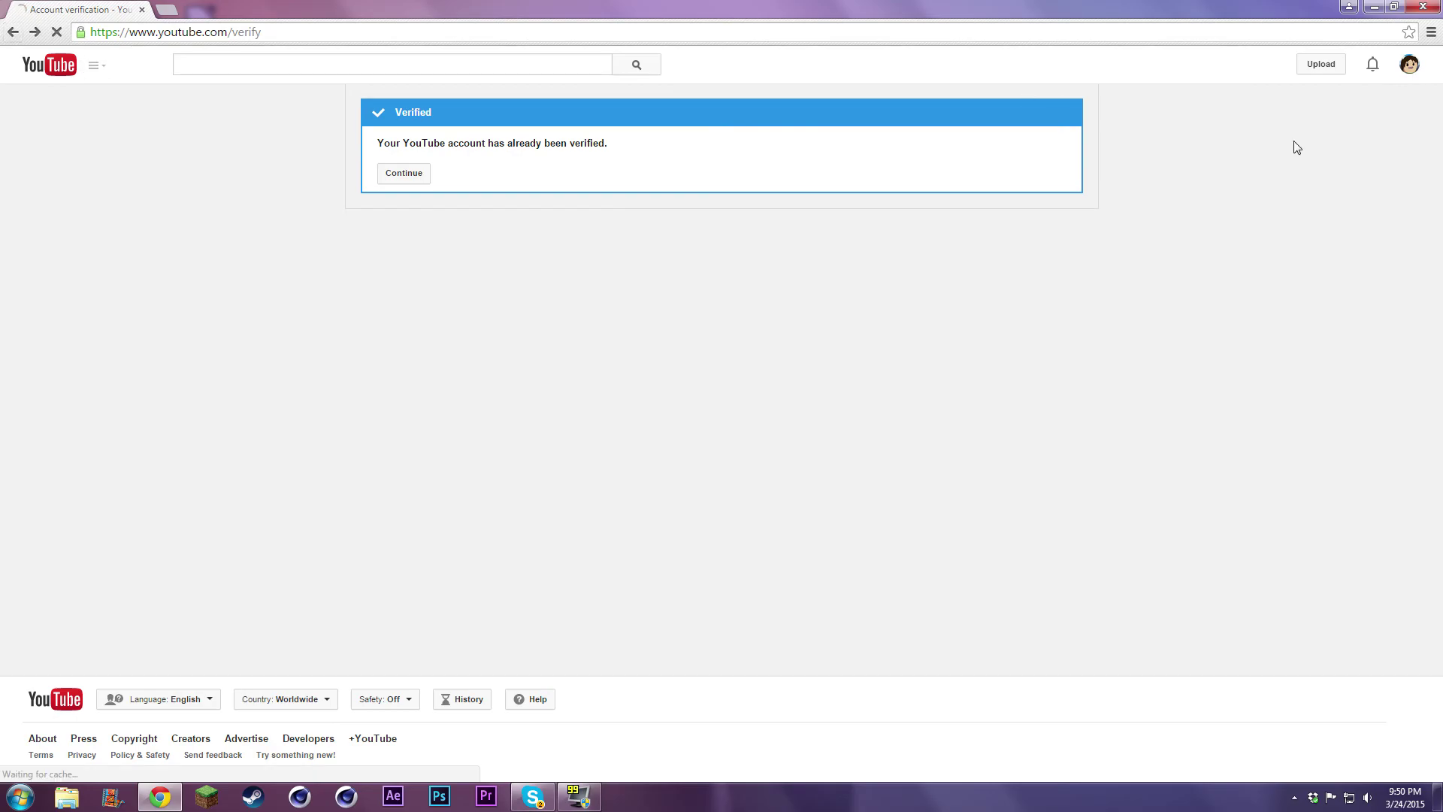
left_click(15, 36)
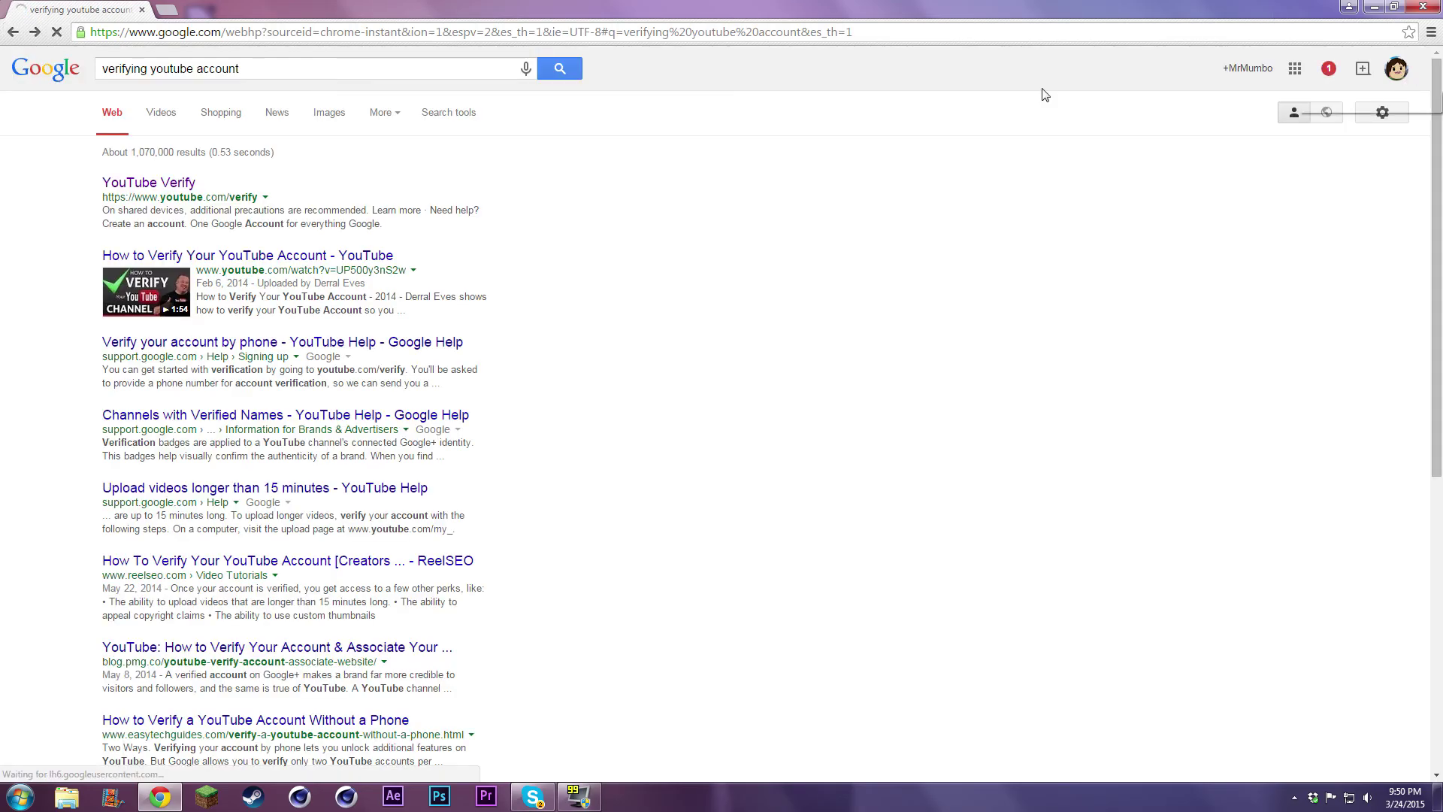
left_click(148, 184)
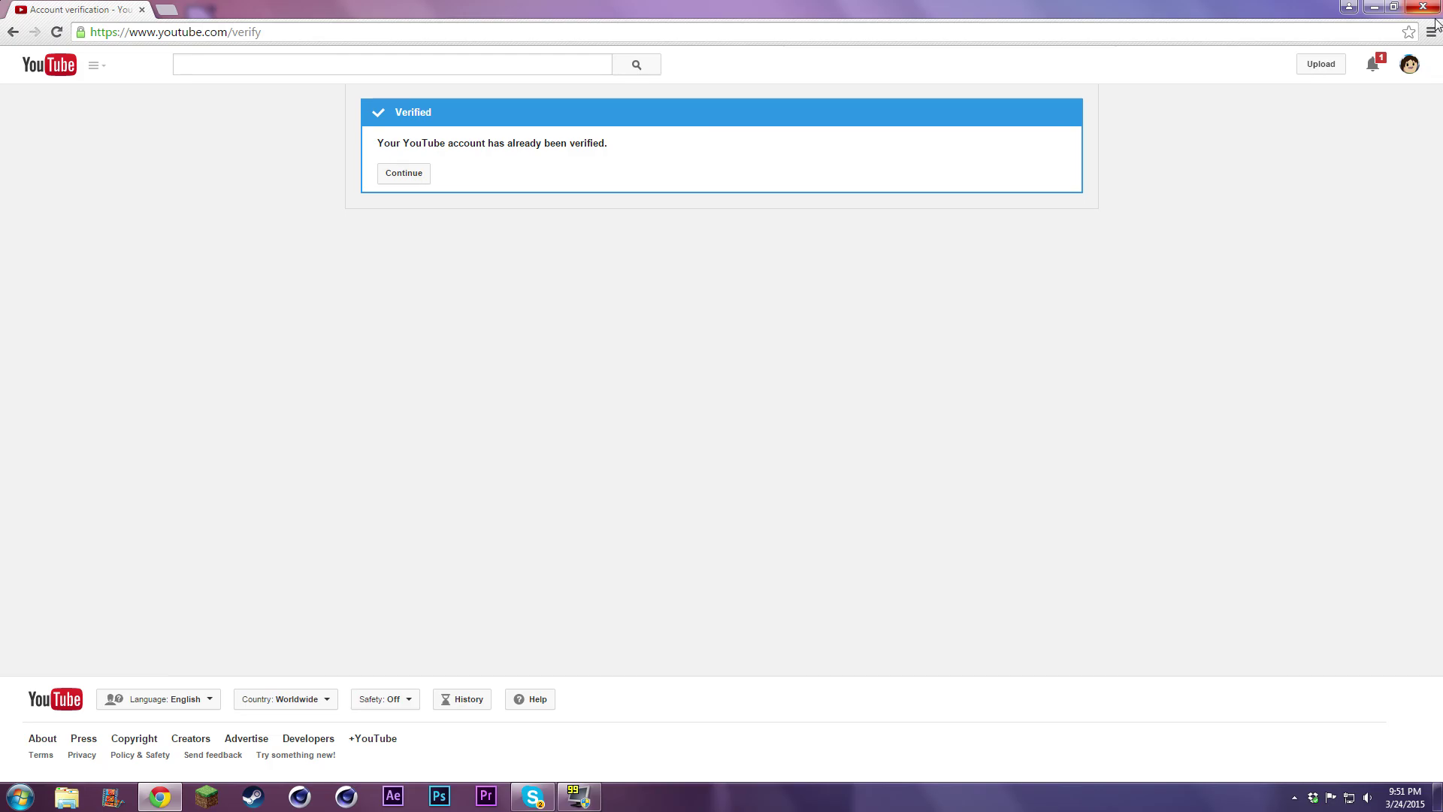
- View the channel's Creator Studio dashboard on YouTube and close the browser
left_click(1409, 64)
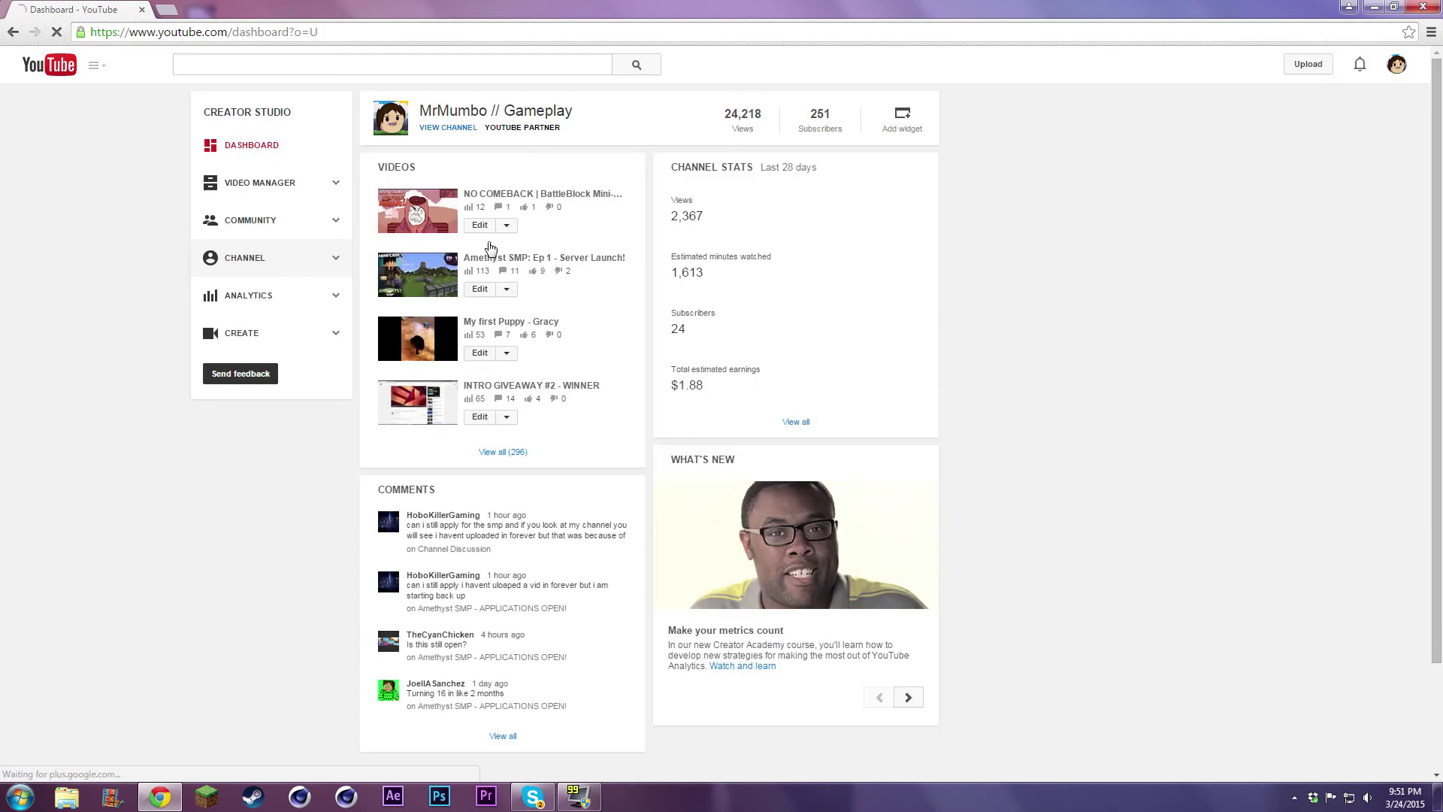
left_click(1423, 6)
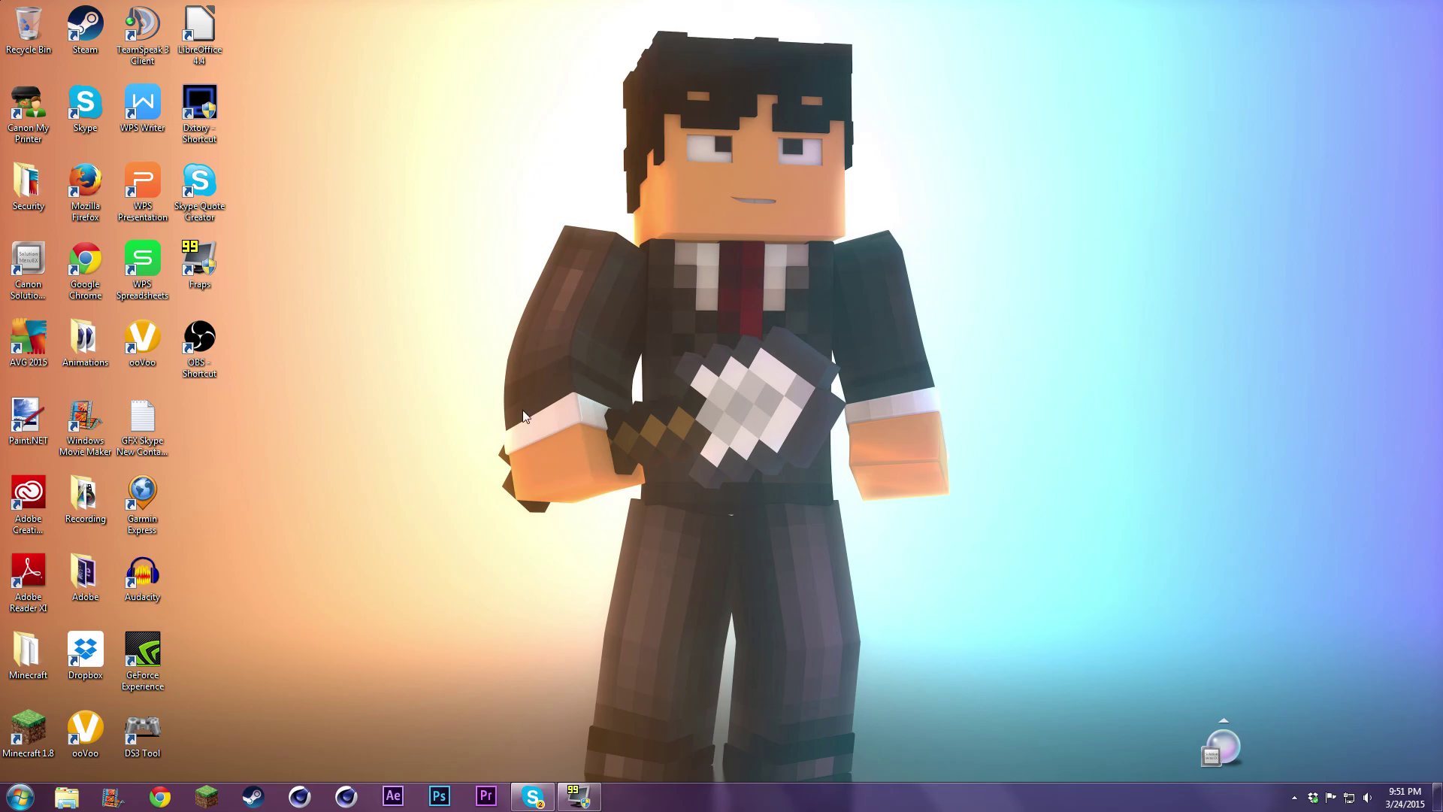
left_click_drag(475, 1, 974, 782)
left_click_drag(443, 2, 1005, 811)
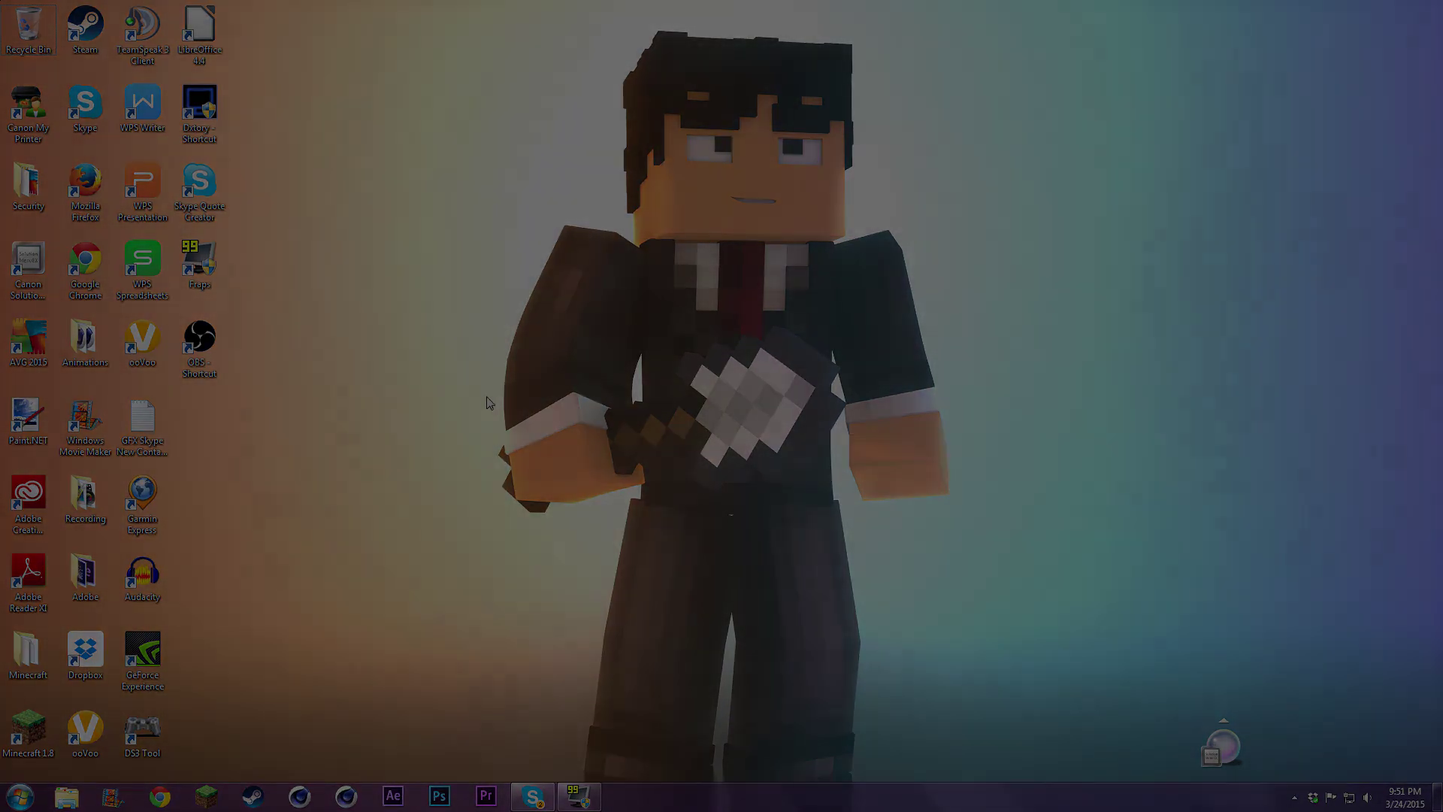